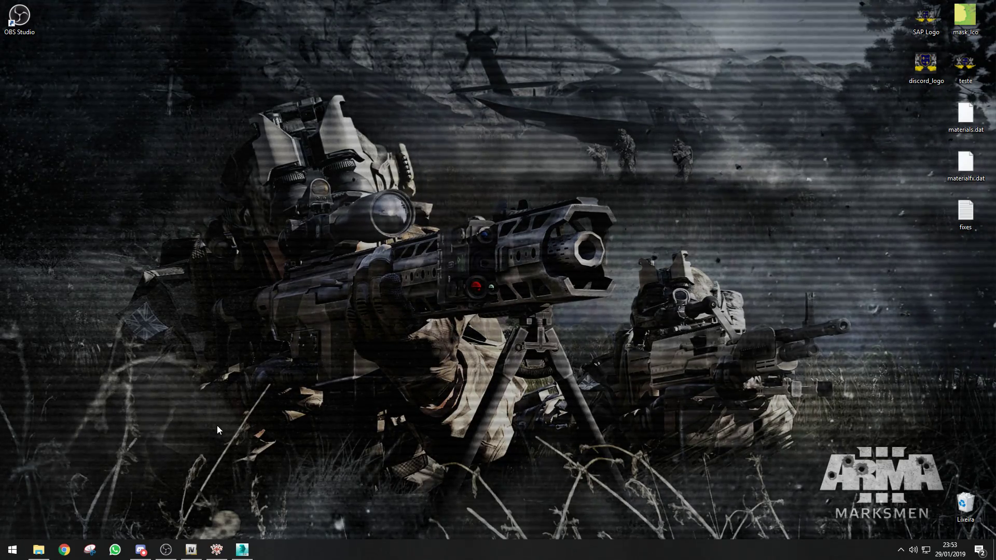
# Switch to CodeWalker, show the side panel and fly the world view to the military airfield runway.
pyautogui.click(216, 550)
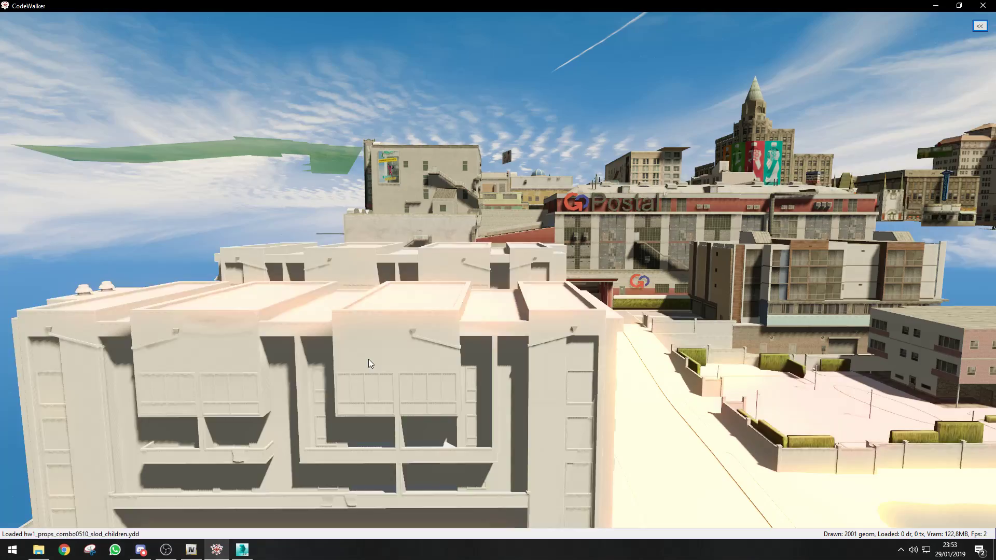
pyautogui.moveTo(436, 236); pyautogui.dragTo(441, 285)
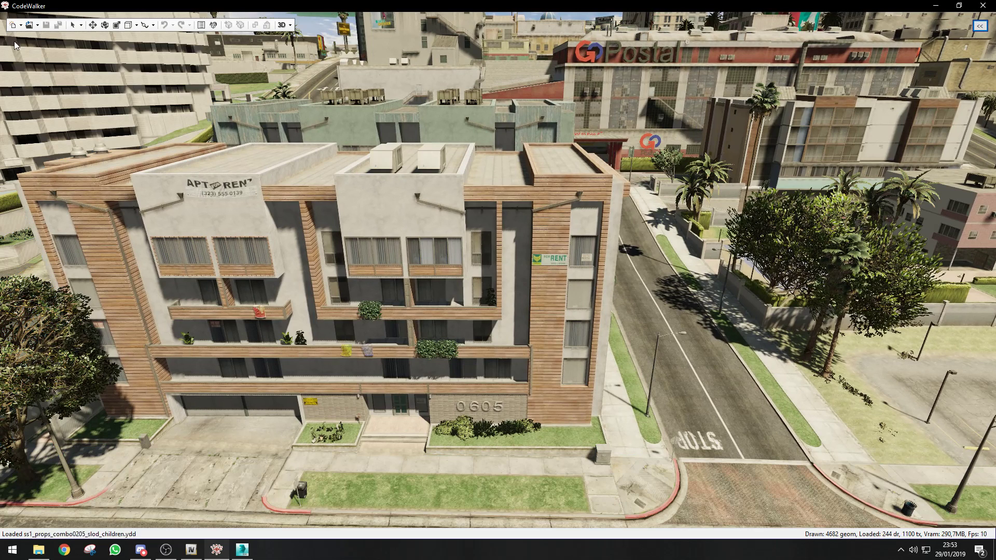
pyautogui.click(980, 26)
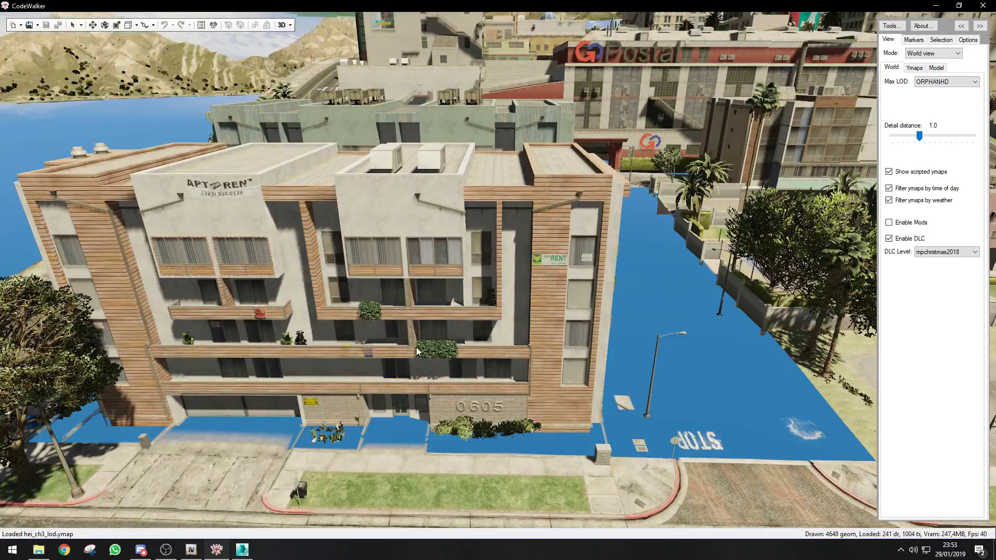
pyautogui.moveTo(416, 348); pyautogui.dragTo(310, 319)
pyautogui.press('s')
pyautogui.press('w')
pyautogui.press('w')
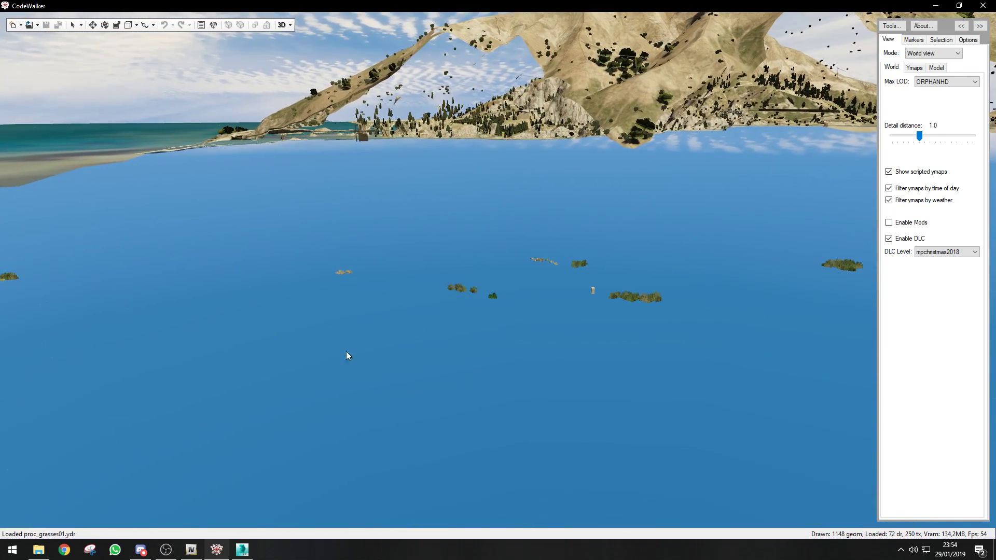
pyautogui.moveTo(340, 347); pyautogui.dragTo(360, 356)
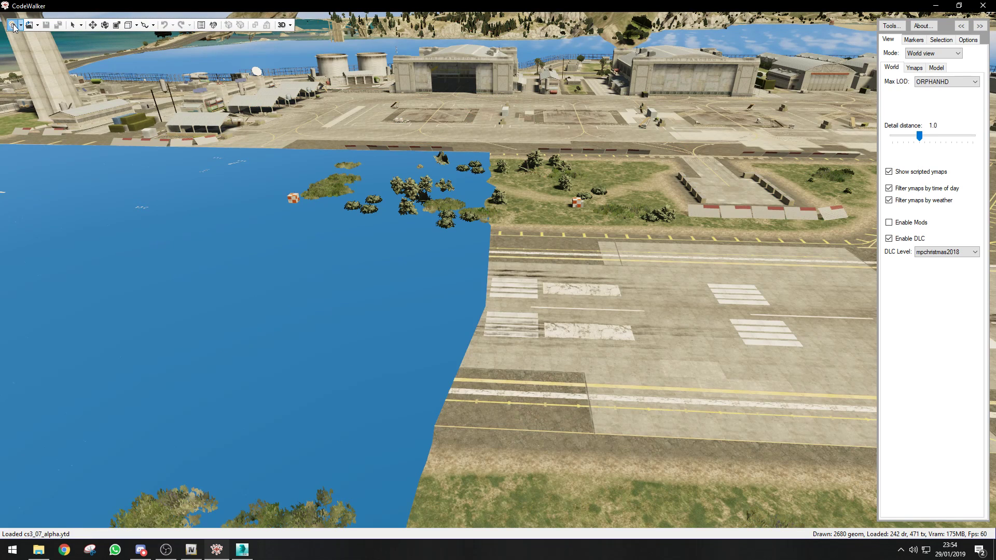
# Create a new CodeWalker project and name it Tutorial.
pyautogui.click(12, 28)
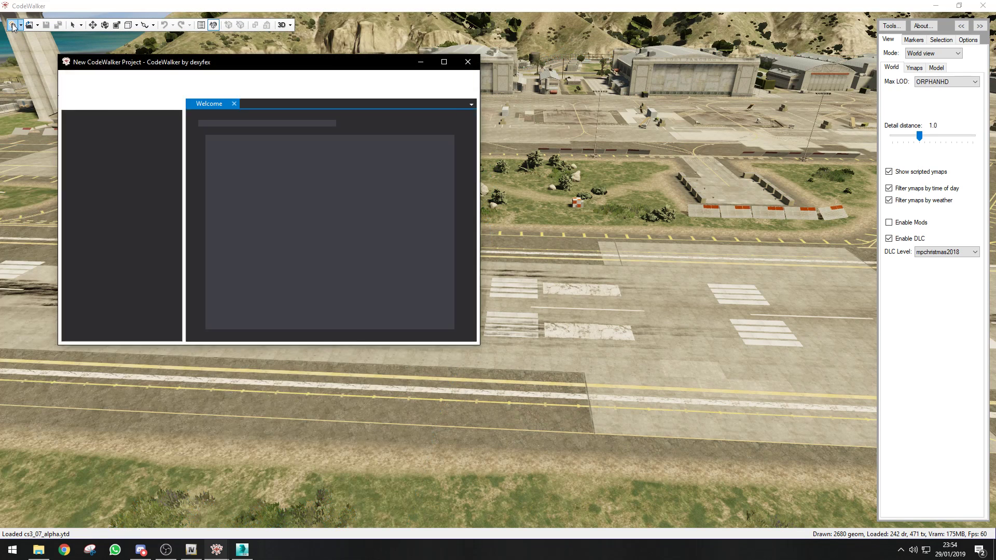
pyautogui.click(165, 78)
pyautogui.moveTo(195, 62); pyautogui.dragTo(295, 82)
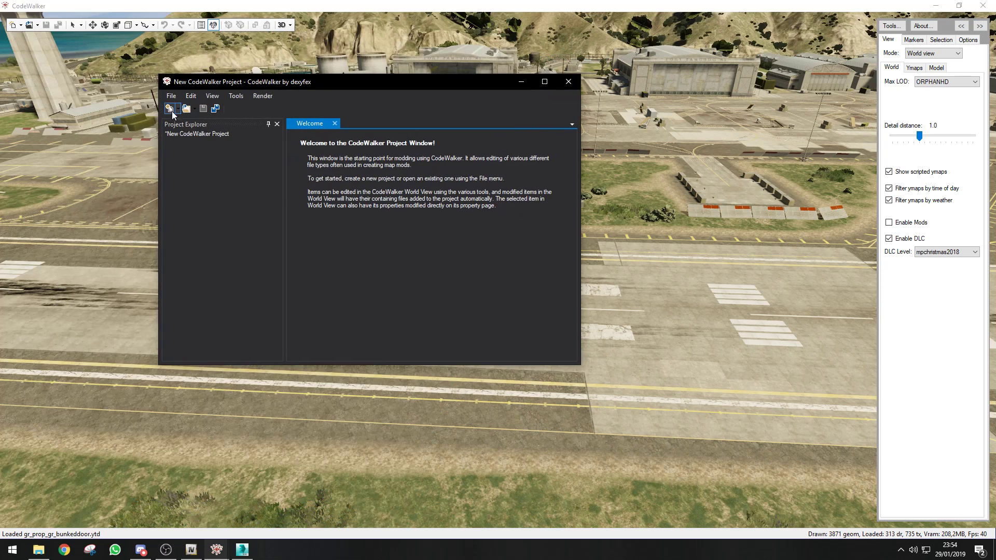
pyautogui.click(195, 136)
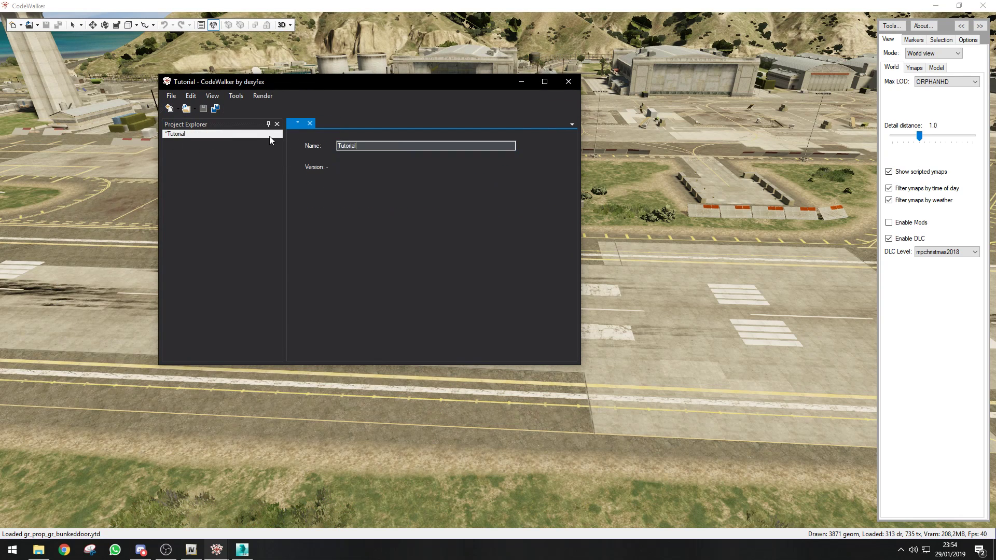
# Save the project in a new folder named Tutorial at the root of drive G:.
pyautogui.click(216, 109)
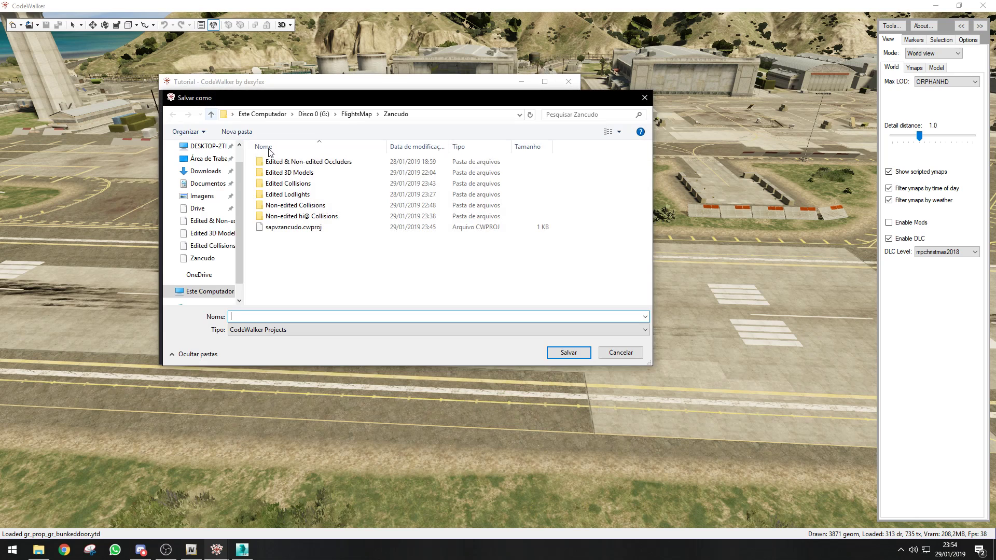
pyautogui.click(328, 115)
pyautogui.scroll(-1, 395, 270)
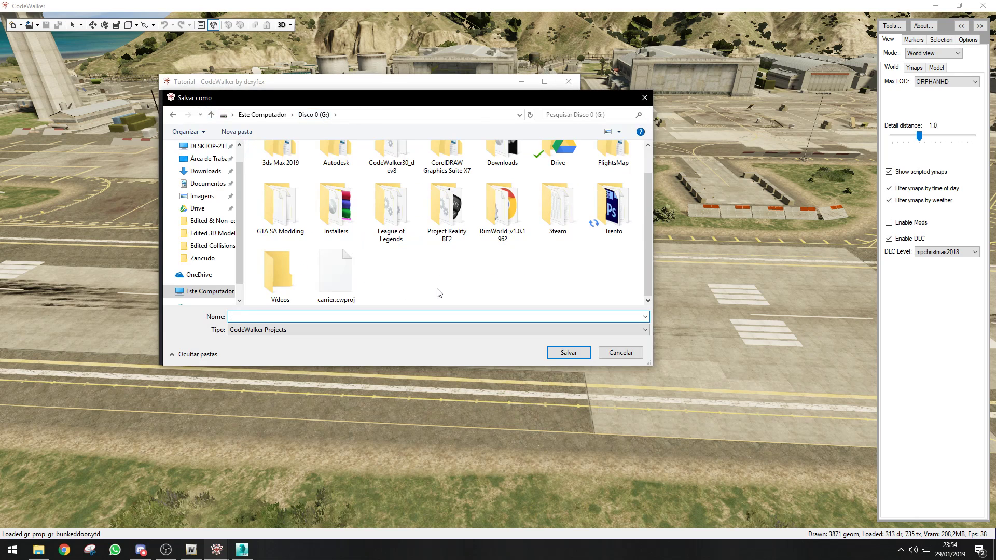
pyautogui.rightClick(438, 290)
pyautogui.moveTo(492, 399)
pyautogui.click(597, 400)
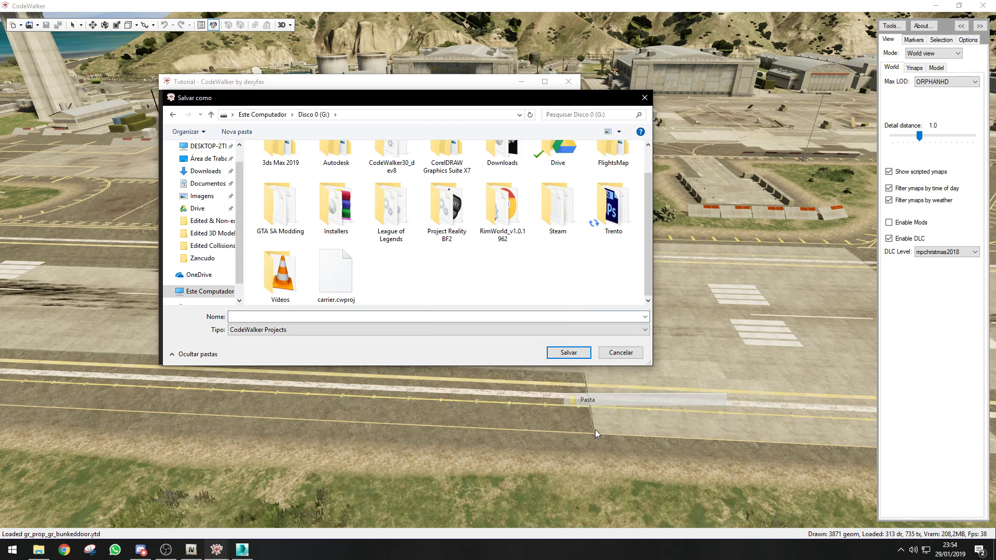
pyautogui.write('Tutorial')
pyautogui.press('Return')
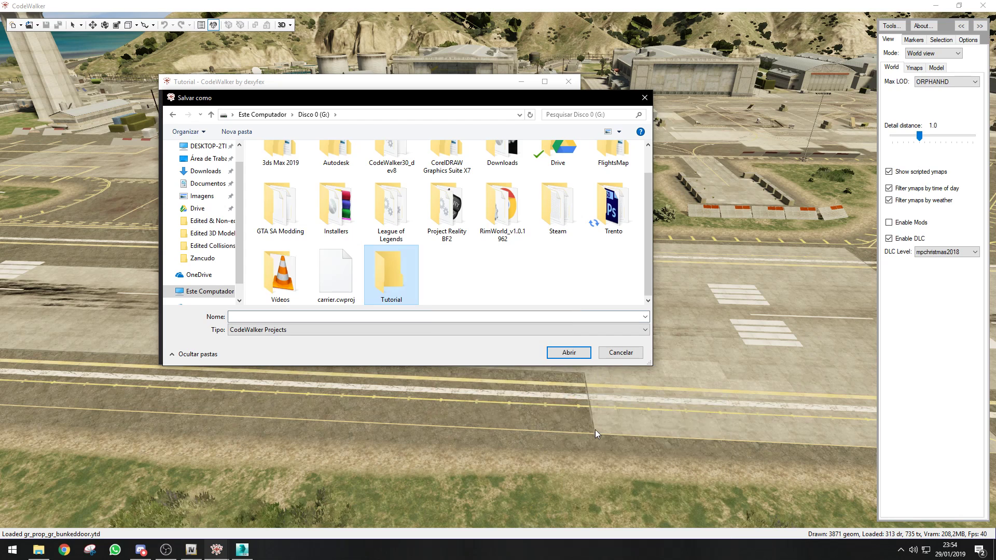
pyautogui.doubleClick(397, 286)
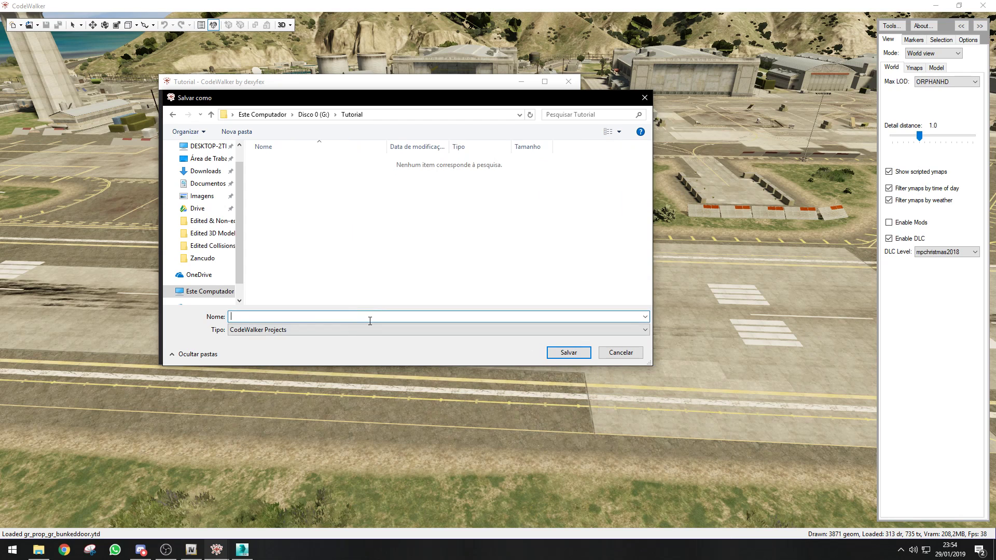
pyautogui.click(569, 353)
# Add a new ymap file named Tutorial to the project and save it in the Tutorial folder.
pyautogui.click(214, 97)
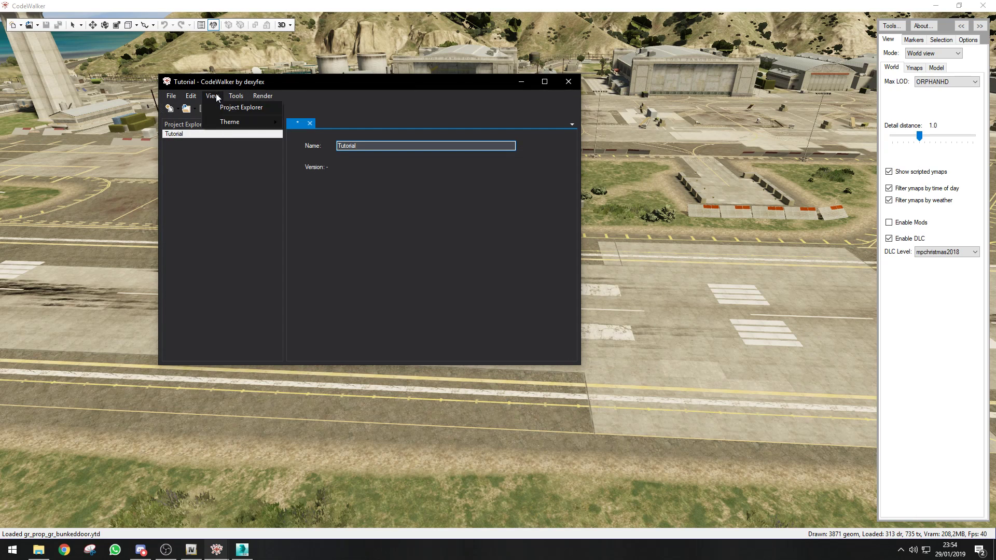
pyautogui.click(176, 136)
pyautogui.click(177, 109)
pyautogui.click(203, 134)
pyautogui.click(228, 151)
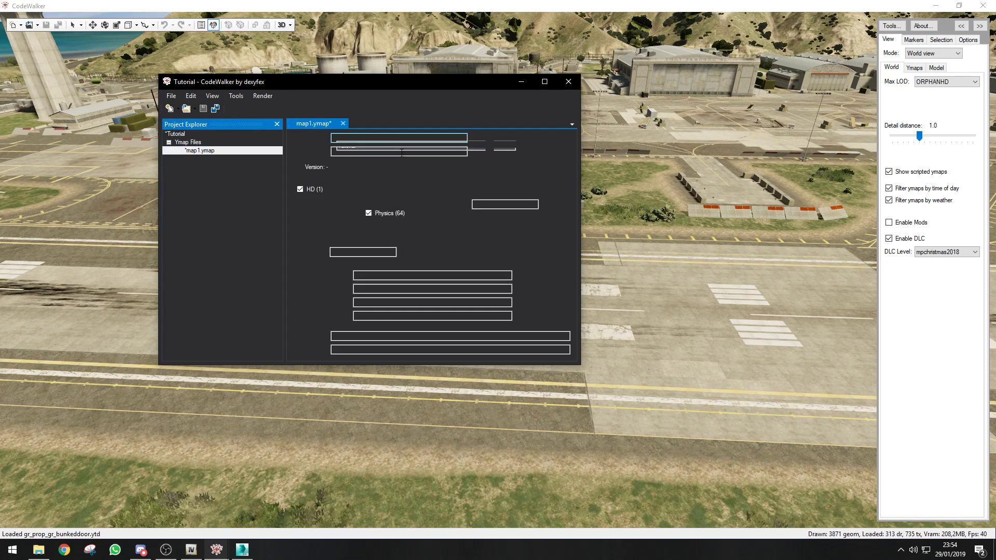
pyautogui.write('tutor')
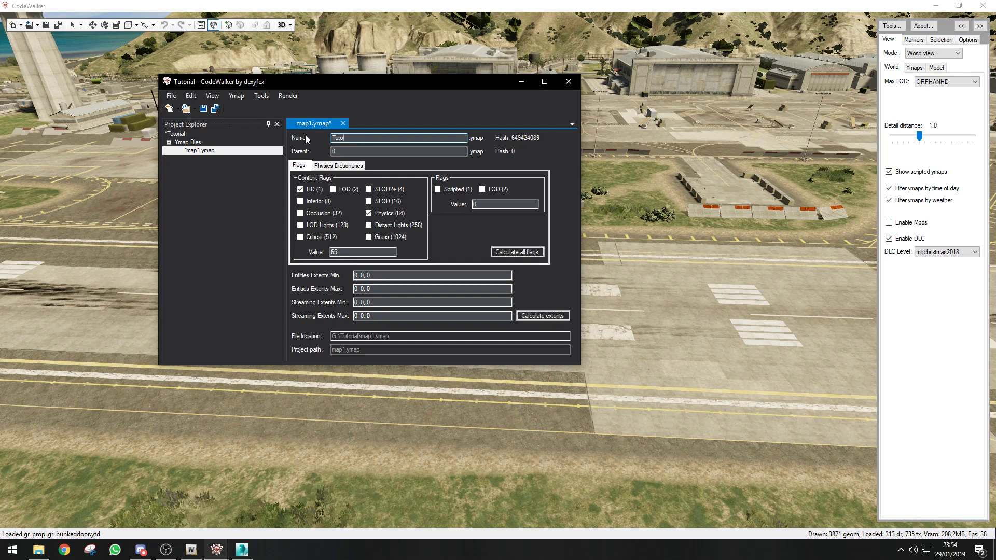
pyautogui.write('ial')
pyautogui.click(213, 109)
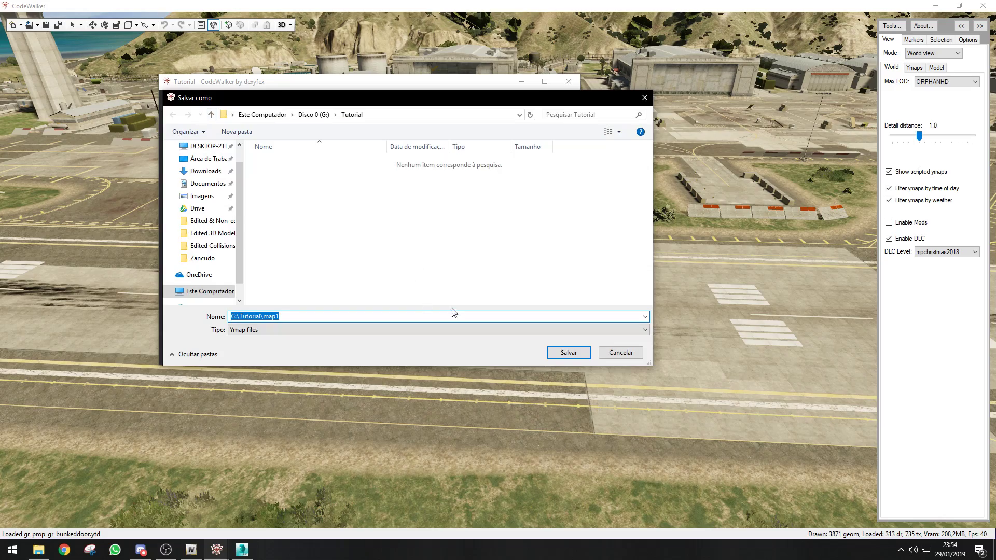
pyautogui.click(568, 352)
# Enable mouse selection of entities and activate the Move tool in front of the two adjacent arched-roof hangars.
pyautogui.moveTo(521, 136); pyautogui.dragTo(434, 291)
pyautogui.scroll(-6, 524, 195)
pyautogui.press('w')
pyautogui.press('s')
pyautogui.press('w')
pyautogui.press('s')
pyautogui.press('w')
pyautogui.press('s')
pyautogui.click(941, 39)
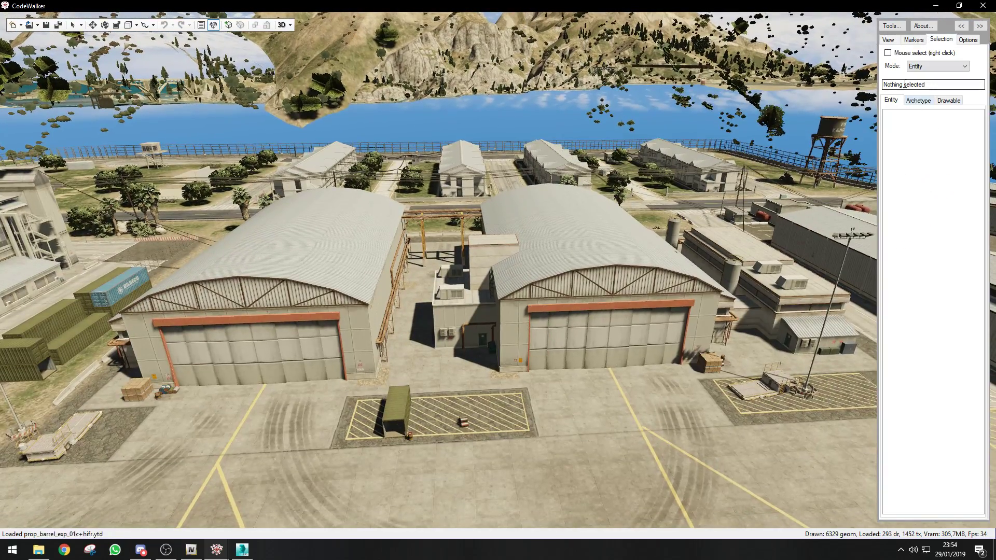
pyautogui.click(906, 53)
pyautogui.click(93, 30)
# Select the hangar entity cs3_07_hangerd_01_o, undo the trial move and move the entity straight down.
pyautogui.moveTo(611, 294); pyautogui.dragTo(609, 305)
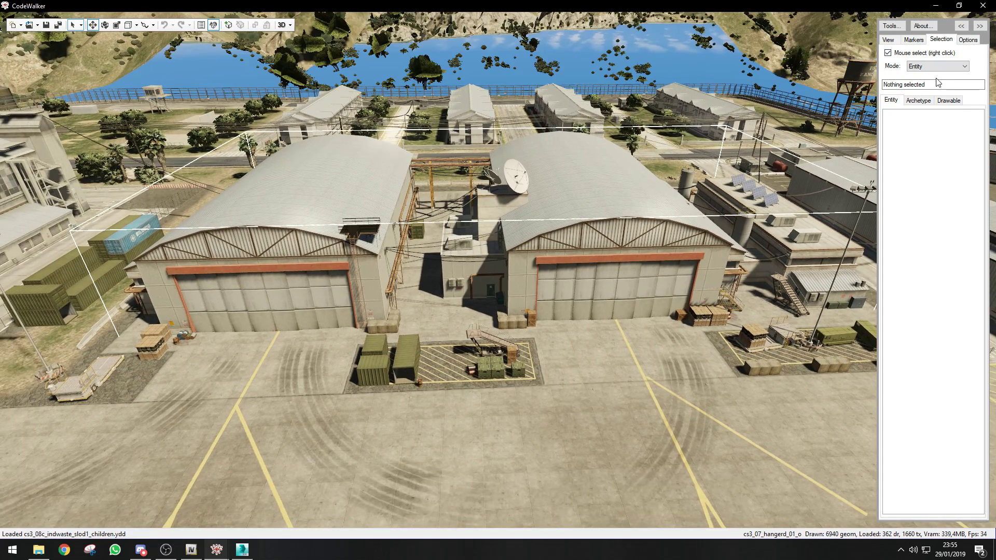
pyautogui.click(892, 41)
pyautogui.click(941, 40)
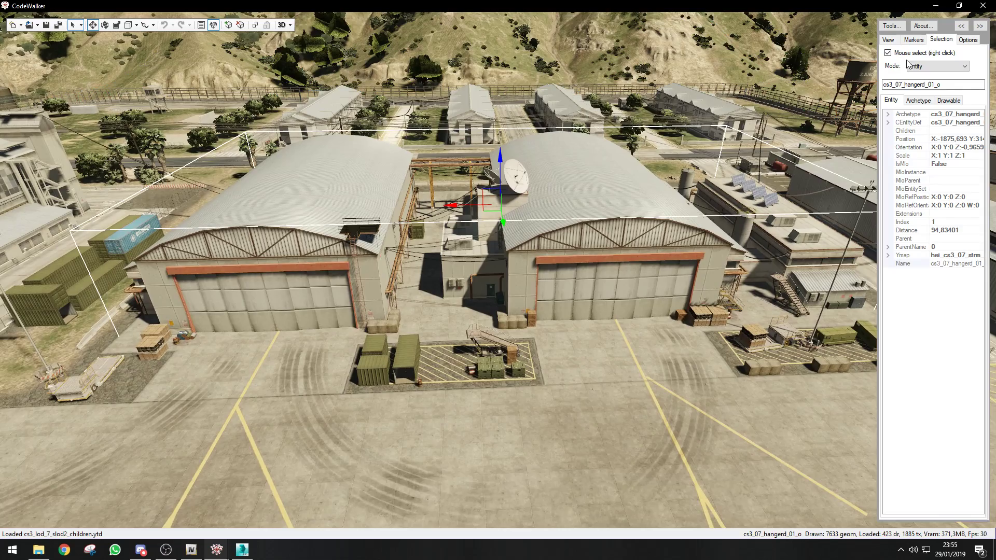
pyautogui.moveTo(614, 222); pyautogui.dragTo(525, 175)
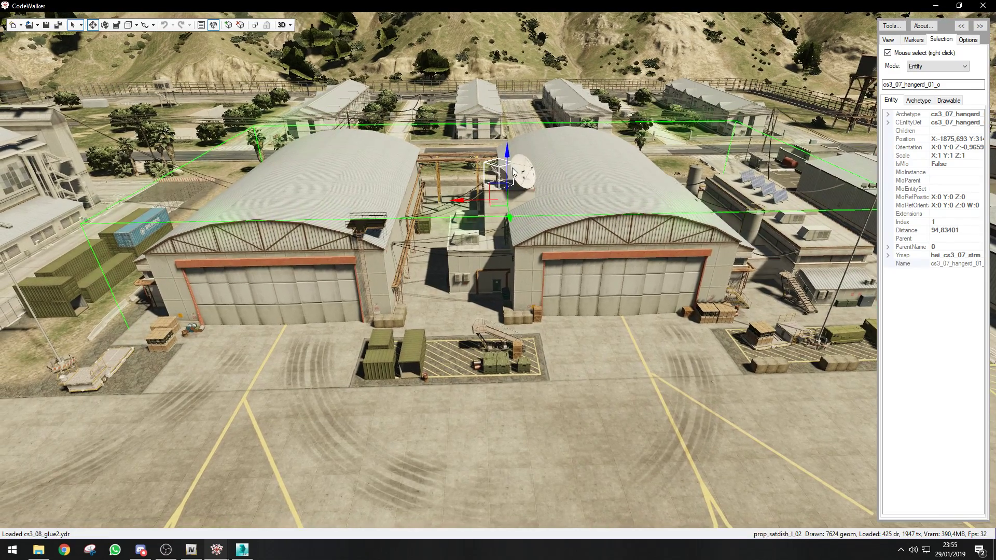
pyautogui.moveTo(647, 239); pyautogui.dragTo(581, 214)
pyautogui.moveTo(510, 223); pyautogui.dragTo(545, 223)
pyautogui.moveTo(473, 101); pyautogui.dragTo(488, 140)
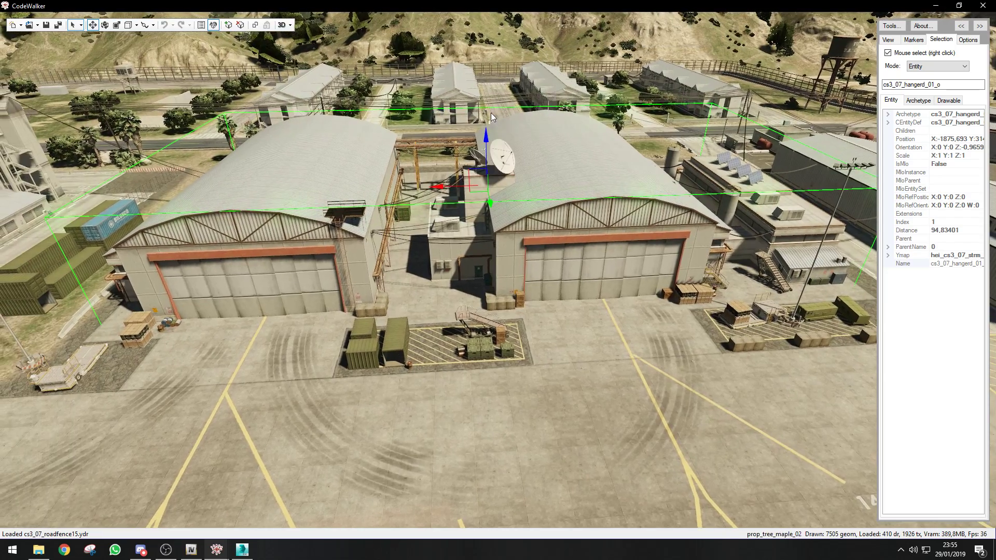
pyautogui.hotkey('ctrl', 'z')
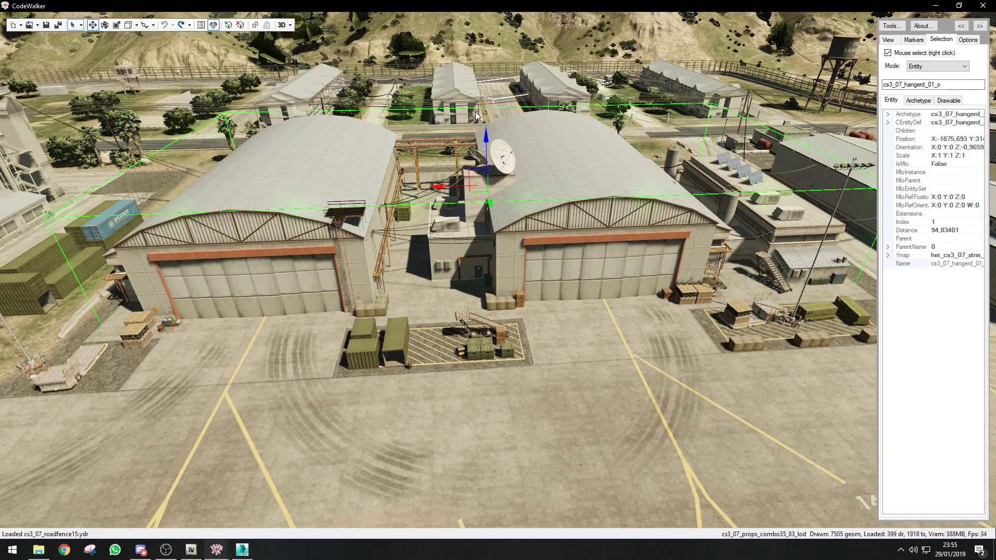
pyautogui.moveTo(490, 100); pyautogui.dragTo(507, 303)
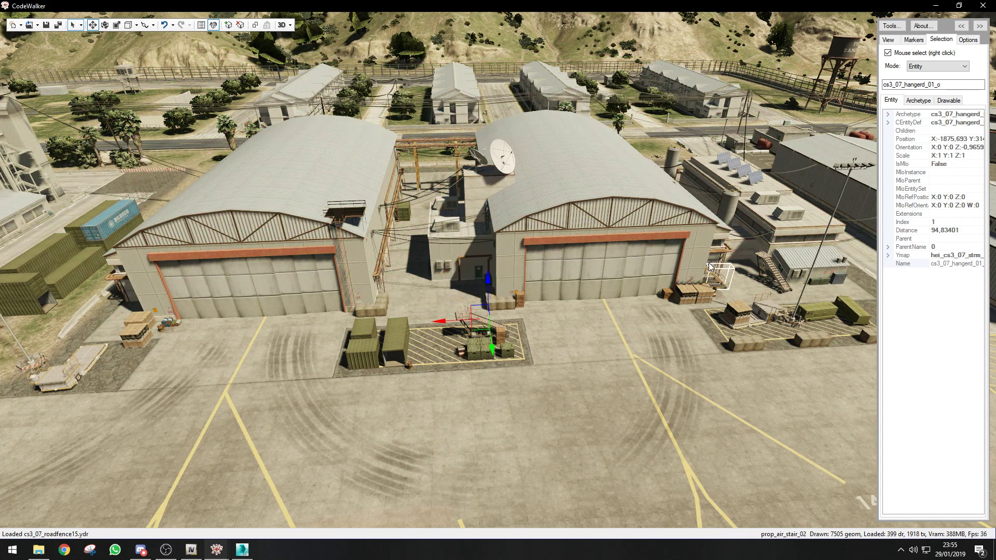
# Try a multiple selection of prop_air_stair_02 and the hangar pipes, and replace it with a single prop.
pyautogui.rightClick(712, 267)
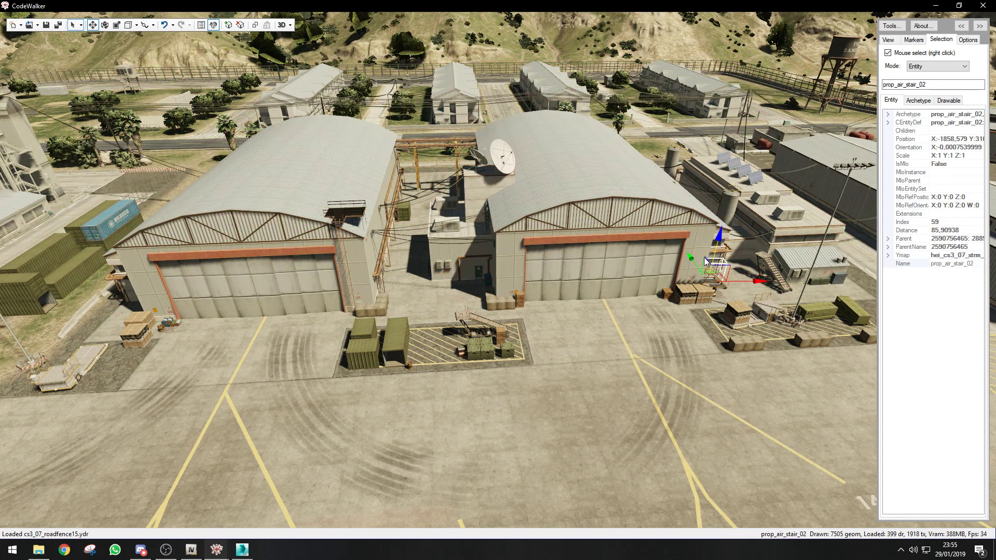
pyautogui.keyDown('ctrl'); pyautogui.rightClick(365, 292); pyautogui.keyUp('ctrl')
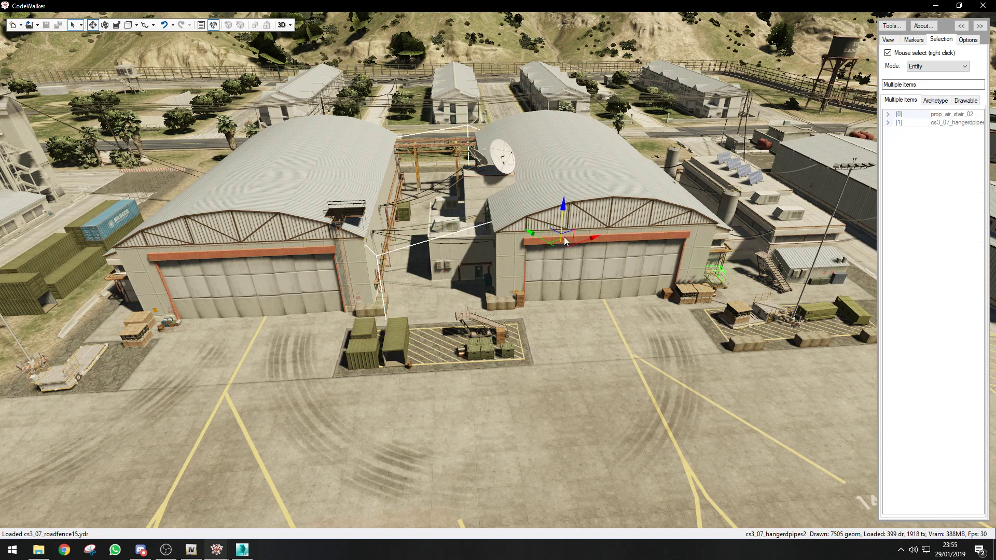
pyautogui.rightClick(370, 309)
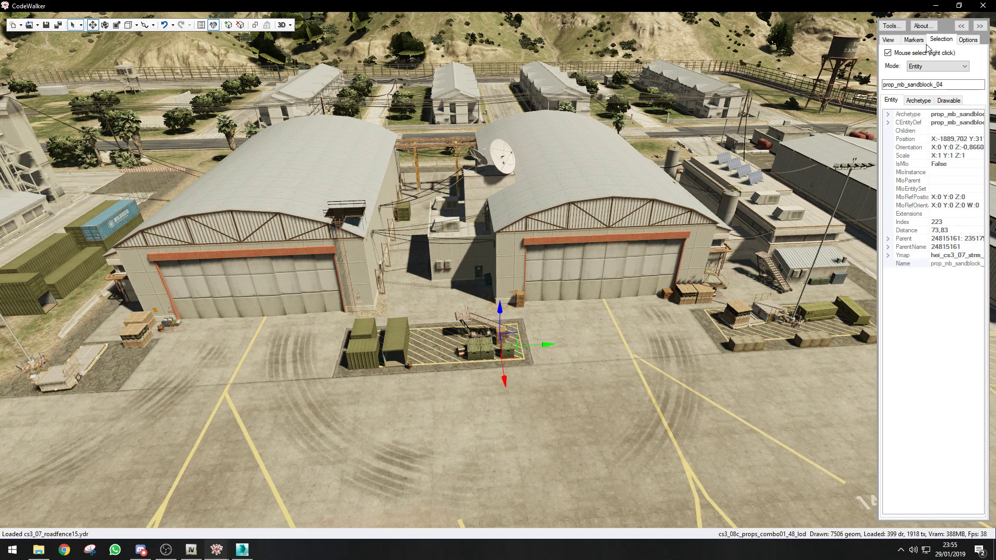
# Set the world view's maximum LOD to HD.
pyautogui.click(889, 40)
pyautogui.click(942, 86)
pyautogui.click(938, 97)
pyautogui.moveTo(661, 263); pyautogui.dragTo(670, 248)
pyautogui.scroll(-5, 670, 248)
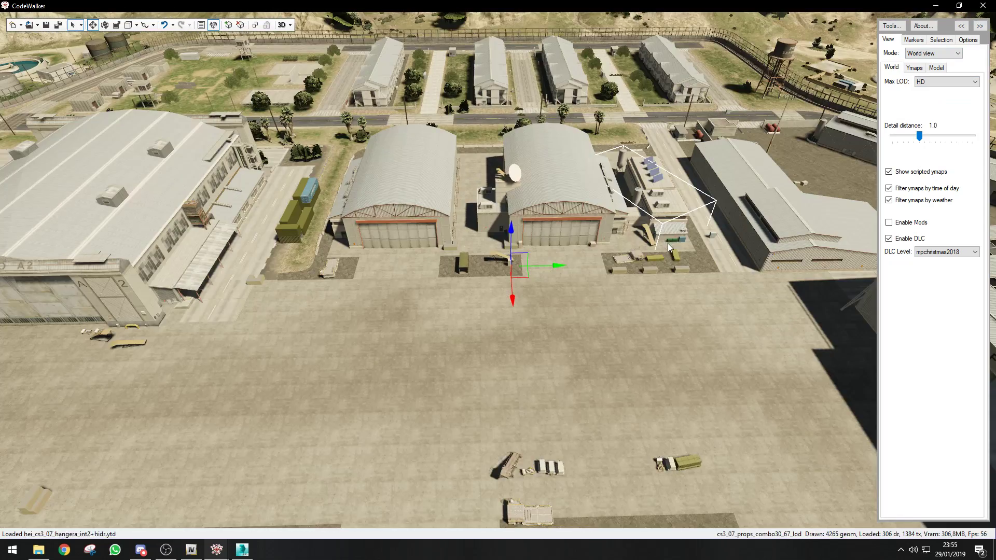
pyautogui.scroll(5, 587, 260)
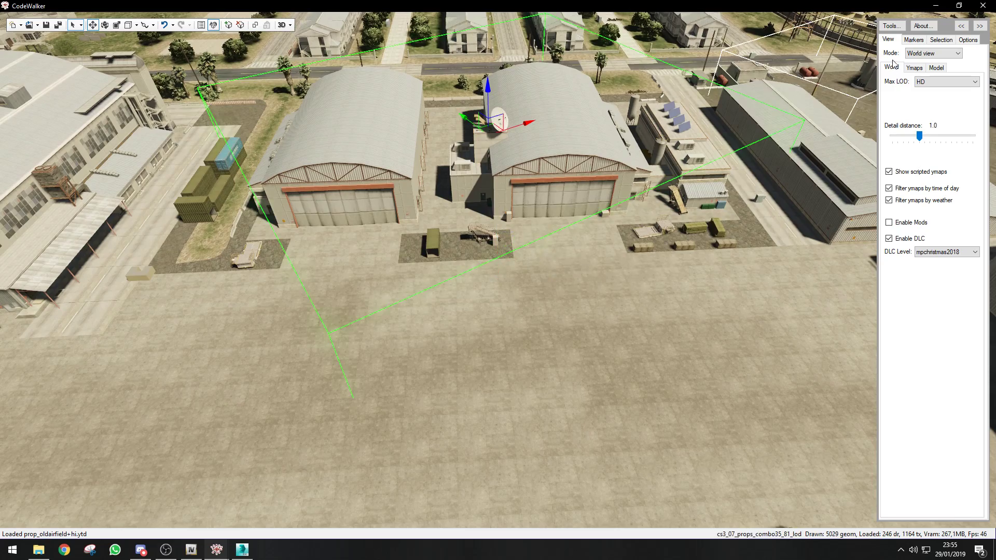
# Move the hangar building entity cs3_07_hangerd_01 down out of sight.
pyautogui.click(941, 39)
pyautogui.scroll(-5, 773, 179)
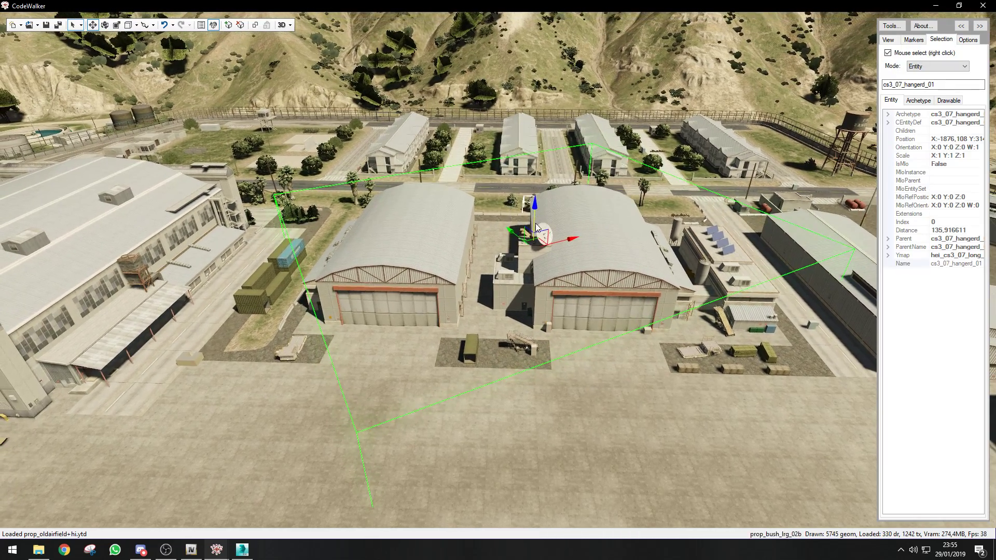
pyautogui.moveTo(537, 221); pyautogui.dragTo(600, 267)
pyautogui.scroll(3, 599, 267)
# Select the two storage tanks, the two pipe stacks and the gas tank together.
pyautogui.rightClick(649, 270)
pyautogui.keyDown('ctrl'); pyautogui.rightClick(623, 287); pyautogui.keyUp('ctrl')
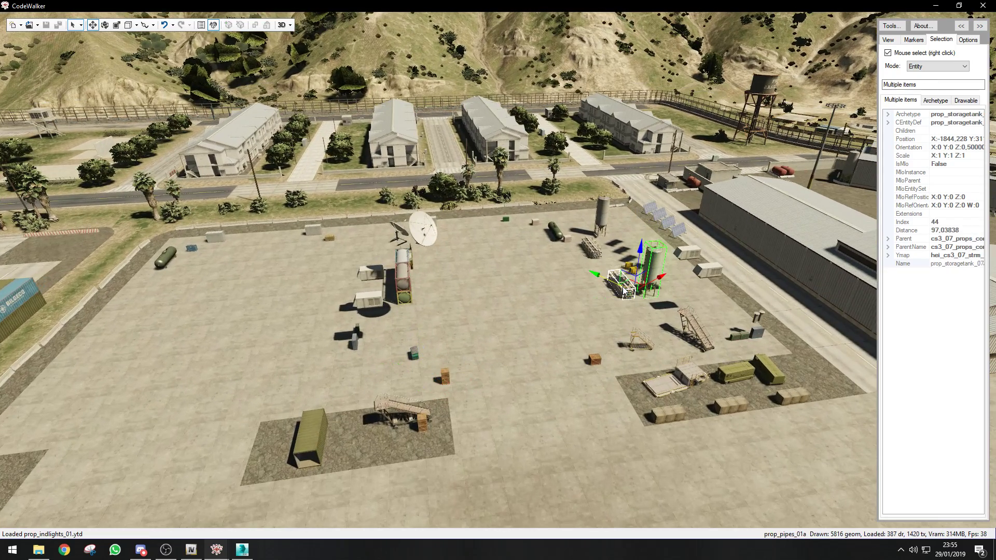
pyautogui.keyDown('ctrl'); pyautogui.rightClick(591, 248); pyautogui.keyUp('ctrl')
pyautogui.keyDown('ctrl'); pyautogui.rightClick(602, 220); pyautogui.keyUp('ctrl')
pyautogui.keyDown('ctrl'); pyautogui.rightClick(557, 232); pyautogui.keyUp('ctrl')
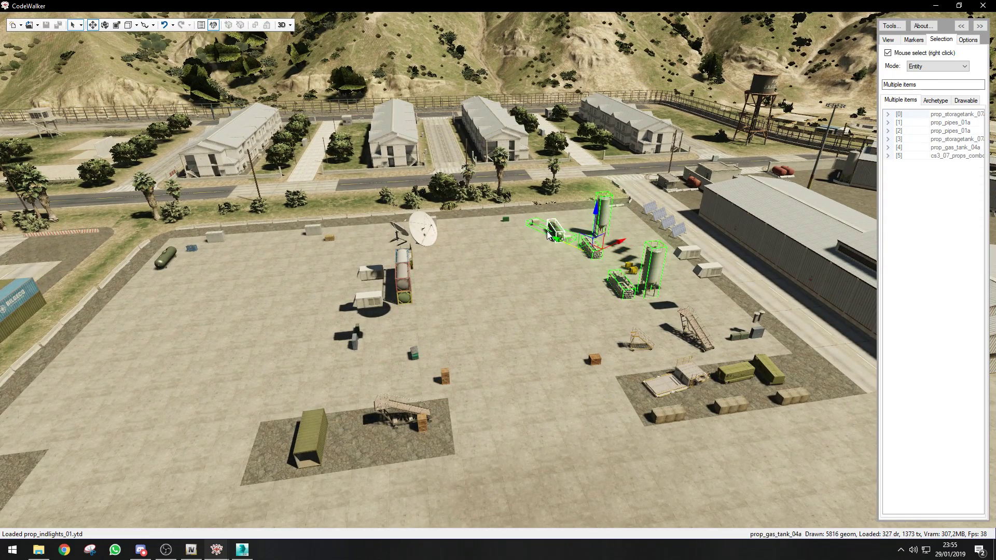
# Select the wooden box beside the gas tank, the gas tank, the farther pipe stack and the farther storage tank together.
pyautogui.scroll(5, 519, 254)
pyautogui.scroll(-2, 525, 263)
pyautogui.scroll(2, 525, 264)
pyautogui.moveTo(404, 159); pyautogui.dragTo(407, 164)
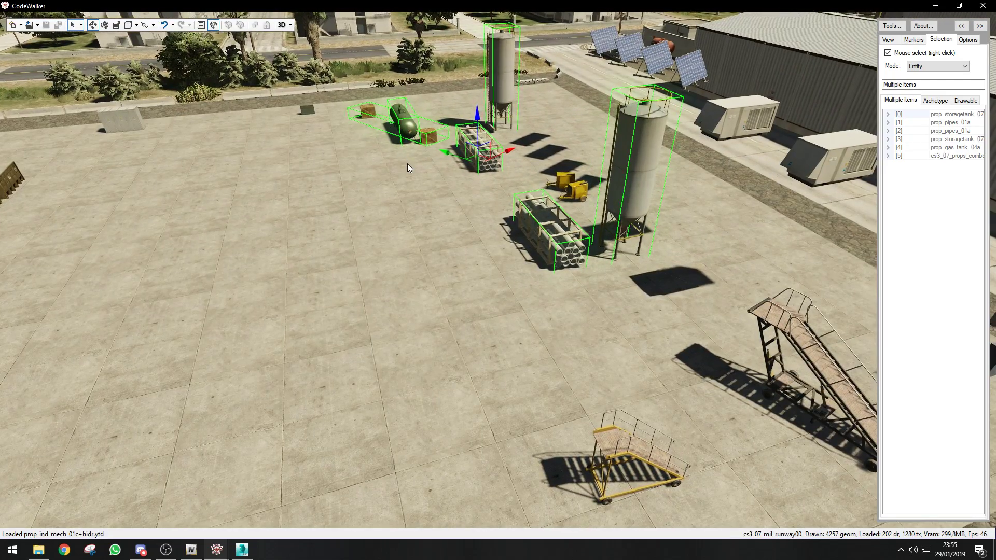
pyautogui.rightClick(426, 137)
pyautogui.keyDown('ctrl'); pyautogui.rightClick(403, 124); pyautogui.keyUp('ctrl')
pyautogui.keyDown('ctrl'); pyautogui.rightClick(474, 145); pyautogui.keyUp('ctrl')
pyautogui.keyDown('ctrl'); pyautogui.rightClick(490, 91); pyautogui.keyUp('ctrl')
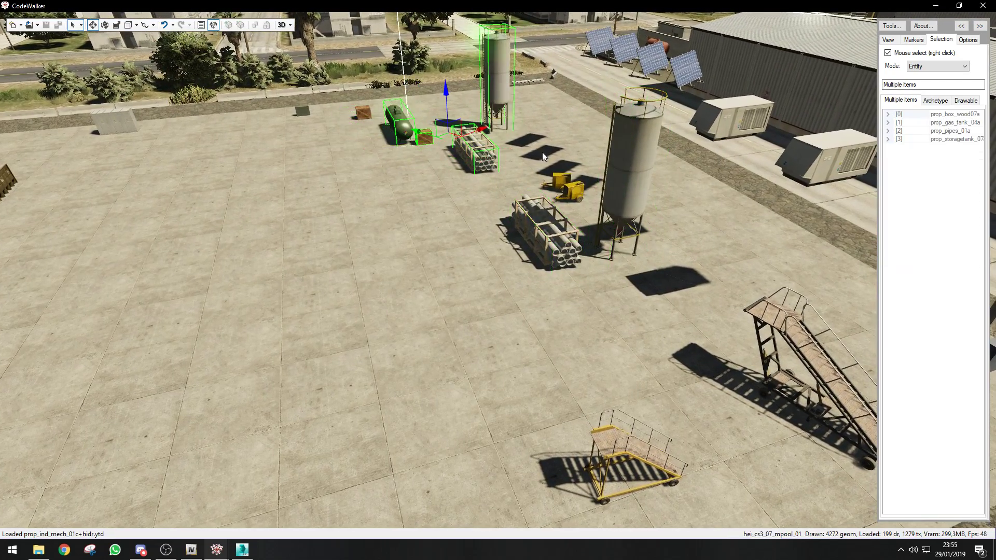
# Set the world view's maximum LOD to ORPHANHD.
pyautogui.click(900, 41)
pyautogui.click(935, 89)
pyautogui.scroll(-4, 550, 183)
# Add the nearer pipe stack, the electrical cabinet and the long rust-coloured pipes to the selection and delete all selected props.
pyautogui.keyDown('ctrl'); pyautogui.rightClick(519, 221); pyautogui.keyUp('ctrl')
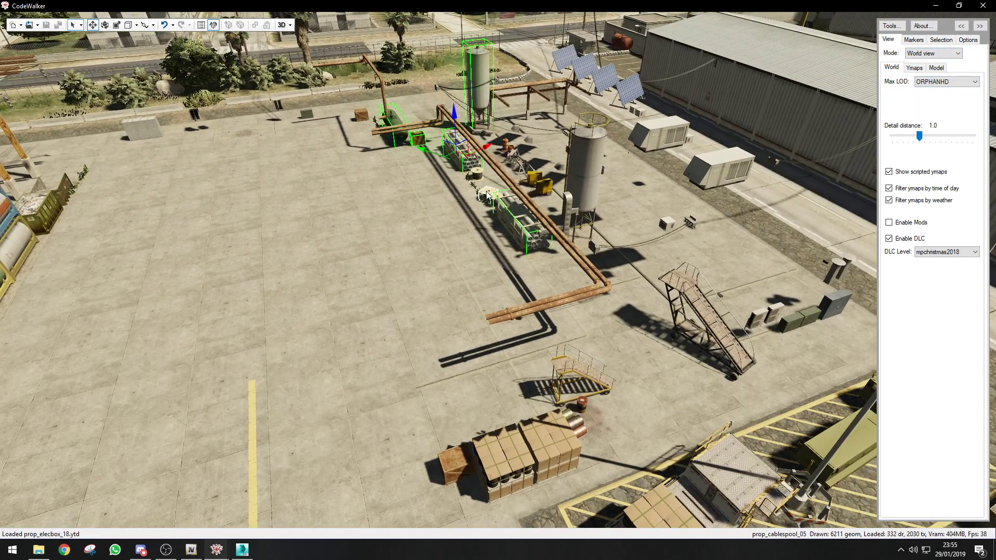
pyautogui.keyDown('ctrl'); pyautogui.rightClick(541, 219); pyautogui.keyUp('ctrl')
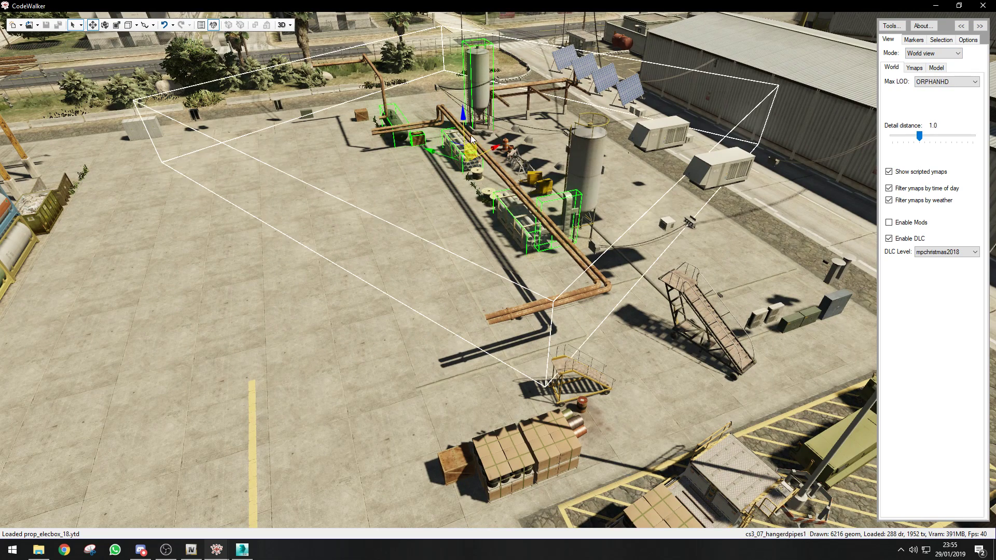
pyautogui.rightClick(495, 203)
pyautogui.rightClick(507, 108)
pyautogui.press('Delete')
# Remove the remaining storage tank and the nearer yellow generator from the cleared hangar site.
pyautogui.rightClick(575, 177)
pyautogui.keyDown('ctrl'); pyautogui.rightClick(543, 186); pyautogui.keyUp('ctrl')
pyautogui.keyDown('ctrl'); pyautogui.rightClick(533, 178); pyautogui.keyUp('ctrl')
pyautogui.keyDown('ctrl'); pyautogui.rightClick(527, 167); pyautogui.keyUp('ctrl')
pyautogui.keyDown('ctrl'); pyautogui.rightClick(515, 159); pyautogui.keyUp('ctrl')
pyautogui.moveTo(517, 145); pyautogui.dragTo(526, 224)
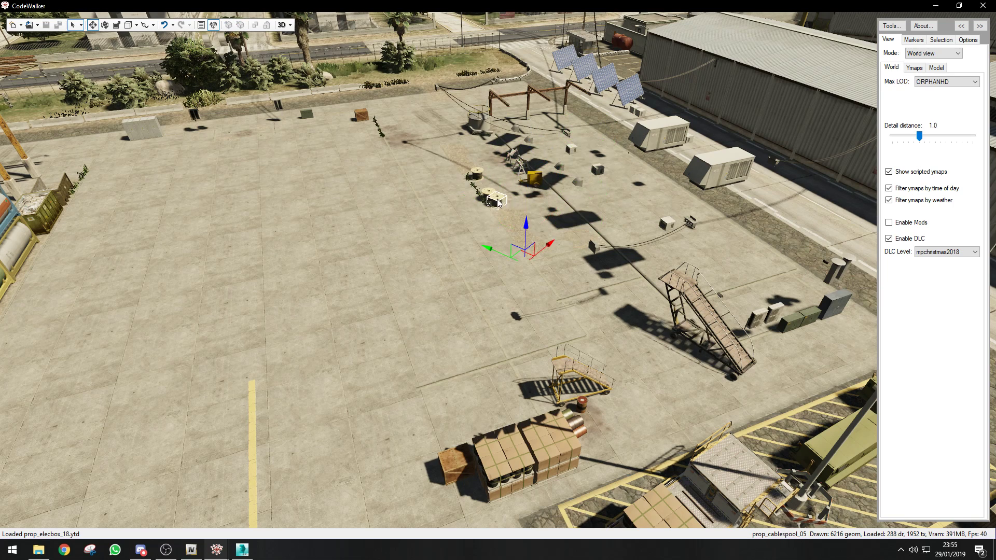
# Remove the group of cable spools and the tall aircraft stairs.
pyautogui.press('w')
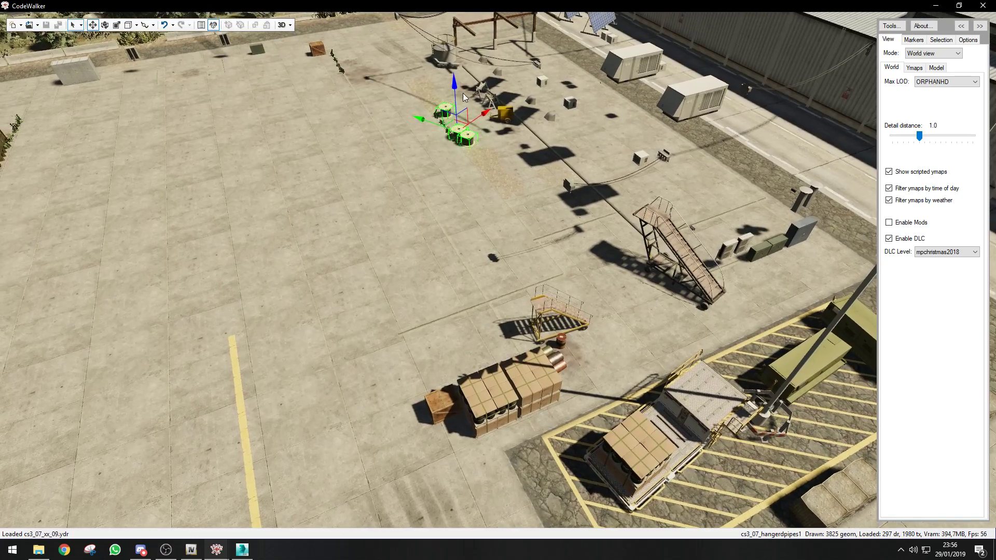
pyautogui.rightClick(698, 272)
pyautogui.moveTo(686, 239); pyautogui.dragTo(657, 311)
pyautogui.moveTo(638, 301); pyautogui.dragTo(491, 204)
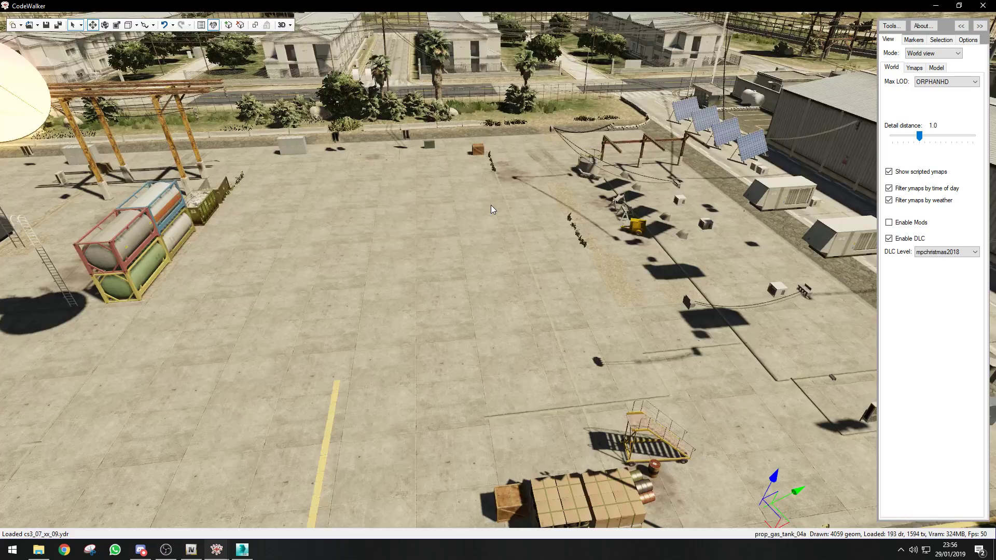
# Delete the raised metal platform and its long ladder at the neighbouring hangar site.
pyautogui.press('s')
pyautogui.press('a')
pyautogui.press('w')
pyautogui.rightClick(487, 213)
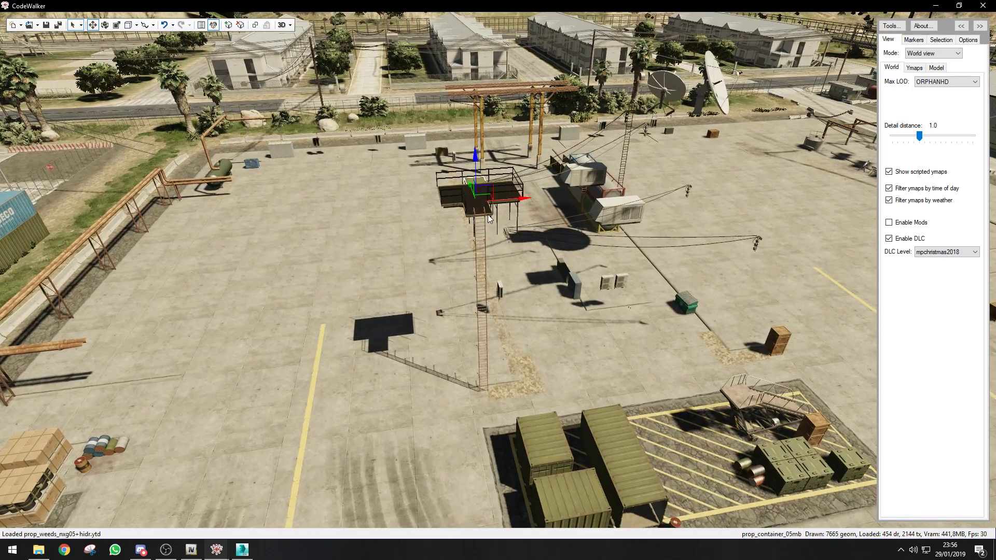
pyautogui.rightClick(484, 243)
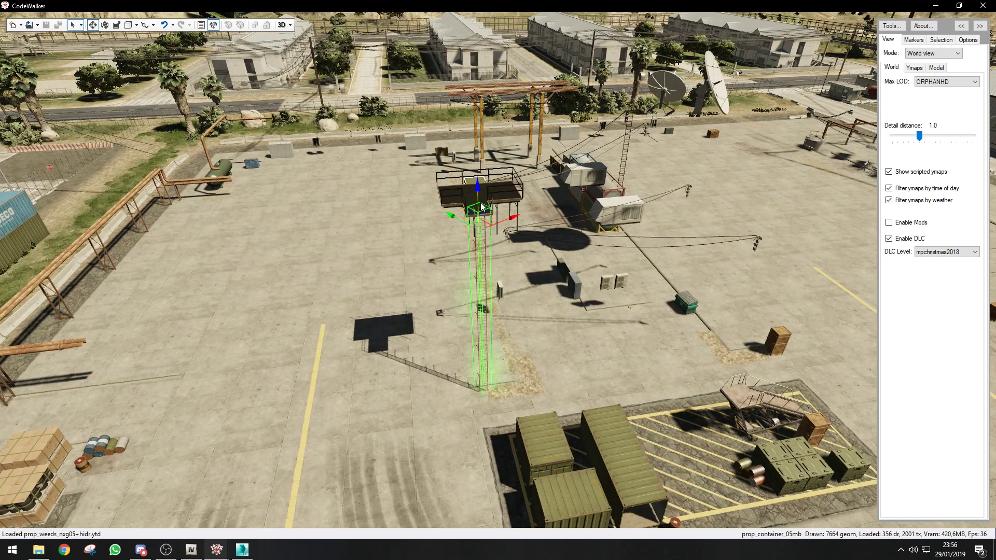
pyautogui.rightClick(482, 206)
pyautogui.rightClick(490, 291)
pyautogui.press('Delete')
# Delete the stacked tank containers and the skips beside them.
pyautogui.scroll(-5, 615, 228)
pyautogui.moveTo(614, 228); pyautogui.dragTo(726, 208)
pyautogui.scroll(4, 539, 274)
pyautogui.rightClick(490, 270)
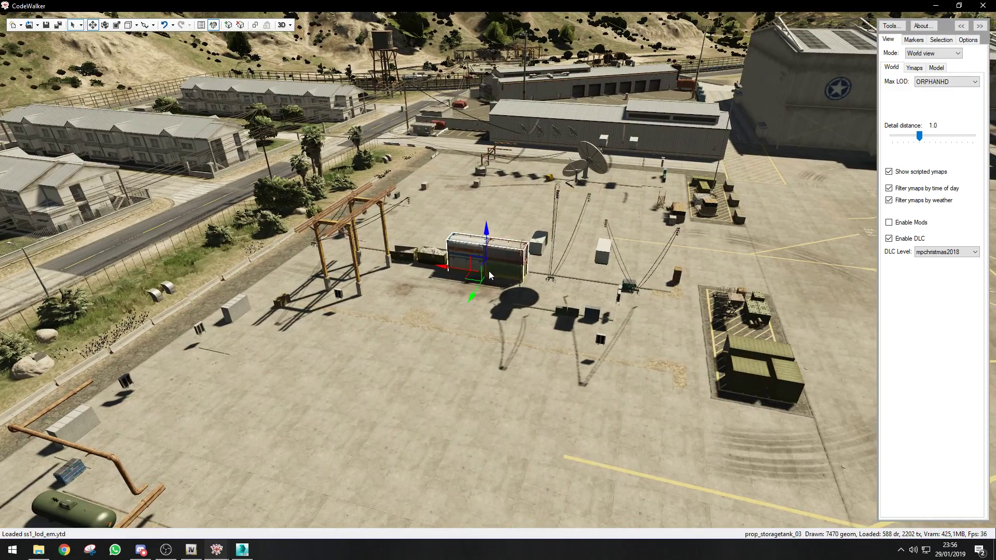
pyautogui.keyDown('ctrl'); pyautogui.rightClick(423, 250); pyautogui.keyUp('ctrl')
pyautogui.press('Delete')
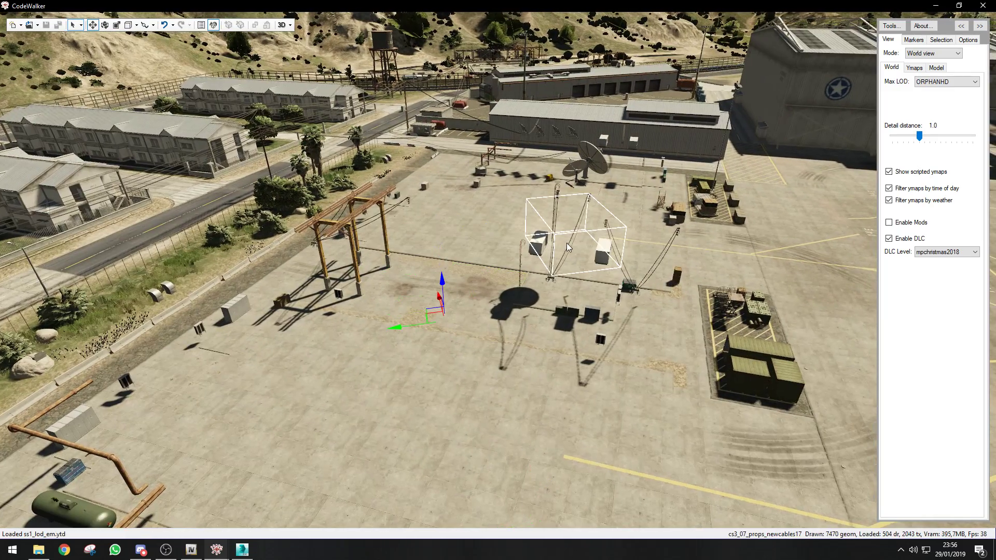
# Delete the air-conditioning unit nearest the cleared containers, the adjacent cs3_07_x_lad00 ladder and the tall frame near the road.
pyautogui.rightClick(542, 254)
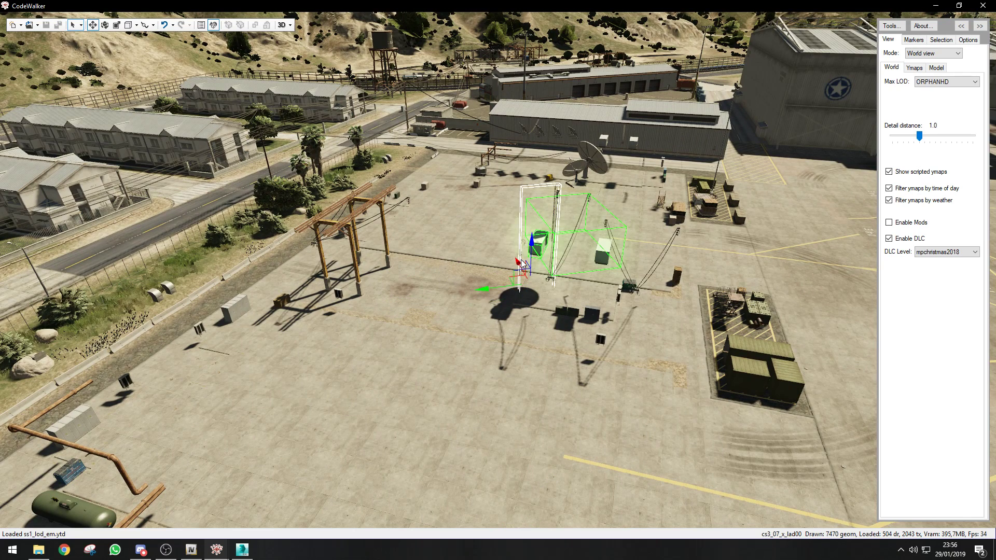
pyautogui.press('Delete')
pyautogui.rightClick(550, 252)
pyautogui.press('Delete')
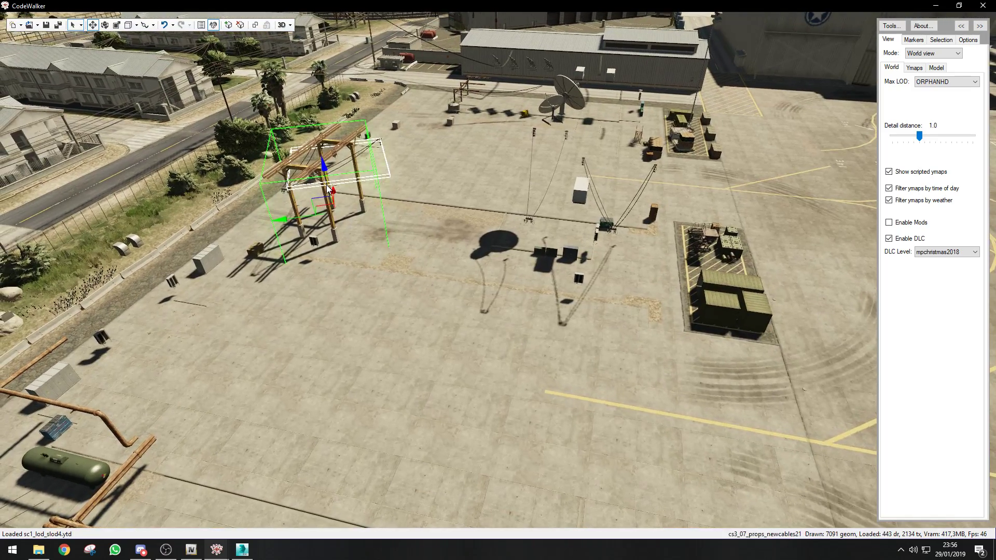
pyautogui.press('Delete')
# Remove the large satellite dish and the remaining white air-conditioning unit between the hangar sites.
pyautogui.moveTo(429, 252); pyautogui.dragTo(331, 263)
pyautogui.rightClick(445, 45)
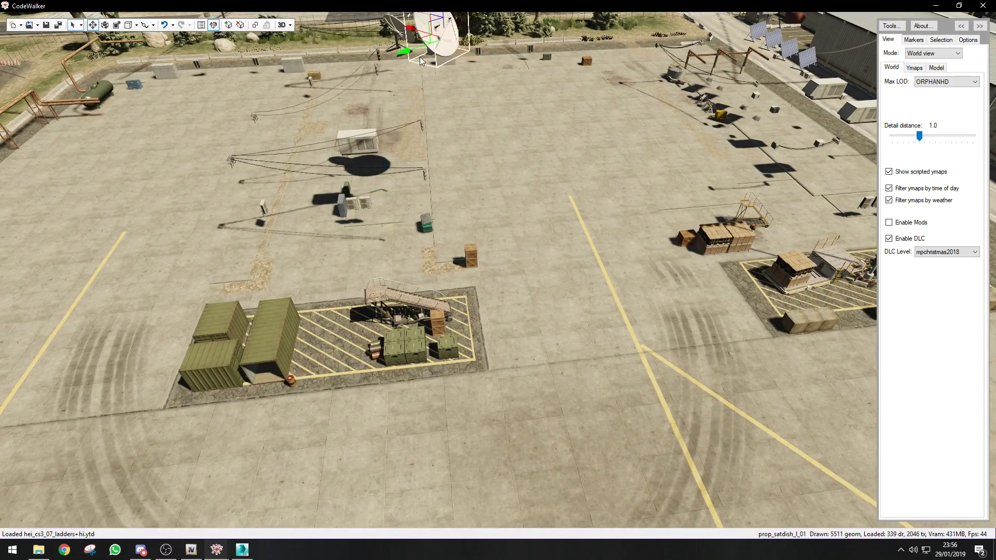
pyautogui.moveTo(440, 193); pyautogui.dragTo(435, 176)
pyautogui.moveTo(460, 91); pyautogui.dragTo(467, 283)
pyautogui.rightClick(386, 219)
pyautogui.moveTo(386, 218); pyautogui.dragTo(390, 229)
pyautogui.moveTo(349, 111); pyautogui.dragTo(363, 169)
pyautogui.moveTo(511, 225); pyautogui.dragTo(511, 203)
pyautogui.press('s')
pyautogui.moveTo(429, 242); pyautogui.dragTo(434, 275)
pyautogui.press('d')
pyautogui.moveTo(513, 266)
pyautogui.mouseDown()
pyautogui.moveTo(518, 255)
pyautogui.moveTo(508, 260)
pyautogui.mouseUp()
pyautogui.moveTo(370, 217); pyautogui.dragTo(371, 219)
pyautogui.press('w')
pyautogui.press('a')
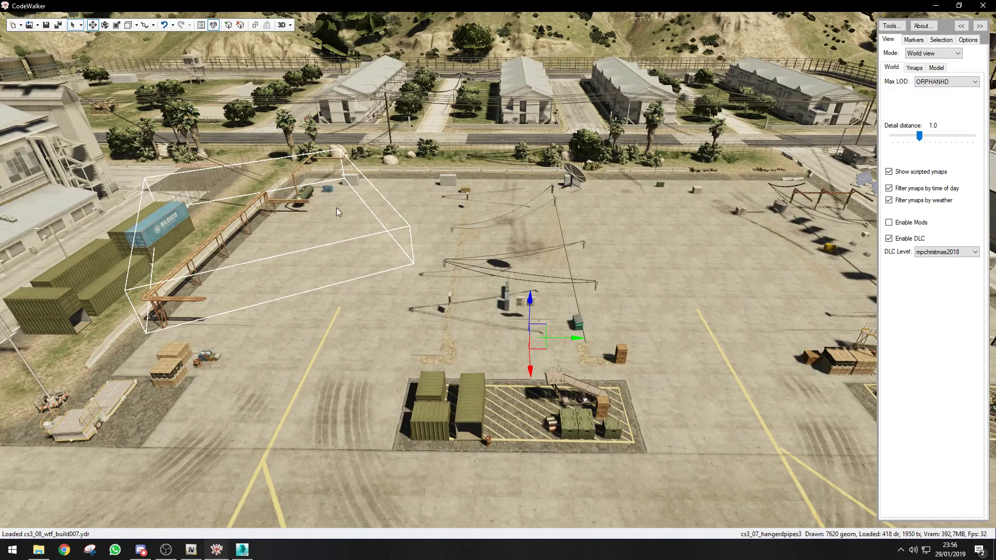
# Save all project ymaps, and collapse the hei_cs3_07_strm_8 and hei_cs3_07_long_1 entries in the Tutorial project.
pyautogui.click(59, 26)
pyautogui.click(409, 263)
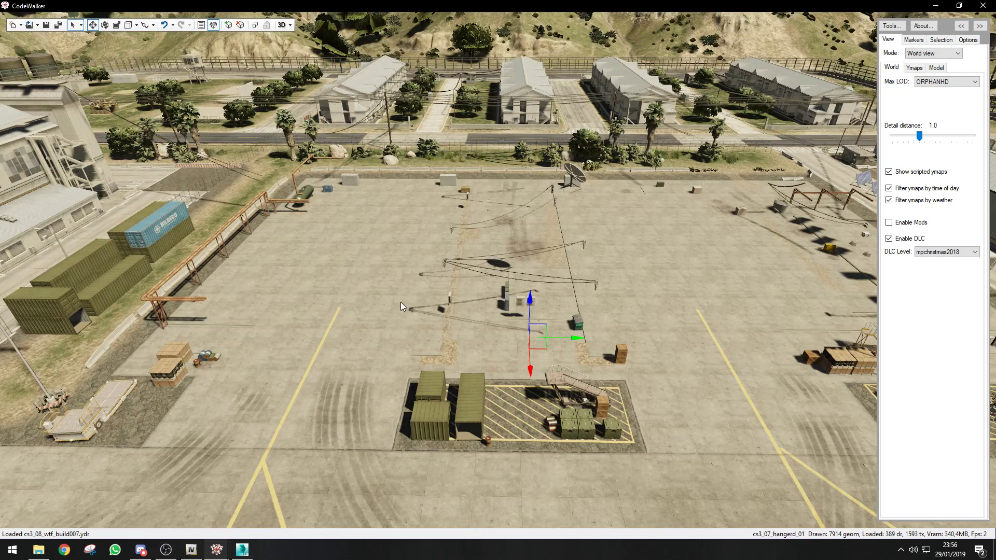
pyautogui.click(217, 550)
pyautogui.click(260, 498)
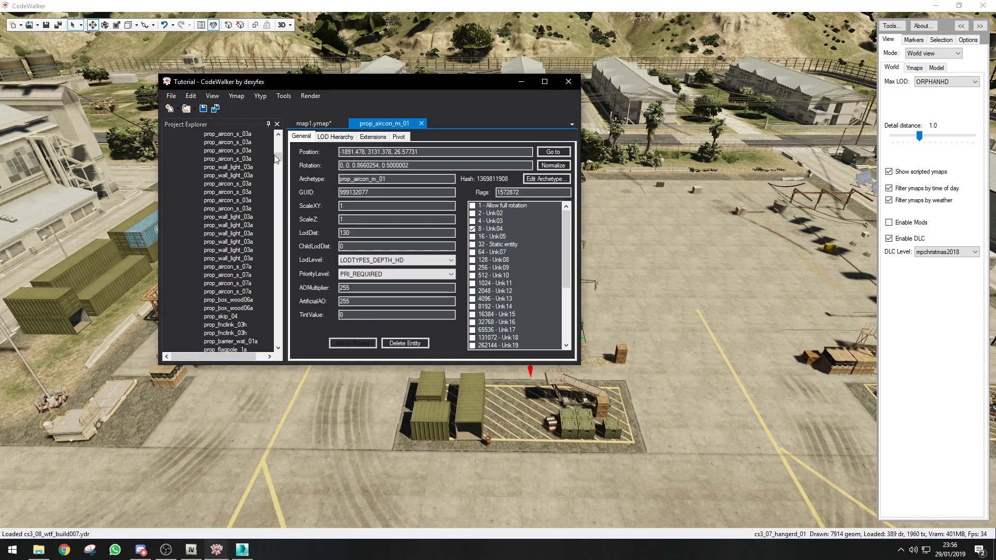
pyautogui.moveTo(280, 163); pyautogui.dragTo(218, 146)
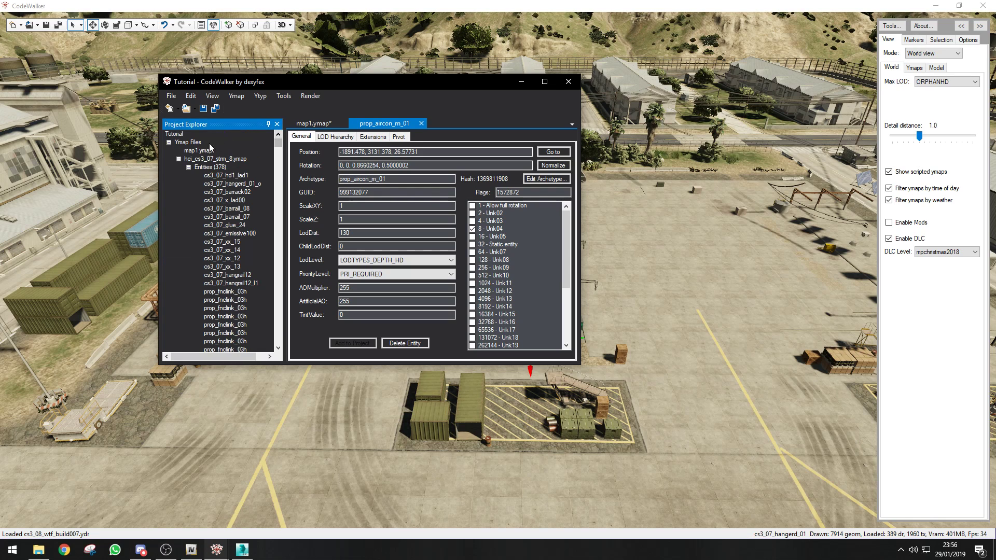
pyautogui.click(179, 160)
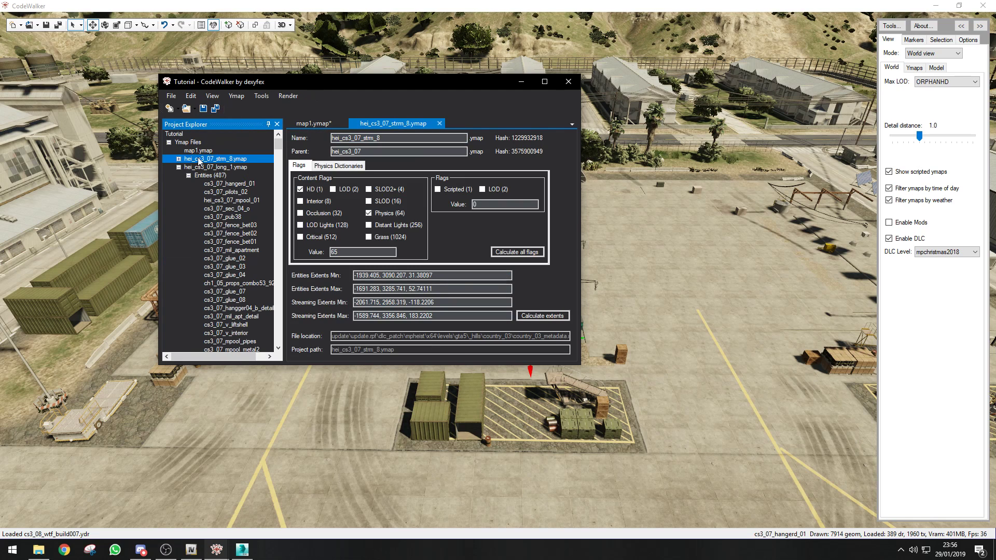
pyautogui.click(179, 167)
pyautogui.click(521, 81)
# Delete the tall light mast standing in the striped bay with the cargo pallets and green trailers.
pyautogui.moveTo(484, 334)
pyautogui.mouseDown()
pyautogui.moveTo(505, 337)
pyautogui.moveTo(478, 335)
pyautogui.moveTo(489, 334)
pyautogui.mouseUp()
pyautogui.press('d')
pyautogui.press('a')
pyautogui.press('d')
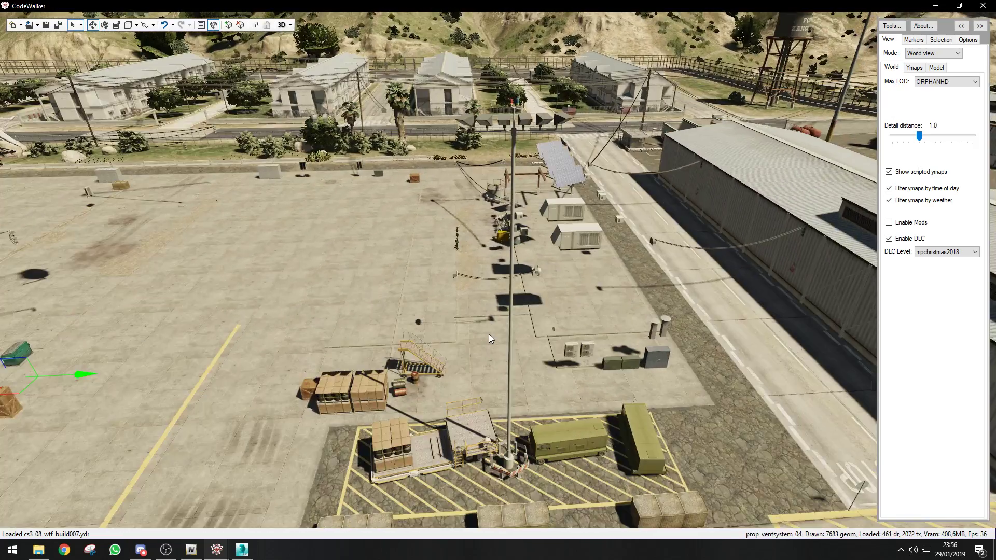
pyautogui.press('a')
pyautogui.press('w')
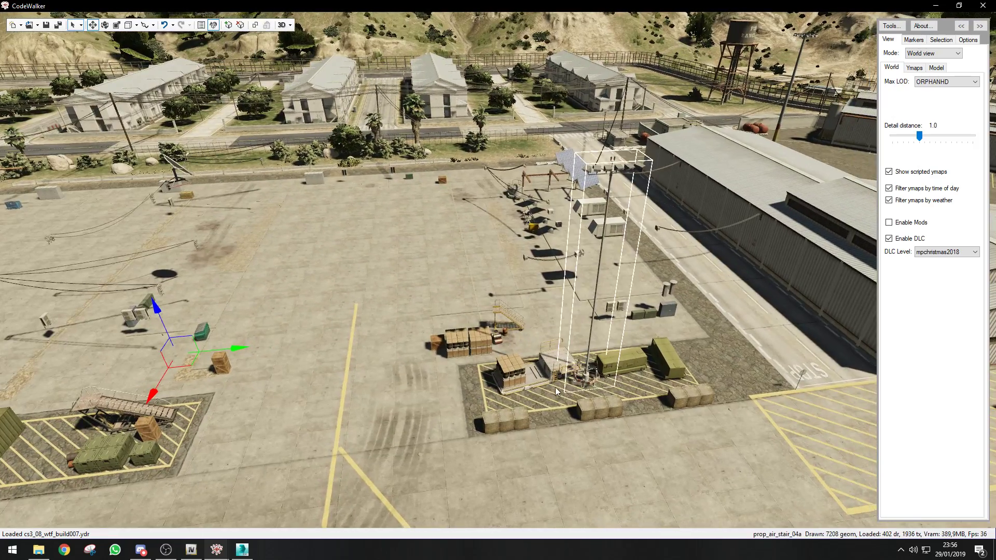
pyautogui.rightClick(606, 180)
pyautogui.moveTo(551, 248); pyautogui.dragTo(509, 259)
pyautogui.press('s')
pyautogui.press('a')
pyautogui.moveTo(356, 223); pyautogui.dragTo(374, 220)
pyautogui.press('d')
pyautogui.press('w')
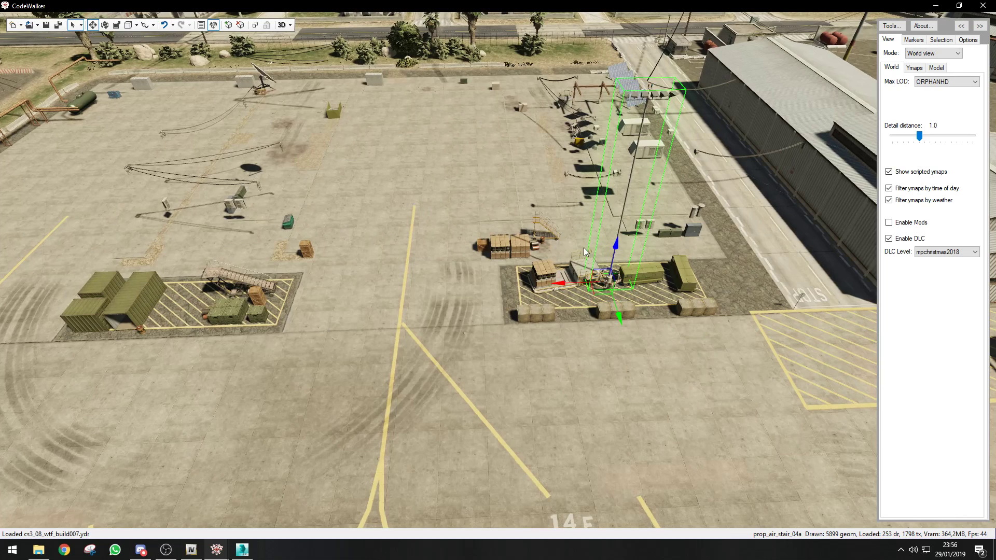
pyautogui.moveTo(569, 247); pyautogui.dragTo(478, 218)
pyautogui.press('Delete')
pyautogui.press('Return')
# Delete the tall light mast on the grass verge beside the green and blue shipping containers.
pyautogui.press('a')
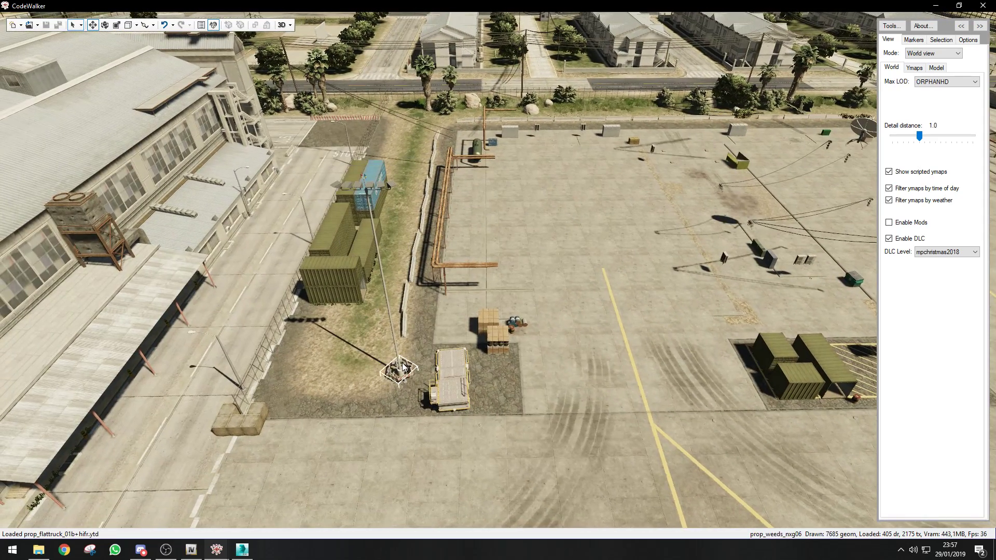
pyautogui.rightClick(398, 341)
pyautogui.press('Delete')
pyautogui.press('Return')
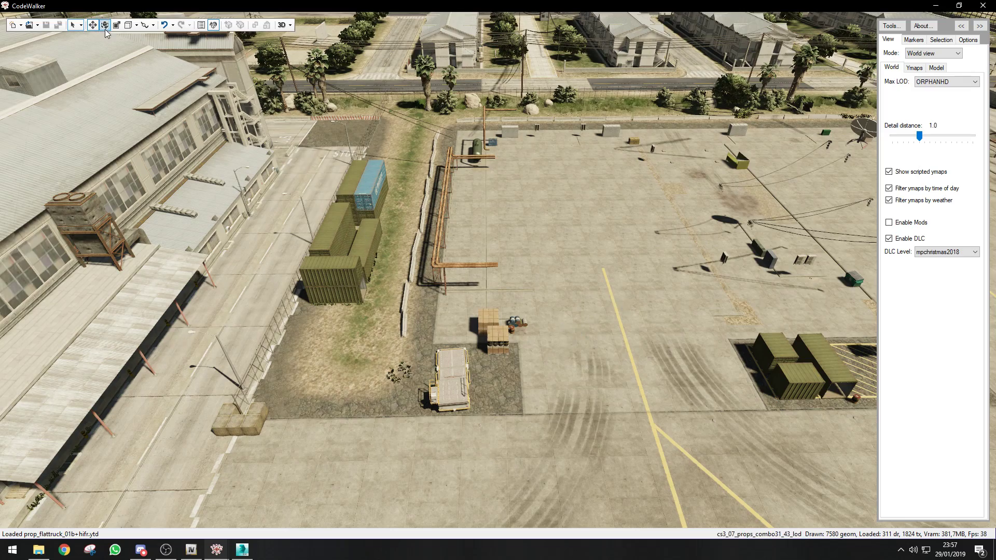
# Save hei_cs3_07_strm_9.ymap in the Tutorial folder and check the project's ymap list.
pyautogui.click(487, 322)
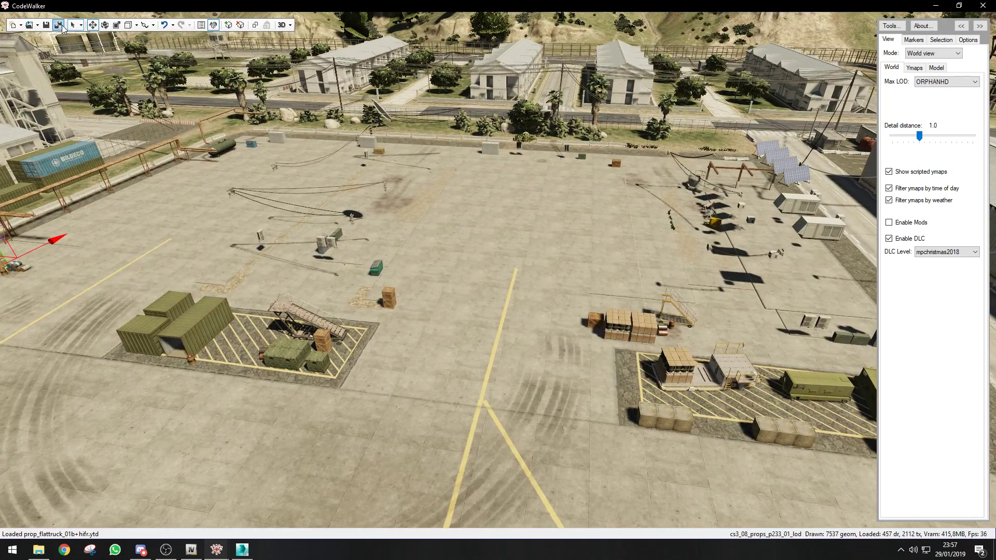
pyautogui.click(46, 25)
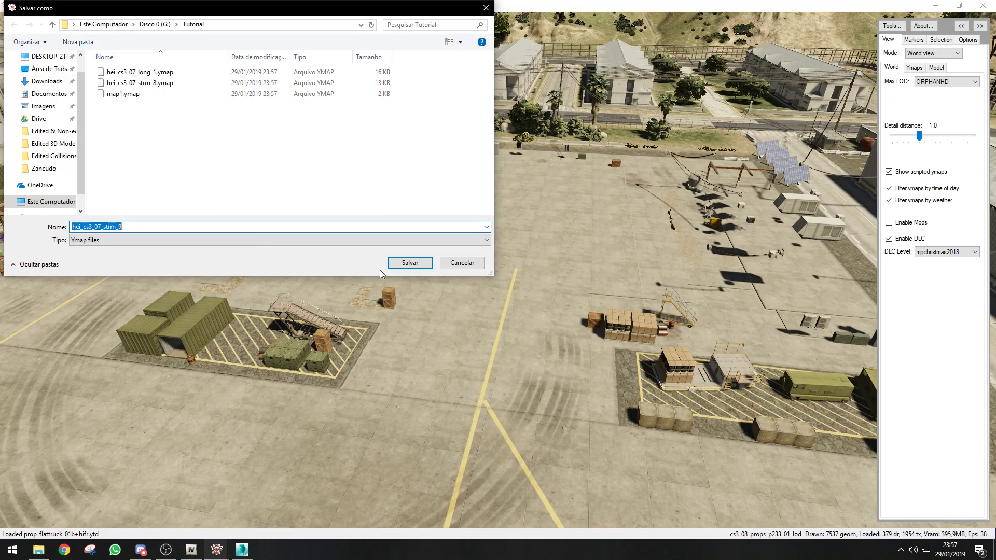
pyautogui.click(407, 262)
pyautogui.click(272, 501)
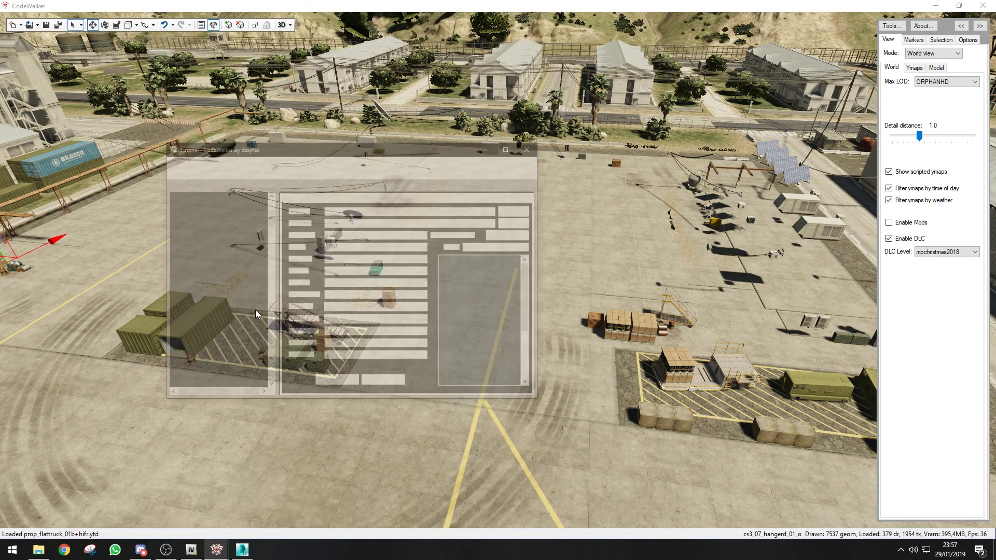
pyautogui.click(239, 134)
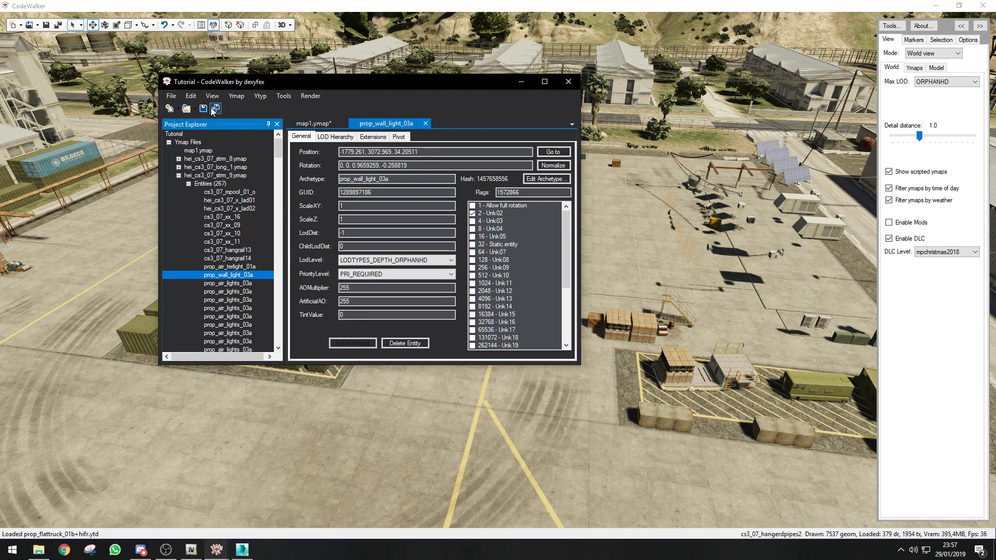
pyautogui.click(521, 82)
# Set the selection mode to Collision for the airfield.
pyautogui.press('s')
pyautogui.moveTo(478, 311); pyautogui.dragTo(477, 283)
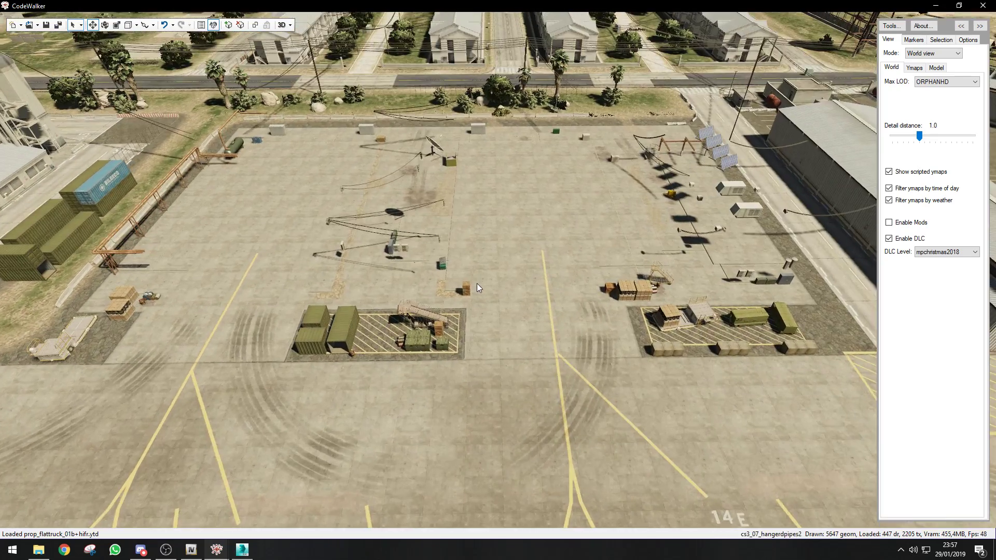
pyautogui.click(940, 40)
pyautogui.click(939, 66)
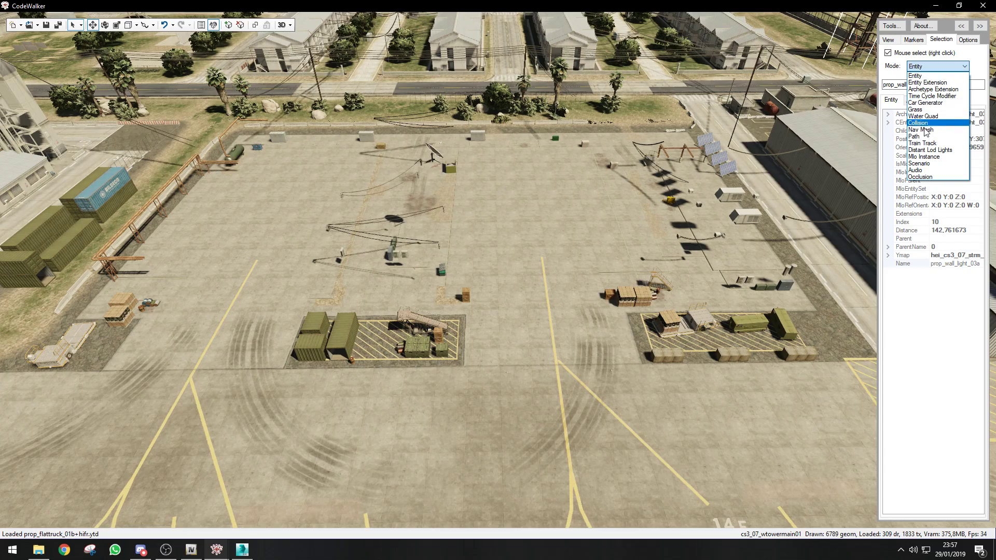
pyautogui.click(918, 123)
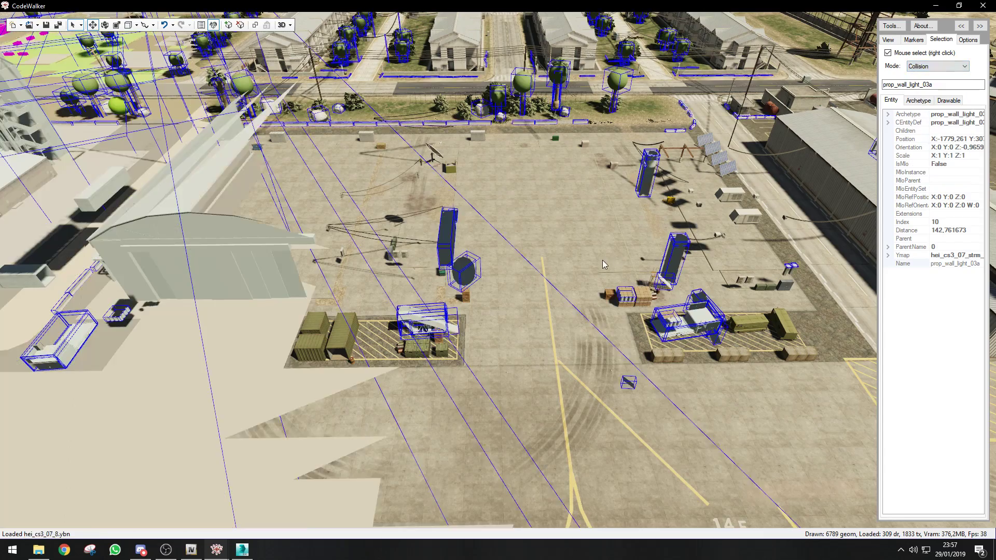
# Select the collision bounds around the two hangars and examine their ybn file names, including hei_cs3_07_8.ybn.
pyautogui.moveTo(603, 250); pyautogui.dragTo(498, 330)
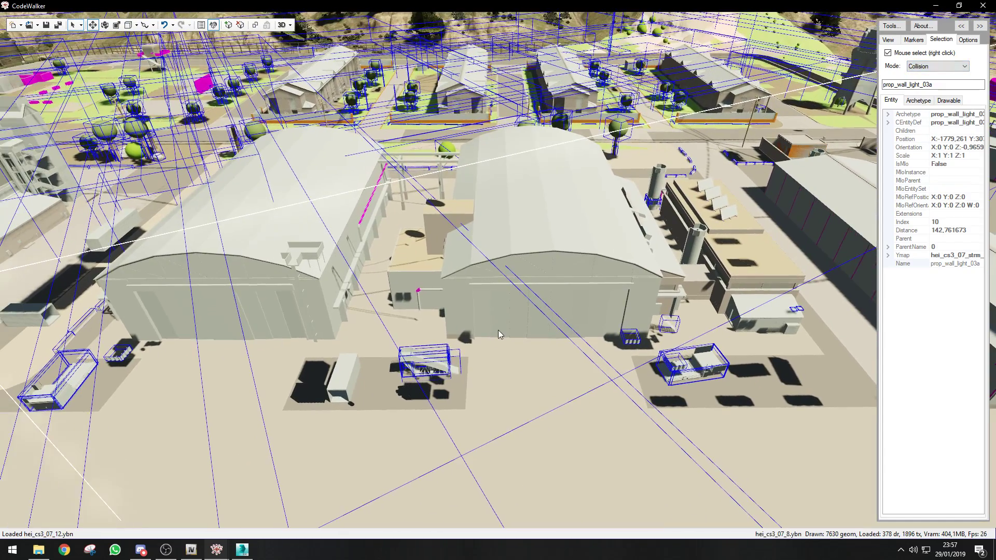
pyautogui.scroll(-4, 497, 378)
pyautogui.moveTo(500, 380); pyautogui.dragTo(597, 185)
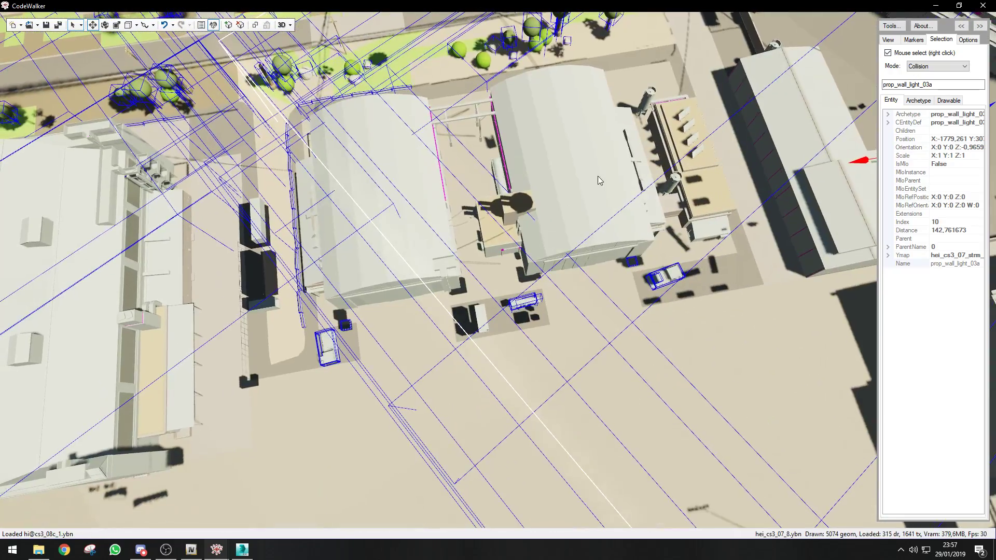
pyautogui.moveTo(410, 136); pyautogui.dragTo(480, 107)
pyautogui.scroll(-3, 479, 108)
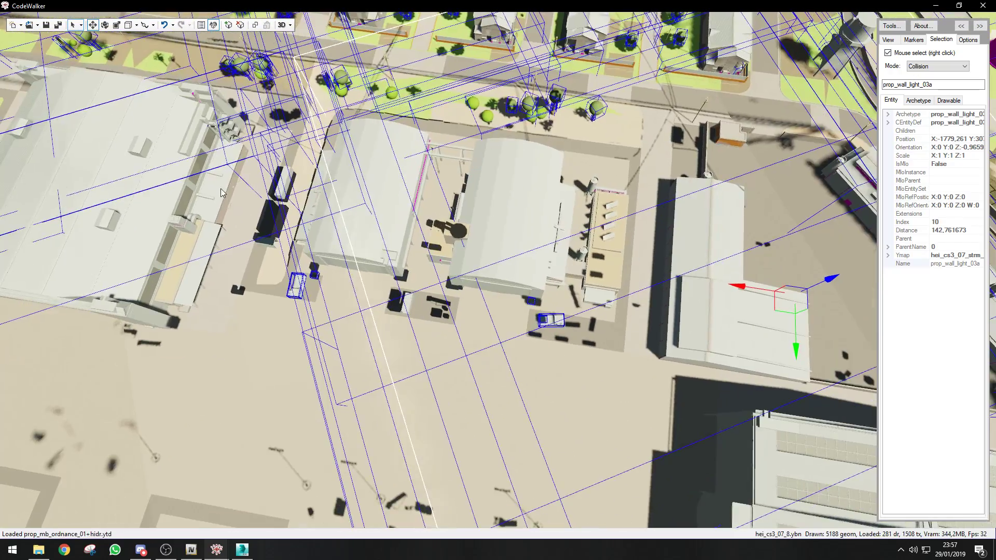
pyautogui.rightClick(480, 107)
pyautogui.scroll(5, 695, 210)
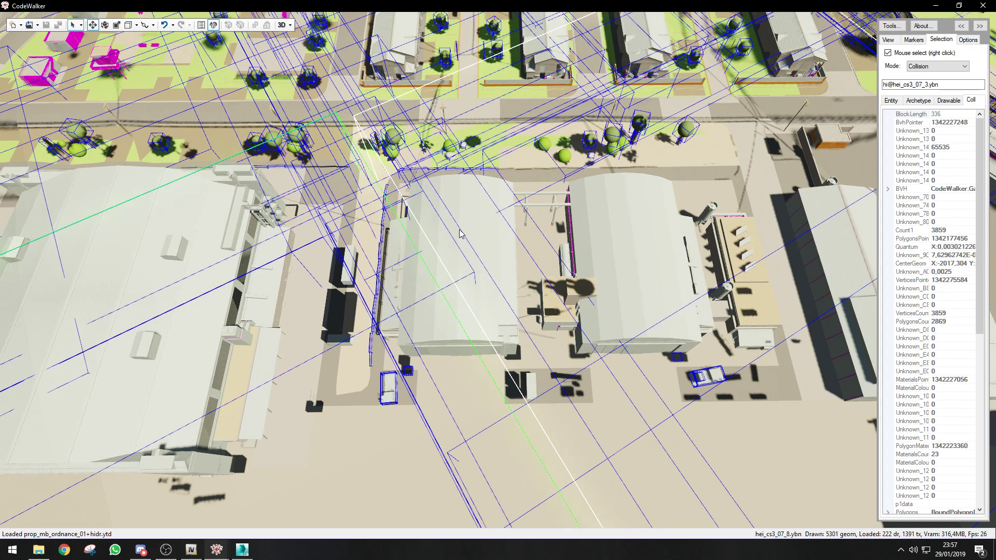
pyautogui.moveTo(932, 85); pyautogui.dragTo(856, 84)
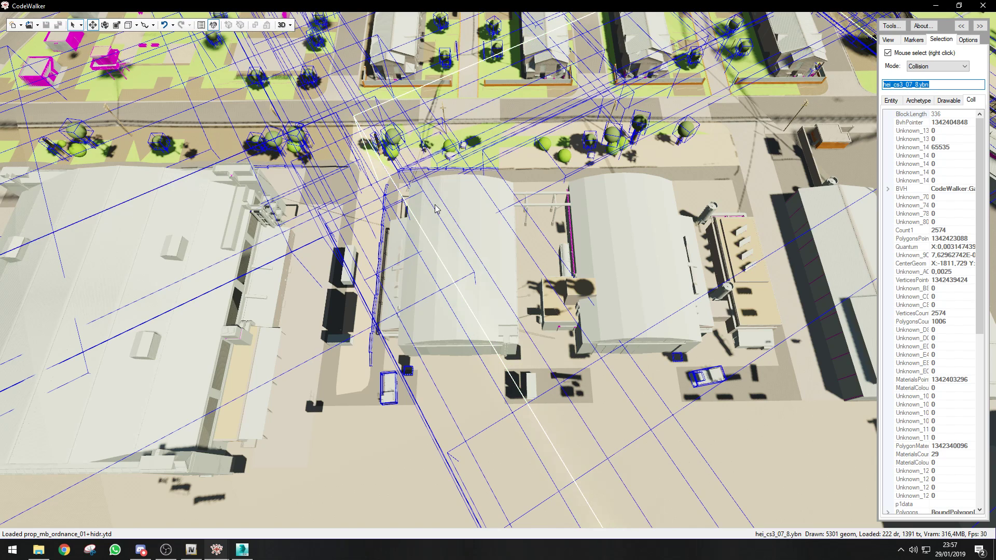
pyautogui.rightClick(407, 221)
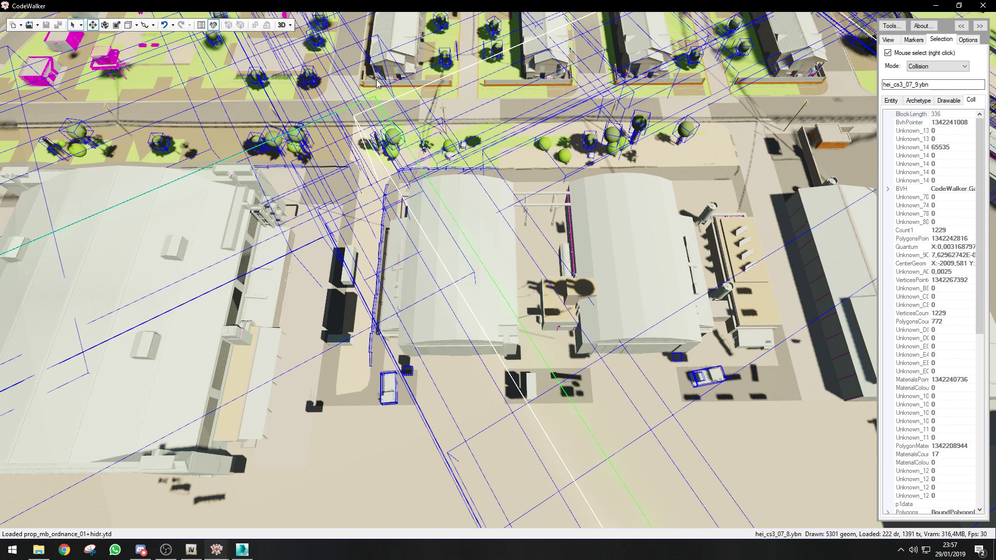
# Select the collision bounds around the barracks rows behind the hangars and examine their ybn file names.
pyautogui.rightClick(406, 62)
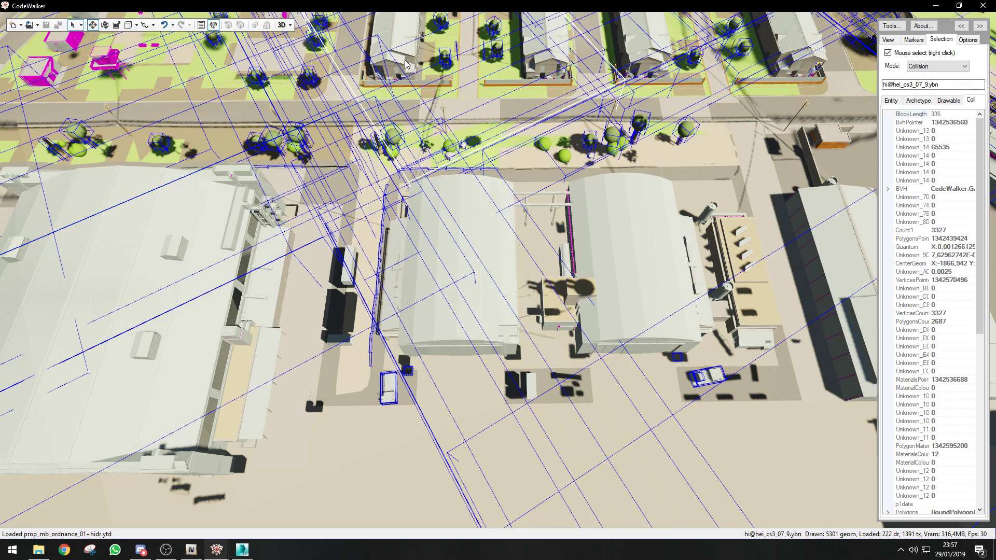
pyautogui.rightClick(442, 69)
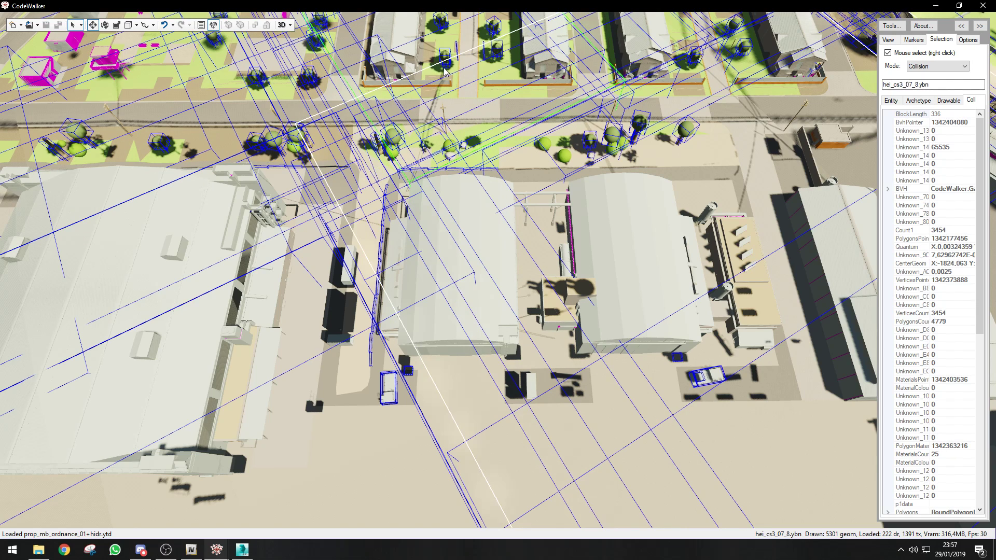
pyautogui.rightClick(429, 58)
pyautogui.rightClick(662, 67)
pyautogui.moveTo(671, 35); pyautogui.dragTo(676, 283)
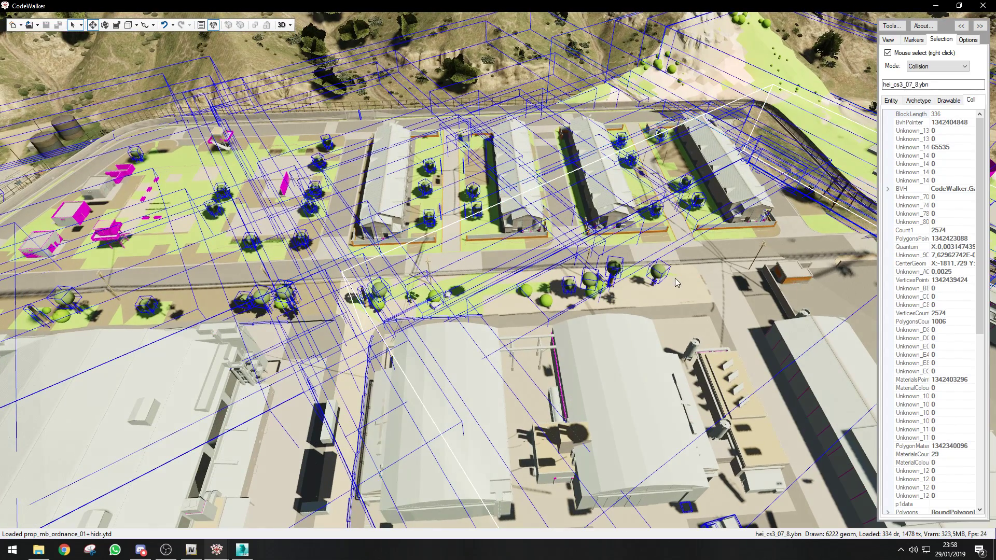
pyautogui.rightClick(458, 203)
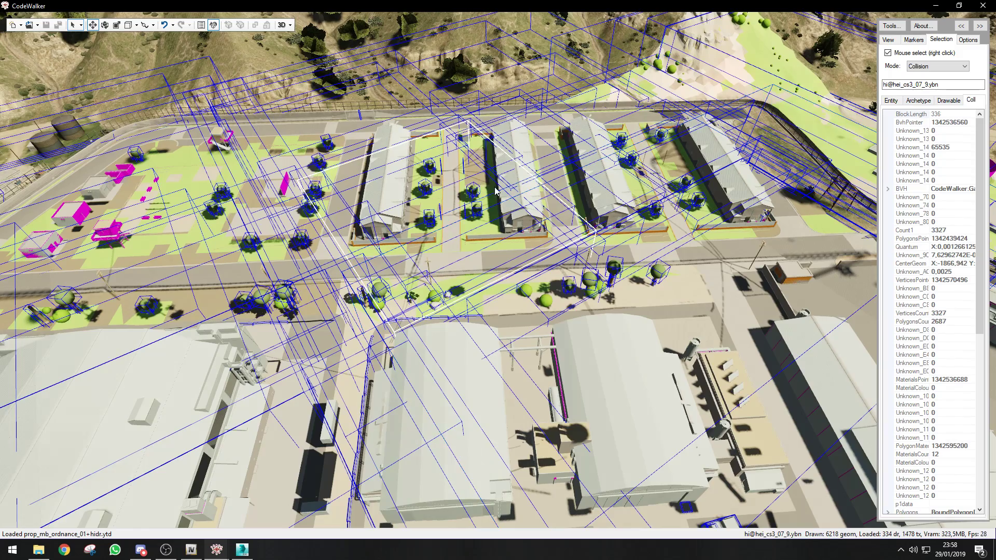
pyautogui.rightClick(501, 221)
pyautogui.rightClick(523, 207)
# Select the collision bounds over the hangar area again and check which ybn files they belong to.
pyautogui.rightClick(239, 351)
pyautogui.moveTo(401, 353); pyautogui.dragTo(441, 415)
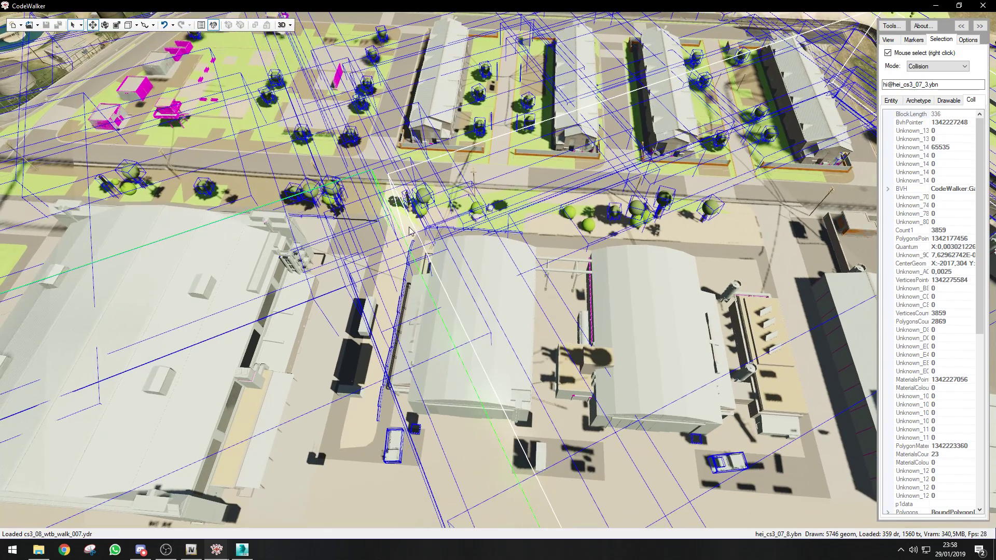
pyautogui.rightClick(443, 419)
pyautogui.moveTo(527, 392); pyautogui.dragTo(470, 369)
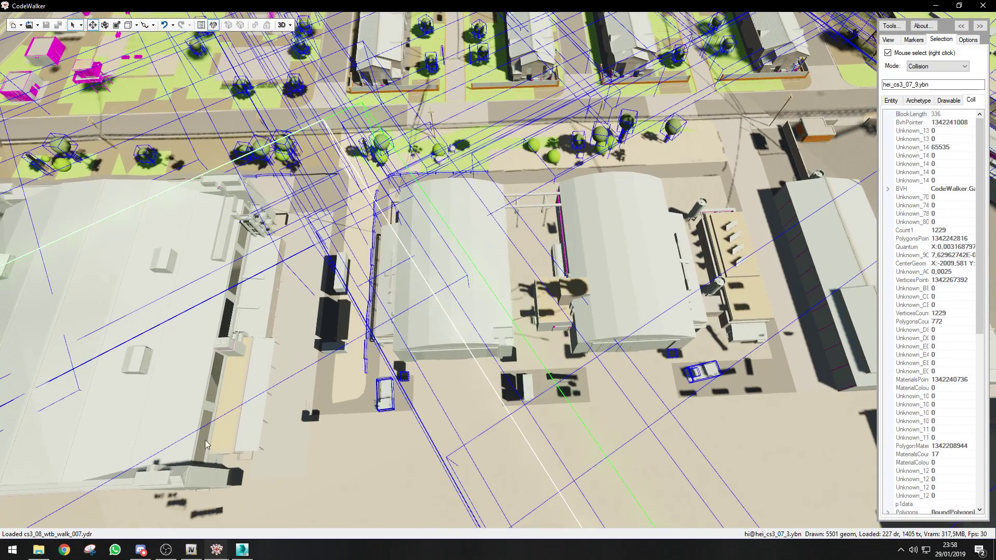
pyautogui.moveTo(643, 217); pyautogui.dragTo(653, 233)
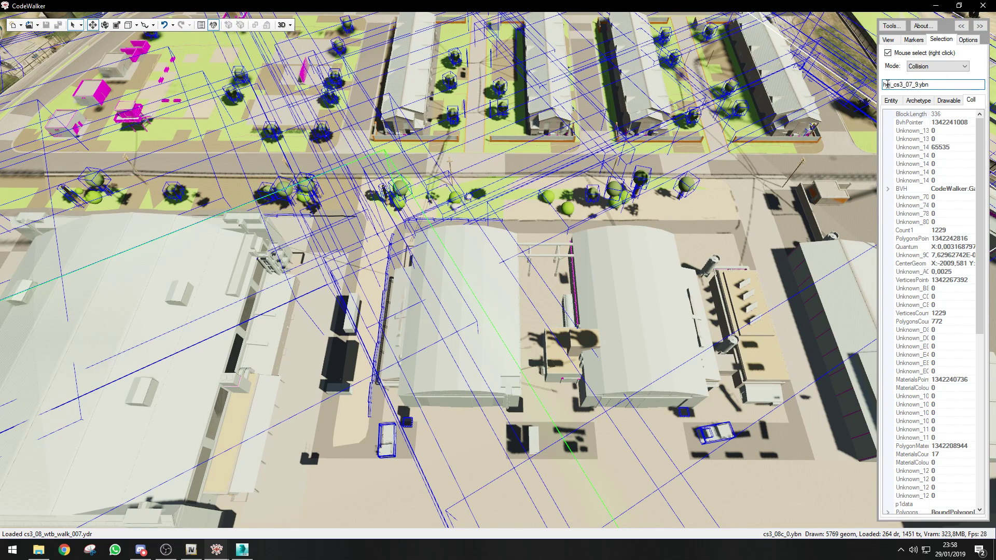
# Switch to OpenIV and browse to the x64 folder inside update\x64\dlcpacks\mpheist\dlc.rpf.
pyautogui.click(193, 551)
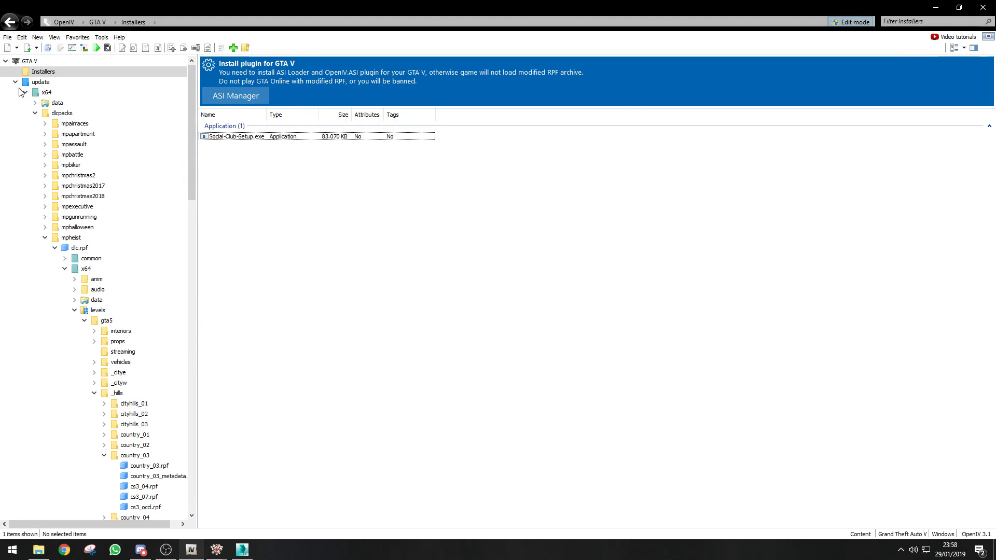
pyautogui.click(24, 93)
pyautogui.click(15, 83)
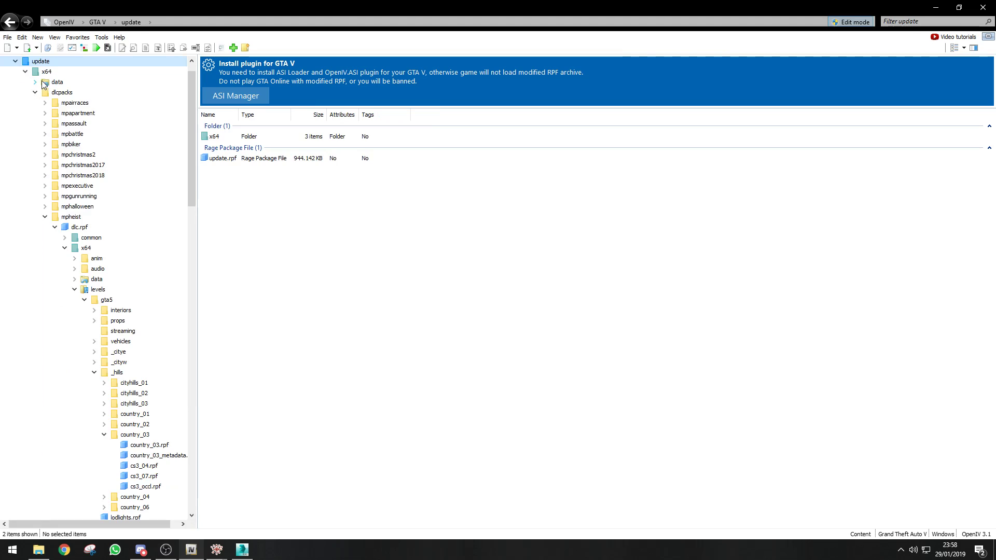
pyautogui.click(48, 72)
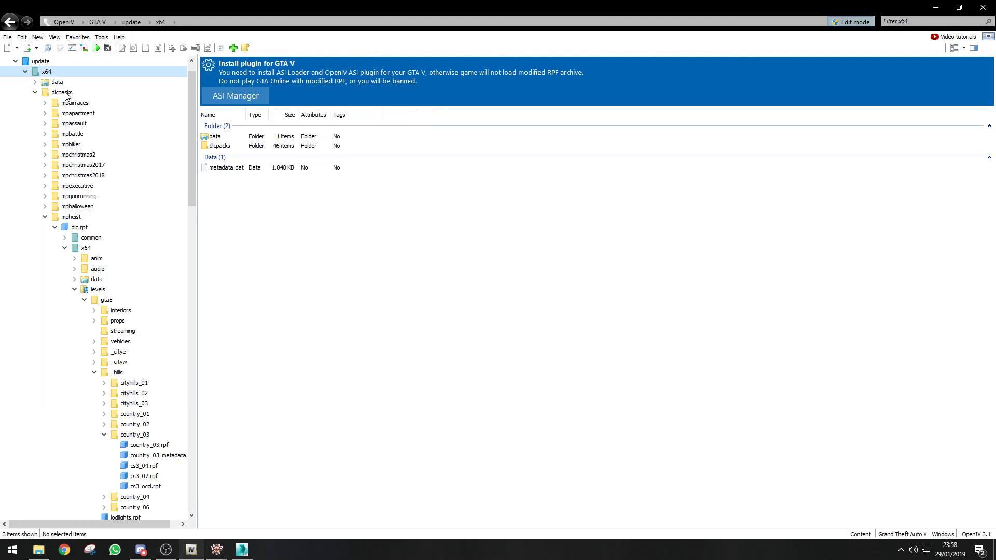
pyautogui.click(62, 93)
pyautogui.click(72, 218)
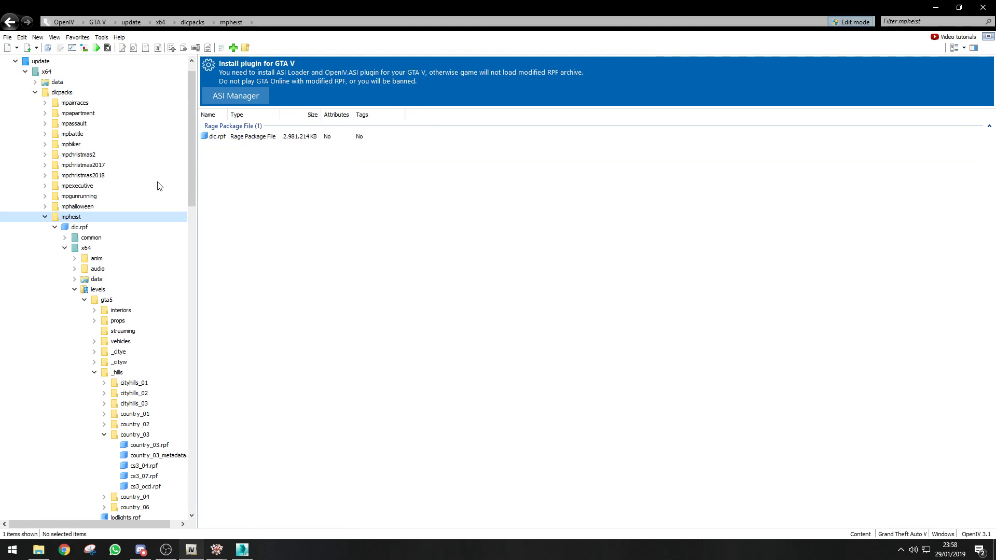
pyautogui.click(84, 231)
pyautogui.scroll(-1, 88, 228)
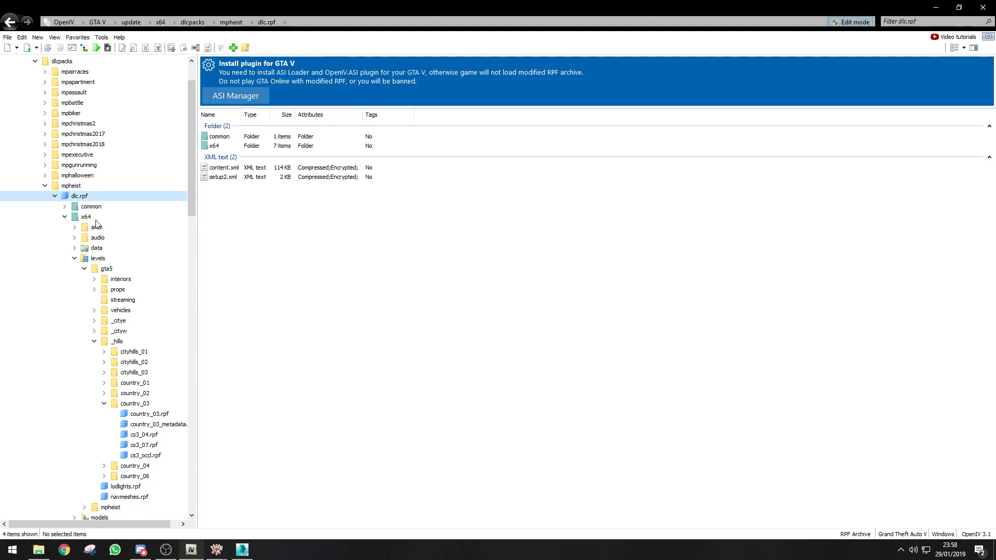
pyautogui.click(97, 219)
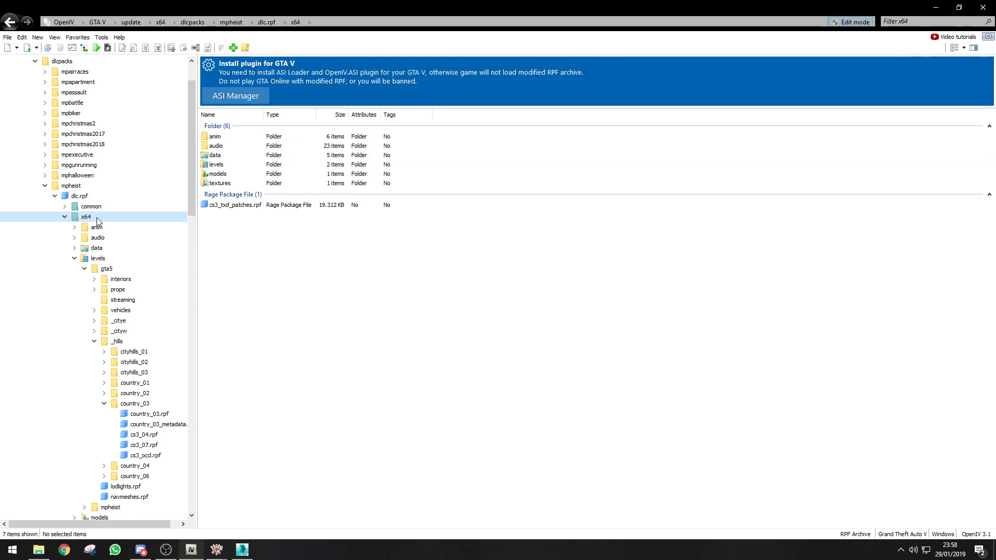
# Open the archive cs3_07.rpf under levels\gta5\_hills\country_03.
pyautogui.click(115, 261)
pyautogui.click(120, 269)
pyautogui.scroll(-2, 126, 287)
pyautogui.click(118, 280)
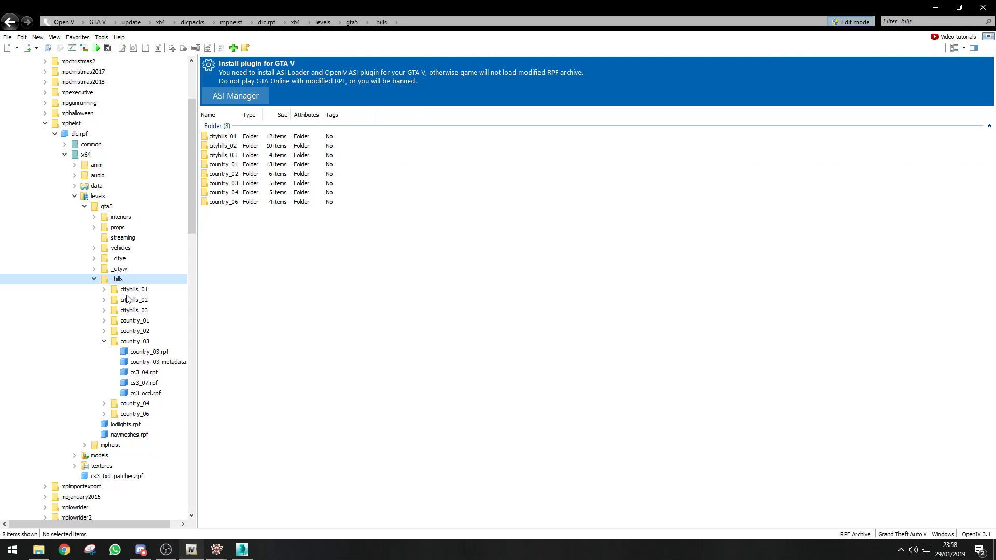
pyautogui.click(134, 342)
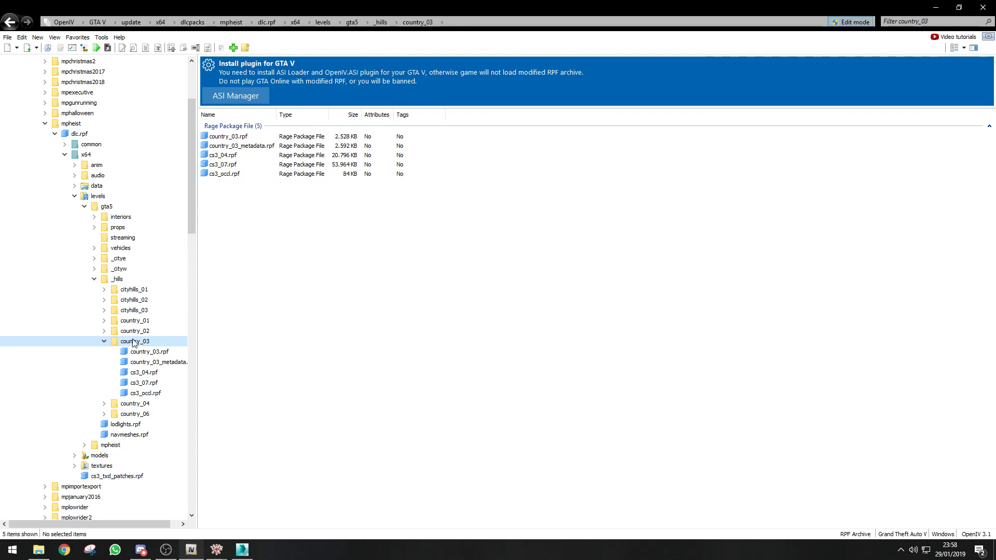
pyautogui.scroll(-2, 154, 351)
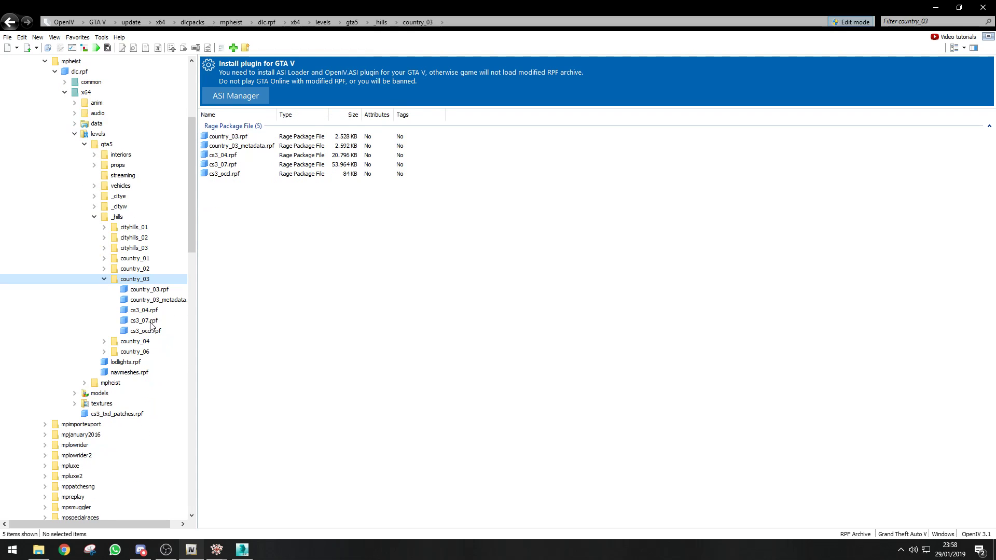
pyautogui.click(150, 323)
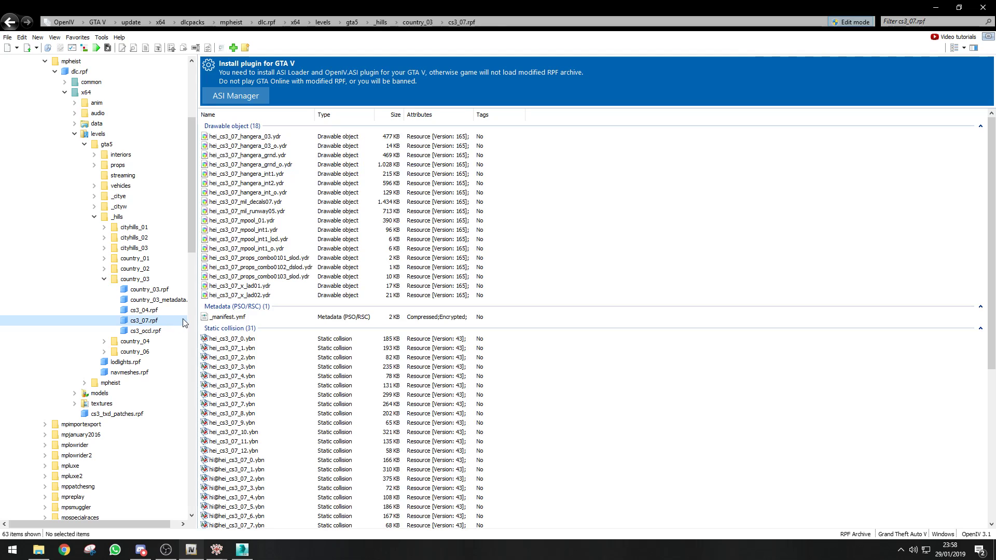
pyautogui.moveTo(306, 5); pyautogui.dragTo(491, 84)
pyautogui.scroll(-3, 410, 351)
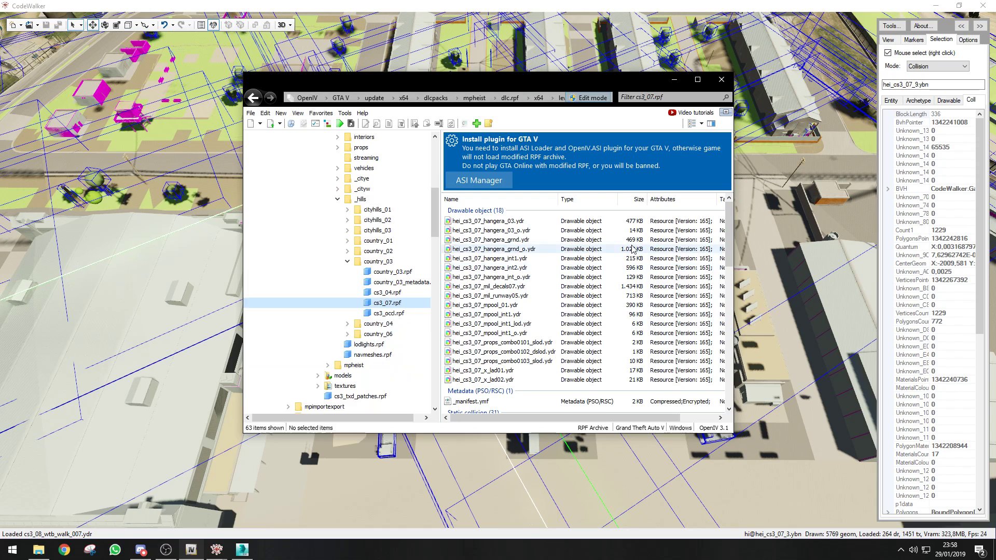
pyautogui.doubleClick(519, 78)
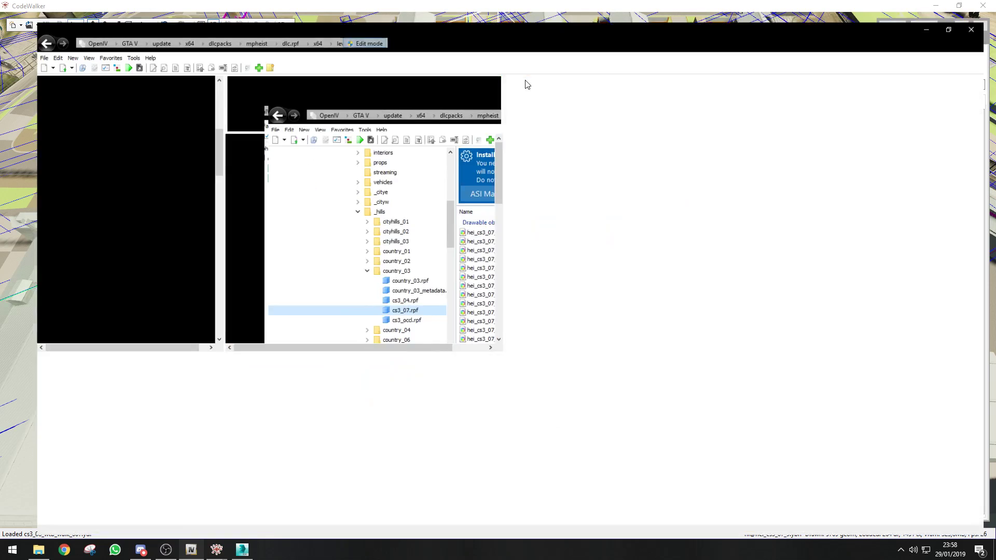
# Select the static collision files hei_cs3_07_8.ybn and hei_cs3_07_9.ybn and start exporting them to openFormats (.obn).
pyautogui.scroll(-3, 369, 270)
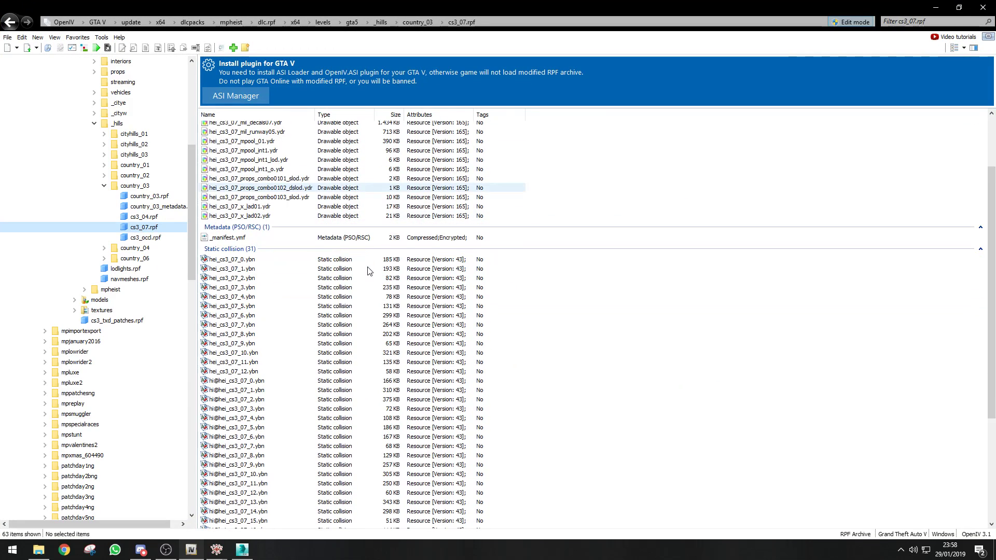
pyautogui.moveTo(363, 6); pyautogui.dragTo(384, 1)
pyautogui.scroll(-3, 275, 299)
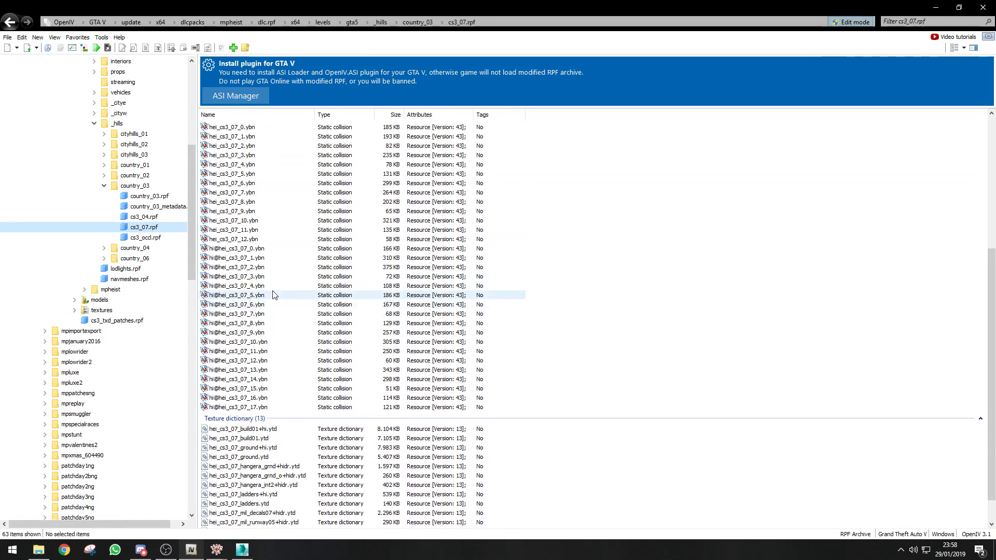
pyautogui.scroll(2, 275, 297)
pyautogui.click(266, 265)
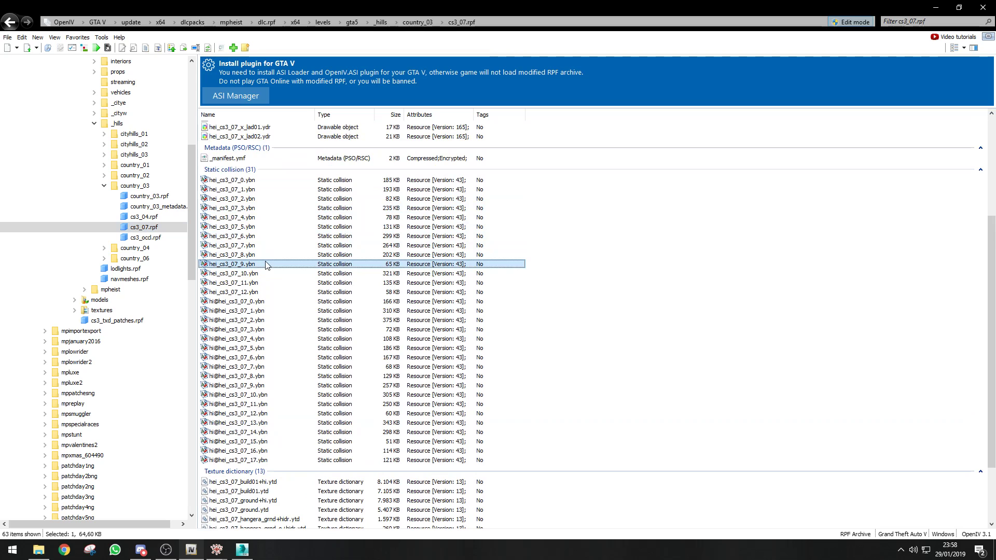
pyautogui.keyDown('ctrl'); pyautogui.click(265, 256); pyautogui.keyUp('ctrl')
pyautogui.rightClick(265, 257)
pyautogui.click(306, 325)
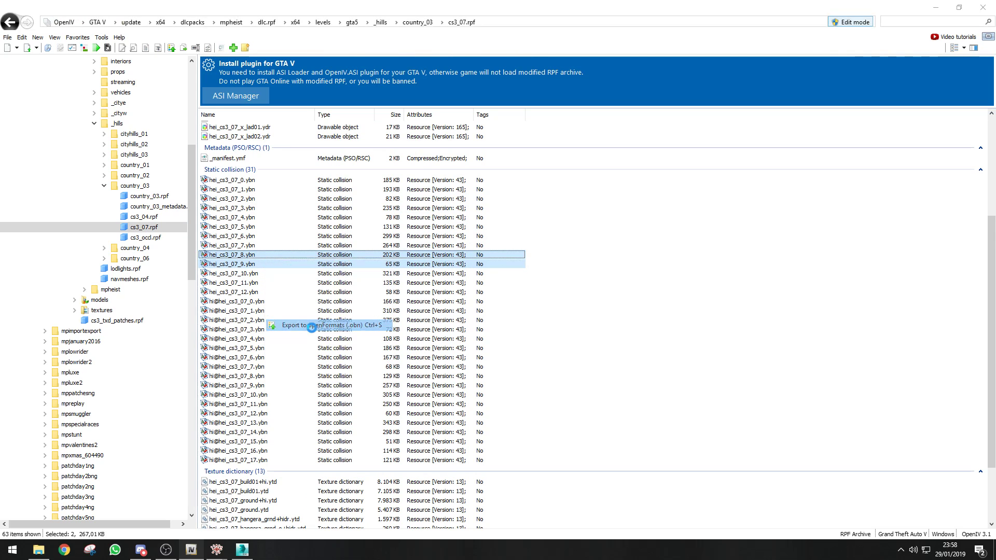
# Choose the Tutorial folder on drive G: as the destination and export the selected collision files there.
pyautogui.click(190, 37)
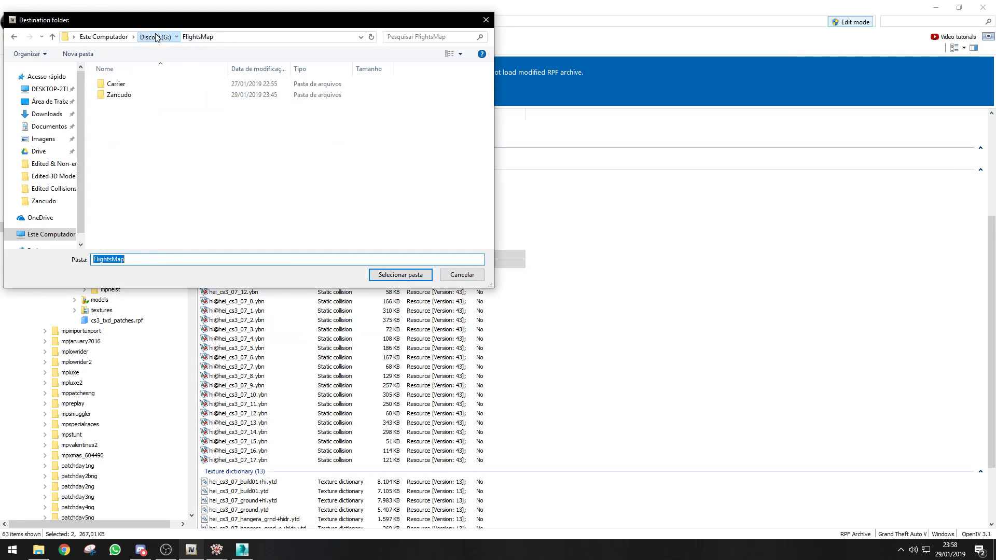
pyautogui.click(155, 37)
pyautogui.scroll(-1, 148, 228)
pyautogui.doubleClick(137, 225)
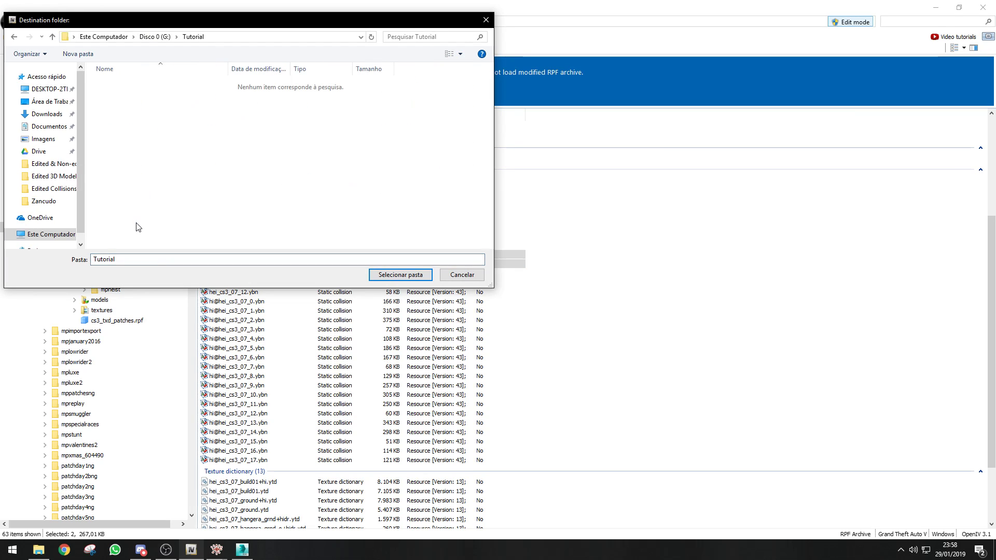
pyautogui.click(391, 276)
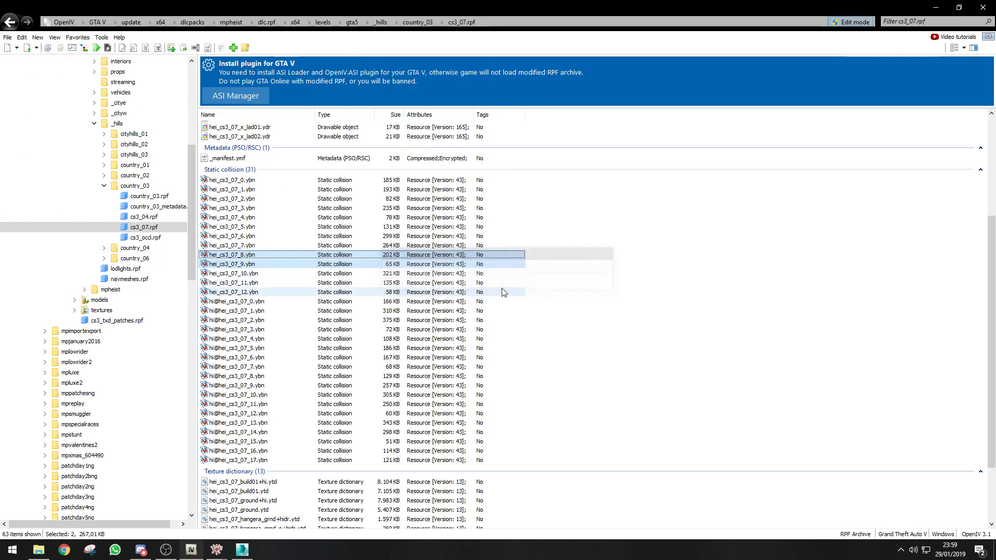
# Switch to File Explorer and check the Tutorial folder on drive G: for the exported hei_cs3_07_8.obn and hei_cs3_07_9.obn.
pyautogui.click(39, 550)
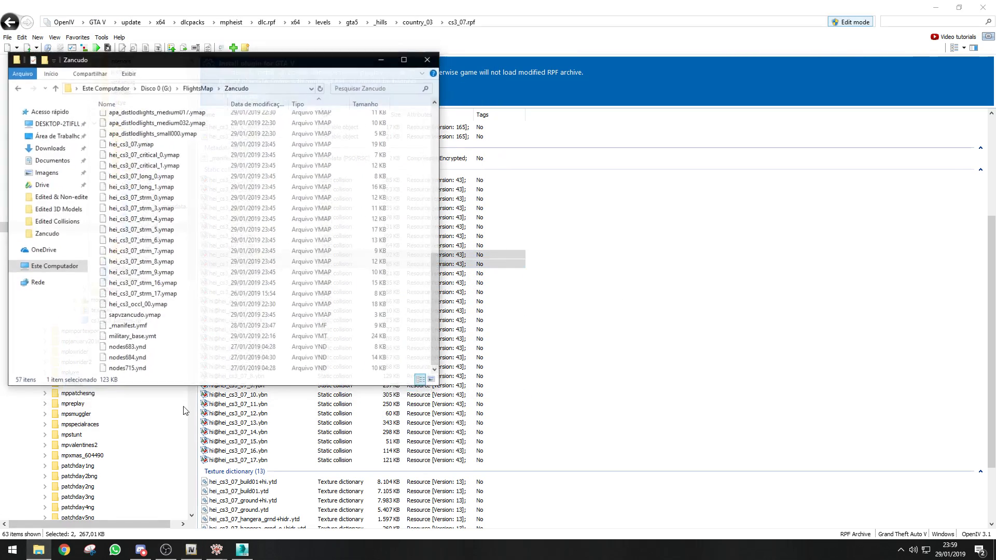
pyautogui.click(63, 256)
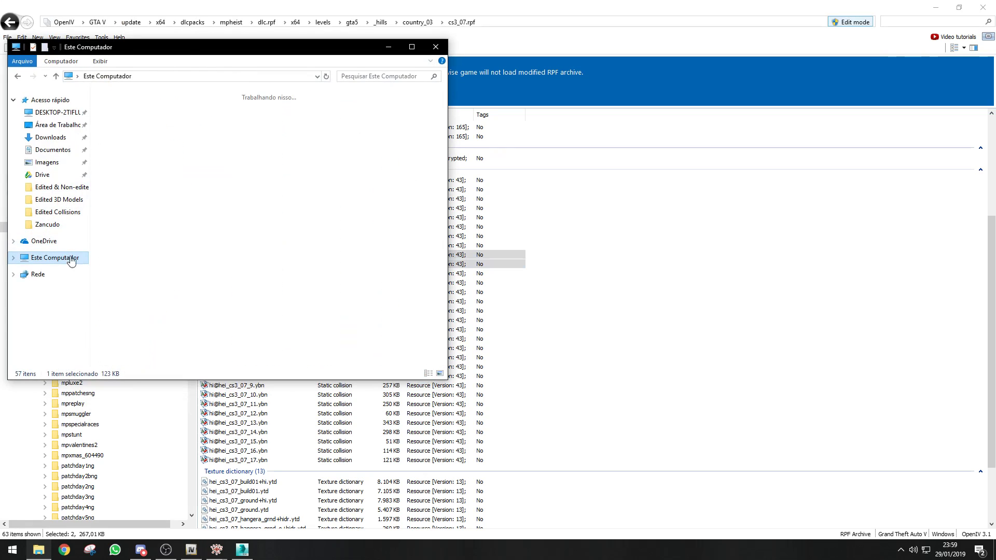
pyautogui.doubleClick(214, 294)
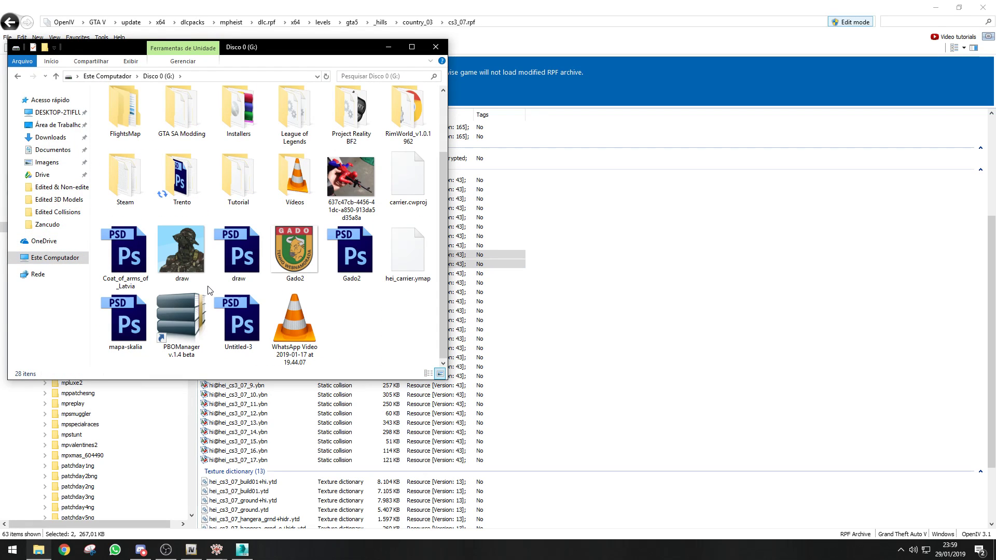
pyautogui.scroll(2, 297, 191)
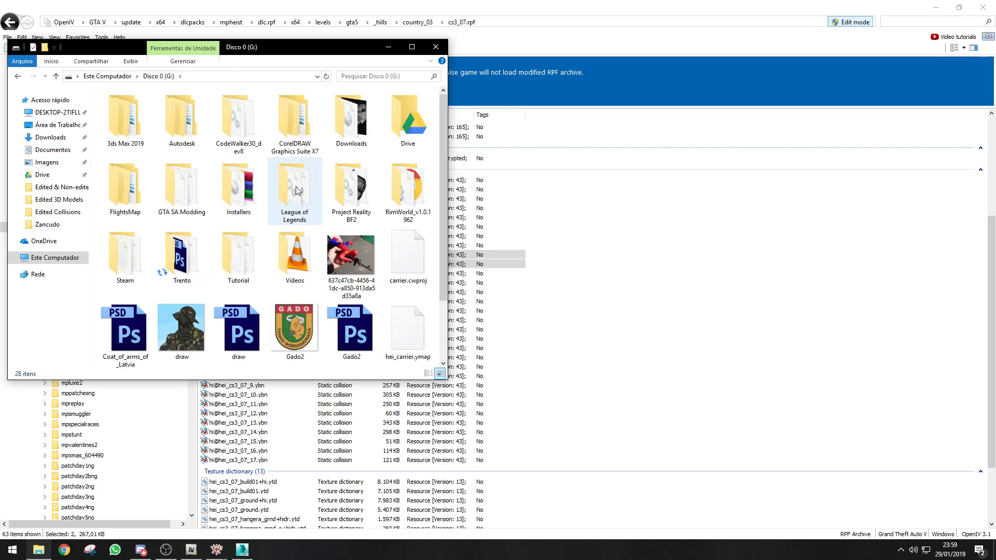
pyautogui.doubleClick(238, 255)
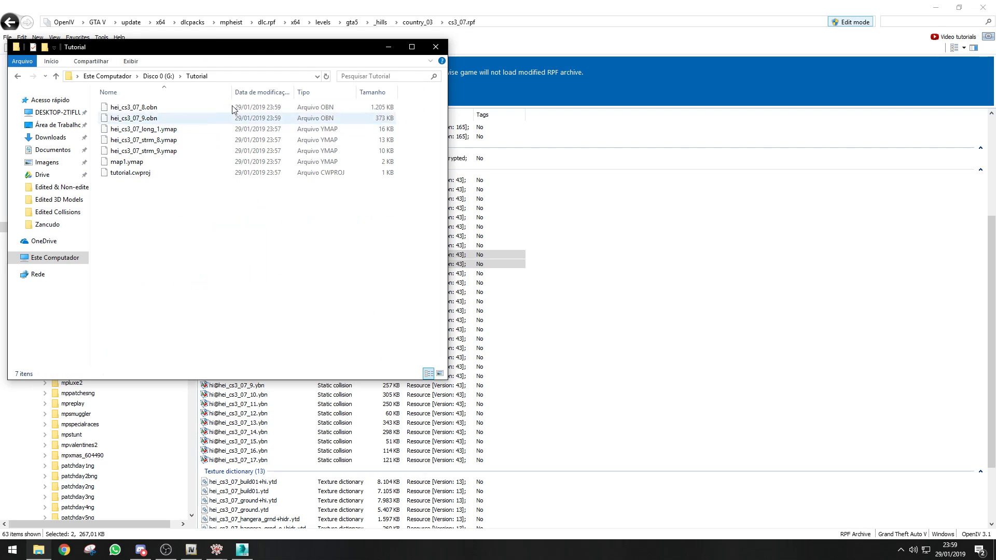
pyautogui.click(183, 119)
pyautogui.keyDown('shift'); pyautogui.click(173, 113); pyautogui.keyUp('shift')
pyautogui.keyDown('ctrl'); pyautogui.click(176, 107); pyautogui.keyUp('ctrl')
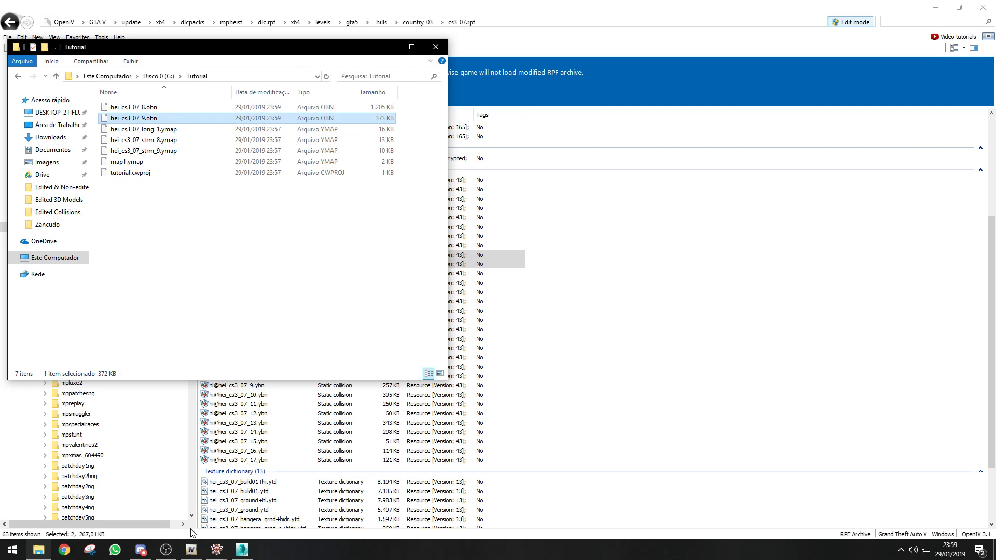
# Switch to 3ds Max and import hei_cs3_07_8.obn and hei_cs3_07_9.obn from the Tutorial folder on drive G: with GIMS Evo for GTA V.
pyautogui.click(241, 551)
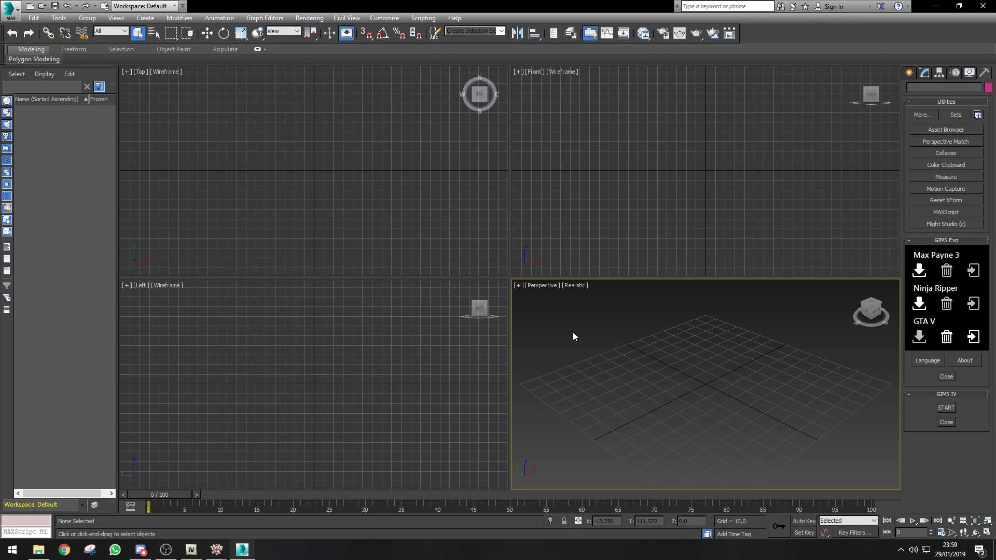
pyautogui.click(974, 338)
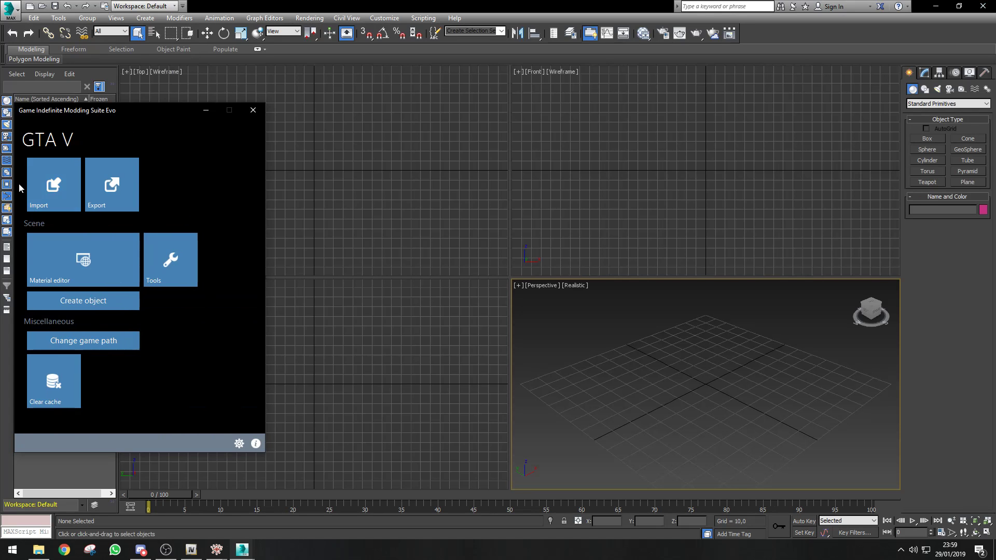
pyautogui.click(40, 190)
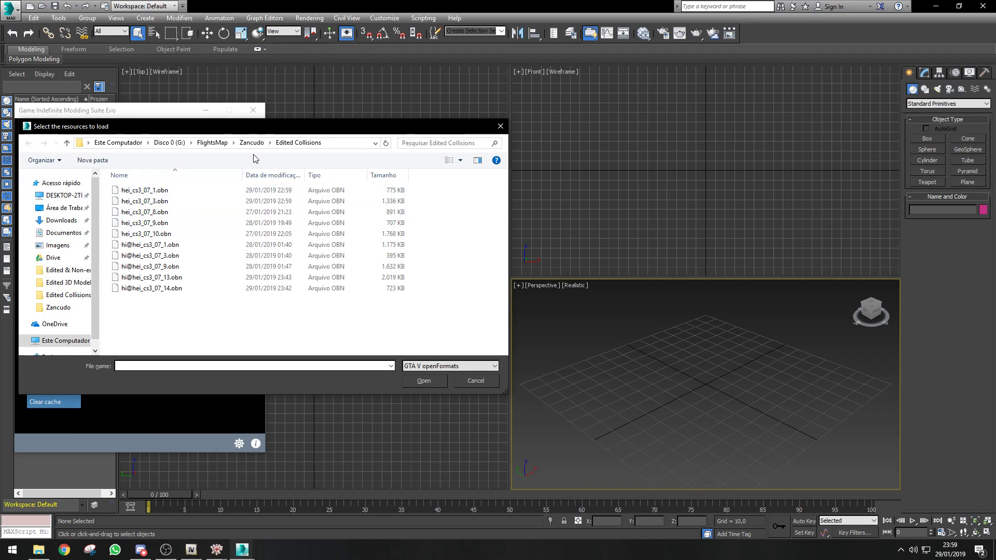
pyautogui.click(82, 341)
pyautogui.scroll(-2, 161, 280)
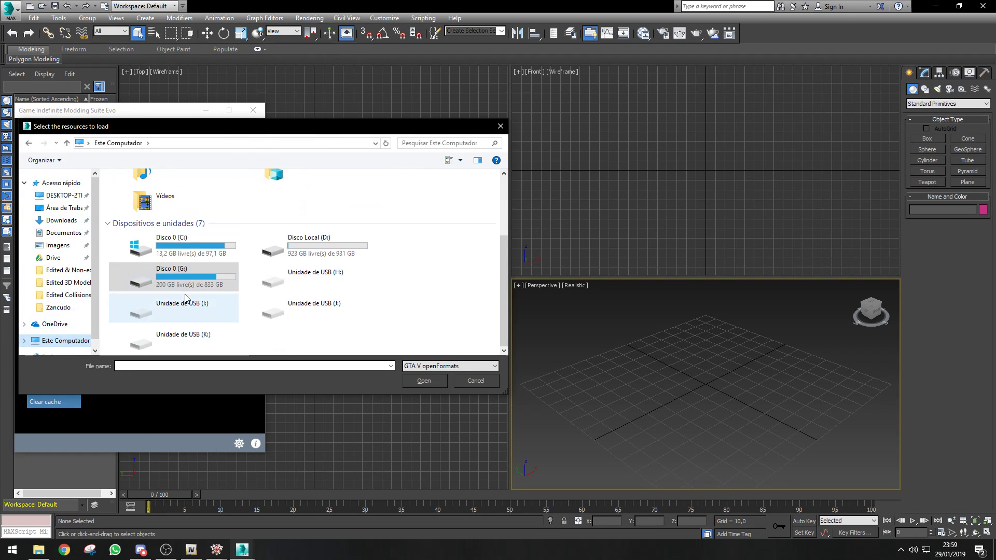
pyautogui.doubleClick(210, 279)
pyautogui.doubleClick(157, 310)
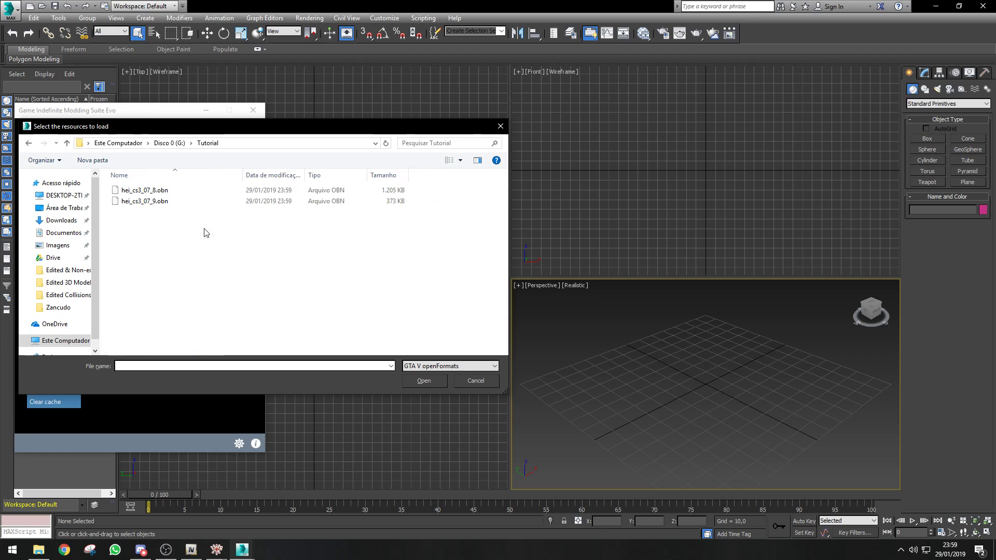
pyautogui.hotkey('ctrl', 'a')
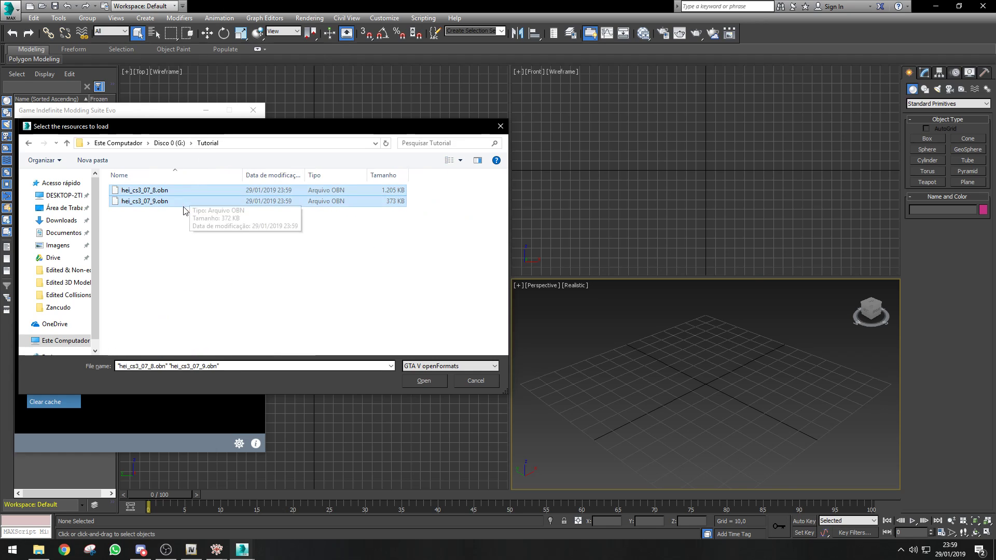
pyautogui.click(416, 384)
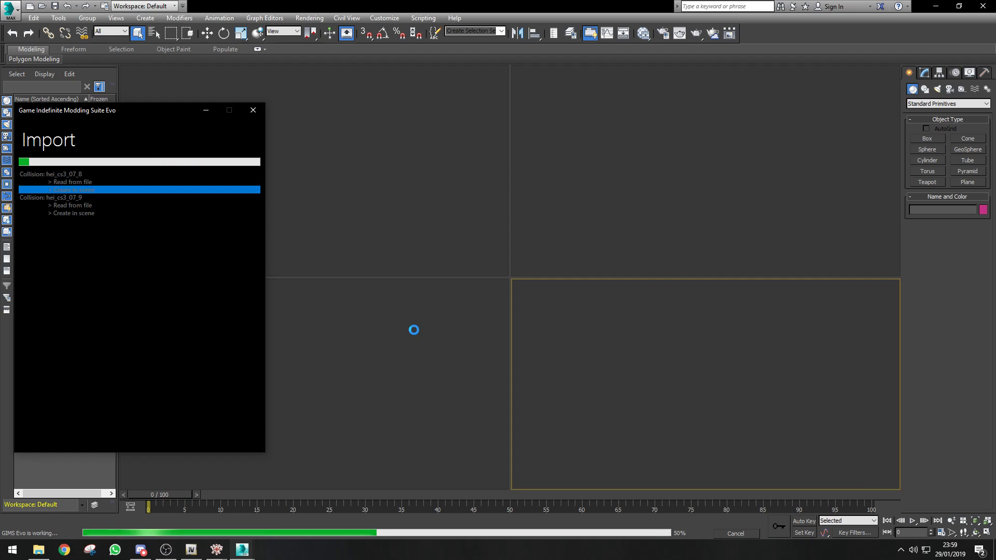
pyautogui.click(167, 555)
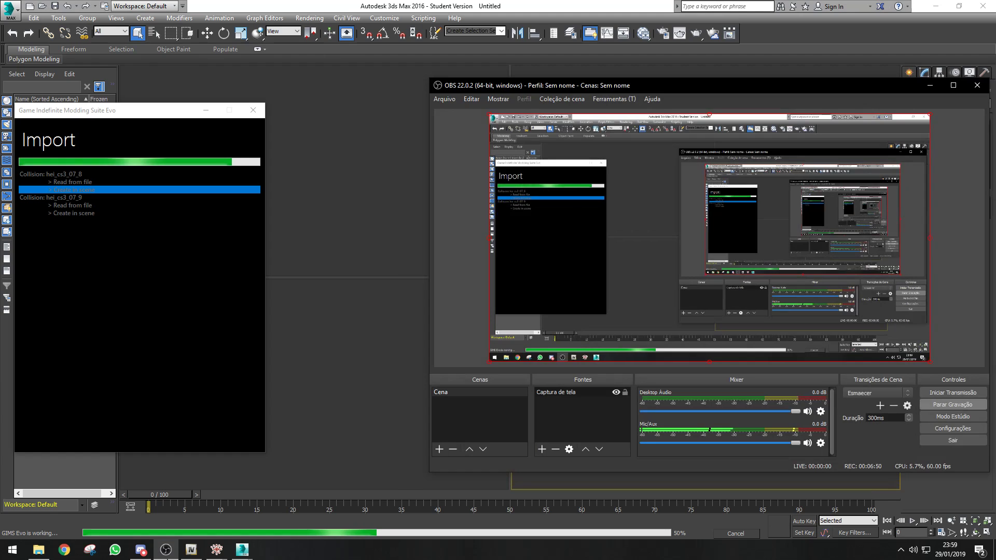
pyautogui.click(166, 551)
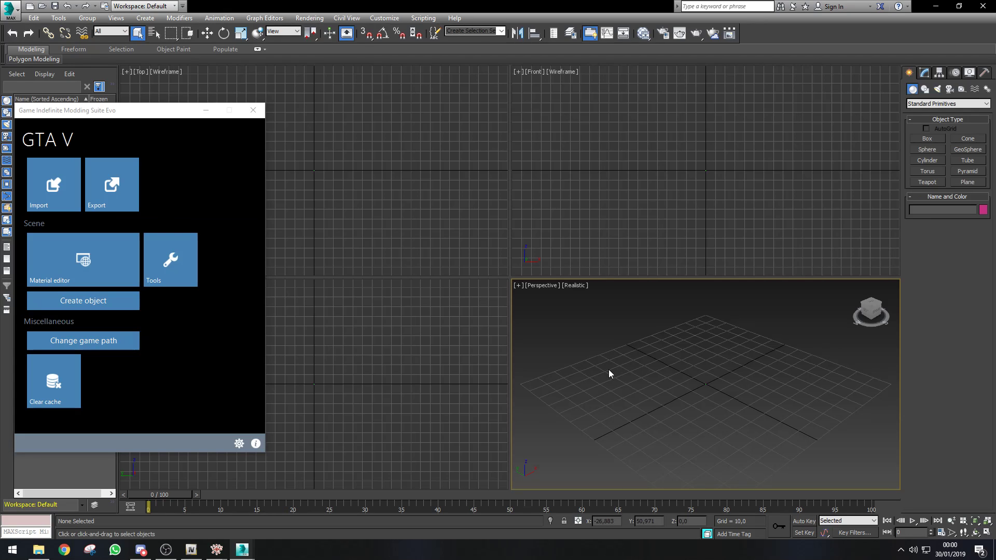
# Close the GIMS Evo window and maximize the Perspective viewport on the imported airfield collision.
pyautogui.scroll(-10, 608, 369)
pyautogui.moveTo(608, 369); pyautogui.dragTo(680, 392, button='middle')
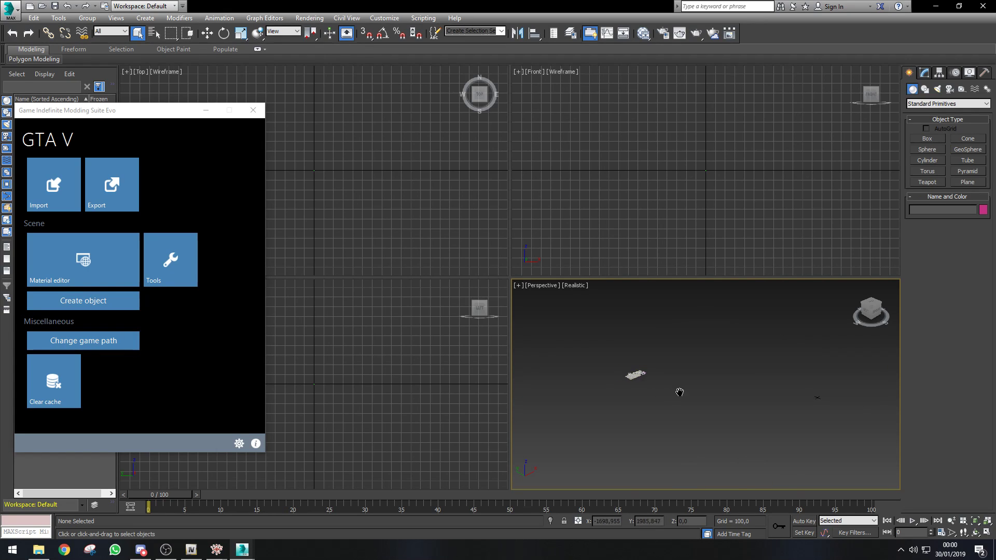
pyautogui.scroll(5, 632, 375)
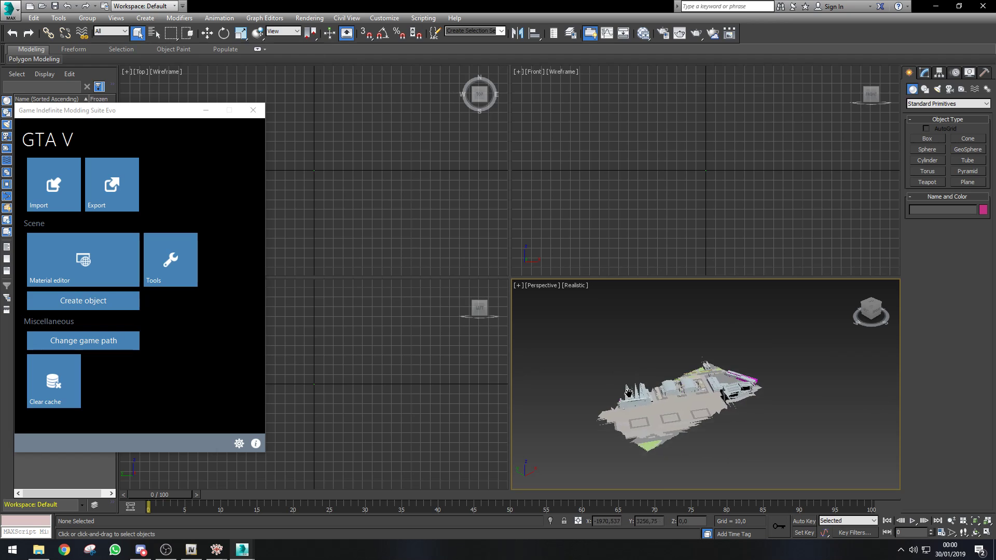
pyautogui.click(253, 160)
pyautogui.click(257, 111)
pyautogui.moveTo(820, 460); pyautogui.dragTo(816, 464, button='middle')
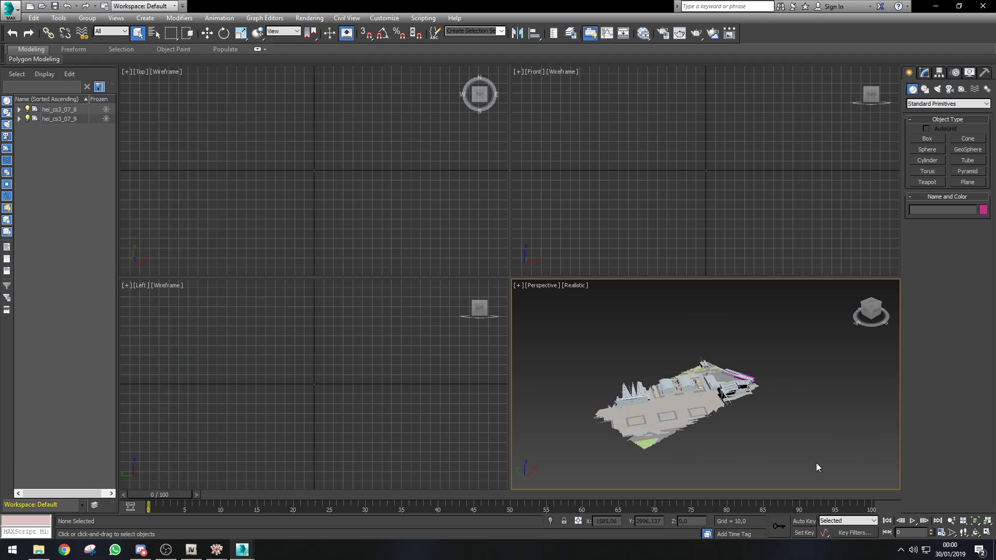
pyautogui.click(987, 532)
# Select the 0x2 mesh of hei_cs3_07_9 and edit its Editable Mesh at element level.
pyautogui.click(440, 276)
pyautogui.scroll(6, 435, 258)
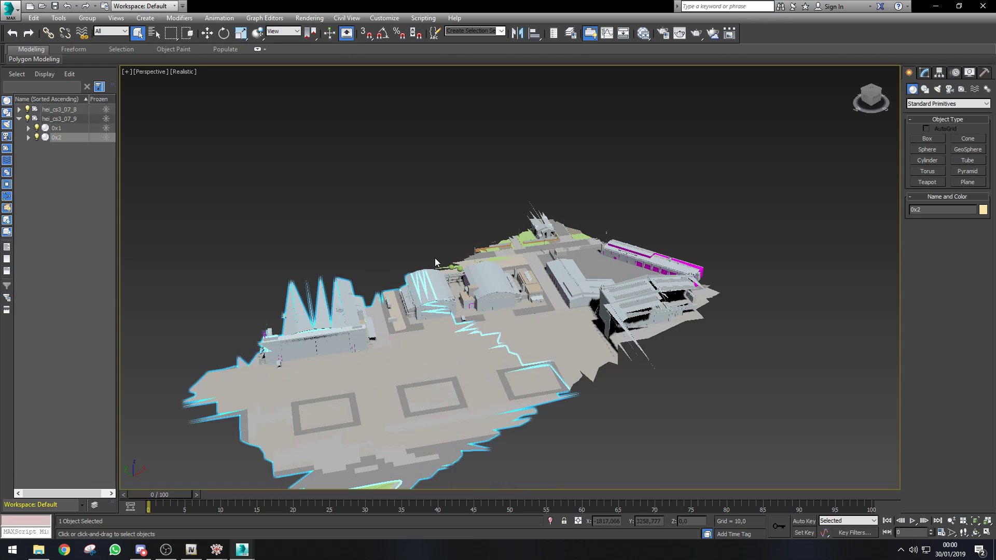
pyautogui.click(928, 75)
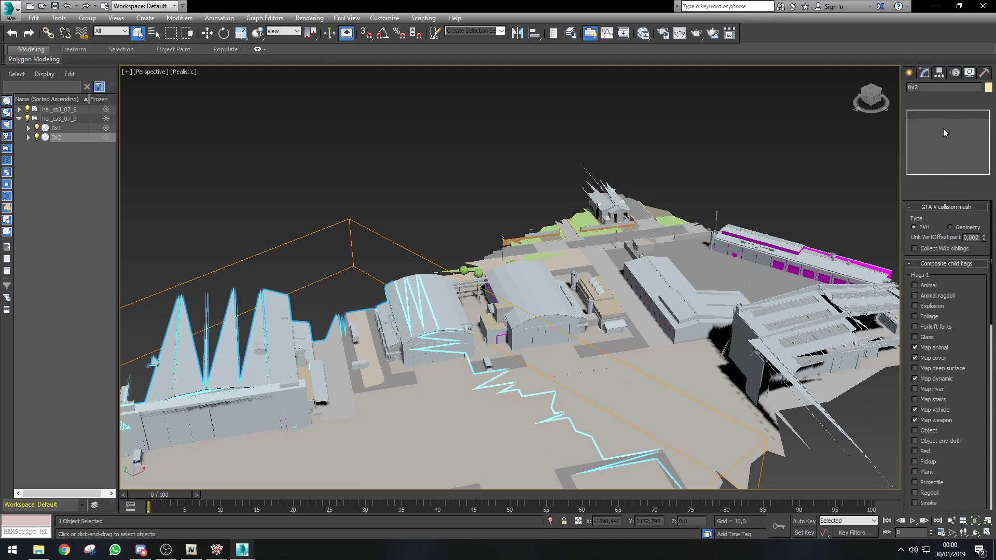
pyautogui.click(940, 124)
pyautogui.press('z')
pyautogui.press('5')
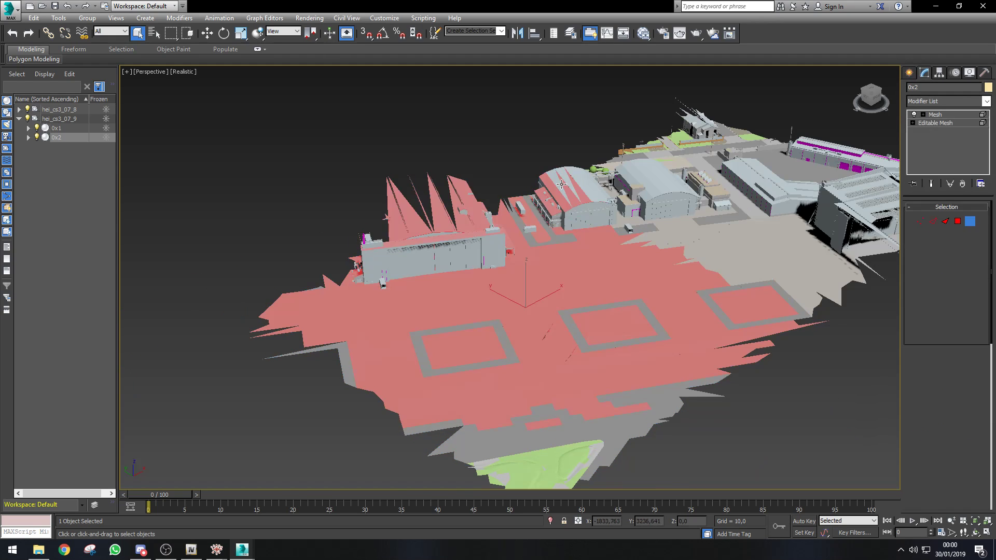
# Delete the roof fragments over the left arched hangar from the 0x2 mesh and return to object level.
pyautogui.click(568, 196)
pyautogui.press('z')
pyautogui.click(976, 533)
pyautogui.moveTo(481, 294); pyautogui.dragTo(468, 307)
pyautogui.rightClick(500, 253)
pyautogui.scroll(-5, 499, 252)
pyautogui.press('Delete')
pyautogui.click(529, 352)
pyautogui.rightClick(534, 305)
pyautogui.click(387, 192)
pyautogui.rightClick(383, 188)
pyautogui.click(368, 177)
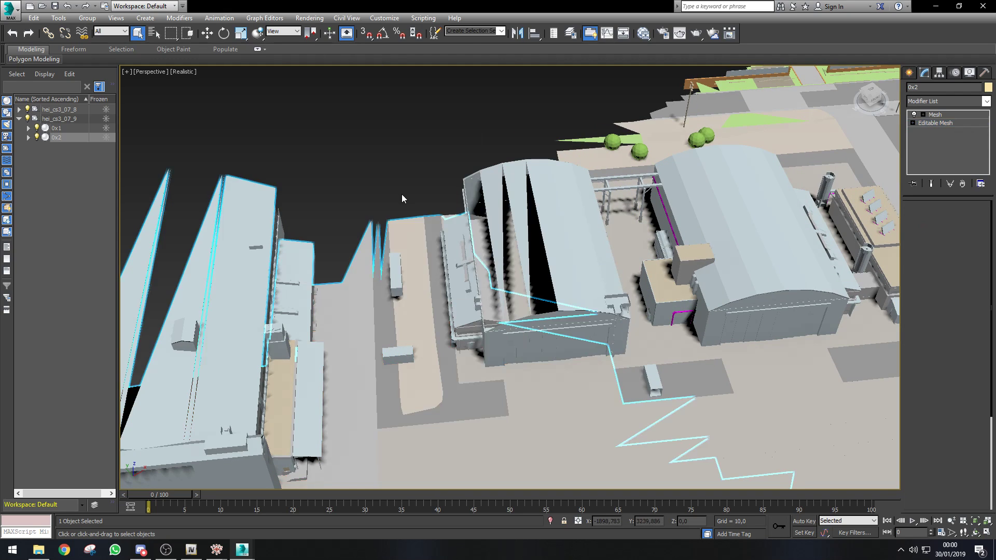
# Hide the 0x2 ground mesh of hei_cs3_07_9.
pyautogui.rightClick(398, 190)
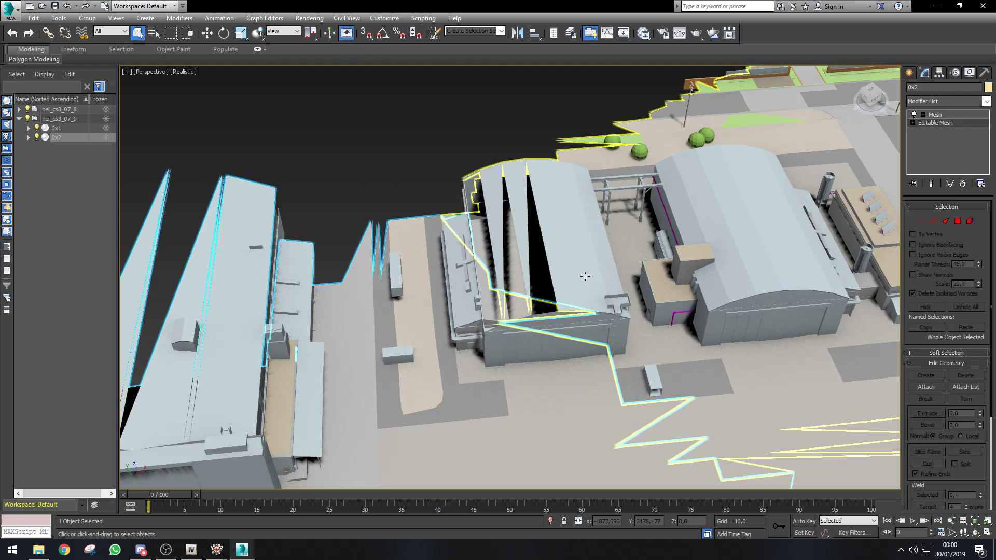
pyautogui.rightClick(496, 285)
pyautogui.click(535, 258)
# Delete the roof elements of both arched hangars from the 0x2 mesh of hei_cs3_07_8 and return to object level.
pyautogui.click(575, 264)
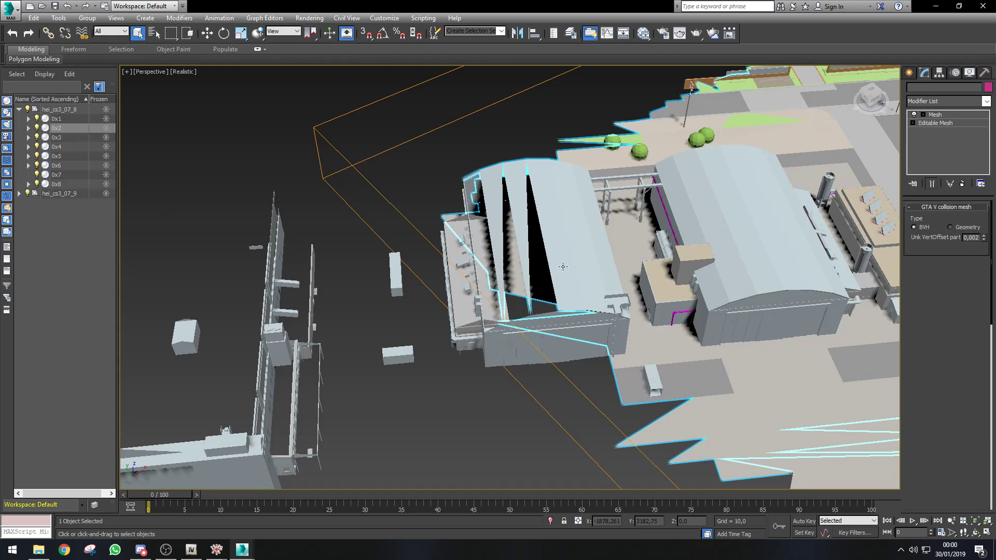
pyautogui.click(939, 126)
pyautogui.click(573, 240)
pyautogui.click(523, 184)
pyautogui.click(736, 218)
pyautogui.press('Delete')
pyautogui.moveTo(688, 332); pyautogui.dragTo(647, 339, button='middle')
pyautogui.click(646, 340)
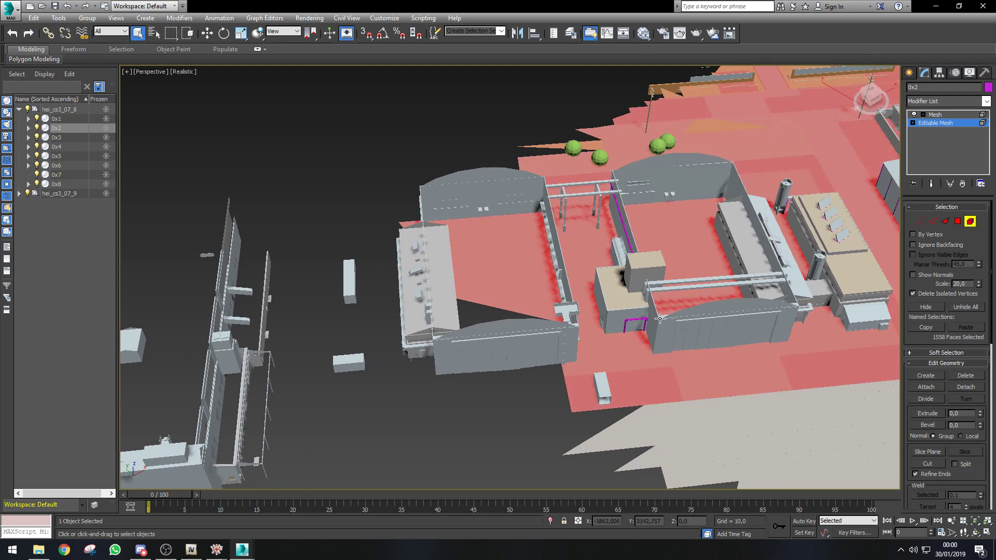
pyautogui.rightClick(459, 155)
pyautogui.click(469, 149)
pyautogui.rightClick(466, 136)
pyautogui.click(453, 138)
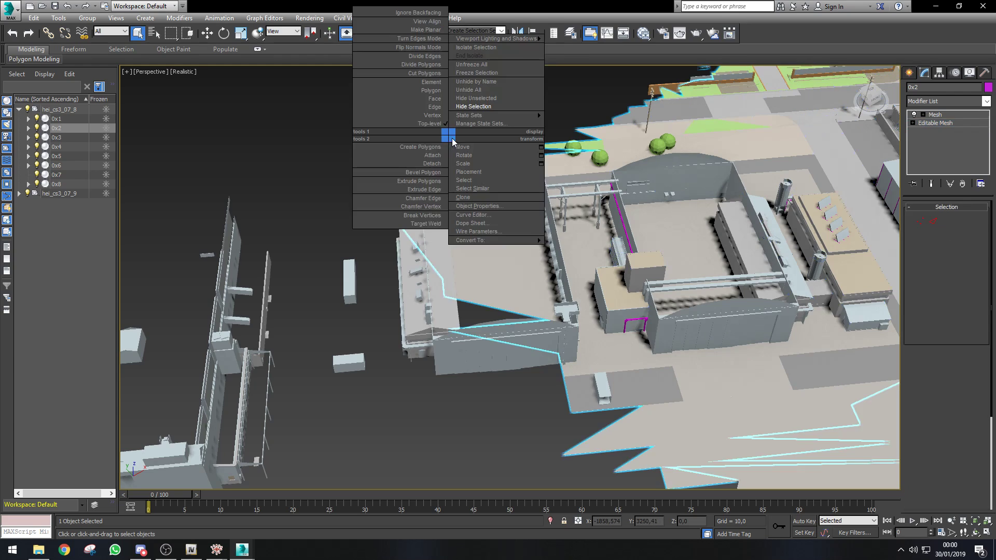
# Try to delete the left arched hangar's roof and end wall collisions from a low front view.
pyautogui.click(363, 163)
pyautogui.click(517, 198)
pyautogui.press('Up')
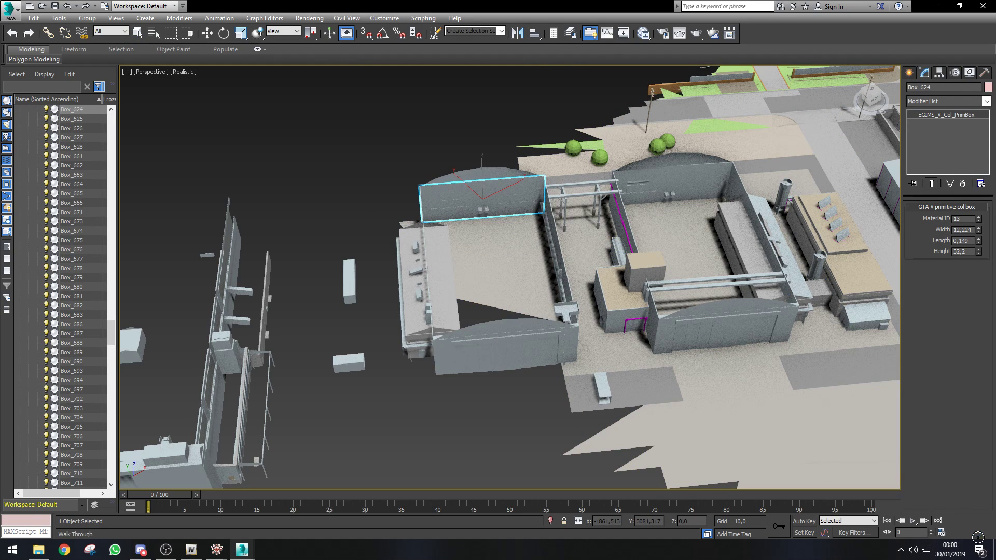
pyautogui.click(978, 536)
pyautogui.moveTo(424, 281); pyautogui.dragTo(414, 239)
pyautogui.rightClick(413, 238)
pyautogui.click(363, 123)
pyautogui.moveTo(362, 112); pyautogui.dragTo(563, 215)
pyautogui.press('Delete')
pyautogui.click(447, 209)
pyautogui.press('Delete')
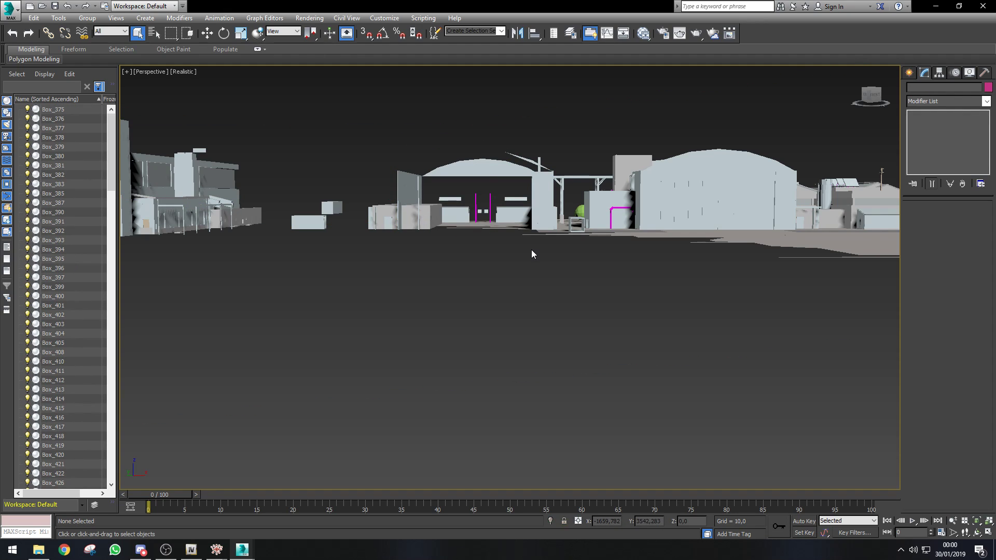
# Undo the last deletions of the left arched hangar's collision objects.
pyautogui.hotkey('ctrl', 'z')
pyautogui.hotkey('ctrl', 'z')
pyautogui.hotkey('ctrl', 'z')
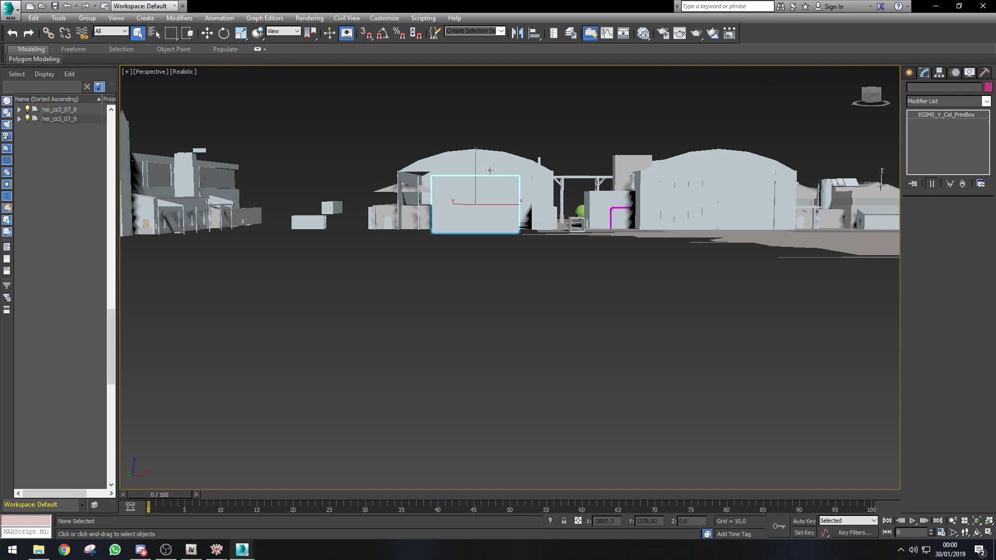
# Delete the 0x1 mesh of hei_cs3_07_9 that covers the left arched hangar's roof.
pyautogui.click(489, 169)
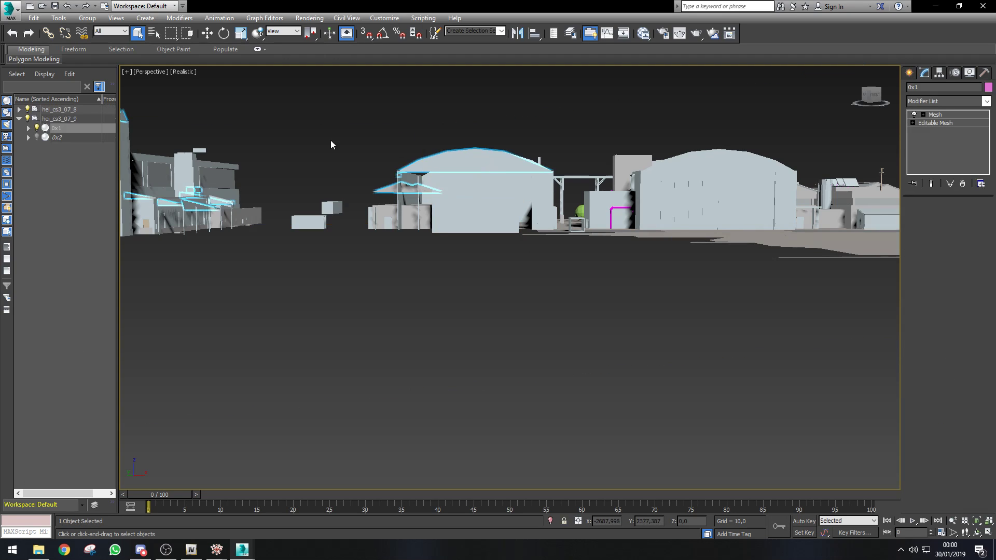
pyautogui.press('5')
pyautogui.press('Delete')
pyautogui.rightClick(553, 272)
pyautogui.click(542, 263)
pyautogui.click(612, 322)
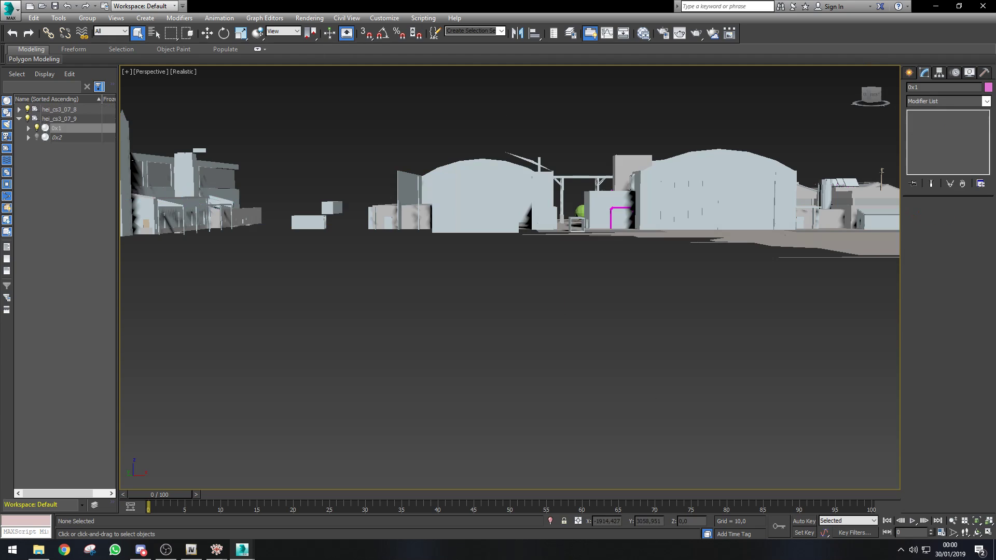
# Delete the collision box forming the left arched hangar's rear wall.
pyautogui.hotkey('alt', 'w')
pyautogui.hotkey('alt', 'w')
pyautogui.keyDown('alt'); pyautogui.moveTo(566, 317); pyautogui.dragTo(559, 338, button='middle'); pyautogui.keyUp('alt')
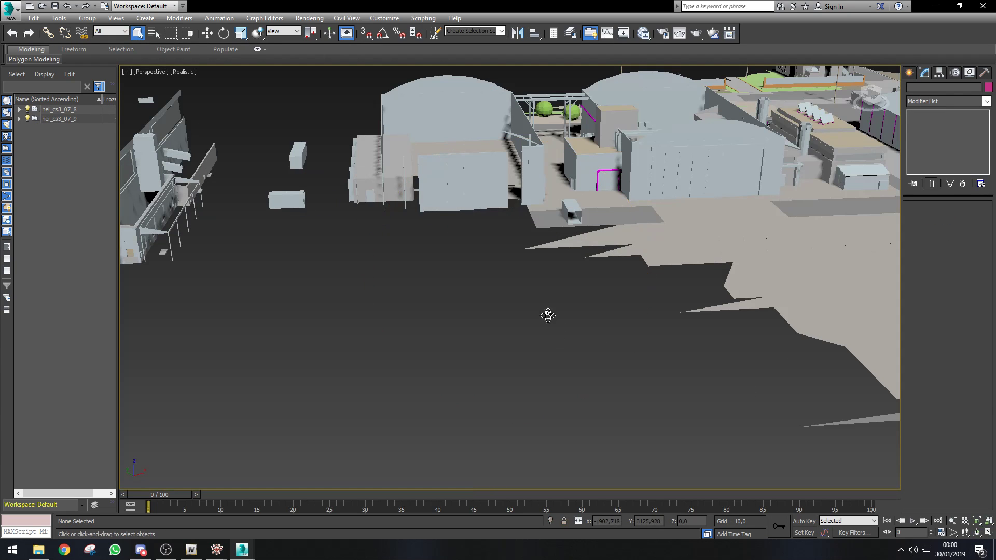
pyautogui.scroll(3, 481, 157)
pyautogui.click(481, 158)
pyautogui.press('Delete')
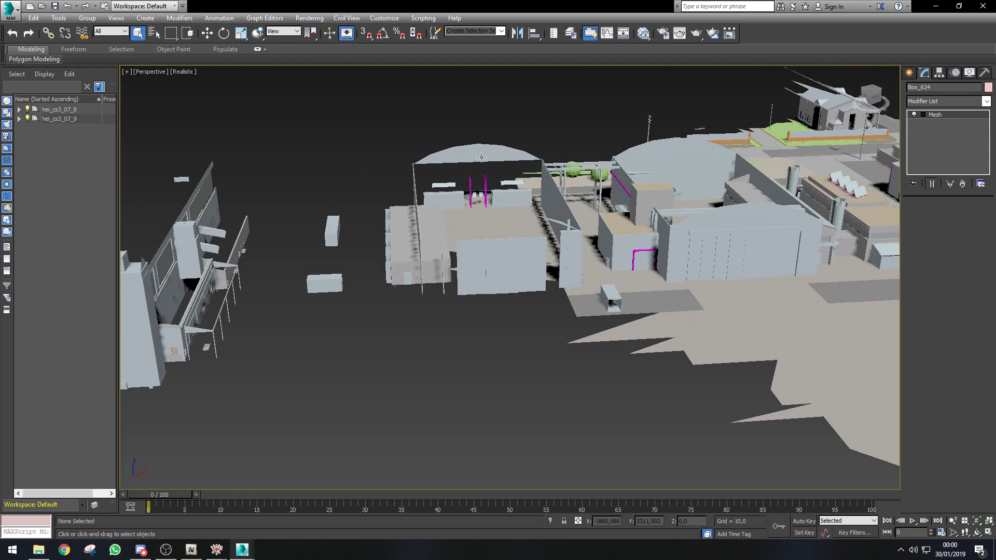
# Delete the curved gable elements of both arched hangars and return to object level.
pyautogui.click(481, 157)
pyautogui.press('5')
pyautogui.moveTo(354, 360); pyautogui.dragTo(758, 136)
pyautogui.press('Delete')
pyautogui.rightClick(546, 290)
pyautogui.click(531, 280)
# Delete the left arched hangar's front wall and side wall collision boxes.
pyautogui.click(499, 287)
pyautogui.press('Delete')
pyautogui.click(417, 226)
pyautogui.press('Delete')
pyautogui.click(559, 214)
pyautogui.press('Delete')
pyautogui.click(569, 227)
pyautogui.press('Delete')
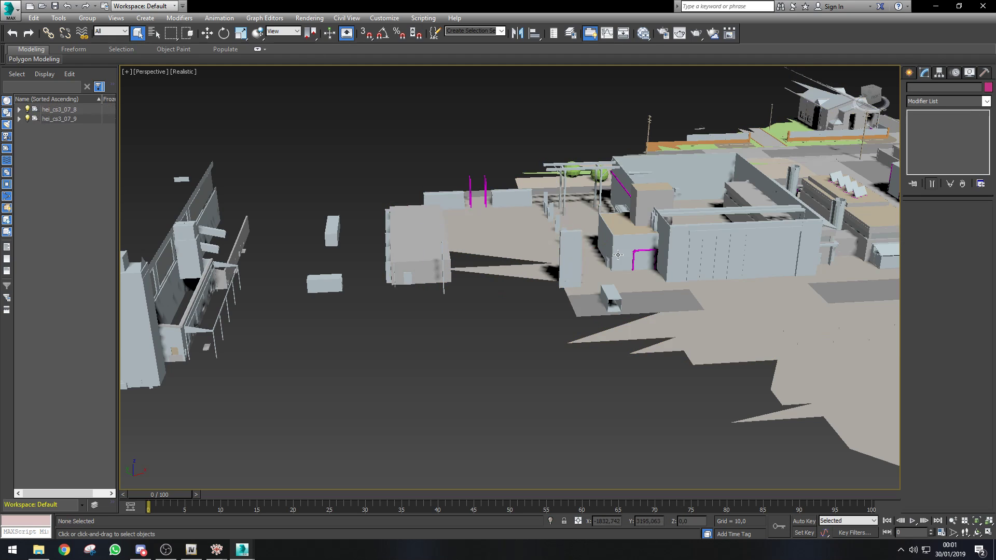
# Delete the left arched hangar's remaining front corner panel and the collision box beside it.
pyautogui.moveTo(616, 255); pyautogui.dragTo(467, 333, button='middle')
pyautogui.click(427, 336)
pyautogui.press('Delete')
pyautogui.click(430, 312)
pyautogui.press('Delete')
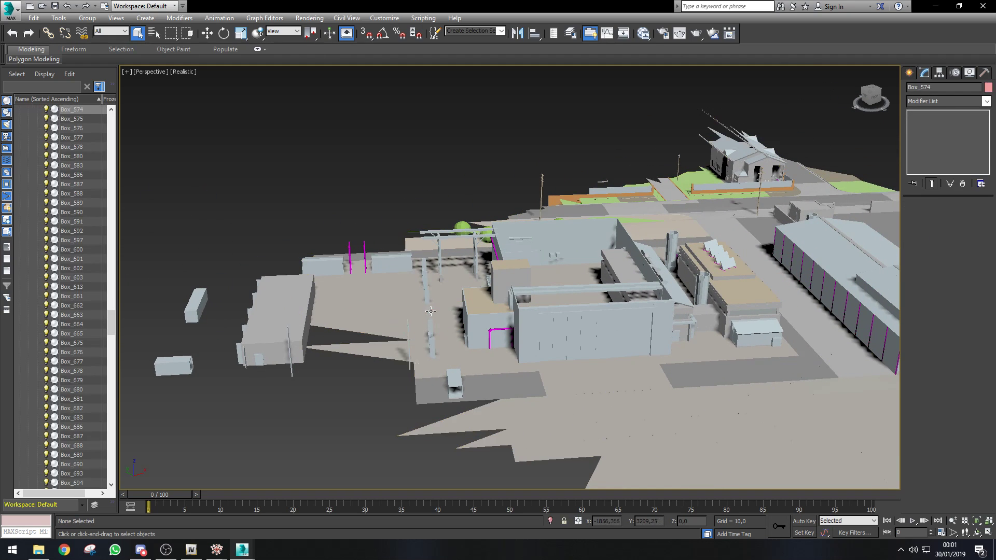
# Delete the right arched hangar's front wall panels and the beams above them.
pyautogui.click(607, 328)
pyautogui.press('Delete')
pyautogui.click(602, 335)
pyautogui.press('Delete')
pyautogui.click(592, 309)
pyautogui.press('Delete')
pyautogui.click(586, 290)
pyautogui.press('Delete')
# Delete the right arched hangar's rear wall and the long block along its far side.
pyautogui.click(554, 244)
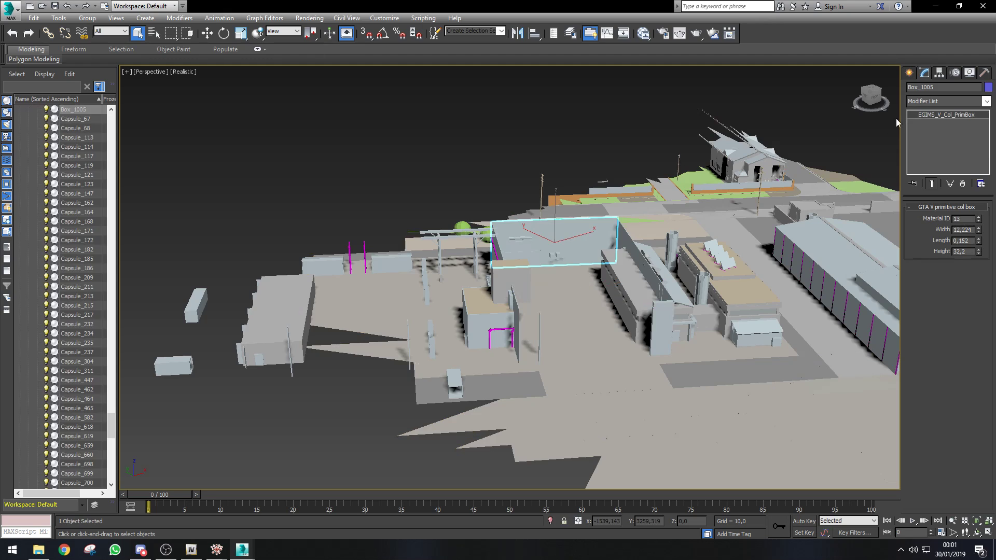
pyautogui.press('Delete')
pyautogui.click(622, 301)
pyautogui.press('Delete')
# Delete the sloping annex roof beside the right arched hangar from hei_cs3_07_8's 0x2 mesh at element level, and return to object level.
pyautogui.click(672, 290)
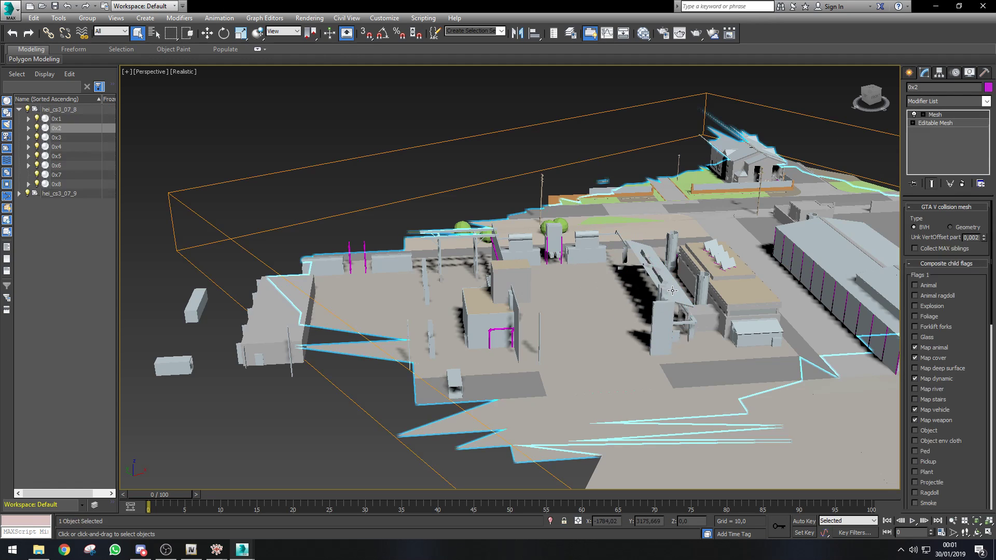
pyautogui.click(935, 126)
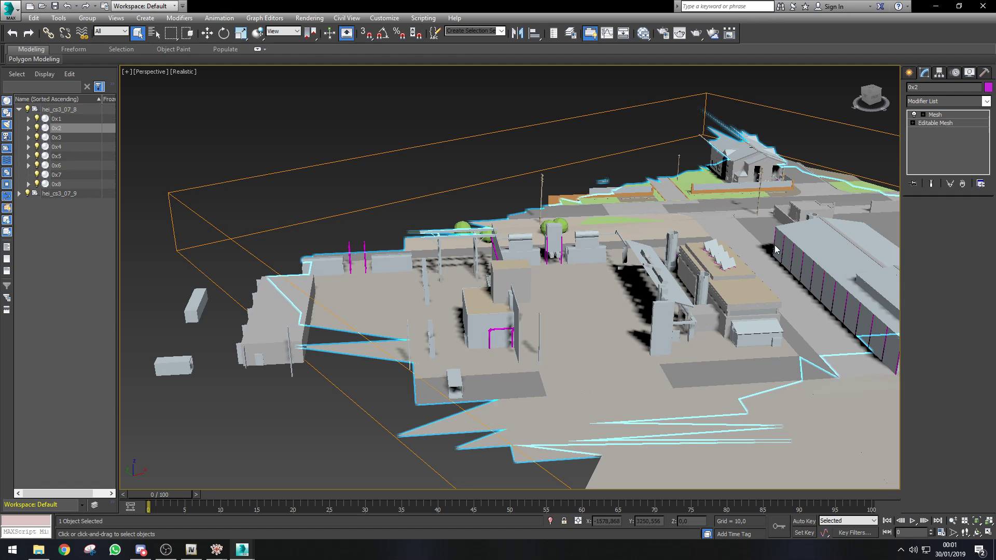
pyautogui.click(667, 288)
pyautogui.press('Delete')
pyautogui.rightClick(664, 285)
pyautogui.click(645, 273)
pyautogui.rightClick(644, 272)
pyautogui.click(637, 263)
pyautogui.click(504, 201)
# Delete the right arched hangar's remaining front corner panel and the thin side wall next to the small building.
pyautogui.click(660, 322)
pyautogui.press('Delete')
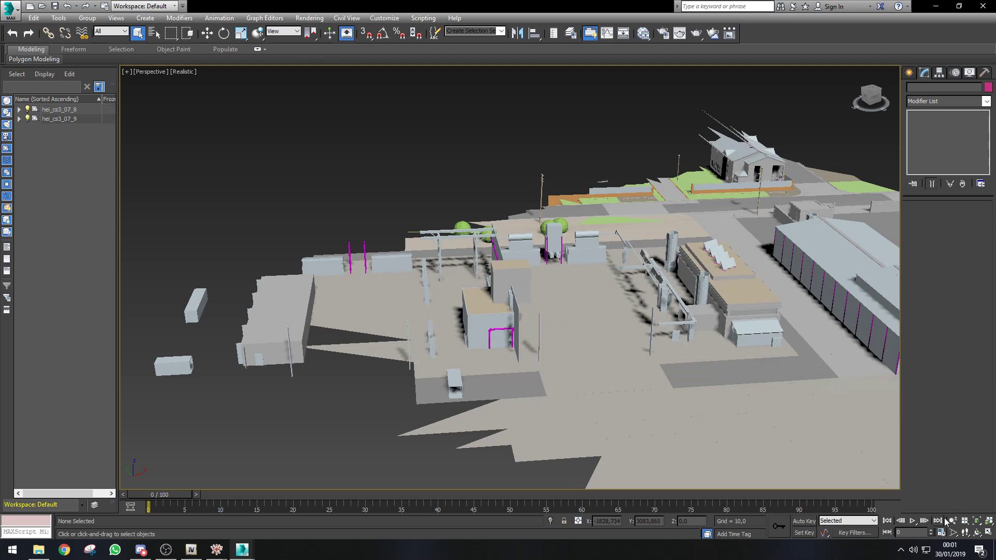
pyautogui.click(509, 317)
pyautogui.press('Delete')
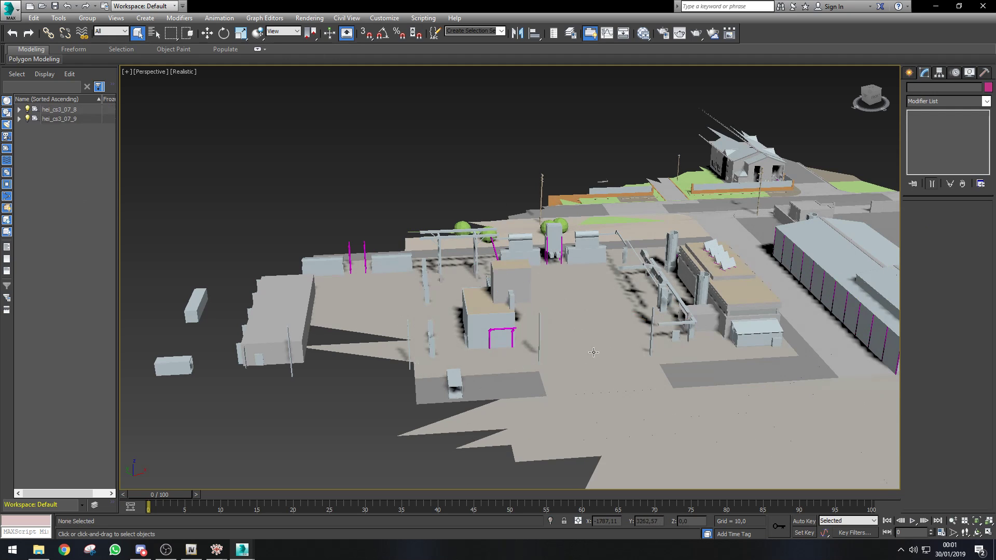
pyautogui.click(977, 533)
pyautogui.moveTo(594, 349); pyautogui.dragTo(540, 334)
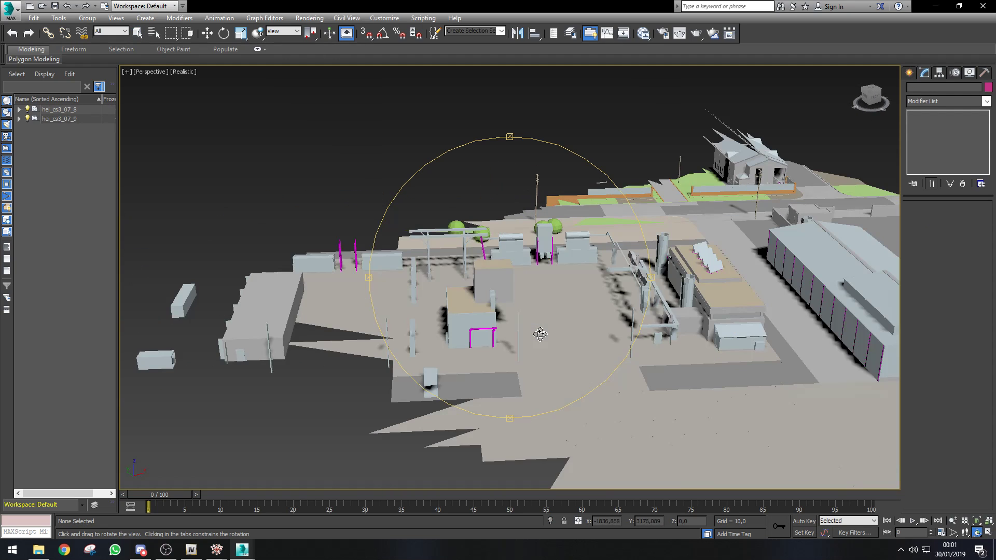
# Start a GTA V export in Game Indefinite Modding Suite Evo and choose the Tutorial folder as the export location.
pyautogui.rightClick(507, 331)
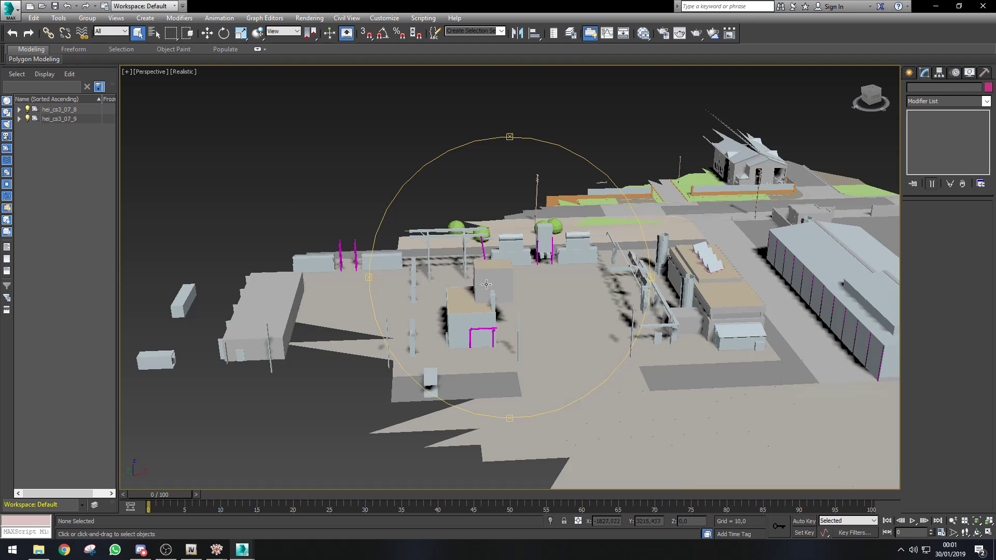
pyautogui.moveTo(244, 554)
pyautogui.click(300, 500)
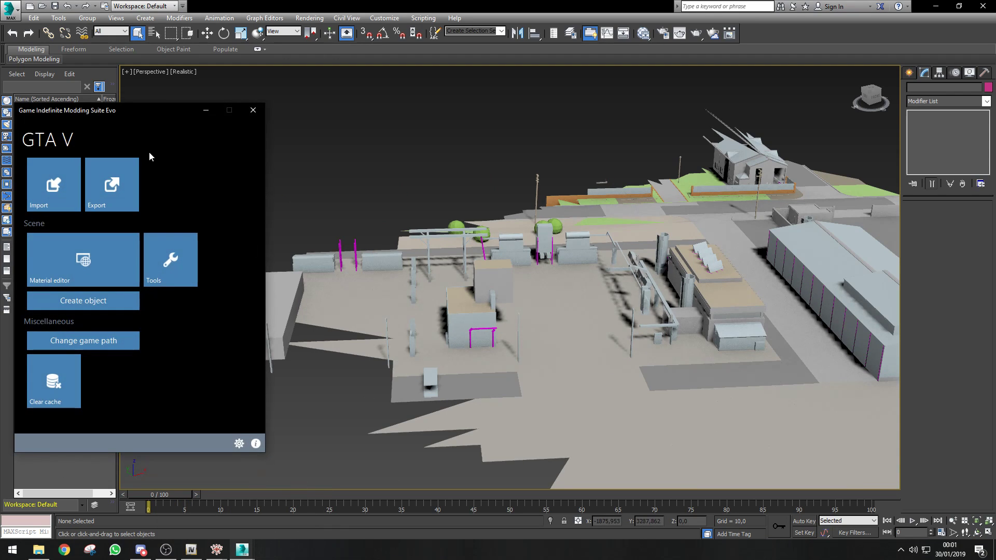
pyautogui.moveTo(191, 118); pyautogui.dragTo(556, 151)
pyautogui.click(533, 219)
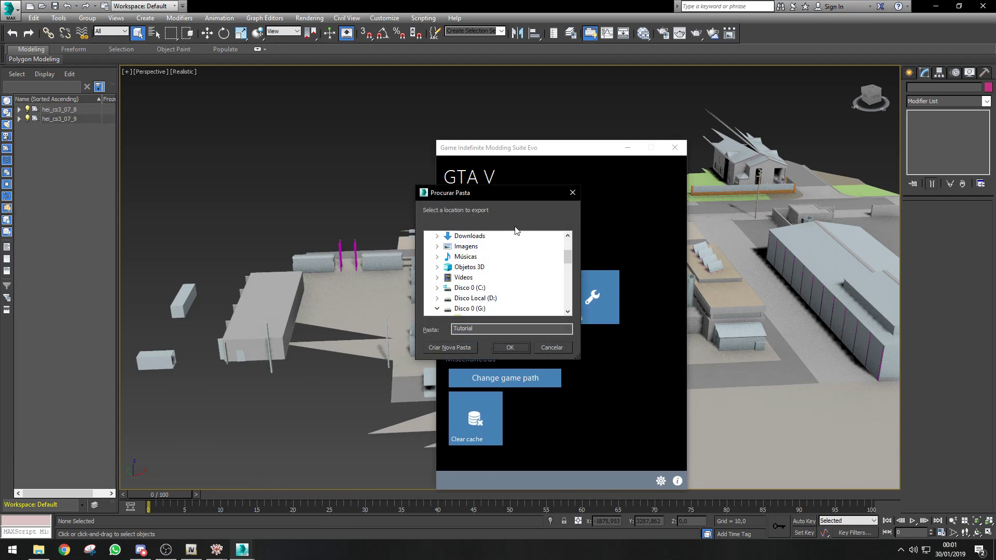
pyautogui.click(550, 347)
pyautogui.click(533, 220)
pyautogui.moveTo(569, 255); pyautogui.dragTo(566, 290)
pyautogui.click(510, 347)
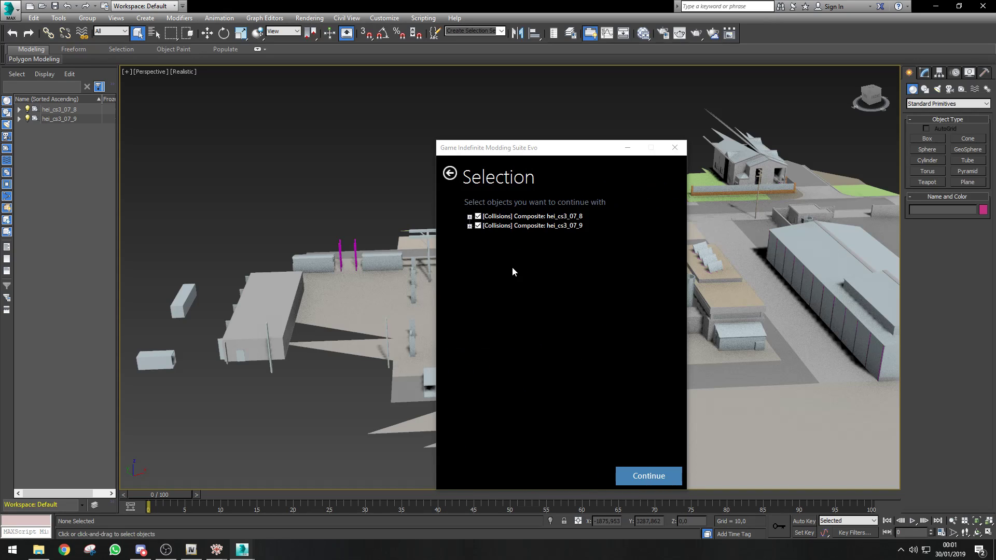
# Export both collision composites, hei_cs3_07_8 and hei_cs3_07_9.
pyautogui.moveTo(542, 147); pyautogui.dragTo(251, 136)
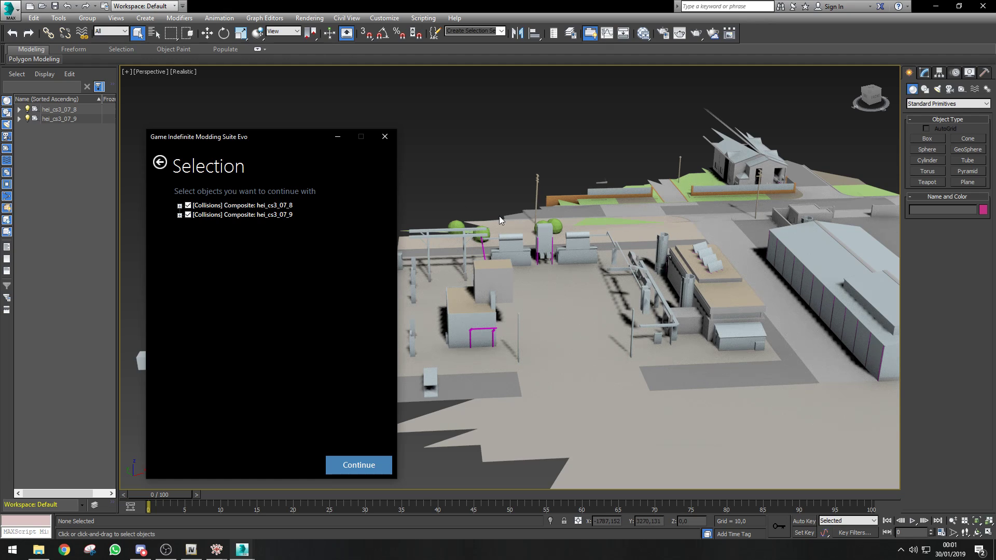
pyautogui.moveTo(235, 138); pyautogui.dragTo(327, 151)
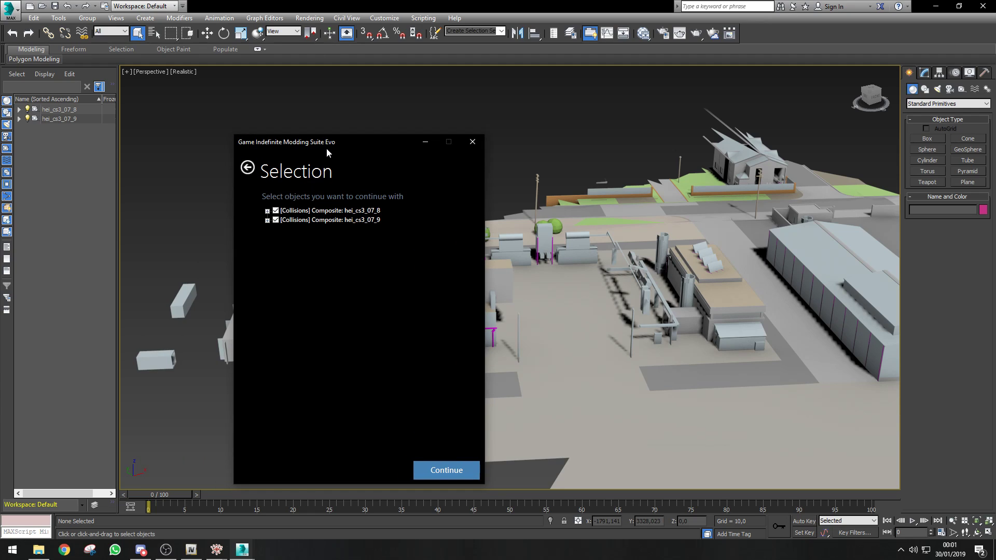
pyautogui.moveTo(326, 148); pyautogui.dragTo(306, 152)
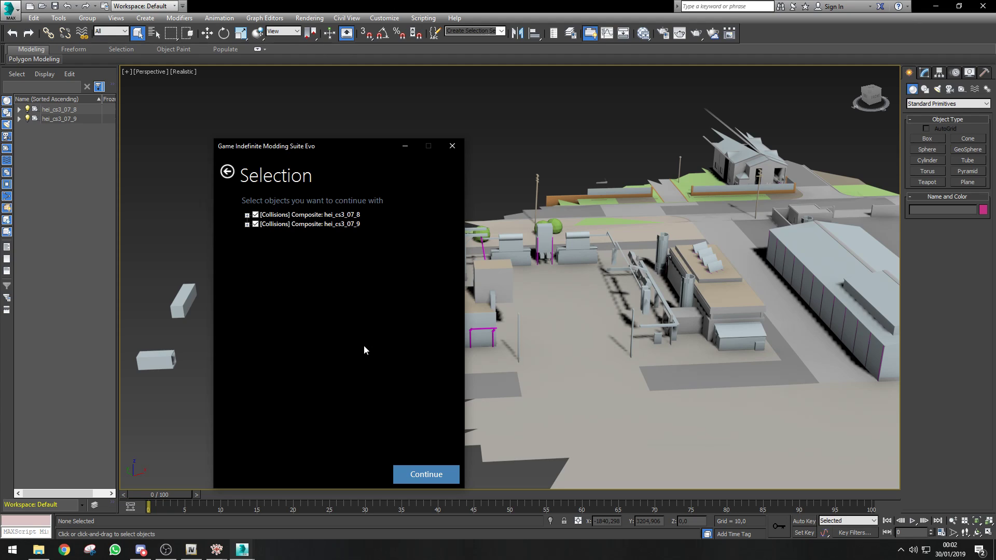
pyautogui.click(58, 119)
pyautogui.click(54, 110)
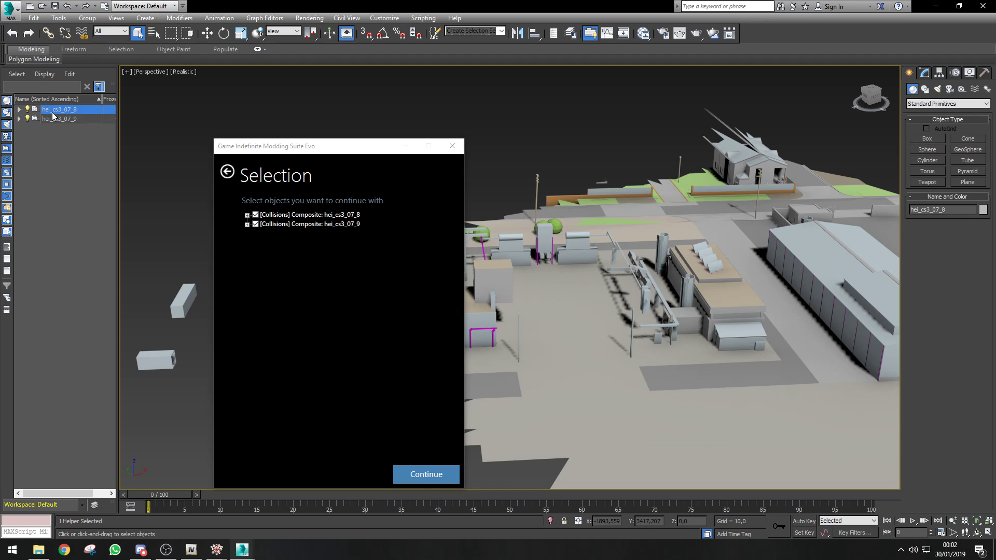
pyautogui.click(302, 224)
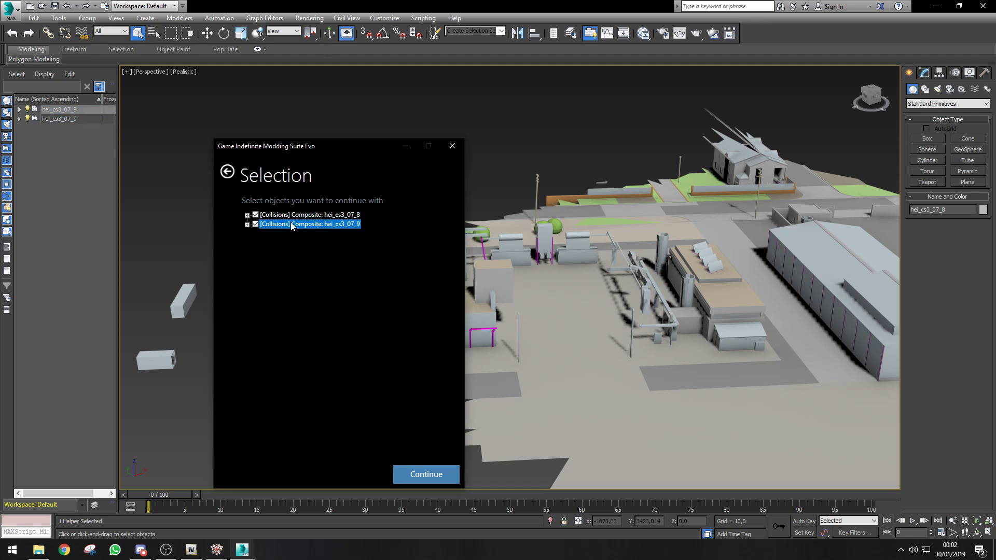
pyautogui.click(298, 216)
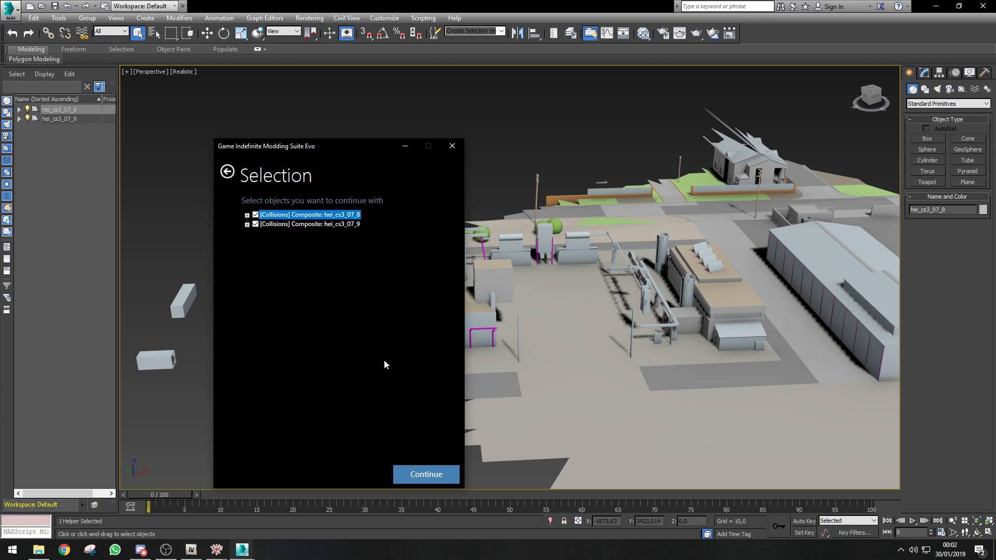
pyautogui.click(410, 473)
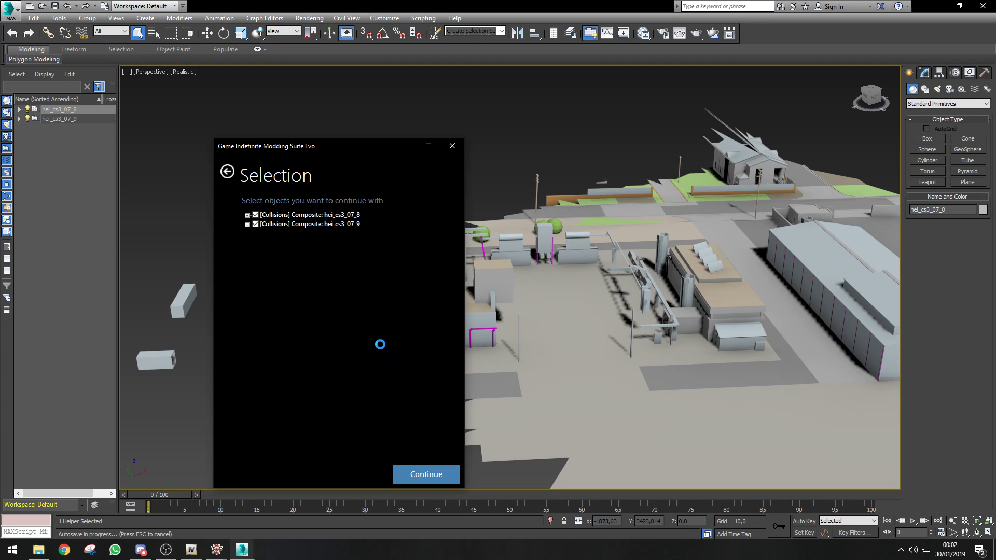
pyautogui.click(413, 475)
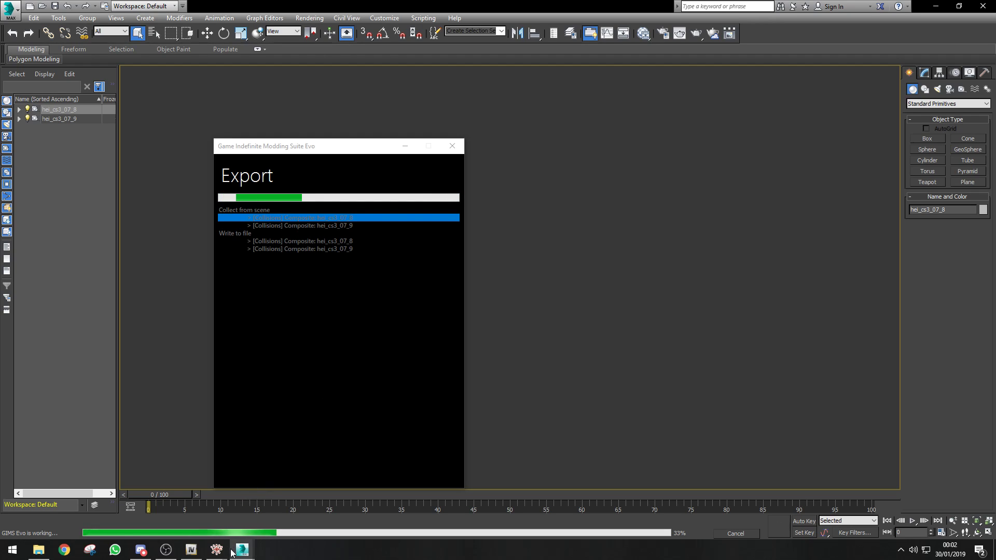
# Switch to CodeWalker's Tutorial project window and recalculate the extents and all flags of hei_cs3_07_strm_9.ymap.
pyautogui.moveTo(217, 550)
pyautogui.click(167, 509)
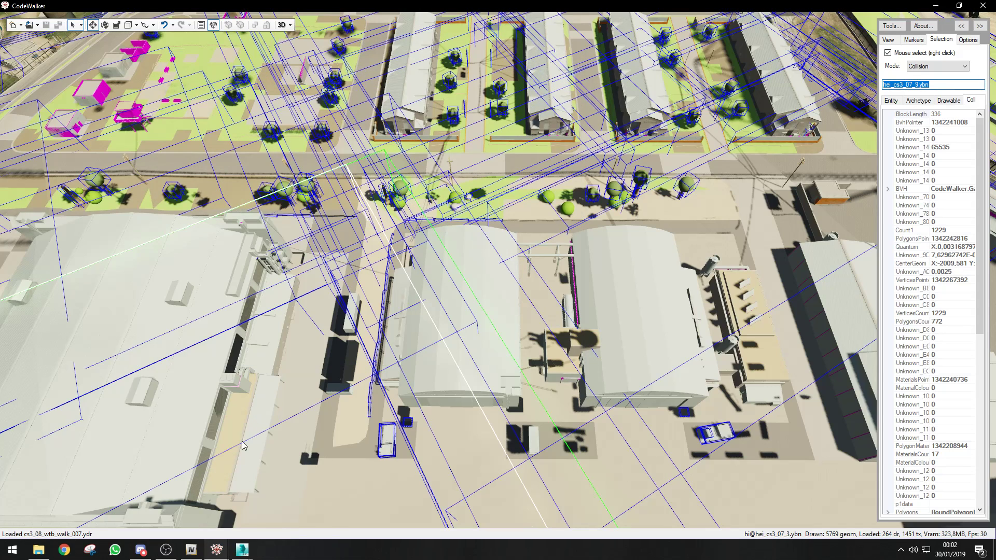
pyautogui.click(266, 500)
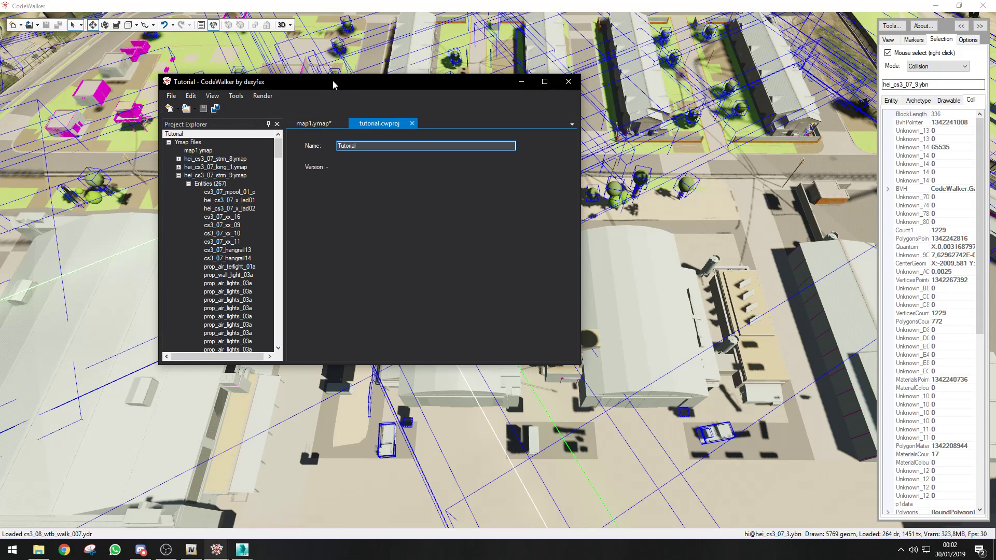
pyautogui.moveTo(332, 80); pyautogui.dragTo(401, 109)
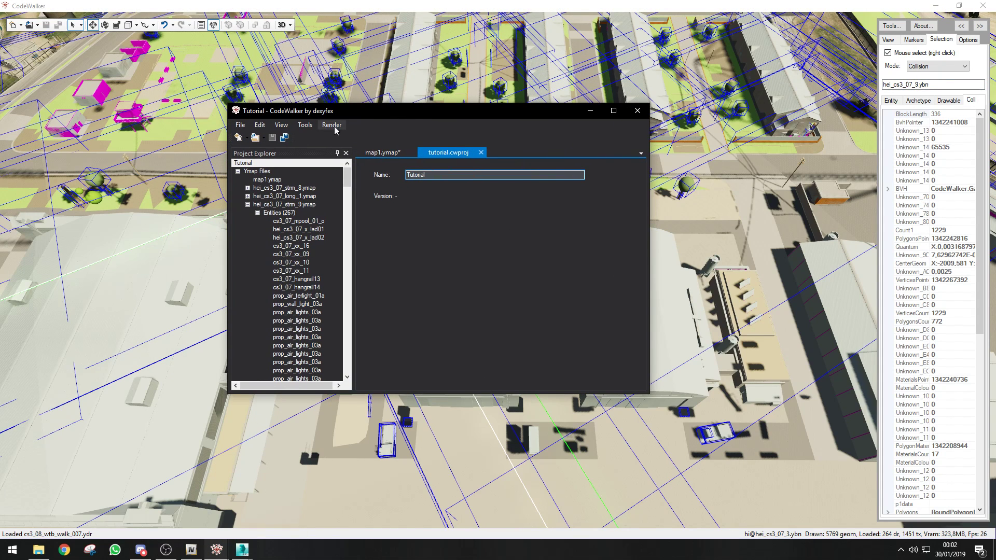
pyautogui.click(298, 205)
pyautogui.click(248, 205)
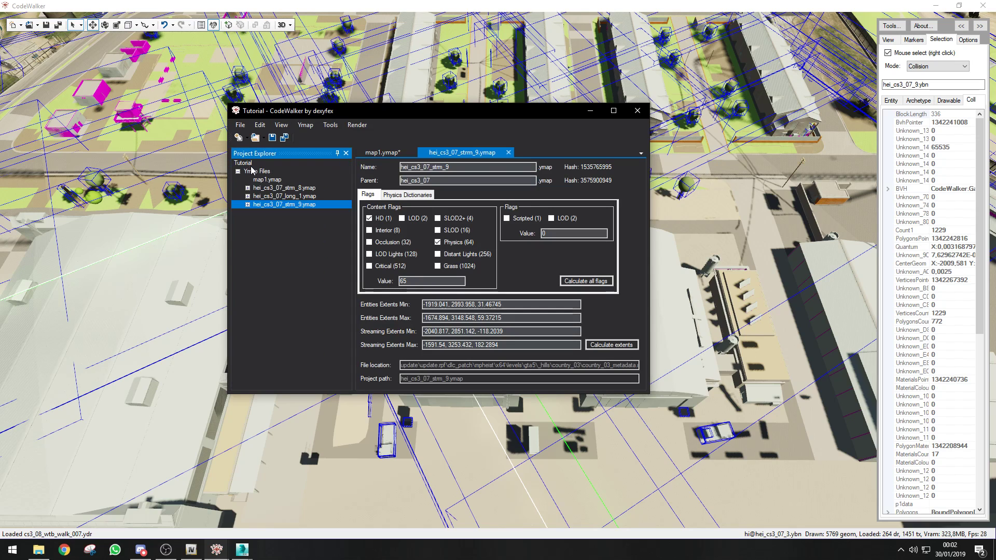
pyautogui.click(611, 344)
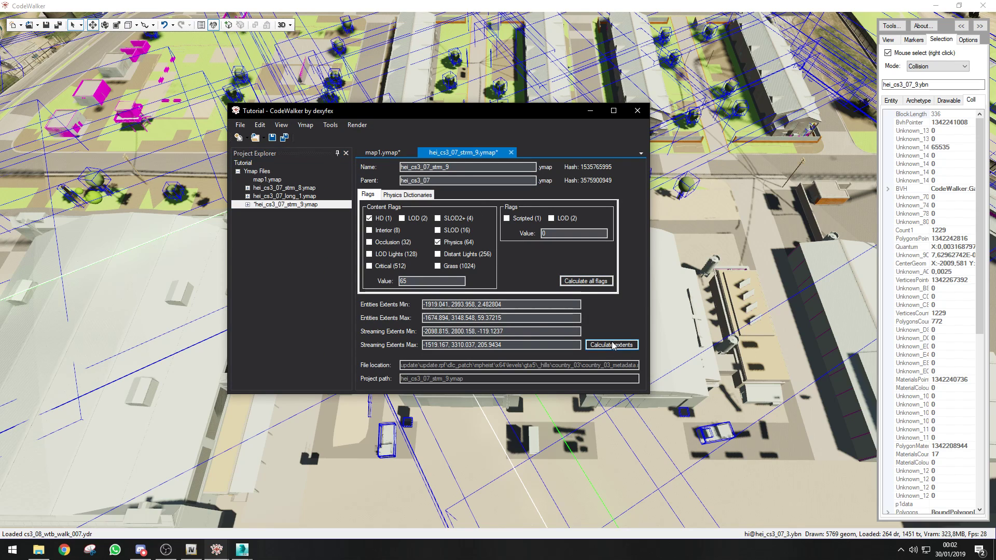
pyautogui.click(587, 284)
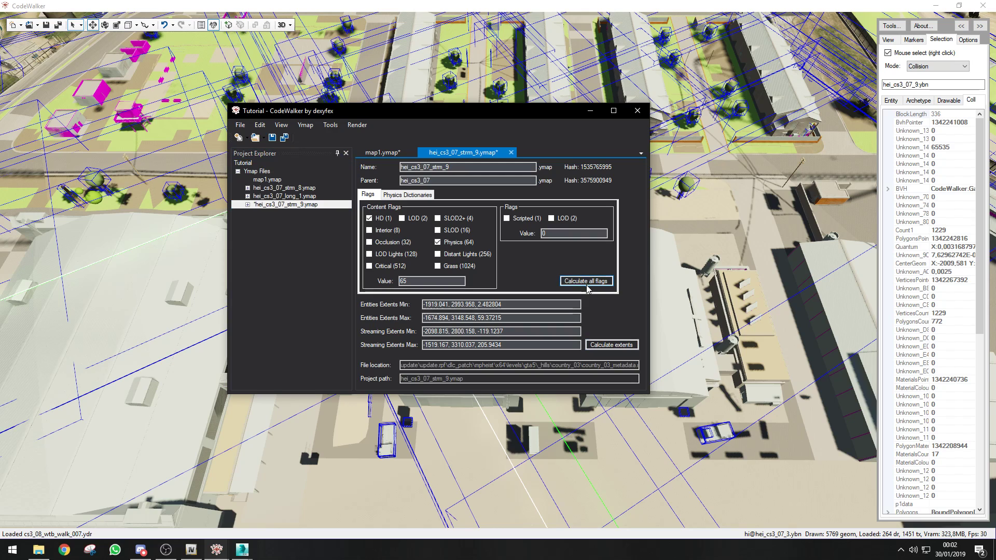
# Recalculate all flags and extents for hei_cs3_07_long_1.ymap and hei_cs3_07_strm_8.ymap.
pyautogui.click(332, 205)
pyautogui.click(293, 197)
pyautogui.click(588, 282)
pyautogui.click(611, 345)
pyautogui.click(284, 188)
pyautogui.click(579, 281)
pyautogui.click(619, 350)
# Recalculate all flags and extents for map1.ymap, and save all the project's ymap files.
pyautogui.click(269, 180)
pyautogui.click(583, 281)
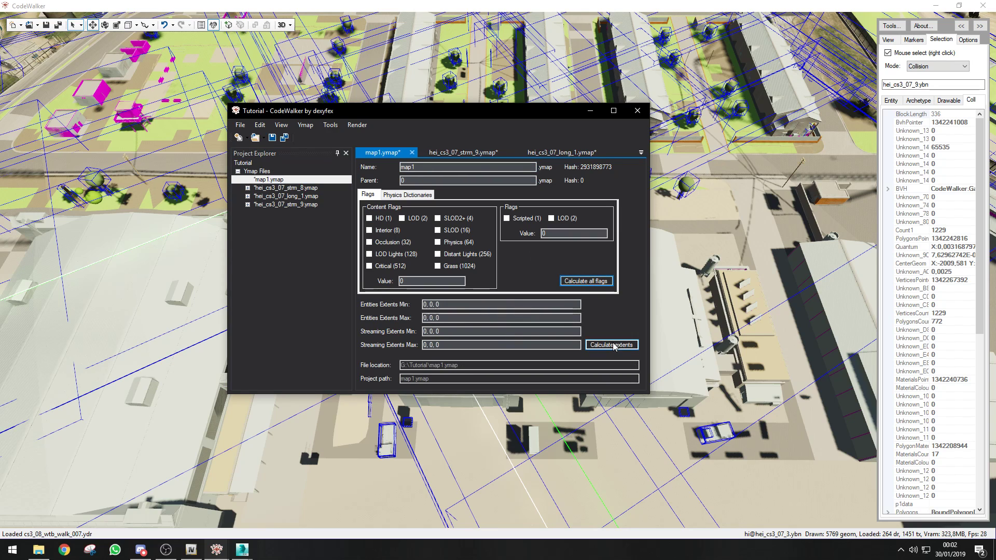
pyautogui.click(614, 347)
pyautogui.click(545, 305)
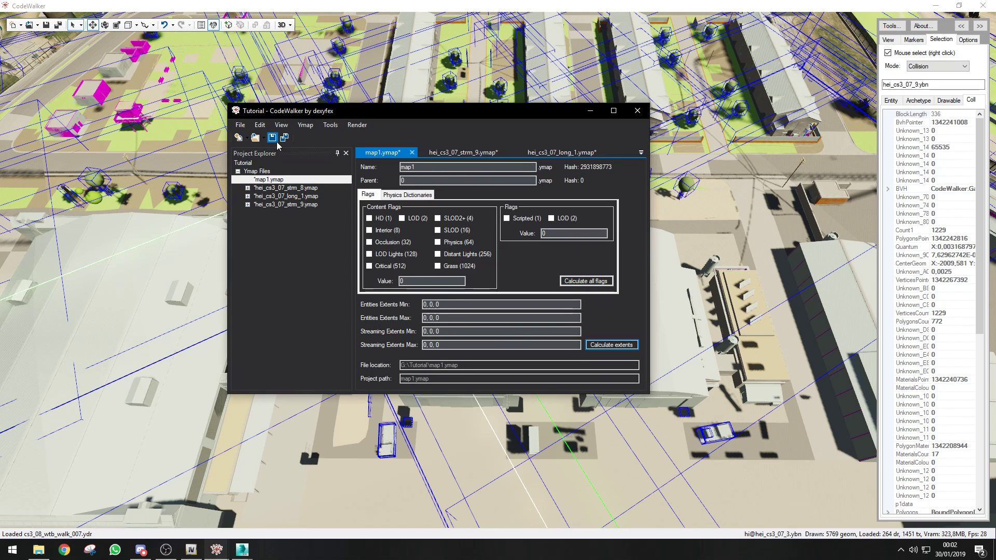
pyautogui.click(282, 139)
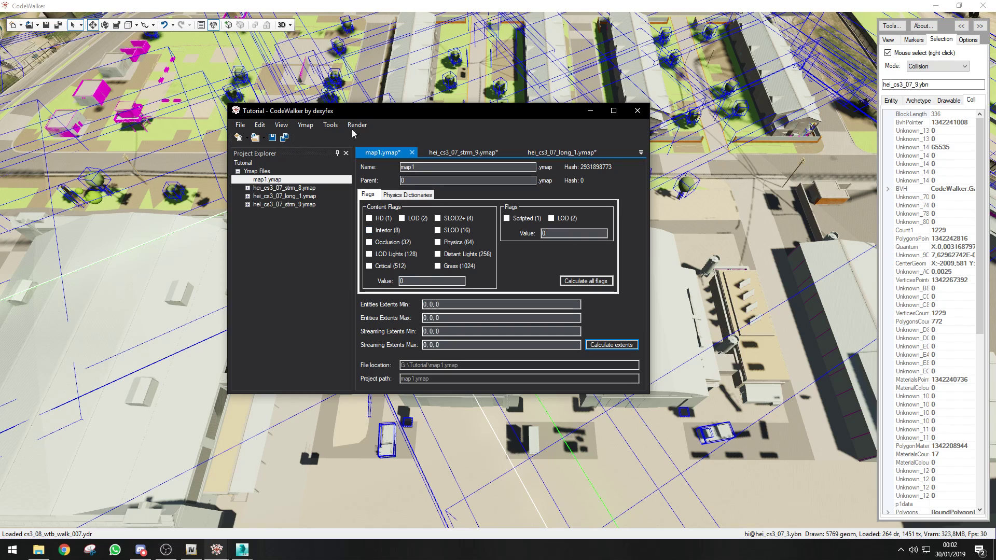
# Generate the project's manifest, save it as _manifest in the Tutorial folder, and minimize the project window.
pyautogui.click(330, 125)
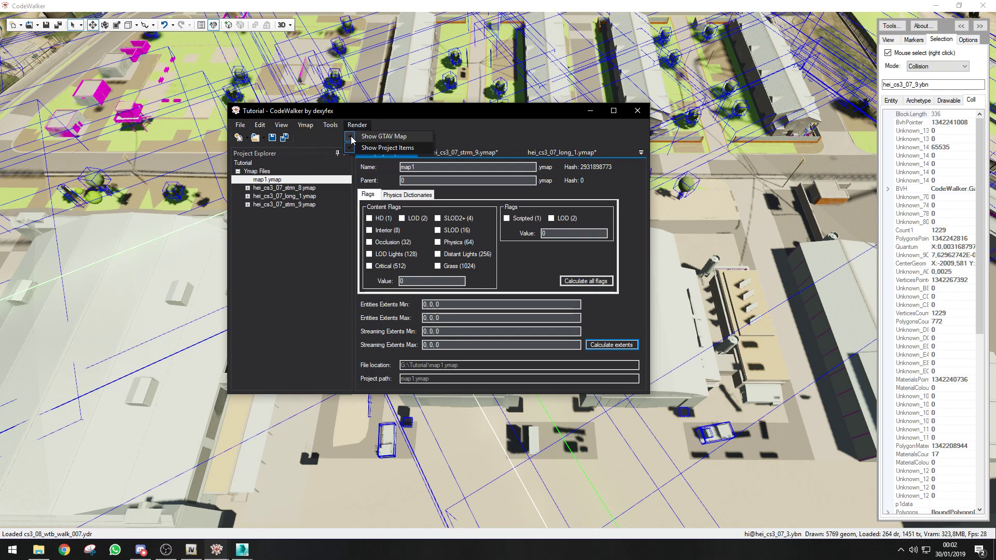
pyautogui.click(339, 139)
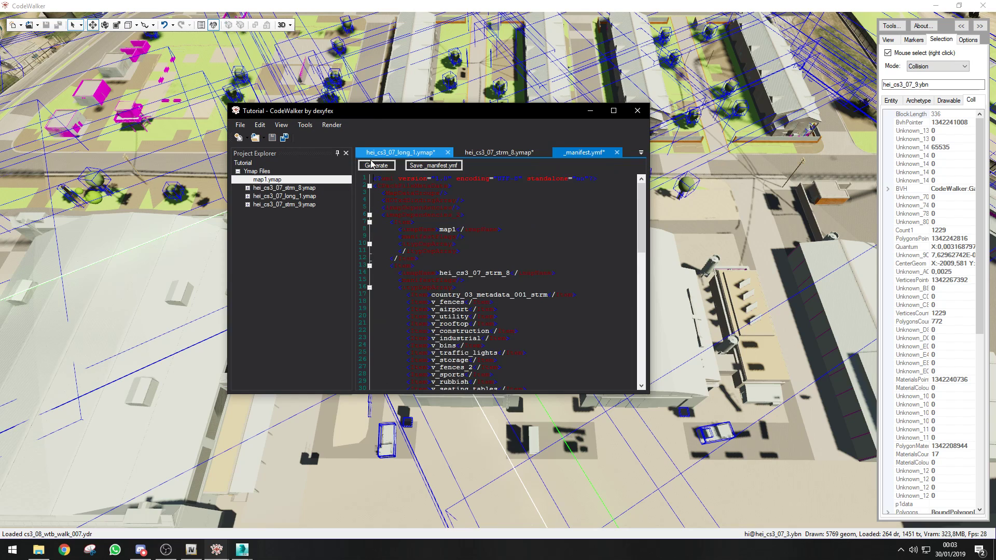
pyautogui.click(439, 166)
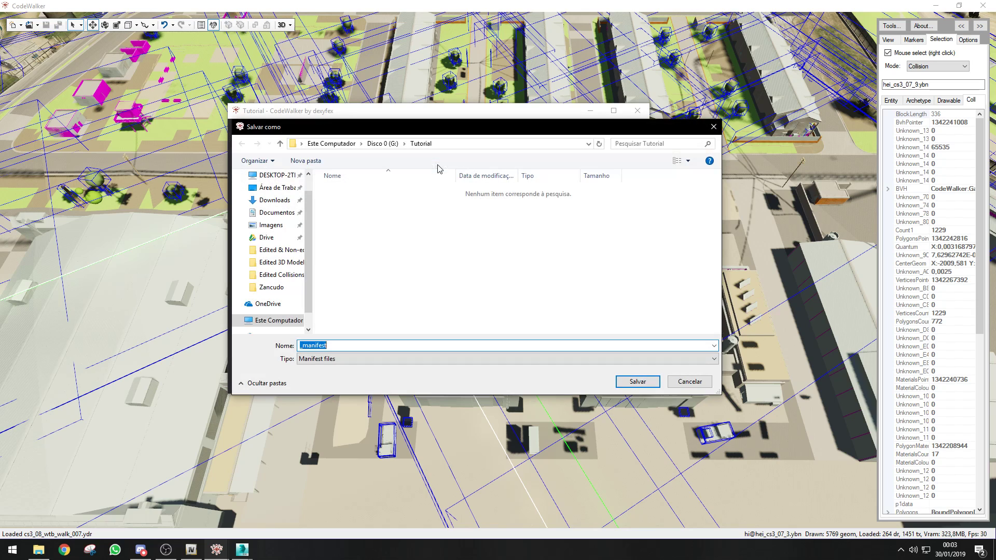
pyautogui.click(638, 382)
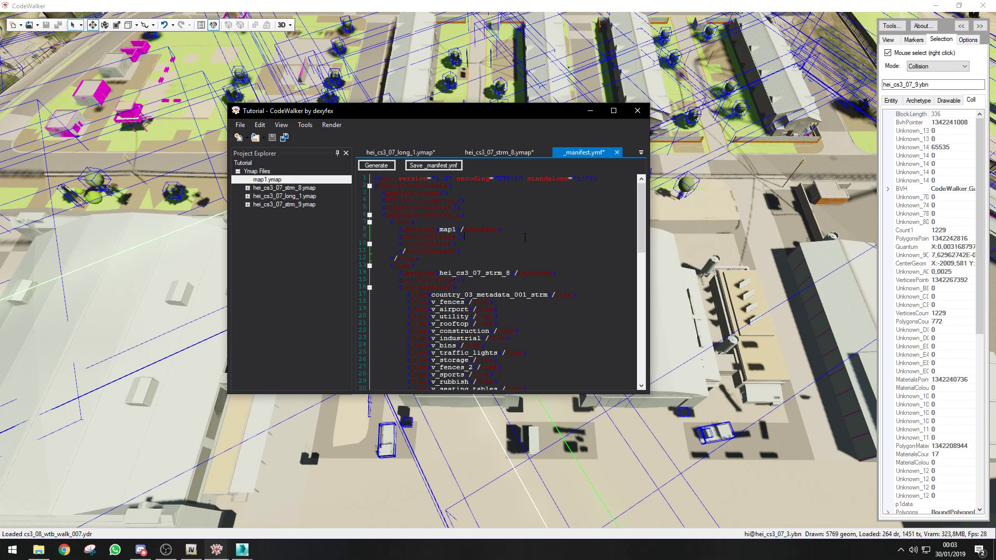
pyautogui.click(589, 112)
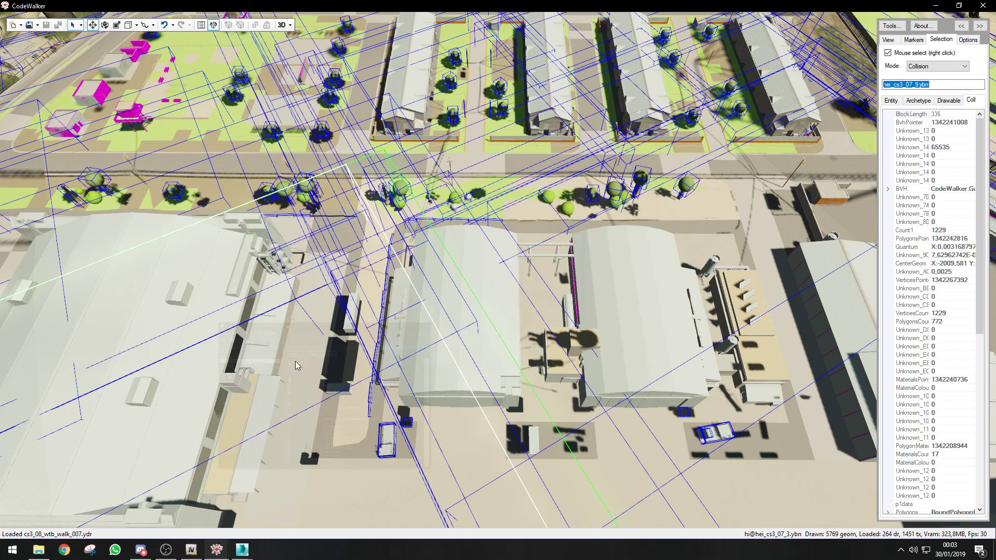
# Switch to 3ds Max to check the collision export's progress, and return to CodeWalker's world view.
pyautogui.moveTo(242, 551)
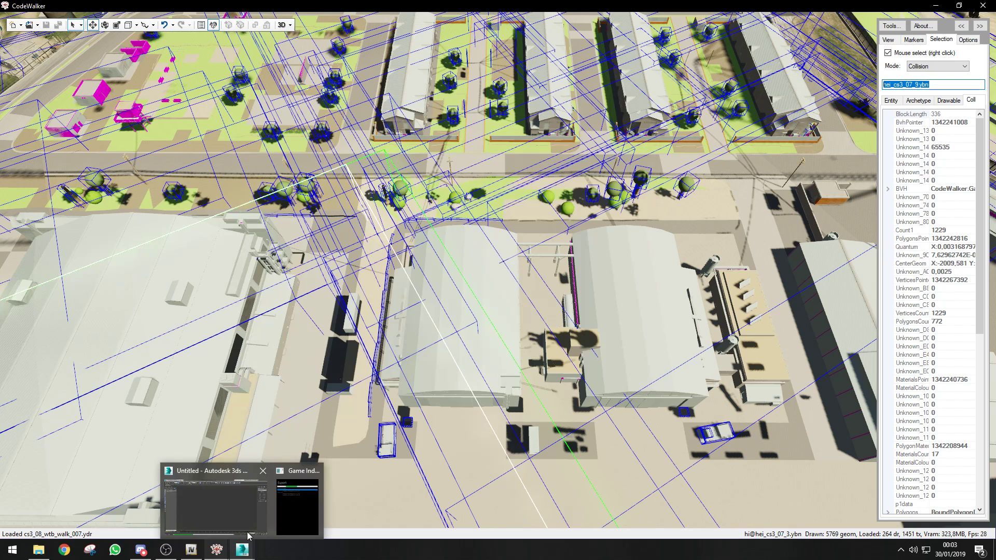
pyautogui.click(283, 506)
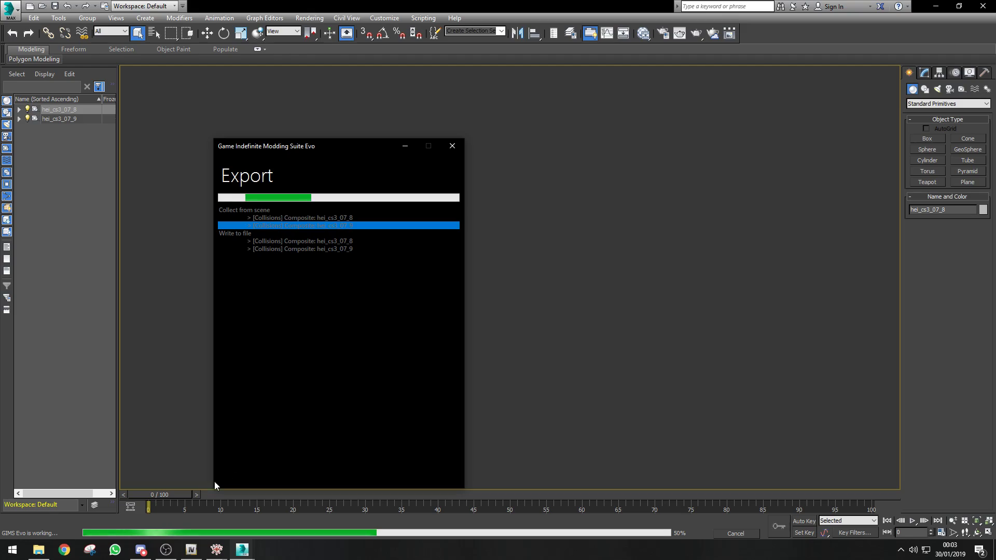
pyautogui.click(217, 549)
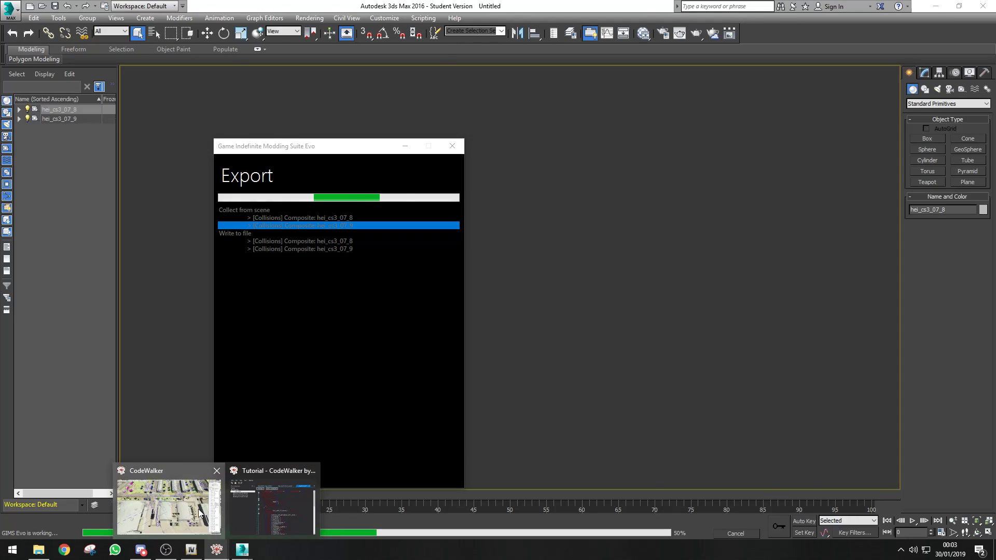
pyautogui.click(199, 513)
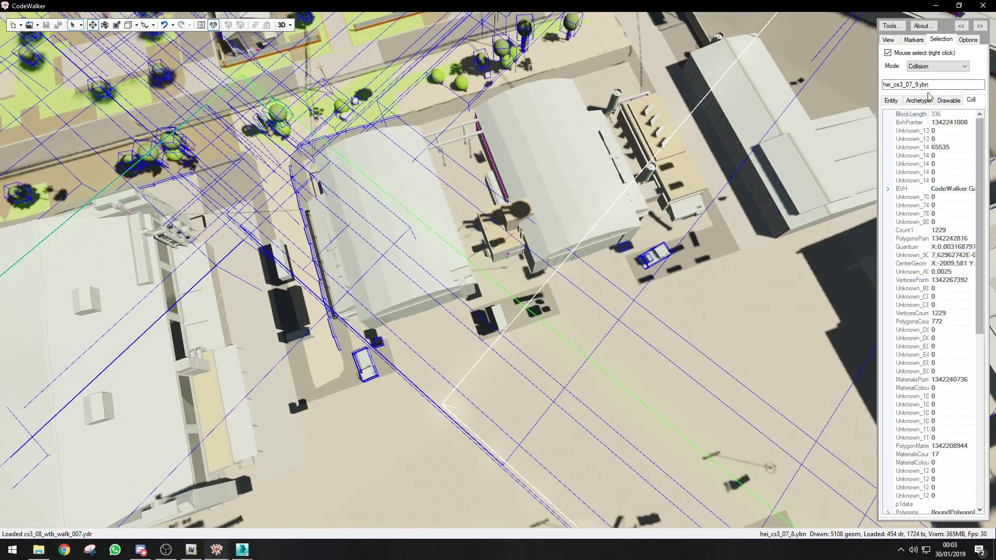
# Set the selection mode to Entity and examine the cleared hangar area.
pyautogui.click(937, 65)
pyautogui.click(936, 76)
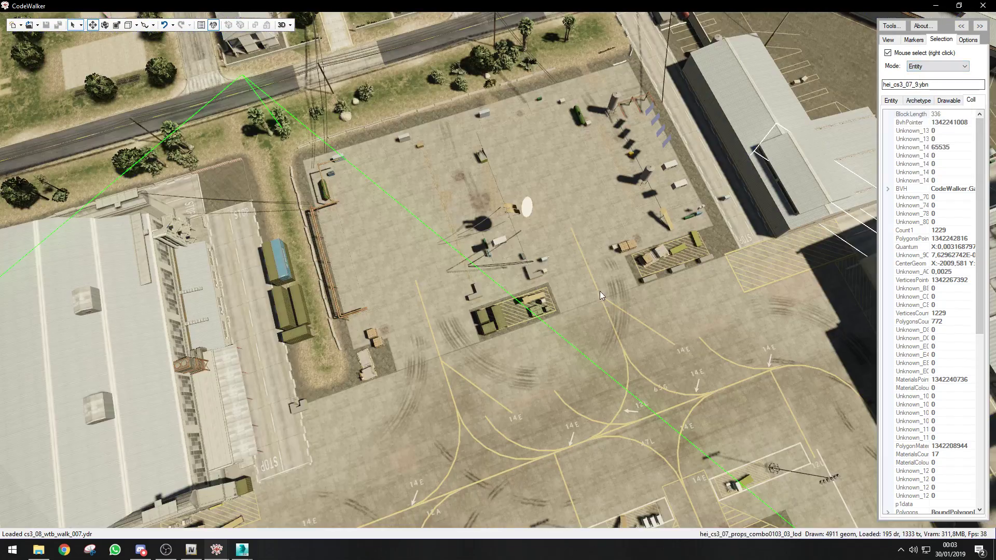
pyautogui.scroll(5, 599, 291)
pyautogui.scroll(-8, 564, 273)
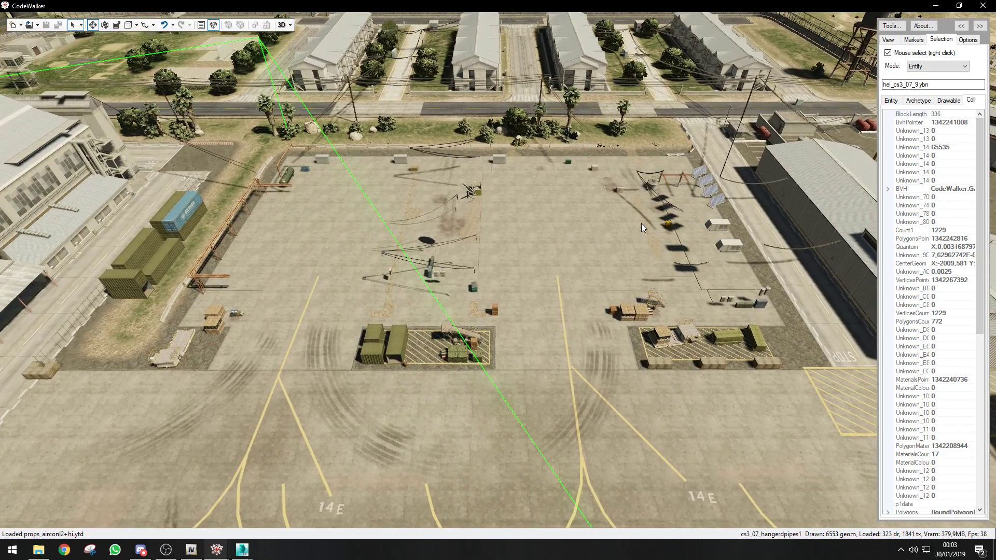
pyautogui.press('w')
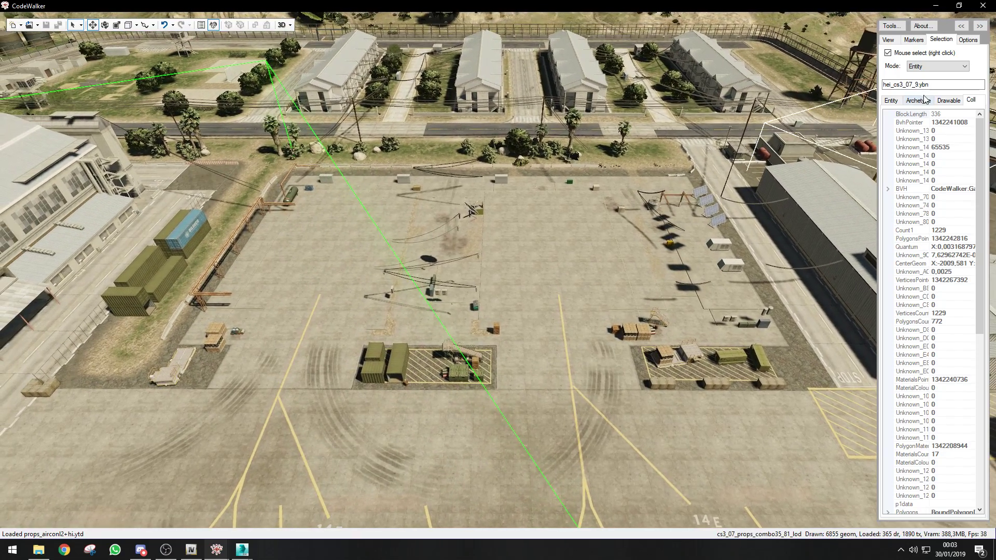
# Set the selection mode to Occlusion and examine the occlusion boxes around the cleared hangar area up close.
pyautogui.click(938, 66)
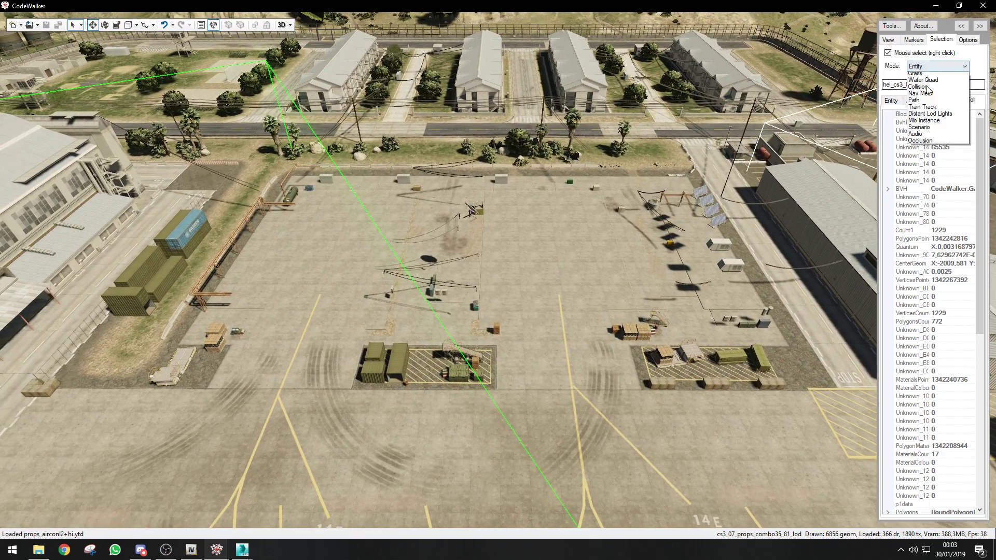
pyautogui.click(920, 140)
pyautogui.scroll(4, 533, 297)
pyautogui.moveTo(530, 282); pyautogui.dragTo(542, 178)
pyautogui.press('a')
pyautogui.scroll(-4, 544, 236)
pyautogui.scroll(3, 546, 242)
pyautogui.scroll(4, 546, 242)
pyautogui.scroll(-3, 545, 232)
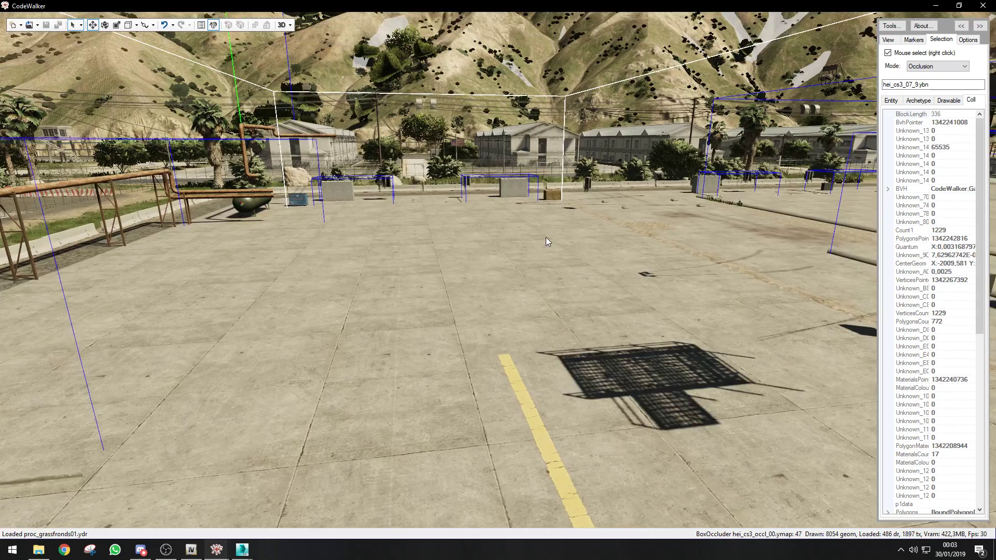
# Select the large box occluder around the cleared hangar area and check its ymap name and index.
pyautogui.scroll(-3, 546, 238)
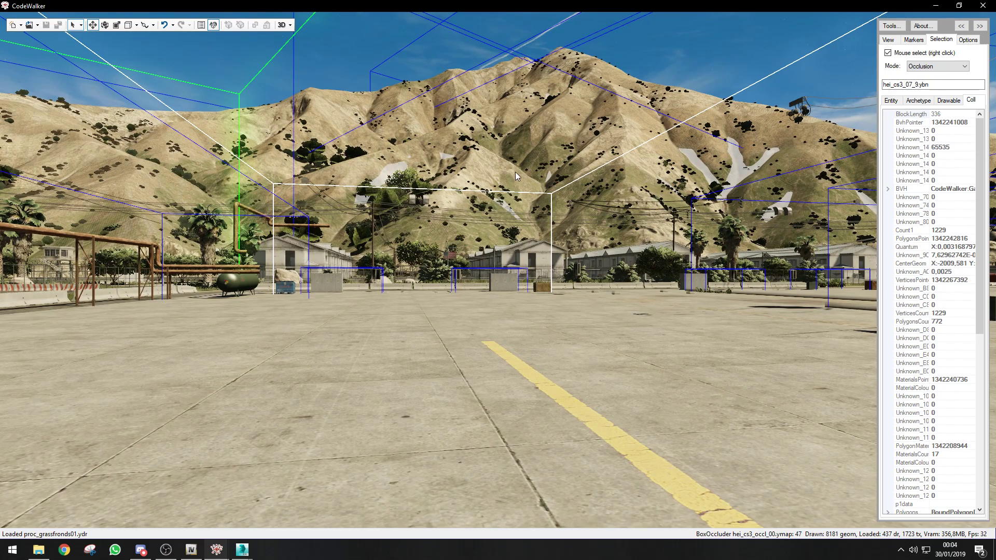
pyautogui.moveTo(472, 228); pyautogui.dragTo(446, 322)
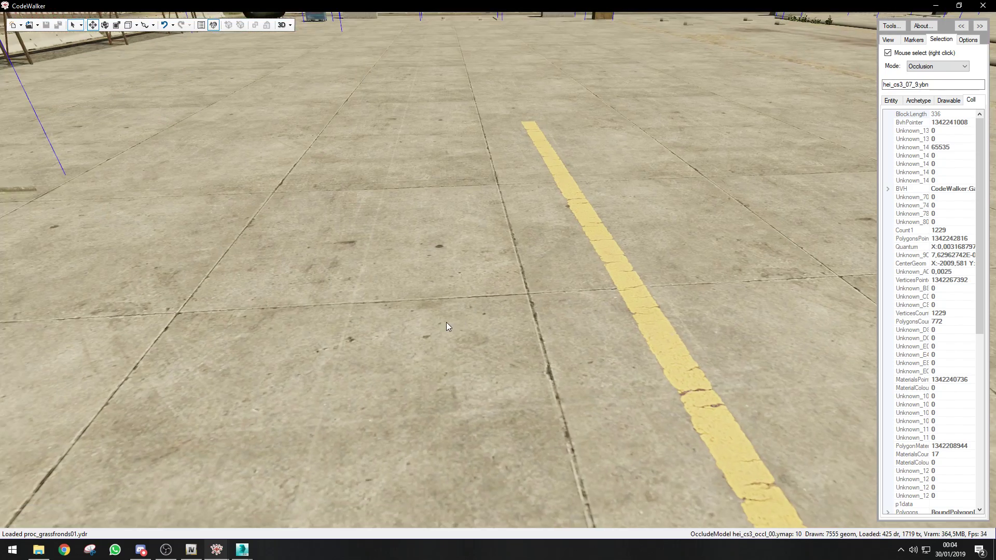
pyautogui.scroll(-5, 449, 311)
pyautogui.scroll(5, 450, 311)
pyautogui.rightClick(571, 270)
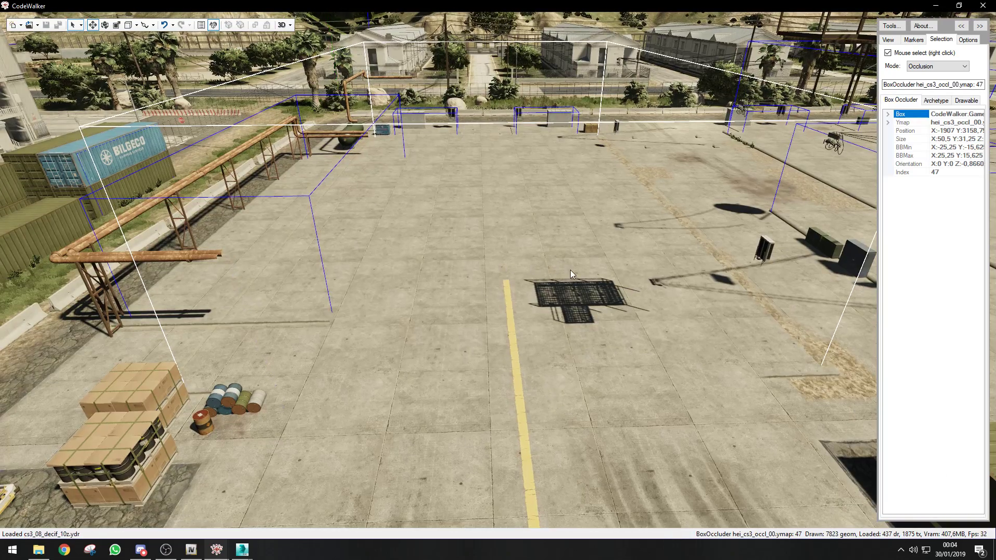
pyautogui.press('s')
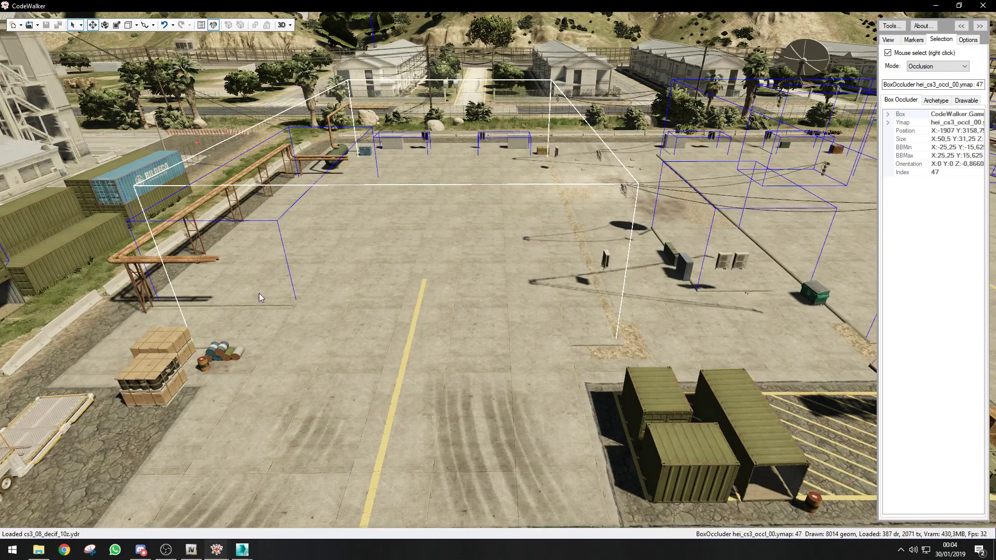
pyautogui.moveTo(923, 85); pyautogui.dragTo(981, 83)
pyautogui.click(921, 87)
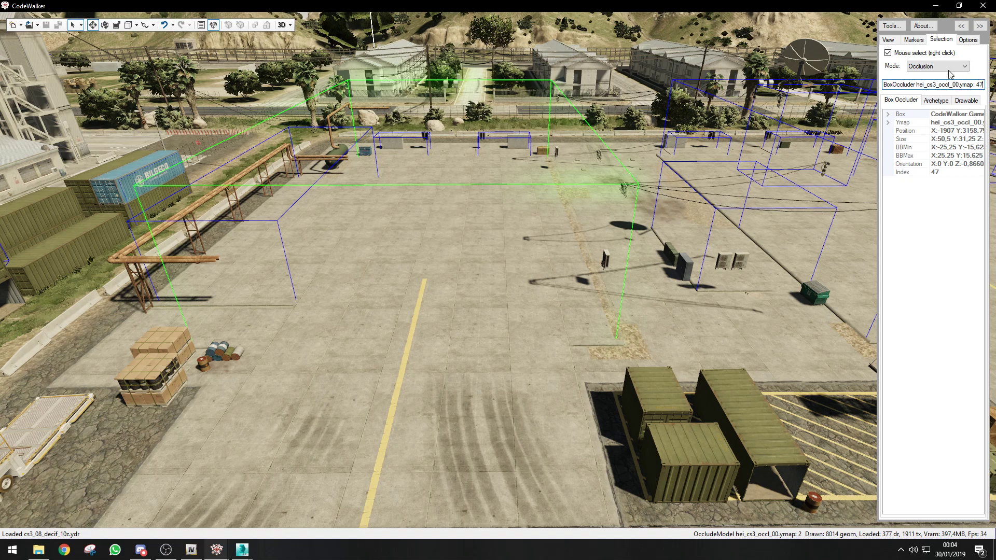
# Check the collision export in 3ds Max and return to CodeWalker.
pyautogui.moveTo(242, 549)
pyautogui.click(242, 529)
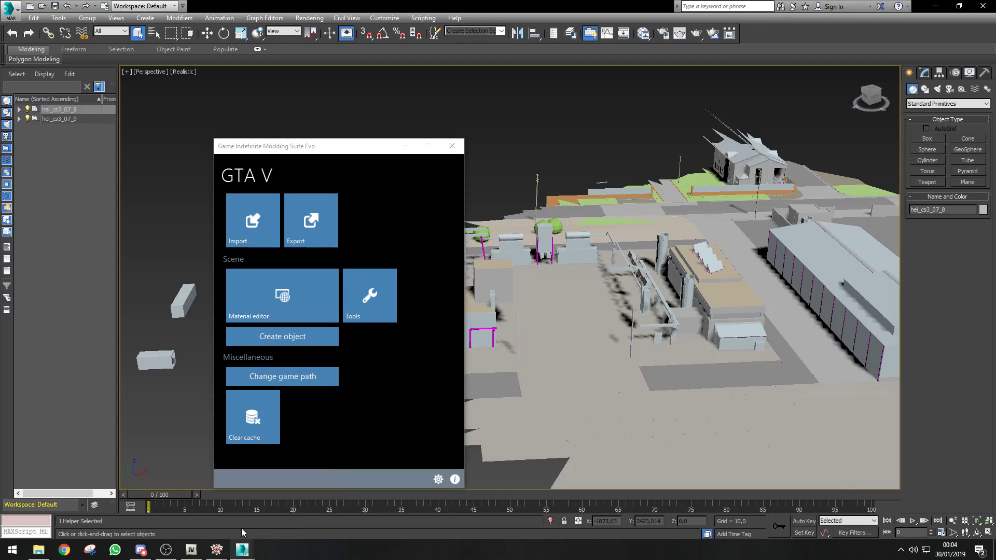
pyautogui.click(217, 549)
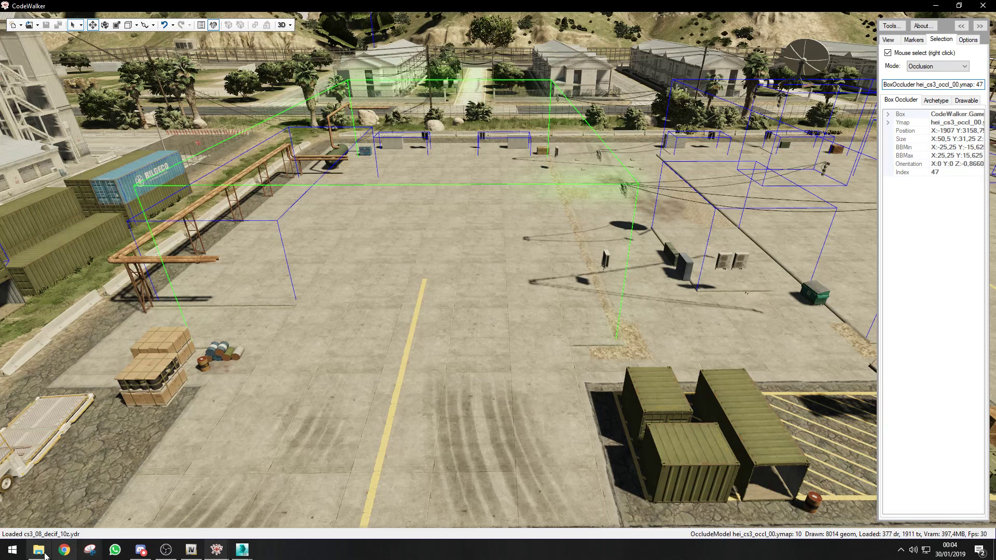
# Switch to OpenIV and look through the country_03, country_03_metadata, cs3_04 and cs3_07 archives for the hei_cs3_occl_00 map file.
pyautogui.click(191, 549)
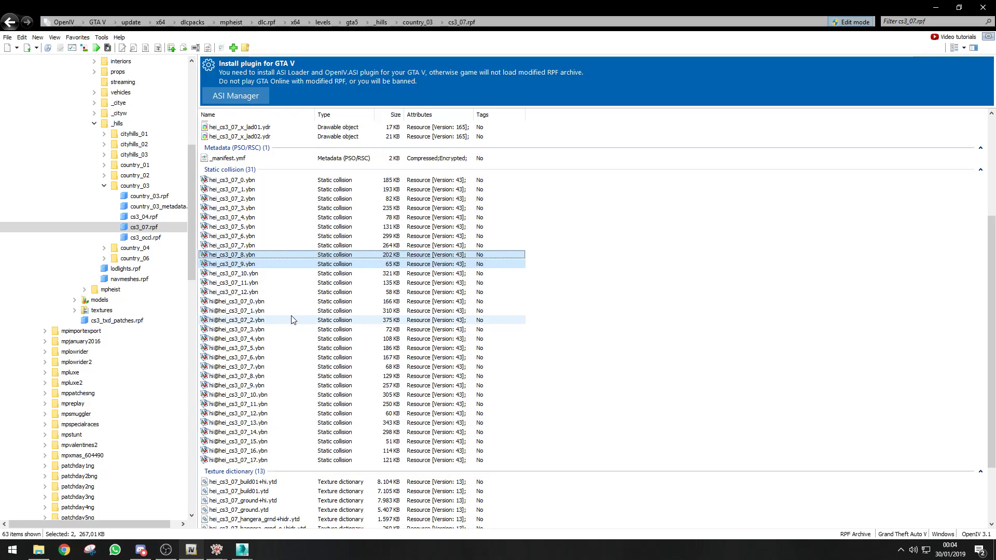
pyautogui.scroll(1, 149, 253)
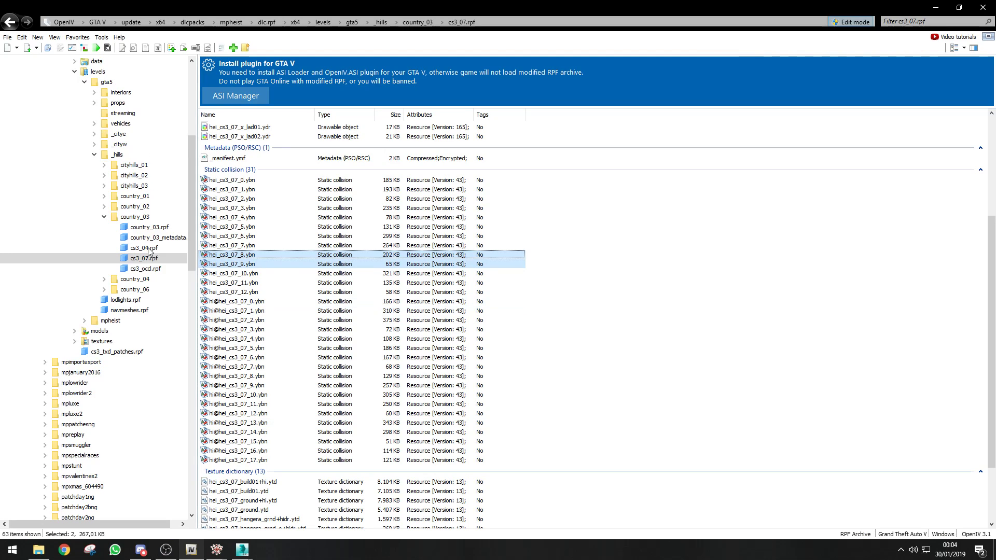
pyautogui.scroll(1, 168, 270)
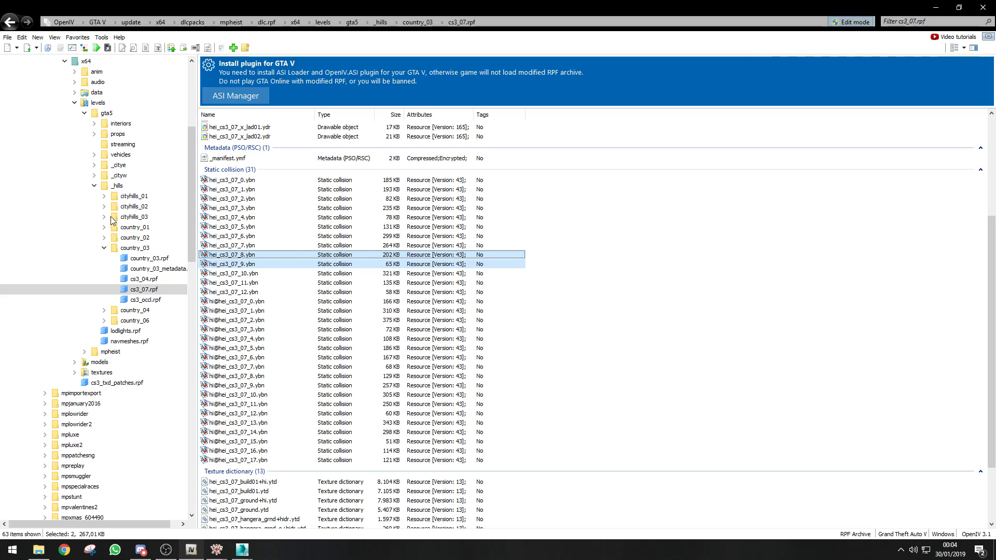
pyautogui.click(145, 263)
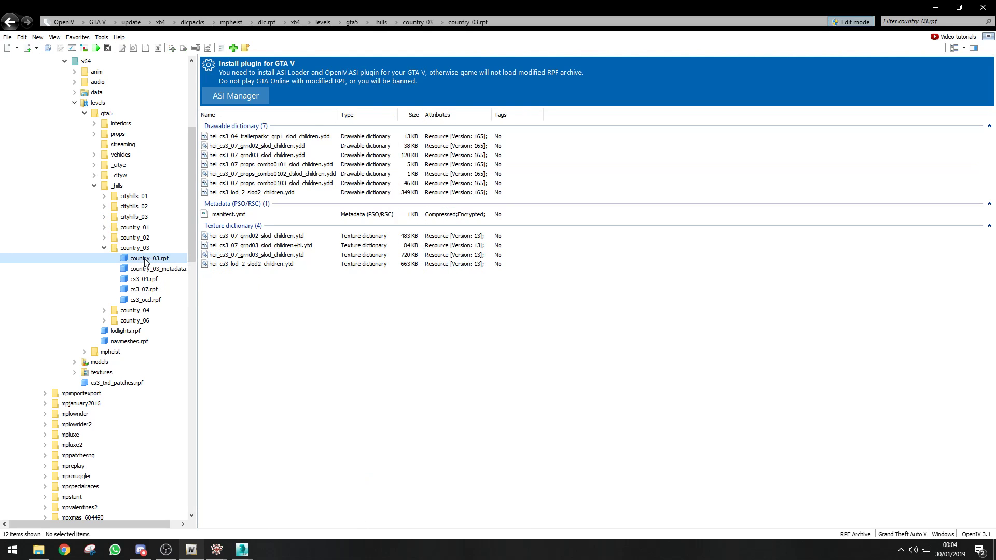
pyautogui.click(151, 269)
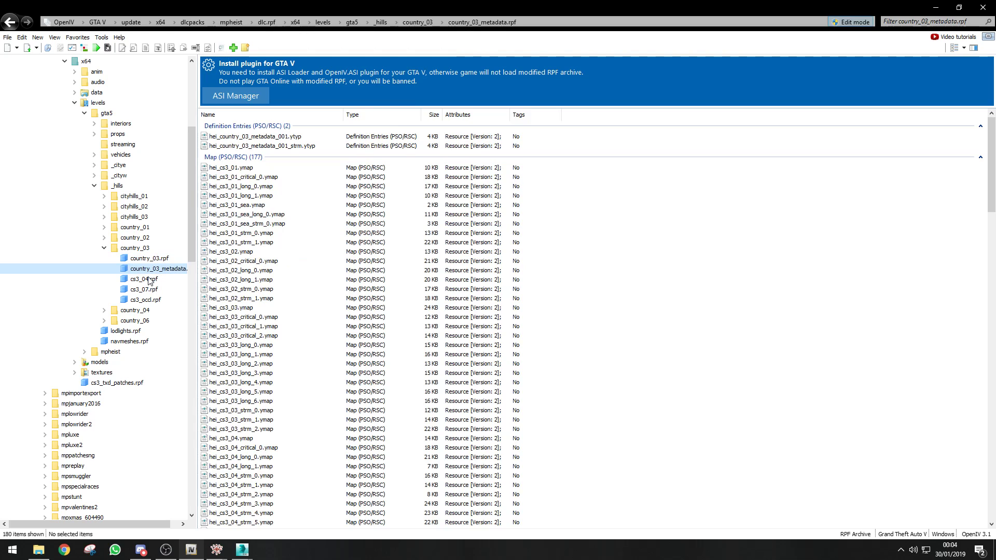
pyautogui.click(149, 280)
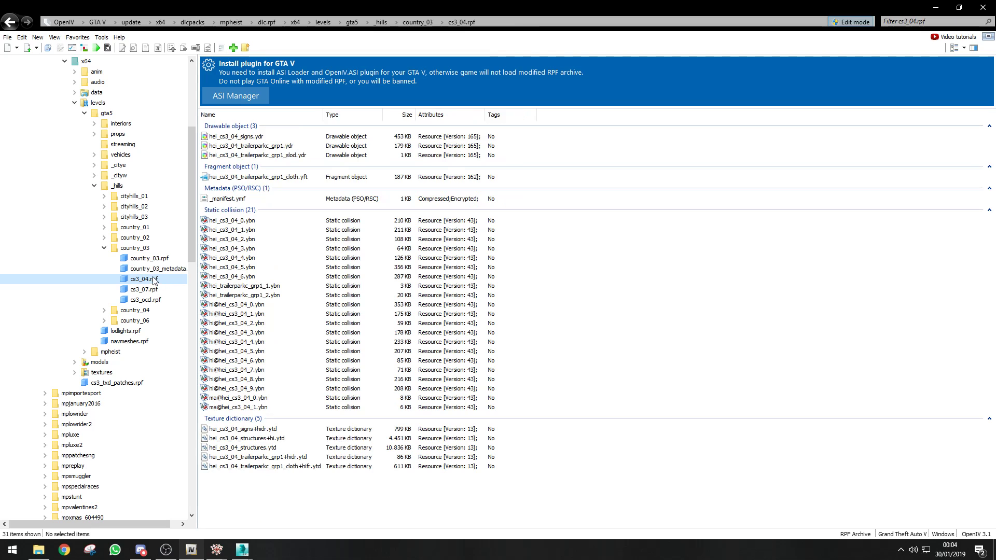
pyautogui.click(156, 289)
pyautogui.scroll(-10, 323, 310)
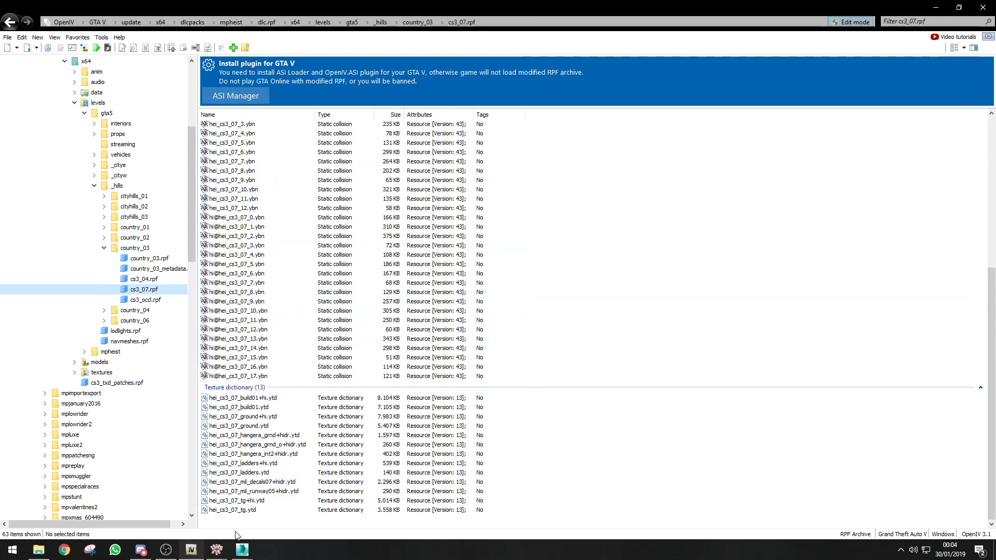
# Search the _hills folder and the full file list of the country_03_metadata archive for the occlusion map.
pyautogui.scroll(2, 161, 338)
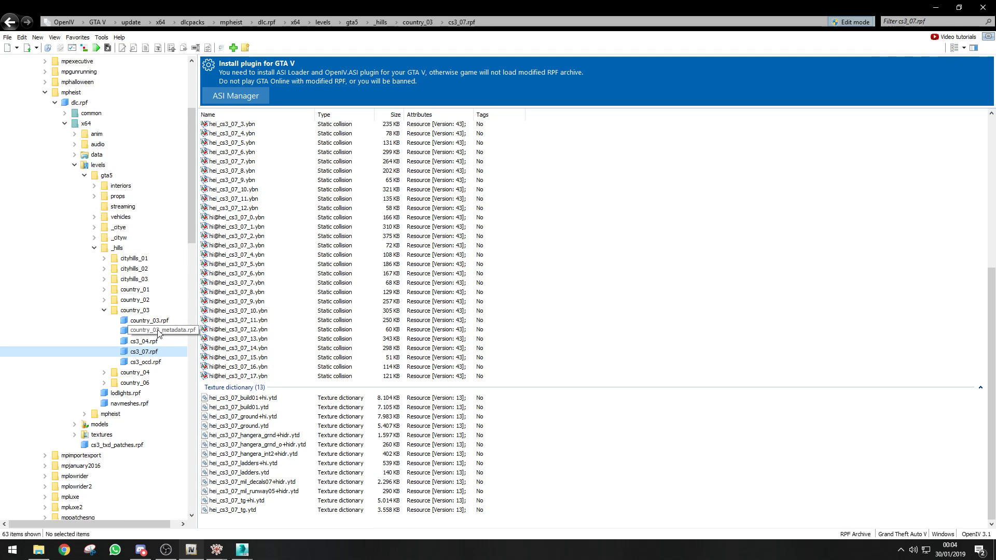
pyautogui.click(118, 249)
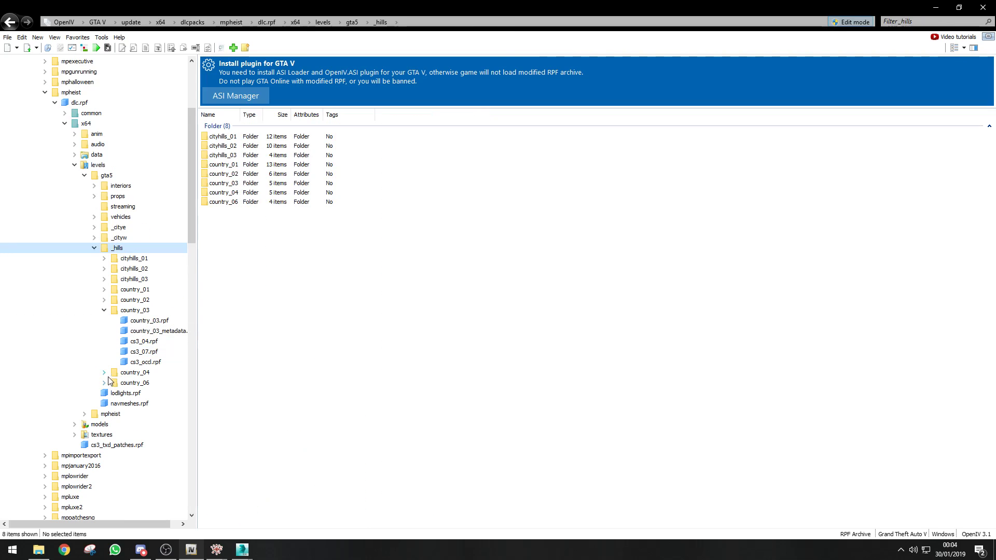
pyautogui.click(125, 394)
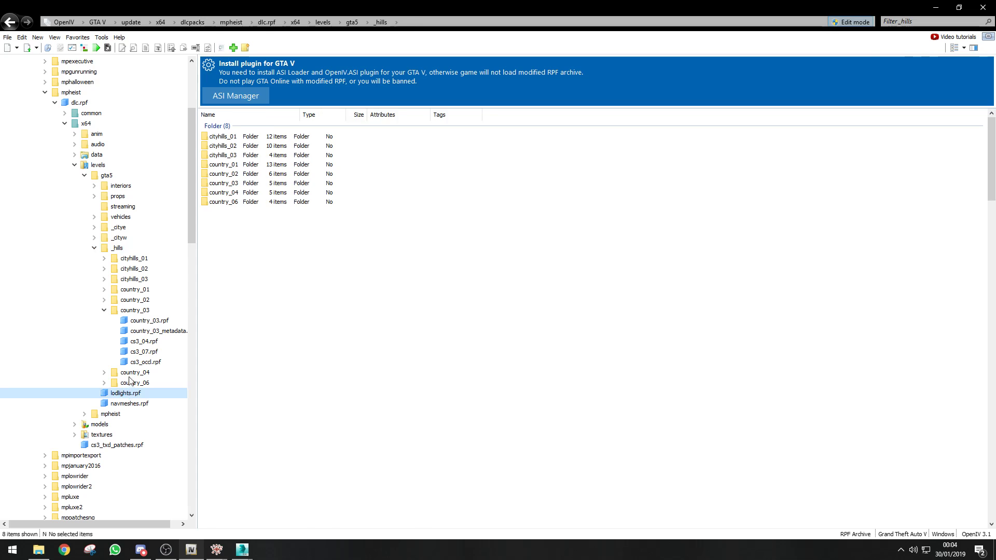
pyautogui.click(141, 324)
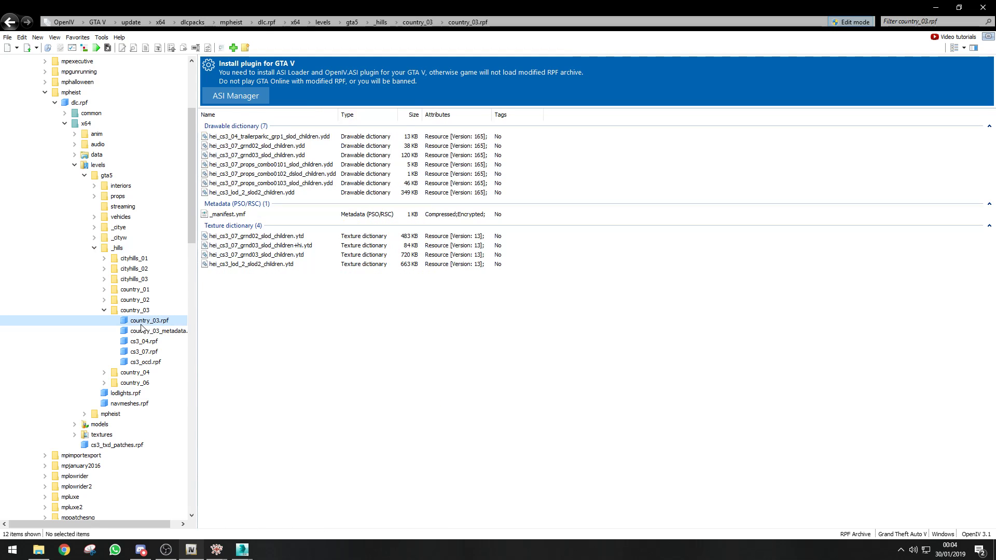
pyautogui.click(147, 332)
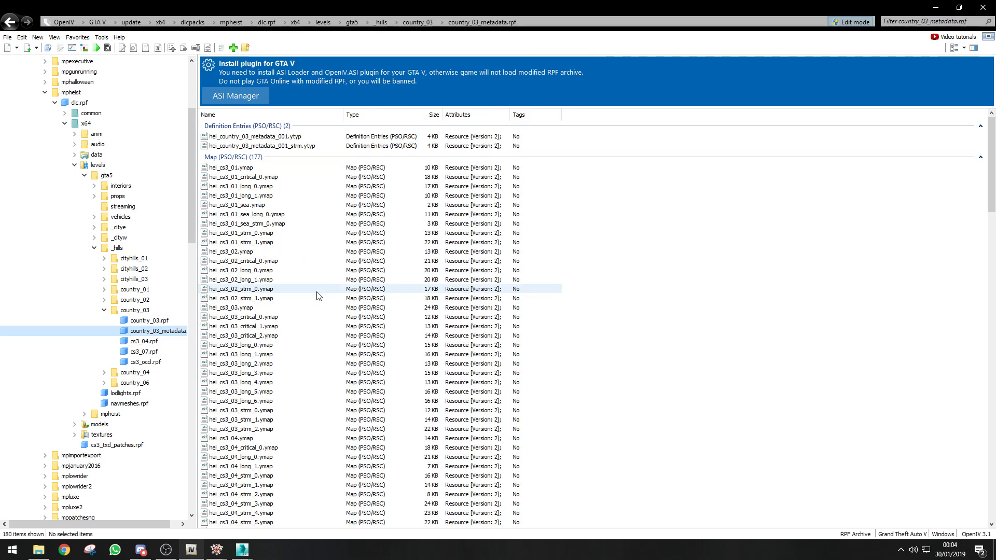
pyautogui.scroll(-20, 324, 290)
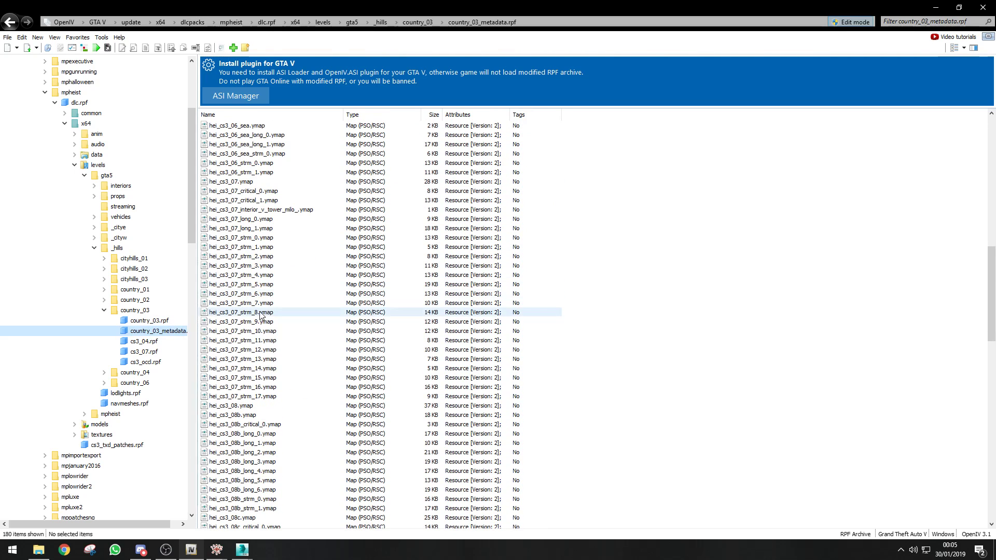
pyautogui.scroll(-12, 278, 394)
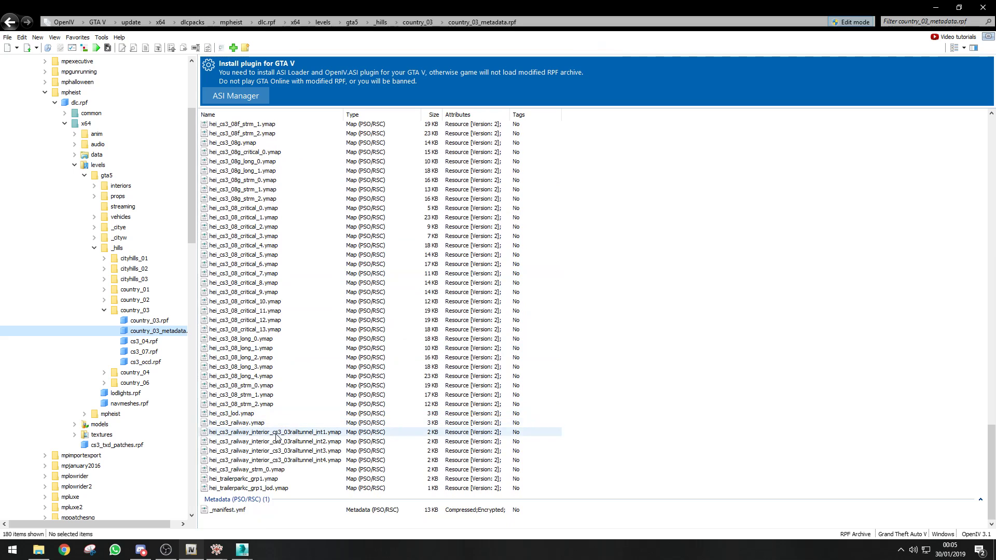
pyautogui.scroll(20, 277, 438)
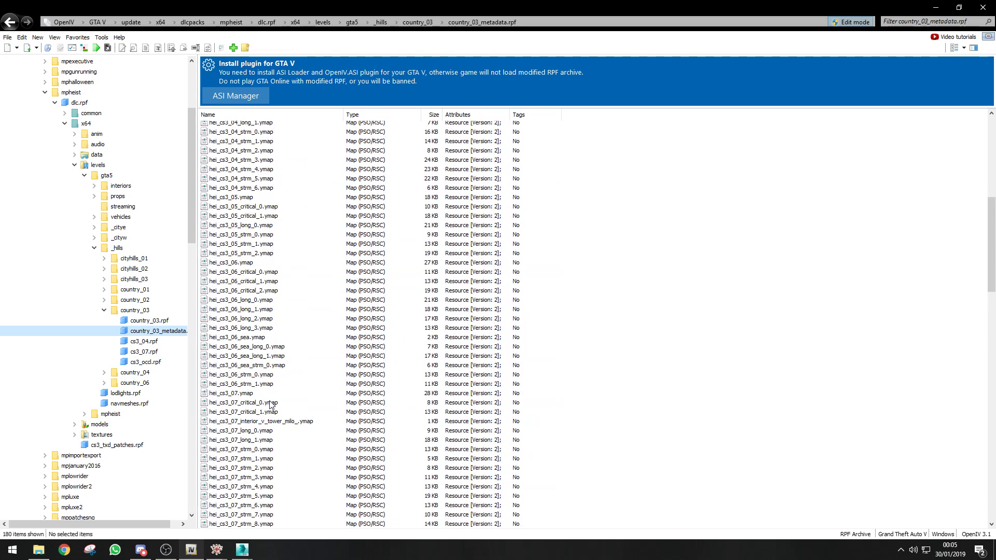
pyautogui.scroll(2, 269, 403)
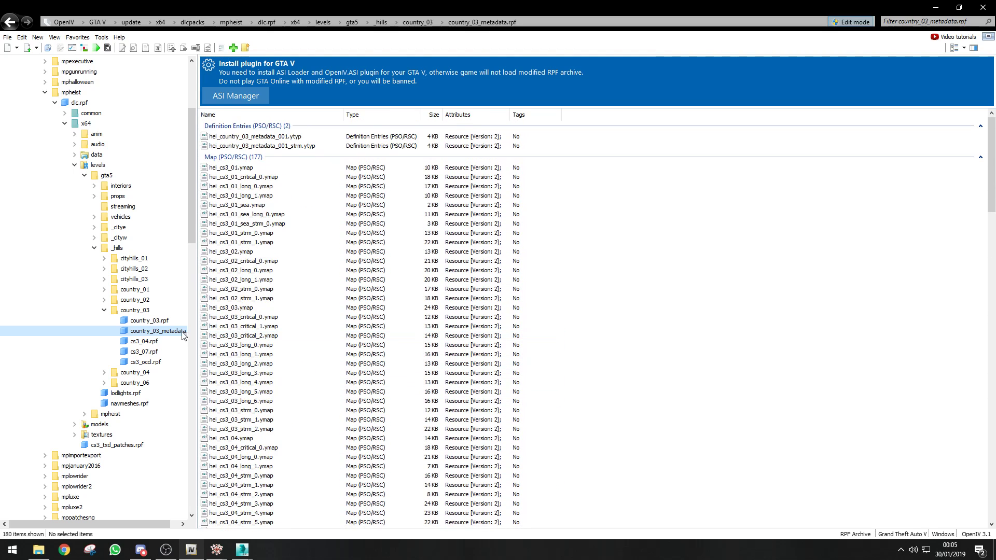
# Open the cs3_occl.rpf archive in country_03 and start a META/XML export of hei_cs3_occl_00.ymap.
pyautogui.click(155, 321)
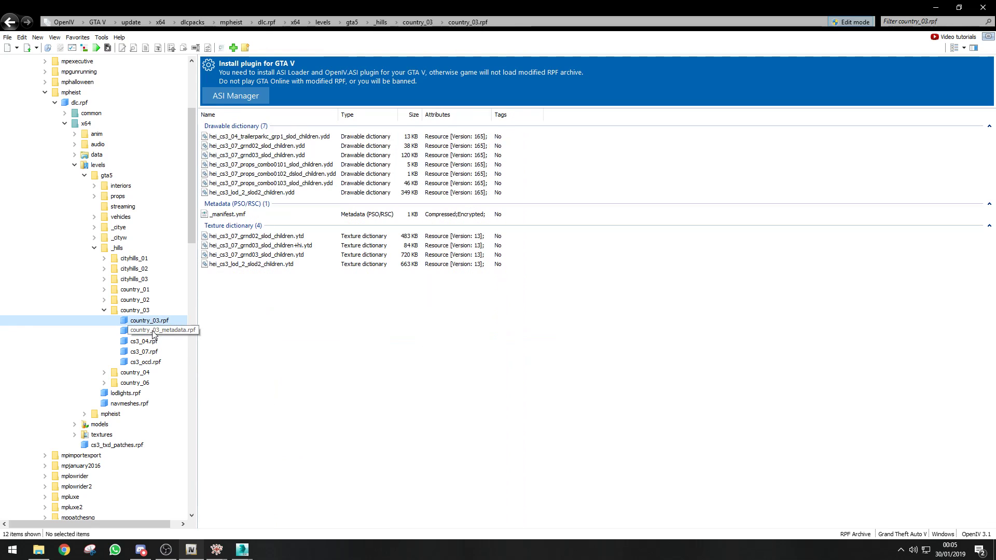
pyautogui.click(154, 342)
pyautogui.click(155, 362)
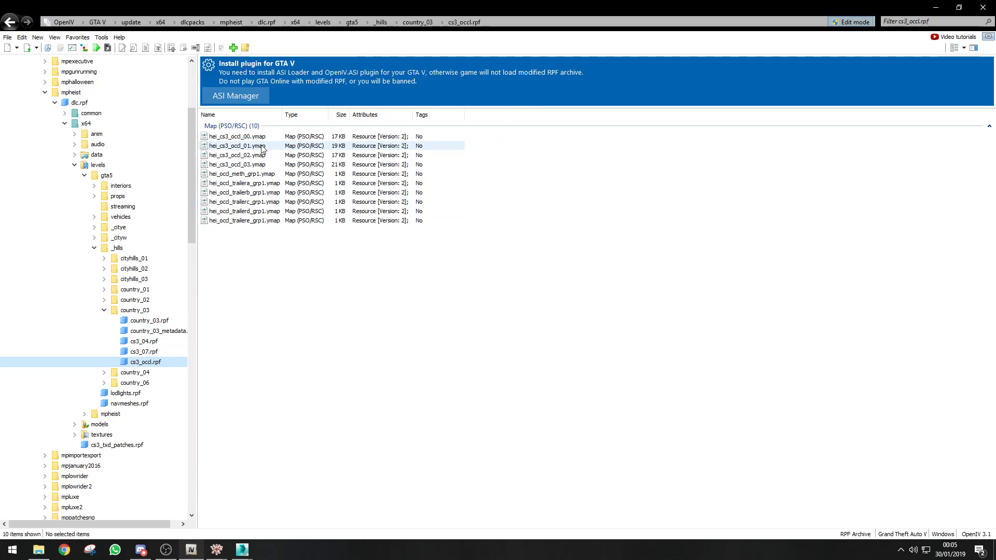
pyautogui.click(248, 136)
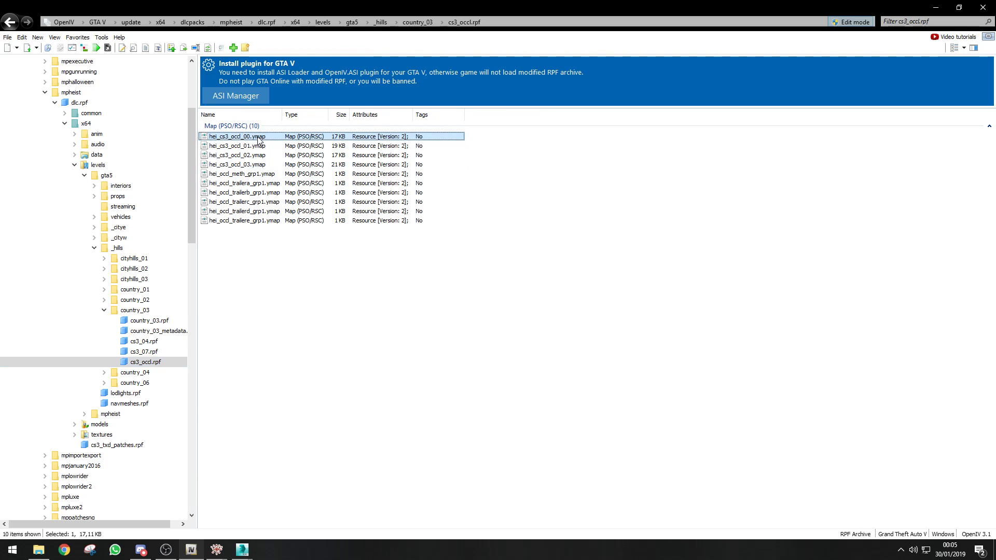
pyautogui.rightClick(258, 137)
pyautogui.click(261, 137)
pyautogui.rightClick(261, 138)
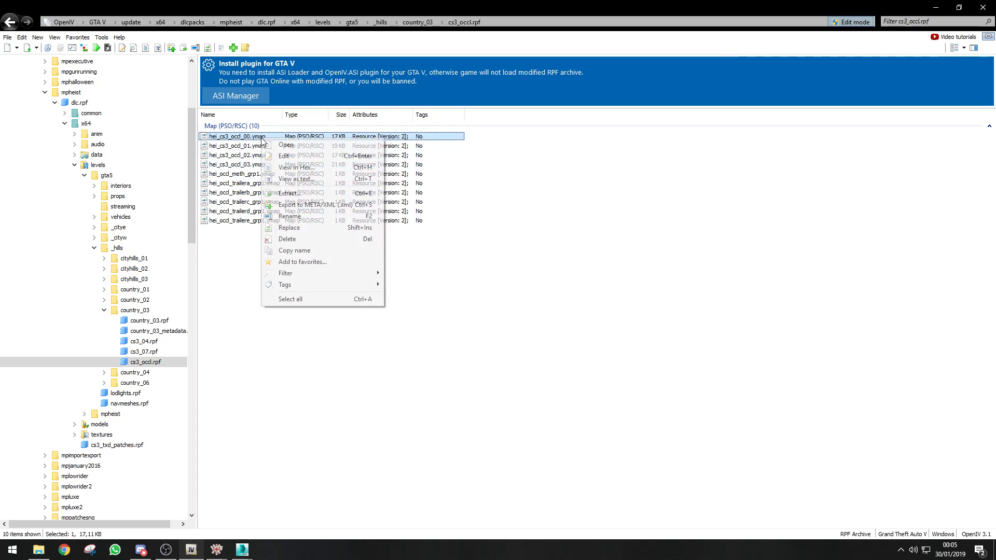
pyautogui.click(326, 207)
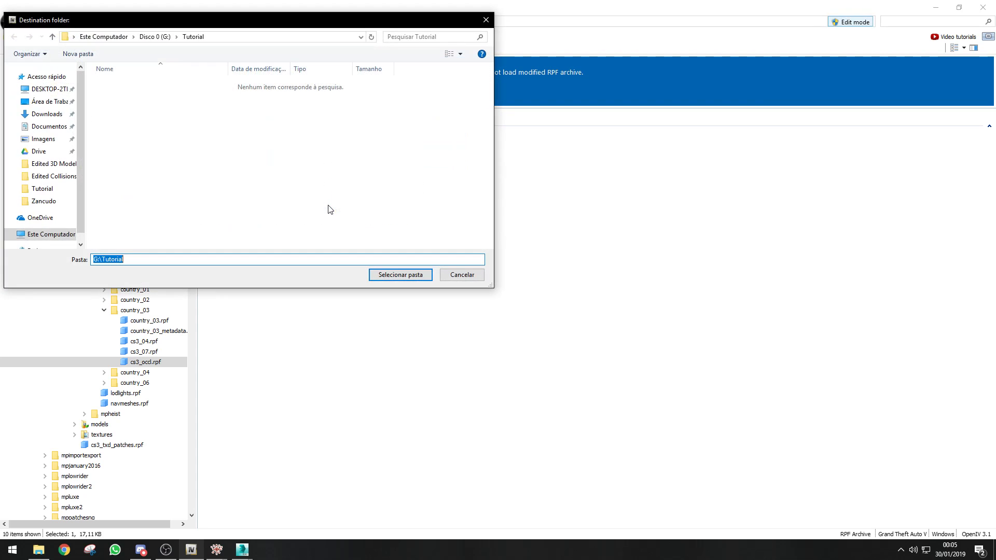
# Cancel the running FlightsMap file copy and export the occlusion map's XML into the Tutorial folder.
pyautogui.click(43, 103)
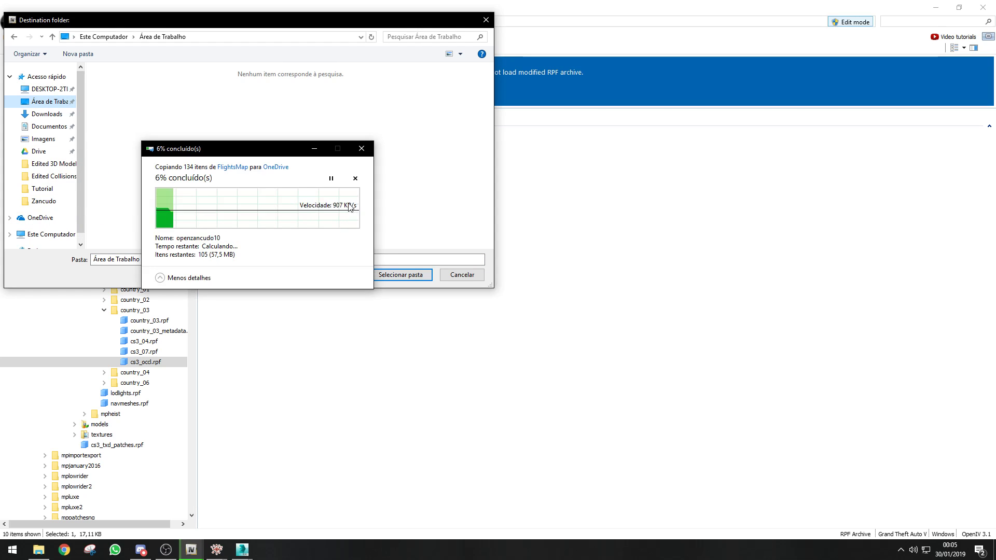
pyautogui.click(354, 180)
pyautogui.scroll(-1, 52, 188)
pyautogui.click(47, 170)
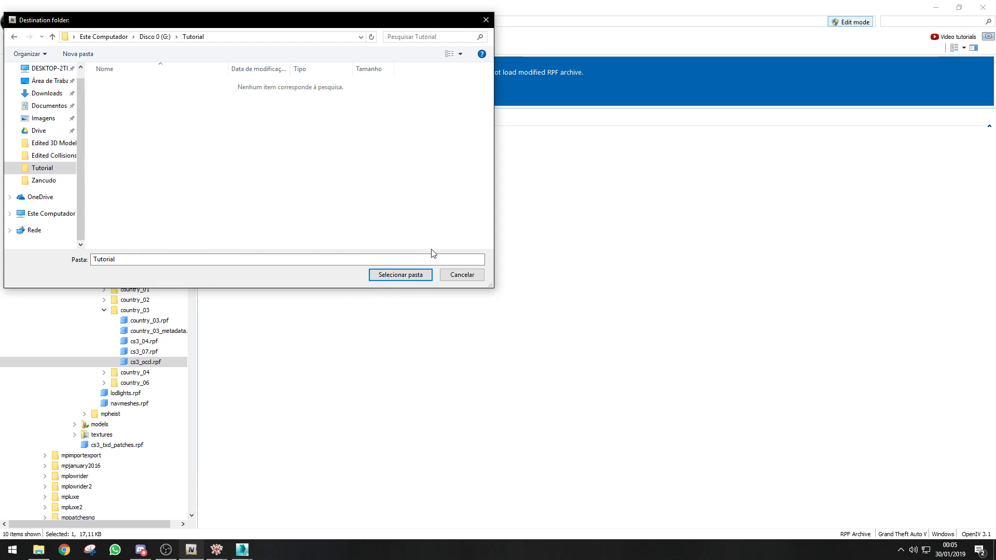
pyautogui.click(399, 275)
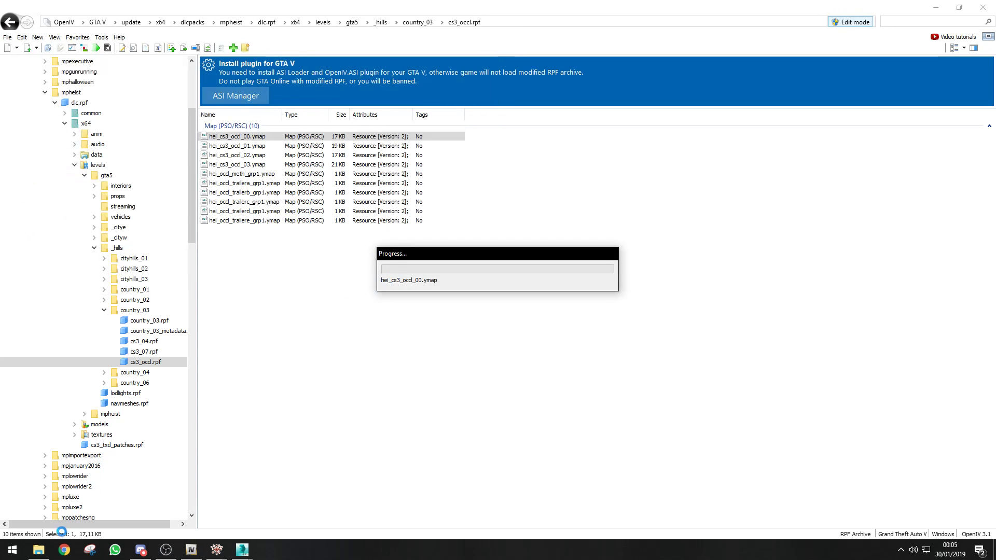
# Open the exported hei_cs3_occl_00.ymap XML from the Tutorial folder in Notepad++ and maximize the editor.
pyautogui.click(38, 550)
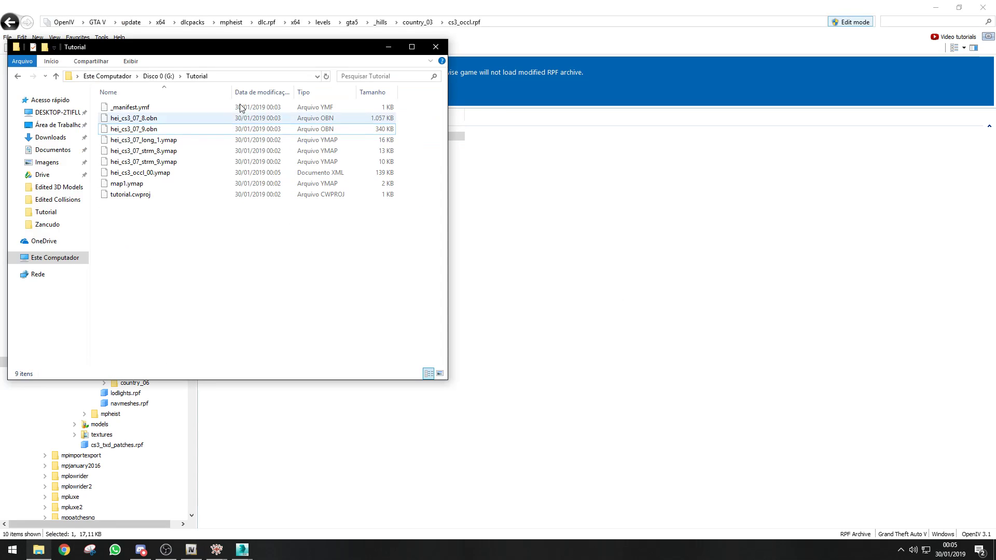
pyautogui.moveTo(216, 54); pyautogui.dragTo(360, 95)
pyautogui.click(302, 214)
pyautogui.rightClick(301, 213)
pyautogui.click(332, 242)
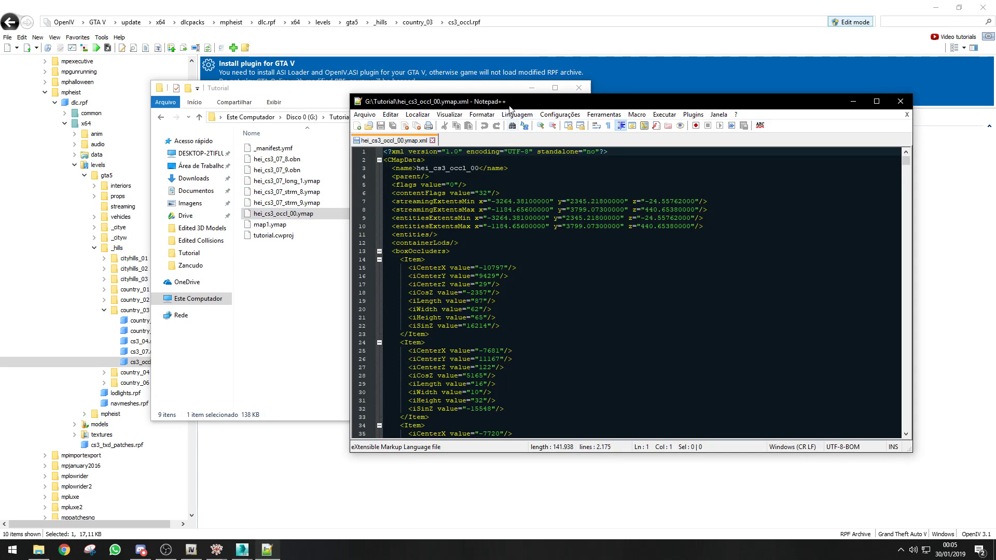
pyautogui.doubleClick(510, 102)
# Switch to CodeWalker, inspect the selected box occluder over the removed hangar and highlight its index number.
pyautogui.moveTo(217, 550)
pyautogui.click(194, 515)
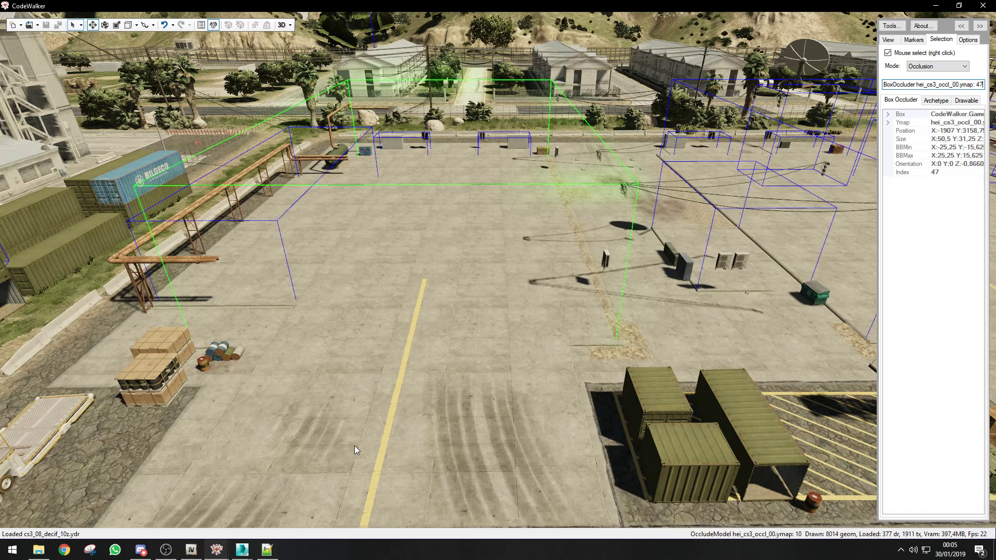
pyautogui.press('d')
pyautogui.press('s')
pyautogui.press('w')
pyautogui.press('a')
pyautogui.moveTo(428, 375); pyautogui.dragTo(426, 363)
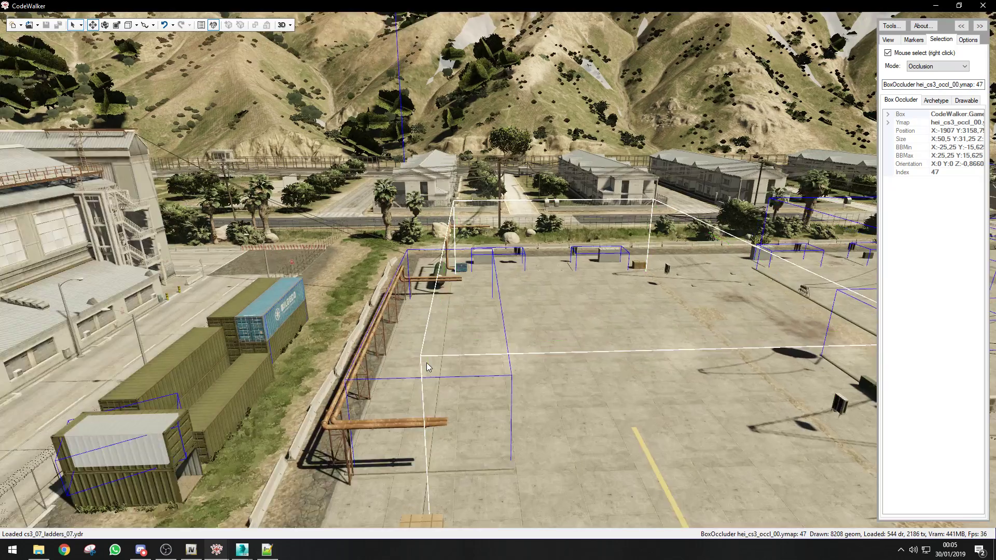
pyautogui.press('s')
pyautogui.press('d')
pyautogui.doubleClick(979, 85)
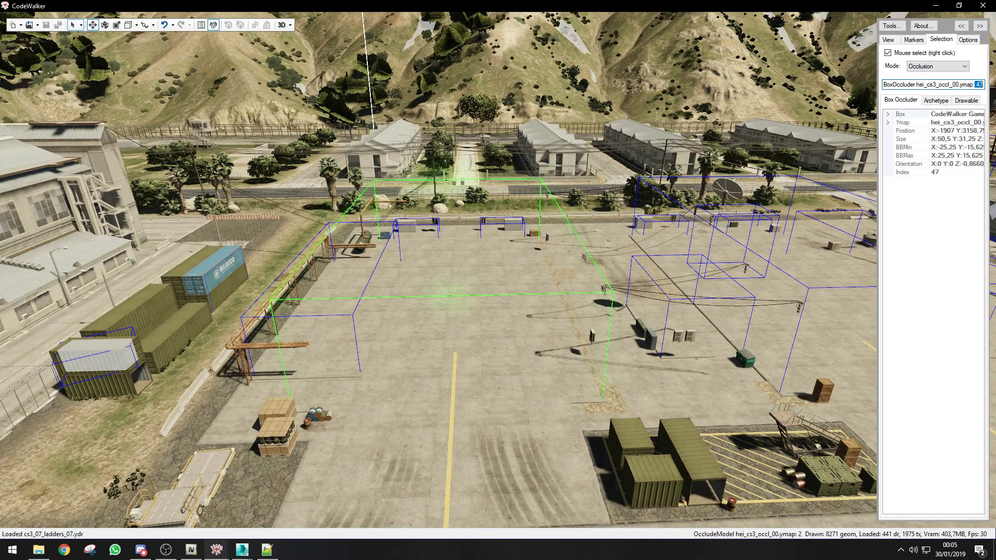
# Return to the occlusion XML and examine the fields of the first boxOccluders items, from iCenterX to iSinZ.
pyautogui.click(945, 7)
pyautogui.click(190, 327)
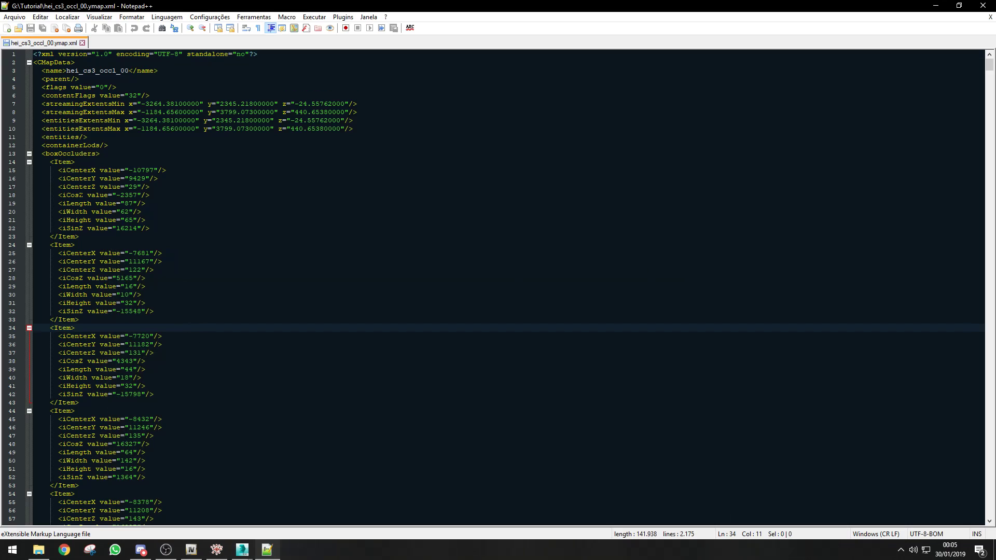
pyautogui.moveTo(43, 171); pyautogui.dragTo(93, 203)
pyautogui.click(155, 237)
pyautogui.moveTo(150, 229); pyautogui.dragTo(60, 171)
pyautogui.click(111, 204)
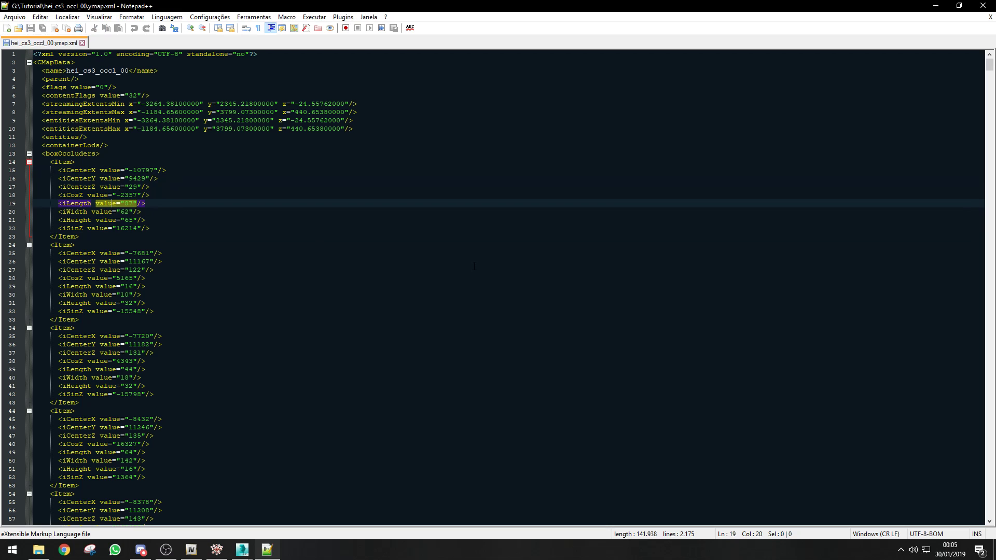
pyautogui.scroll(-3, 88, 239)
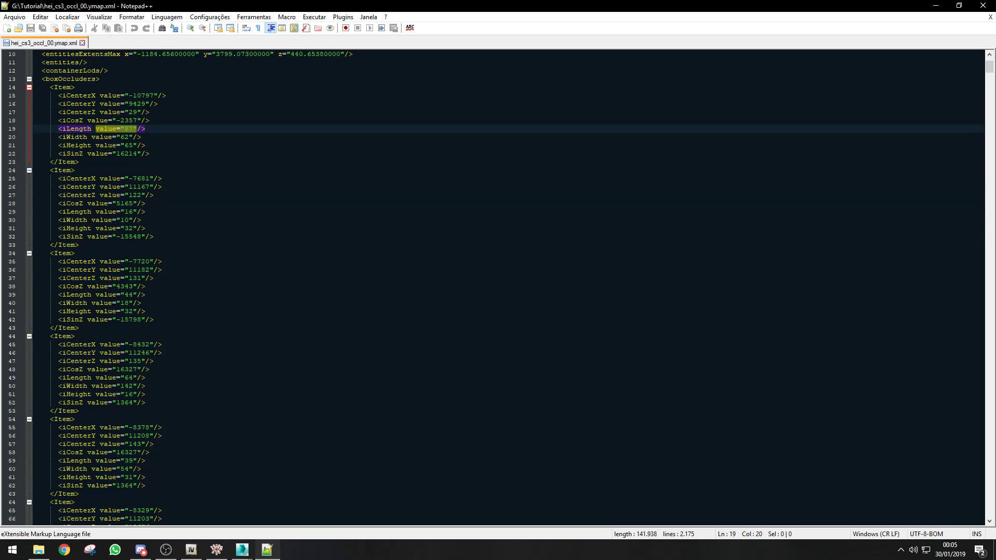
pyautogui.scroll(3, 155, 337)
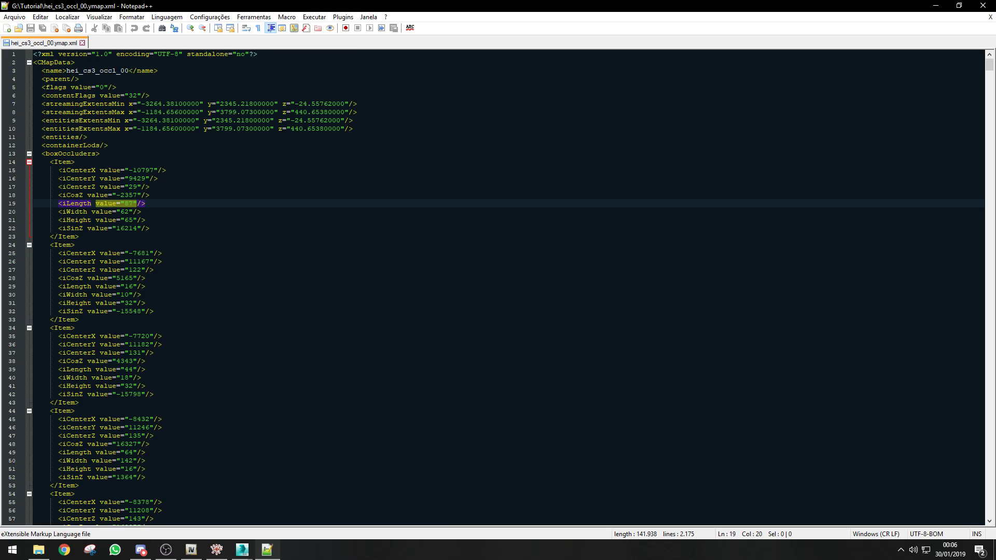
pyautogui.moveTo(46, 162); pyautogui.dragTo(81, 321)
pyautogui.click(167, 205)
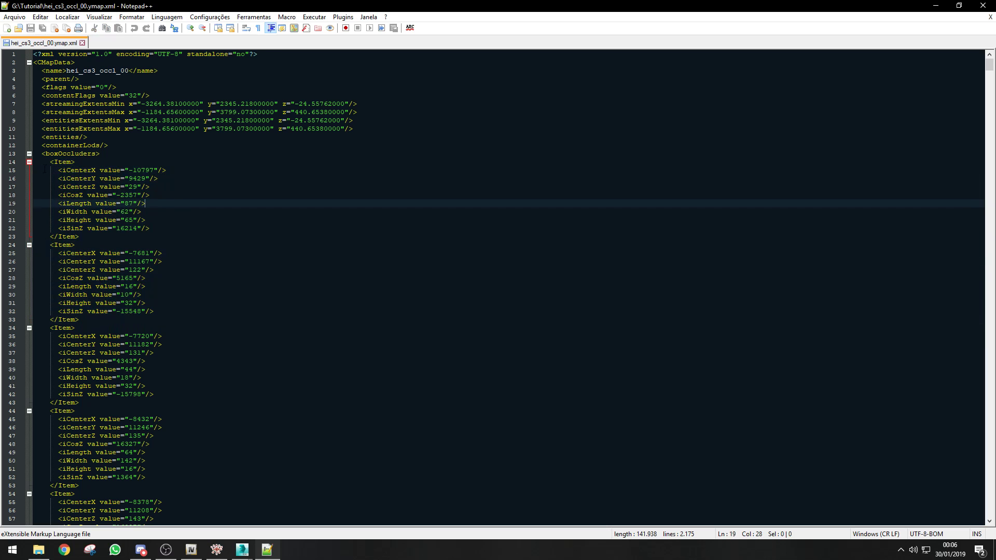
# Count the first boxOccluders items in order and recheck the hangar occluder's index in CodeWalker.
pyautogui.click(9, 164)
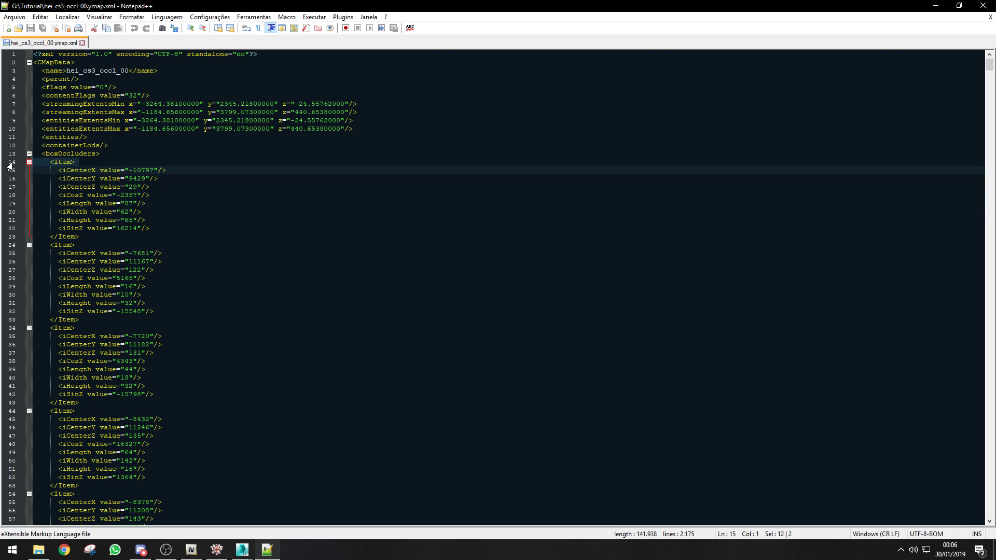
pyautogui.click(8, 248)
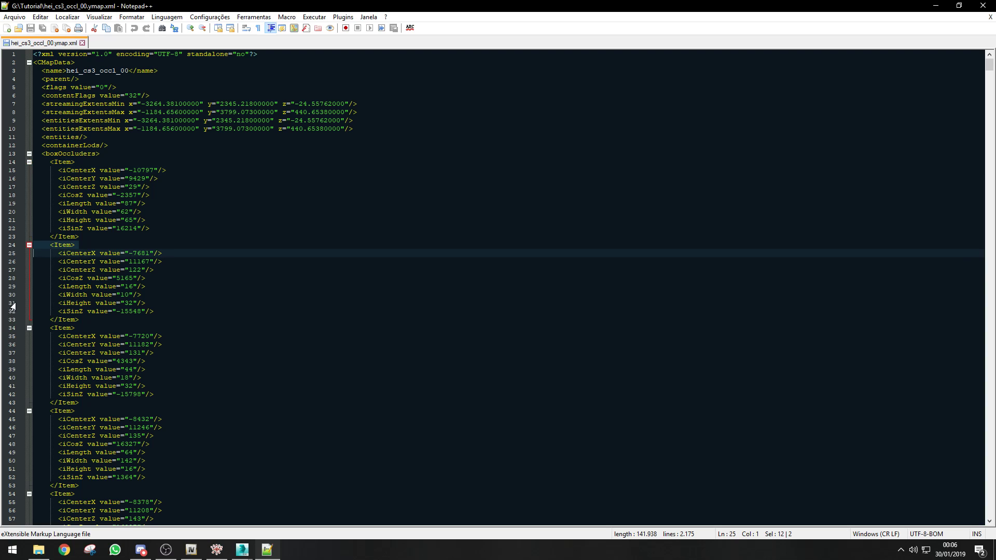
pyautogui.scroll(-1, 8, 340)
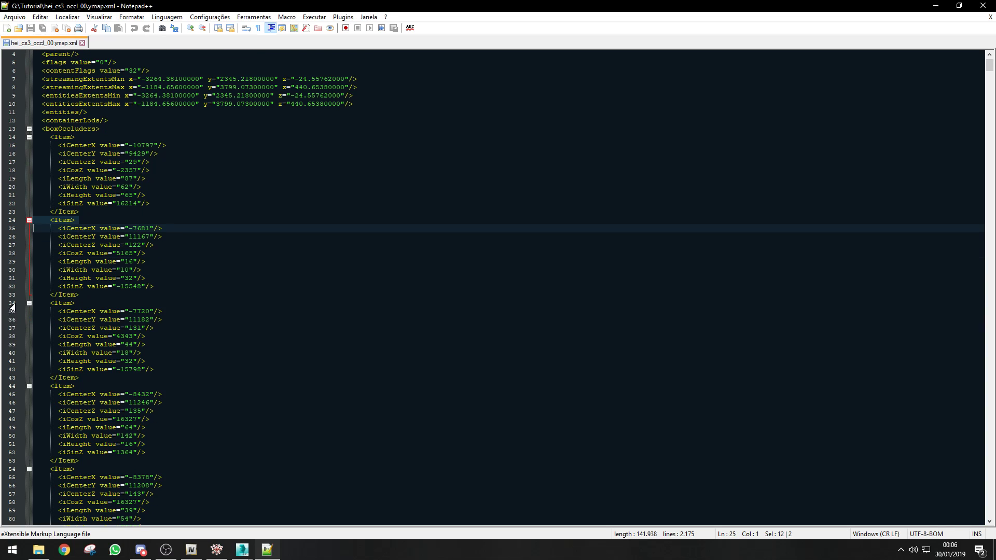
pyautogui.click(12, 304)
pyautogui.scroll(-1, 495, 289)
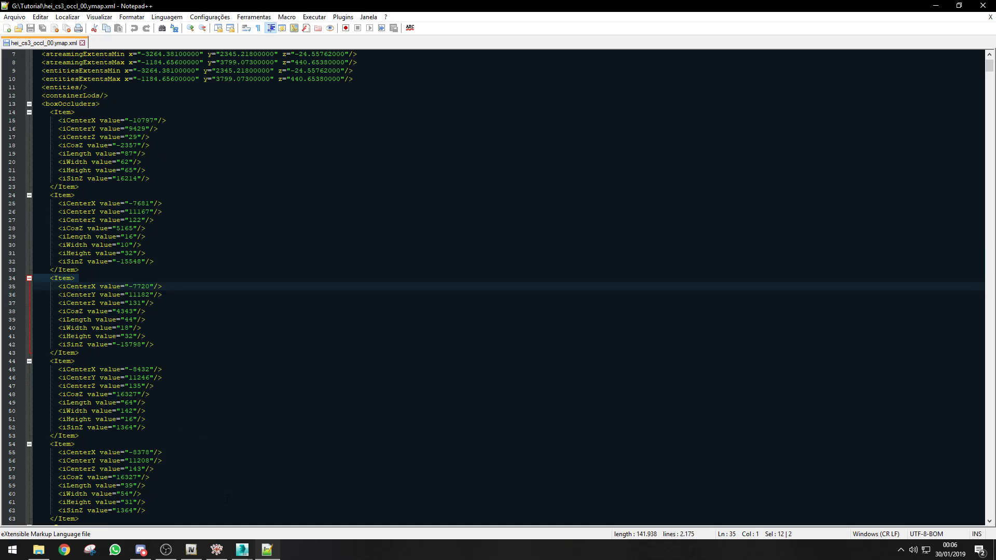
pyautogui.click(218, 549)
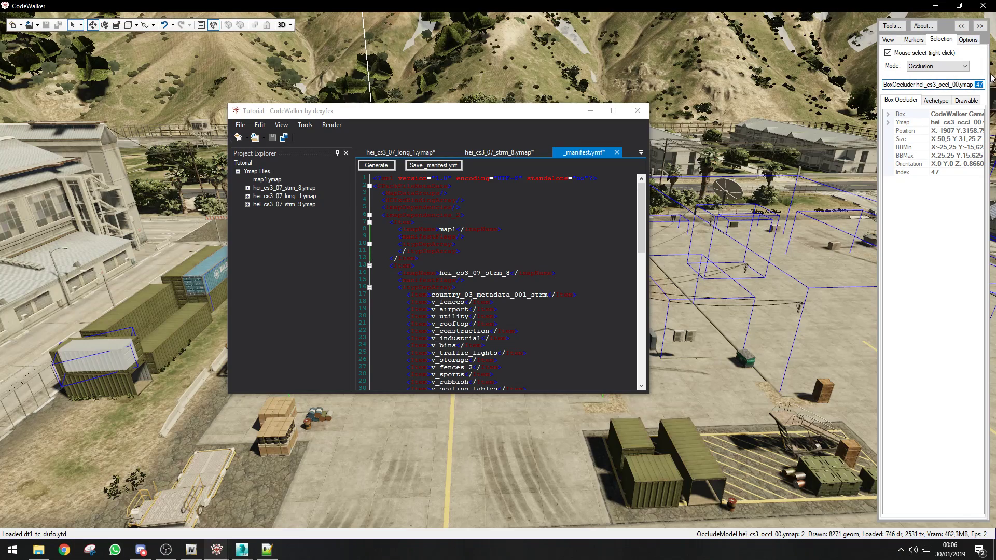
pyautogui.click(935, 8)
pyautogui.click(294, 319)
# Set iCenterZ to 0 in the boxOccluders item starting at line 484 and save the XML file.
pyautogui.scroll(-20, 295, 292)
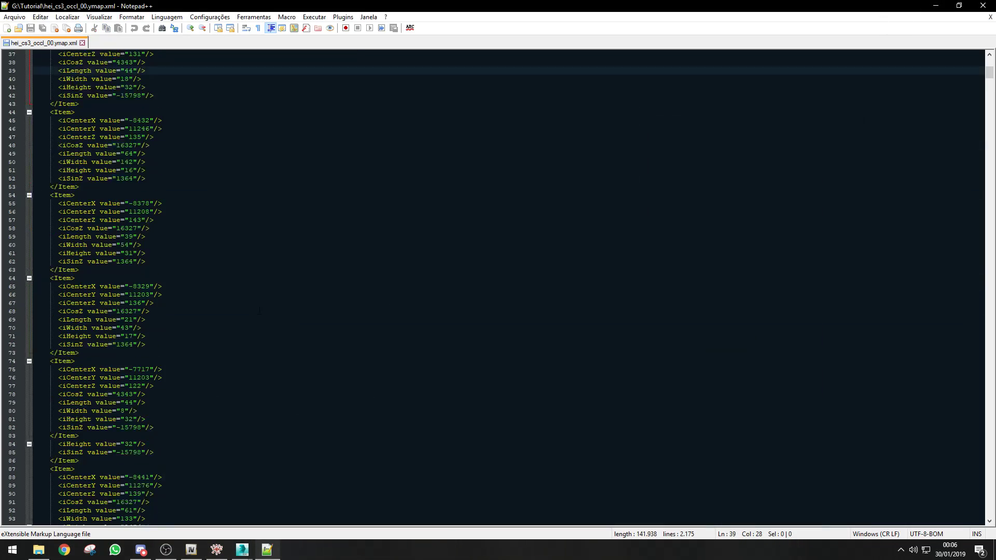
pyautogui.scroll(-20, 295, 292)
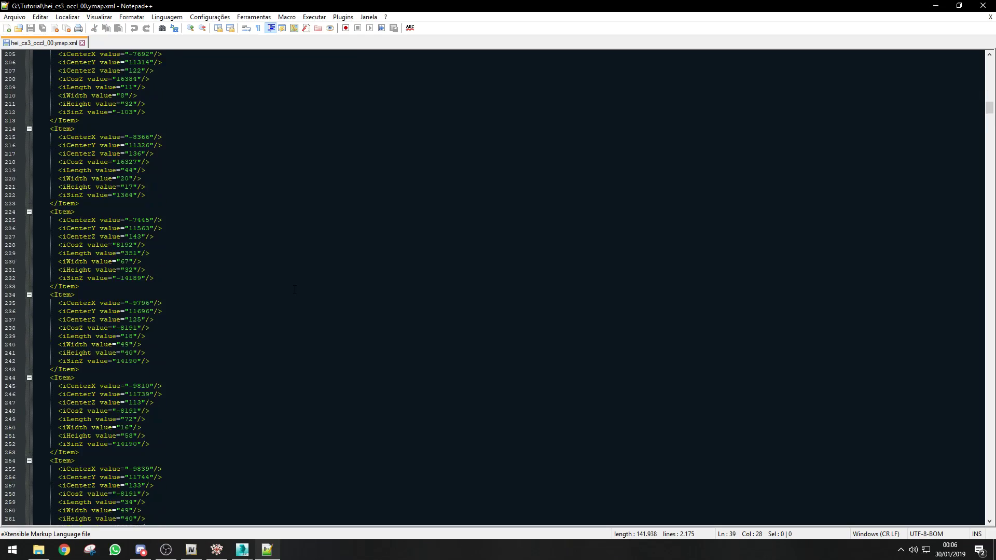
pyautogui.scroll(-20, 296, 289)
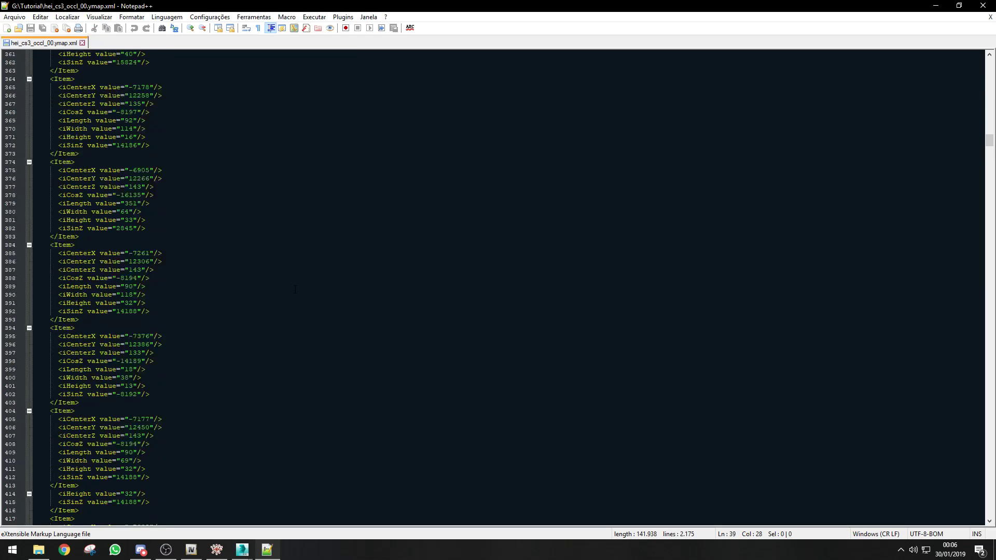
pyautogui.scroll(-19, 296, 289)
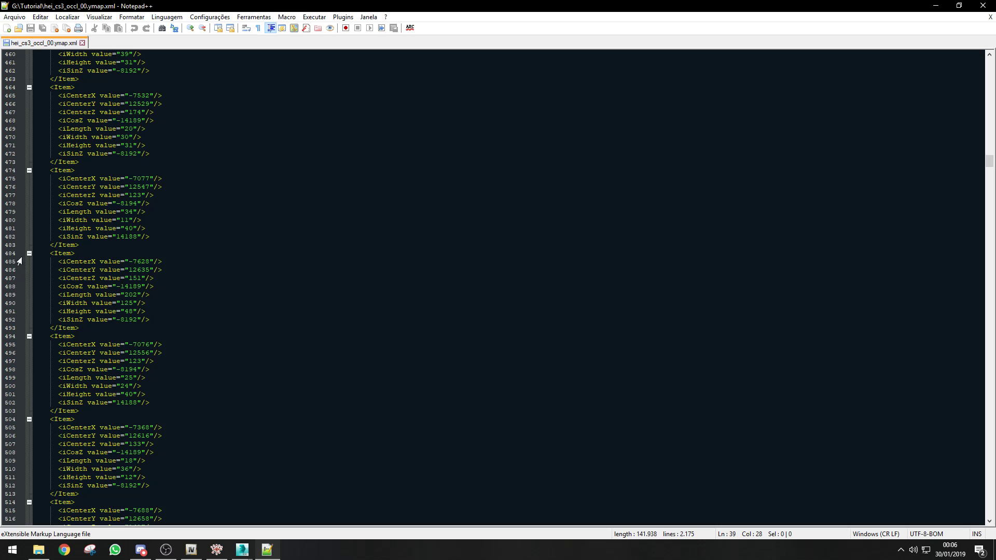
pyautogui.click(7, 254)
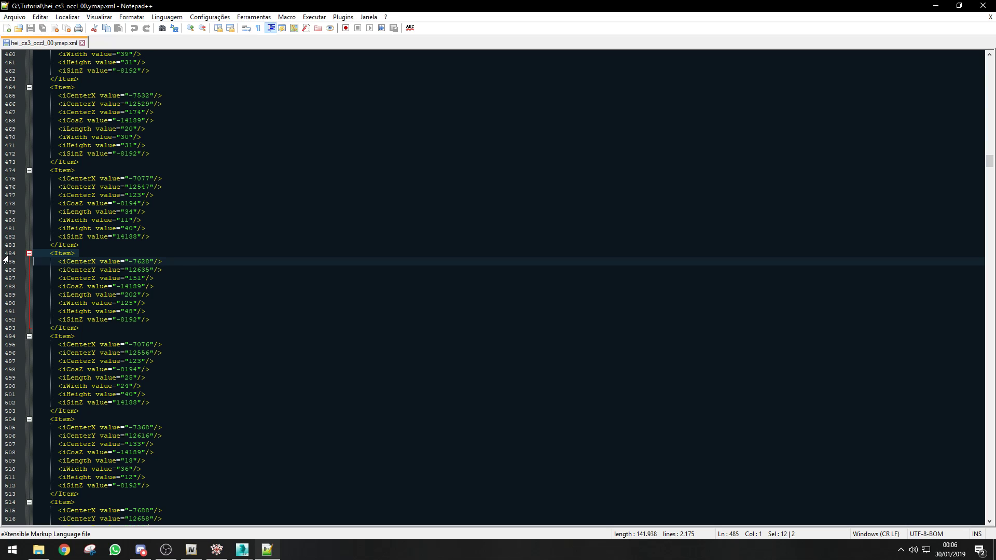
pyautogui.click(102, 270)
pyautogui.moveTo(126, 279); pyautogui.dragTo(140, 278)
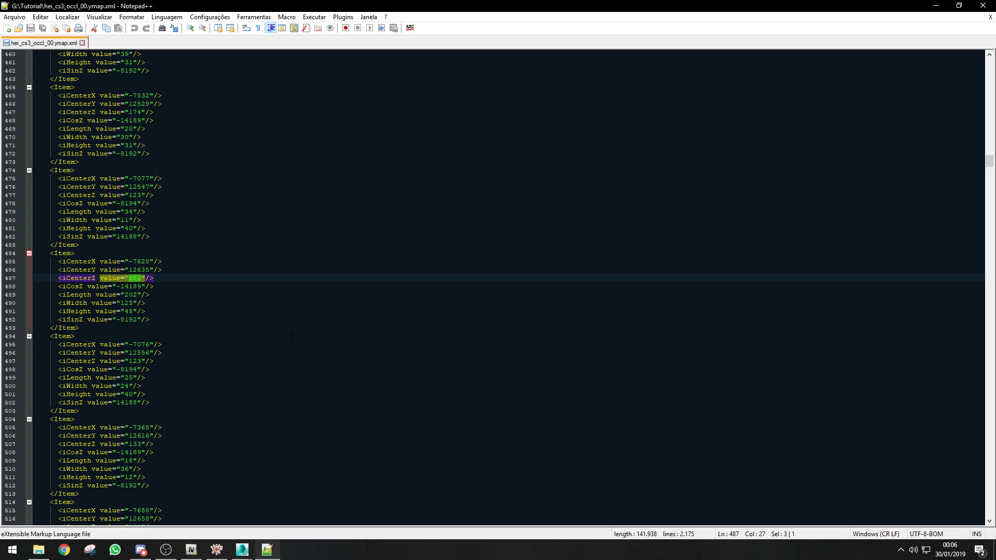
pyautogui.write('0')
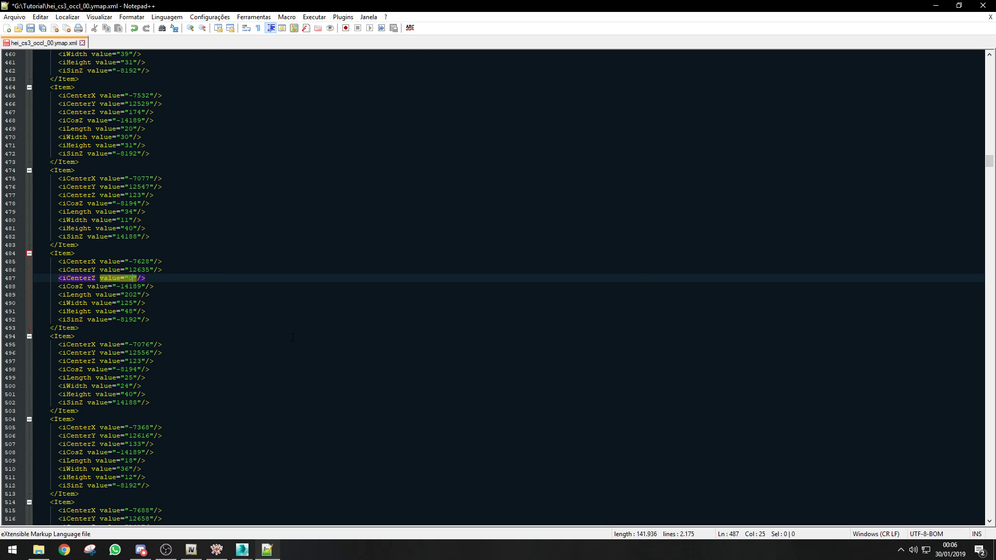
pyautogui.click(293, 338)
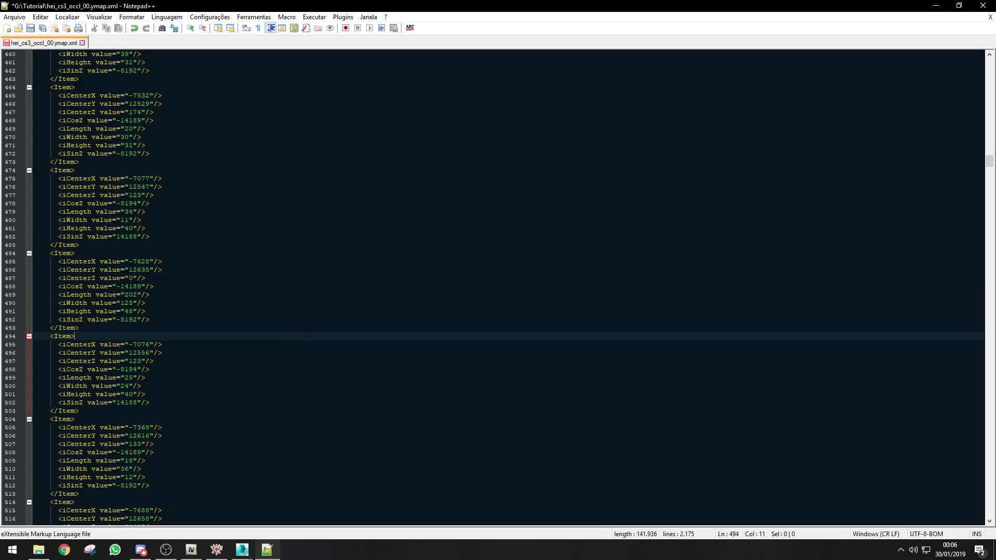
pyautogui.click(44, 28)
pyautogui.click(247, 268)
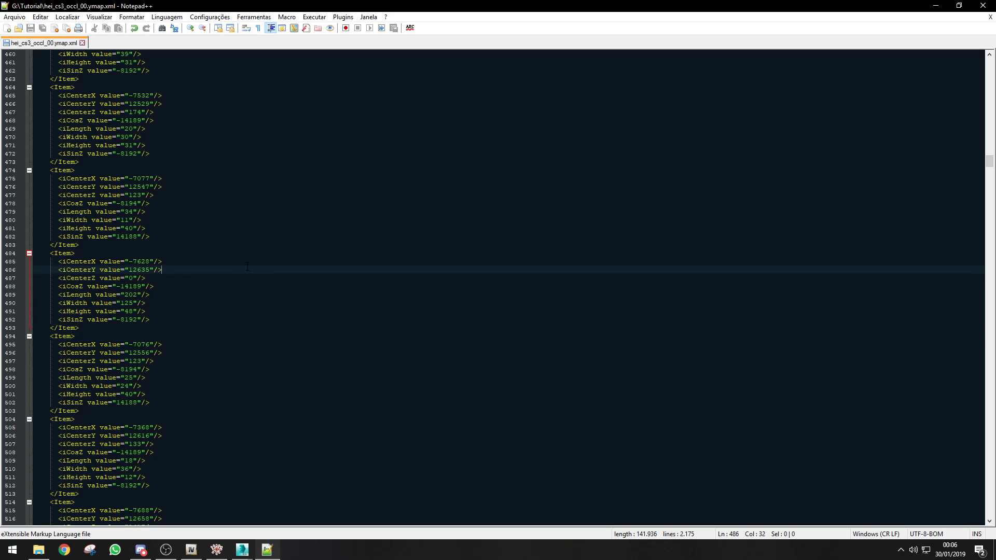
# Check the saved occlusion XML in the Tutorial folder and view the cs3_occl.rpf archive in OpenIV.
pyautogui.click(39, 550)
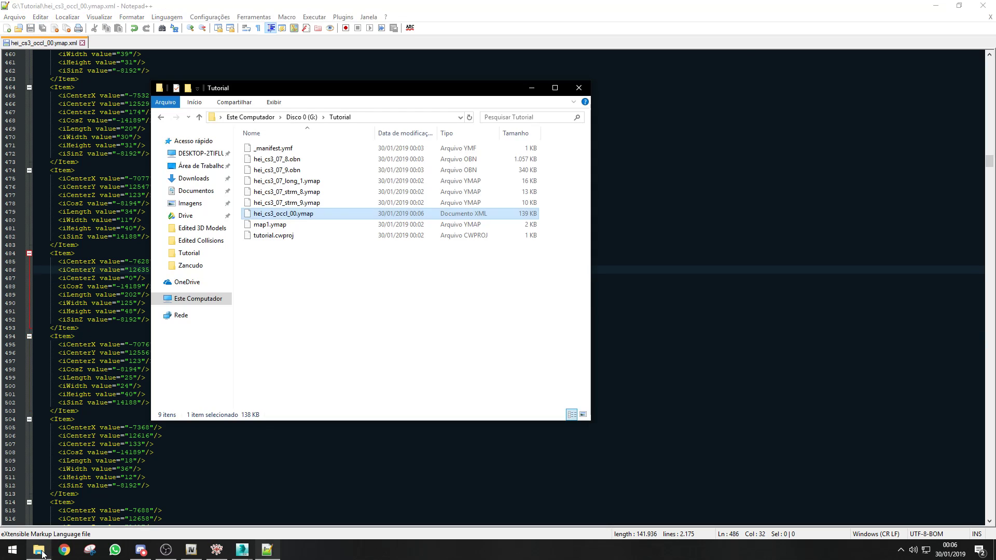
pyautogui.click(406, 293)
pyautogui.click(191, 550)
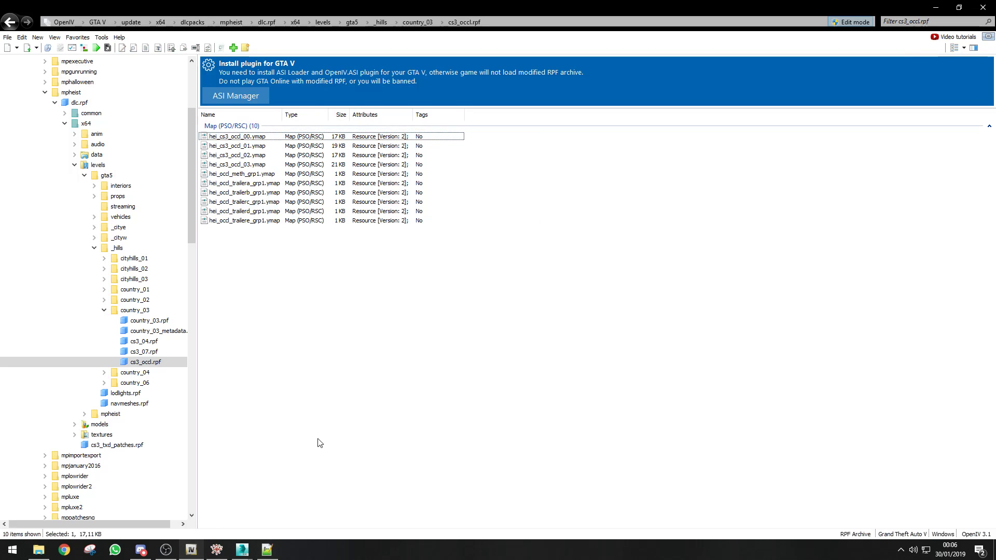
pyautogui.scroll(5, 185, 200)
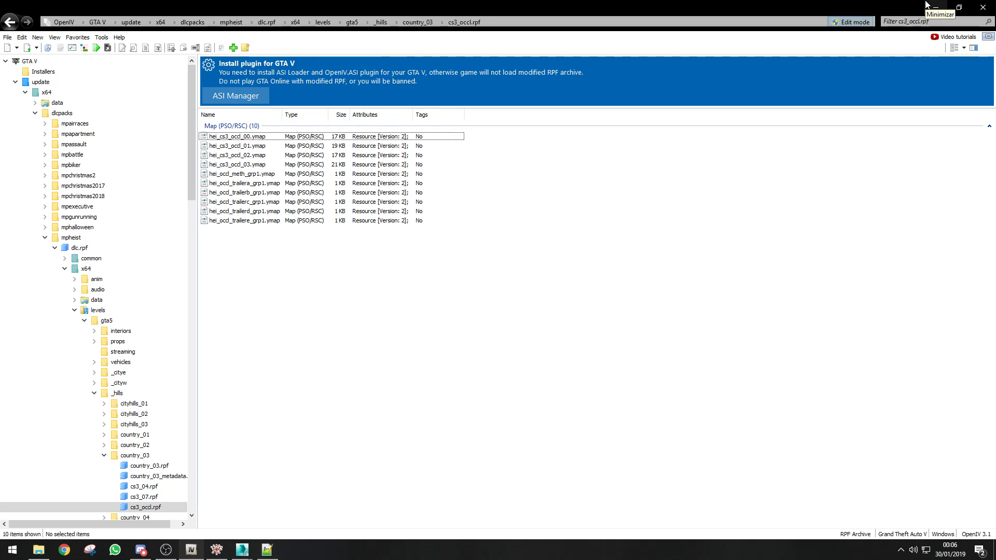
pyautogui.click(927, 4)
pyautogui.click(264, 557)
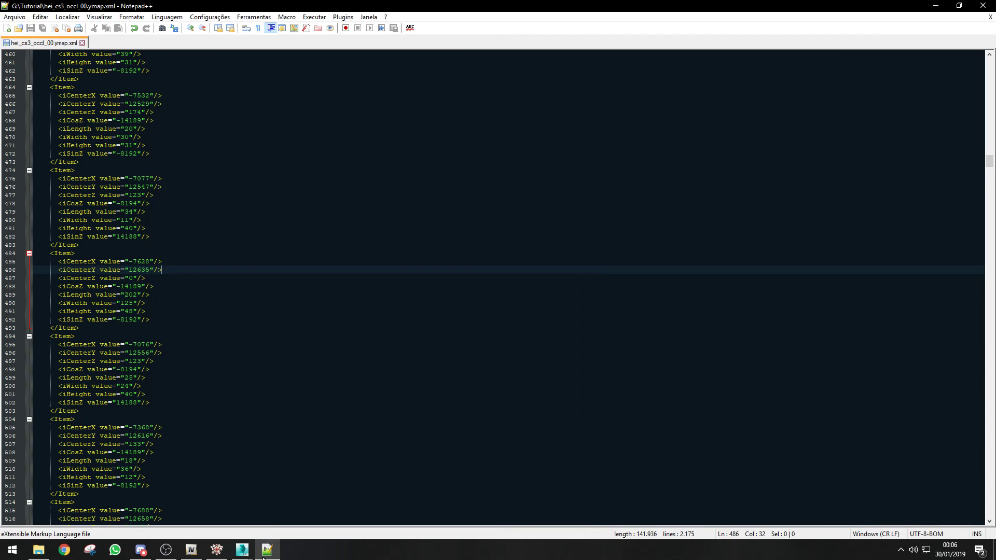
# Return to CodeWalker, minimize the project window and inspect the occlusion boxes around the removed hangars.
pyautogui.click(216, 550)
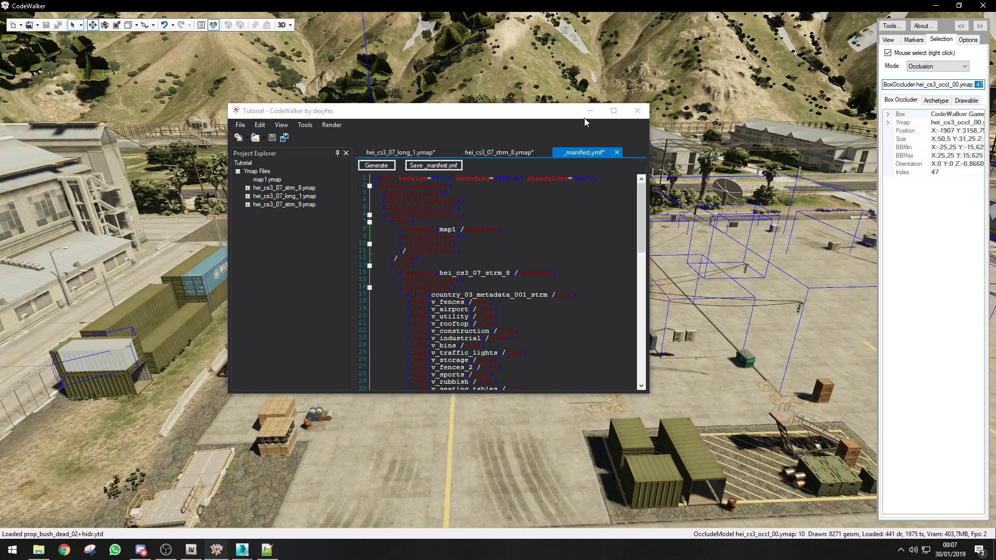
pyautogui.click(590, 111)
pyautogui.moveTo(582, 205); pyautogui.dragTo(660, 217)
pyautogui.moveTo(515, 292); pyautogui.dragTo(559, 163, button='right')
pyautogui.moveTo(528, 207); pyautogui.dragTo(413, 257)
pyautogui.press('w')
pyautogui.press('s')
pyautogui.press('w')
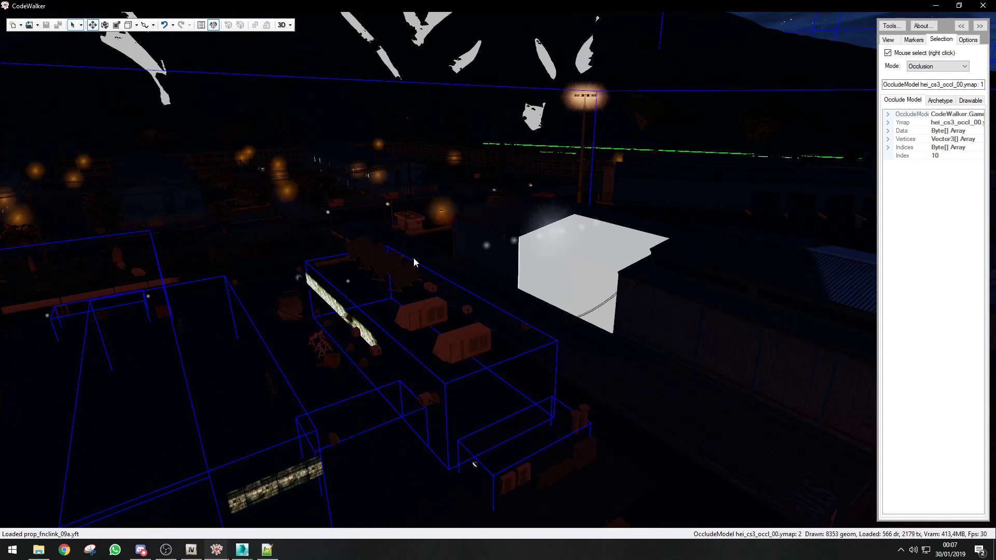
# Change the mouse selection mode from Occlusion to Entity.
pyautogui.click(922, 66)
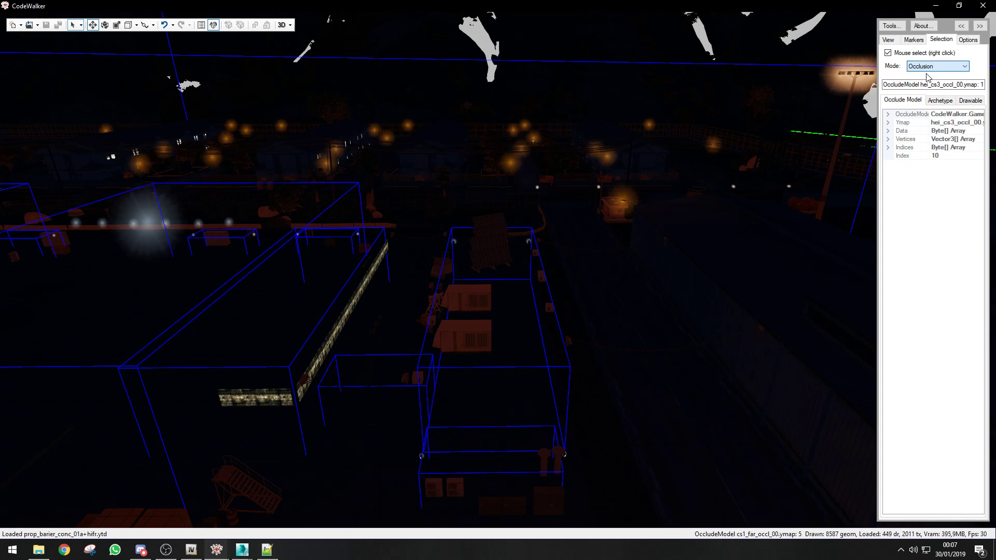
pyautogui.click(919, 74)
pyautogui.moveTo(524, 281); pyautogui.dragTo(549, 297)
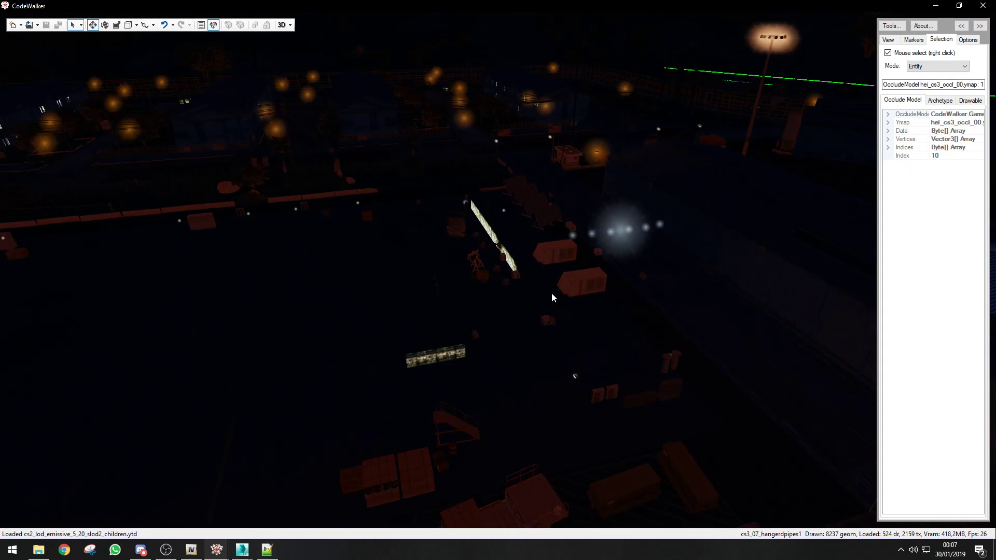
pyautogui.press('w')
pyautogui.moveTo(541, 257); pyautogui.dragTo(586, 214)
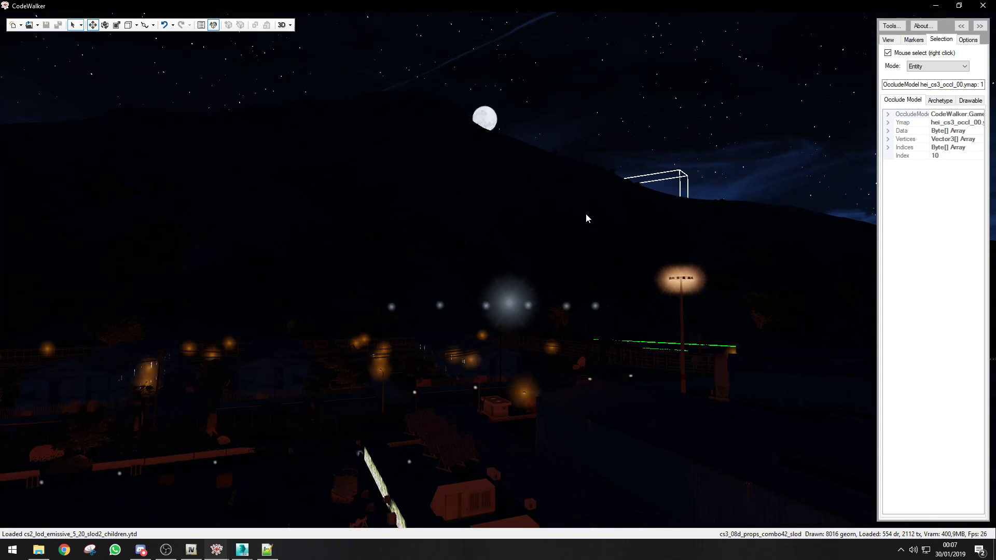
# Add the current camera position near the removed hangars to the multi-find marker list.
pyautogui.click(903, 41)
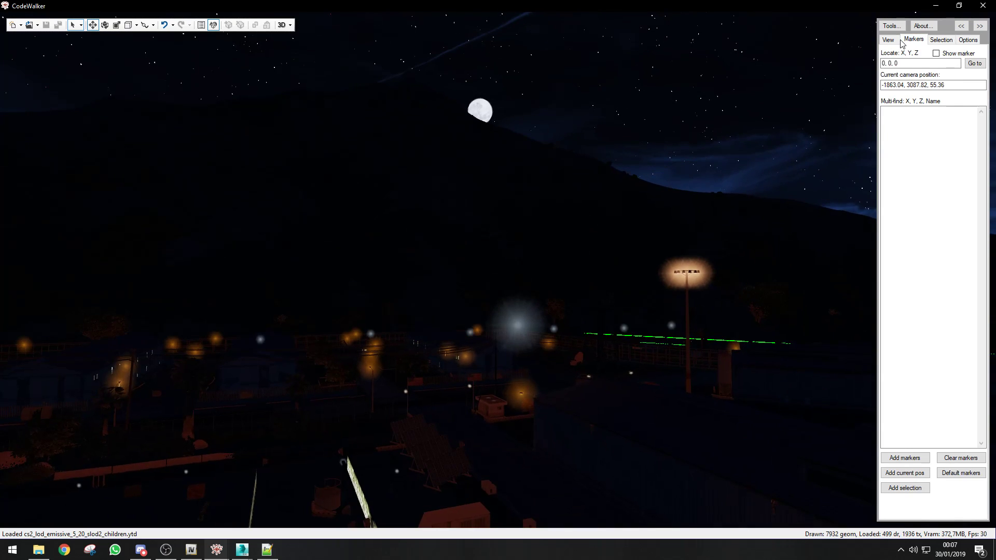
pyautogui.click(905, 472)
pyautogui.moveTo(562, 296); pyautogui.dragTo(870, 106)
pyautogui.doubleClick(965, 113)
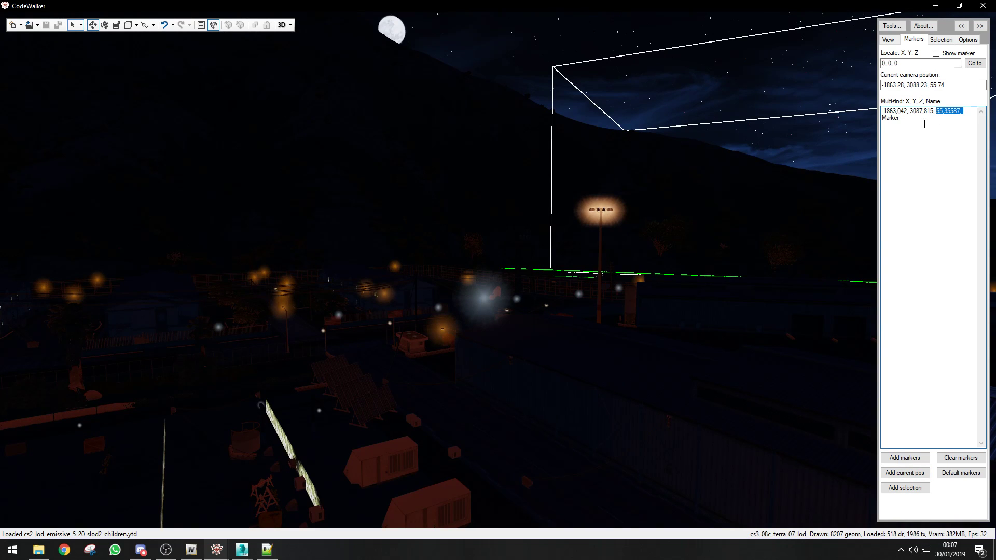
pyautogui.click(968, 114)
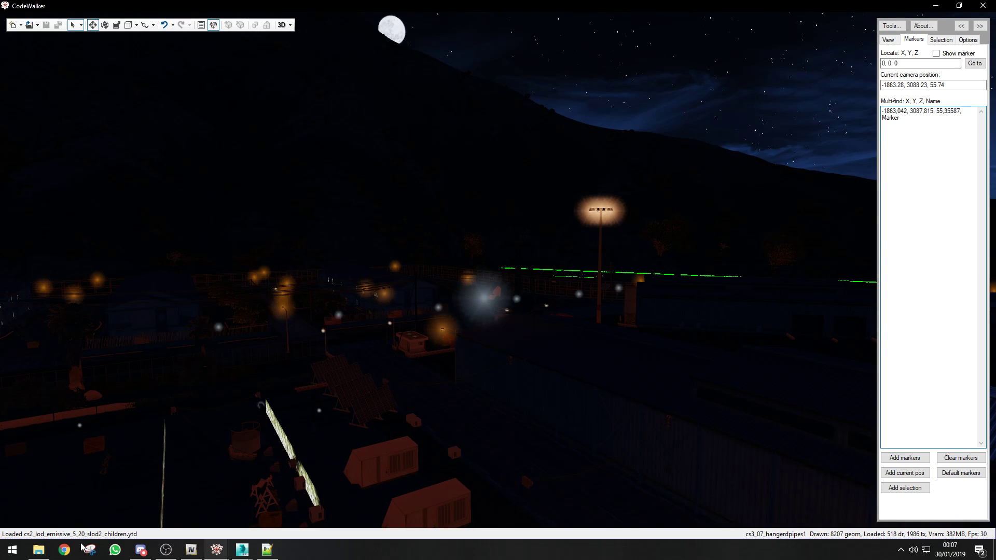
pyautogui.moveTo(512, 331); pyautogui.dragTo(441, 411)
pyautogui.scroll(-15, 441, 411)
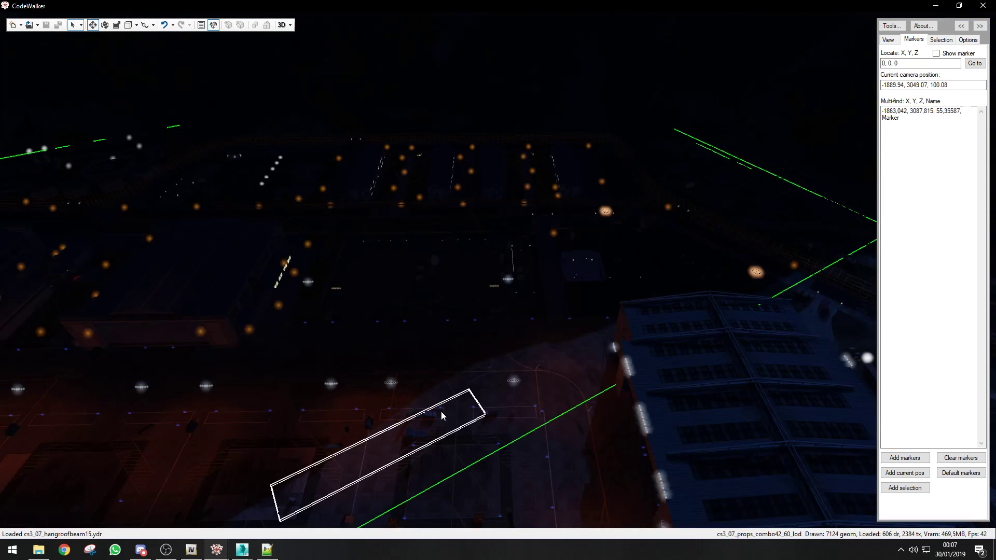
# Set the mouse selection mode to Distant Lod Lights and check the world view settings.
pyautogui.click(940, 40)
pyautogui.click(929, 66)
pyautogui.click(928, 66)
pyautogui.click(929, 67)
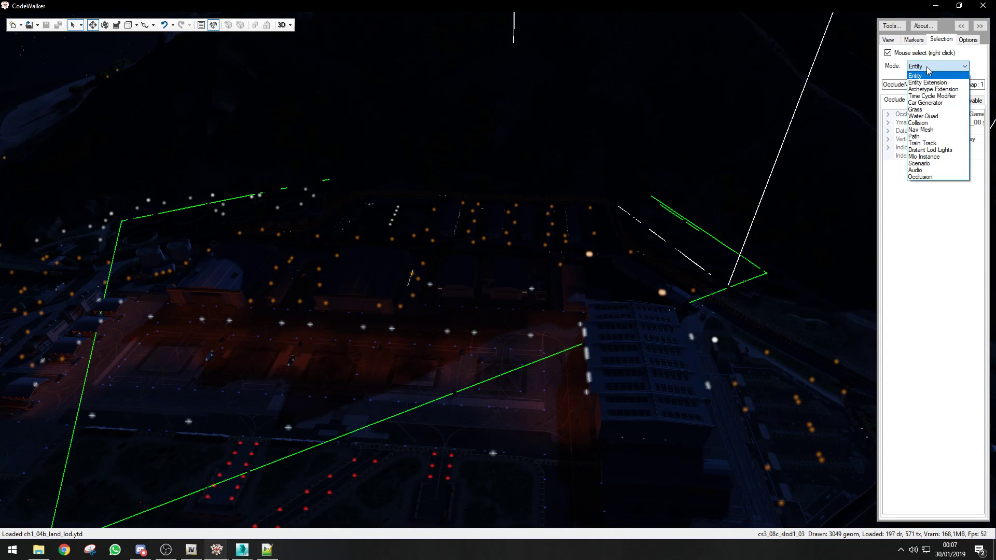
pyautogui.click(936, 151)
pyautogui.moveTo(439, 270); pyautogui.dragTo(422, 267)
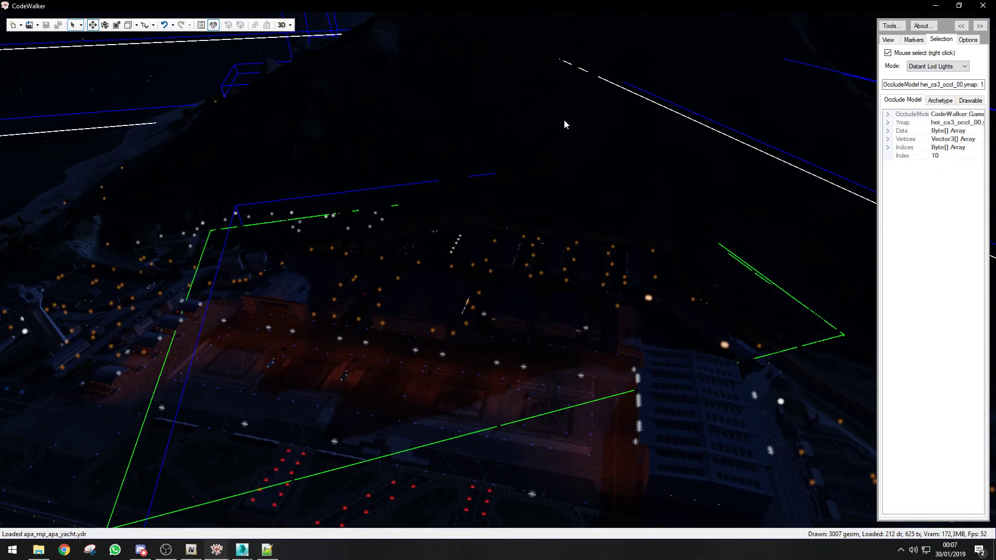
pyautogui.click(888, 40)
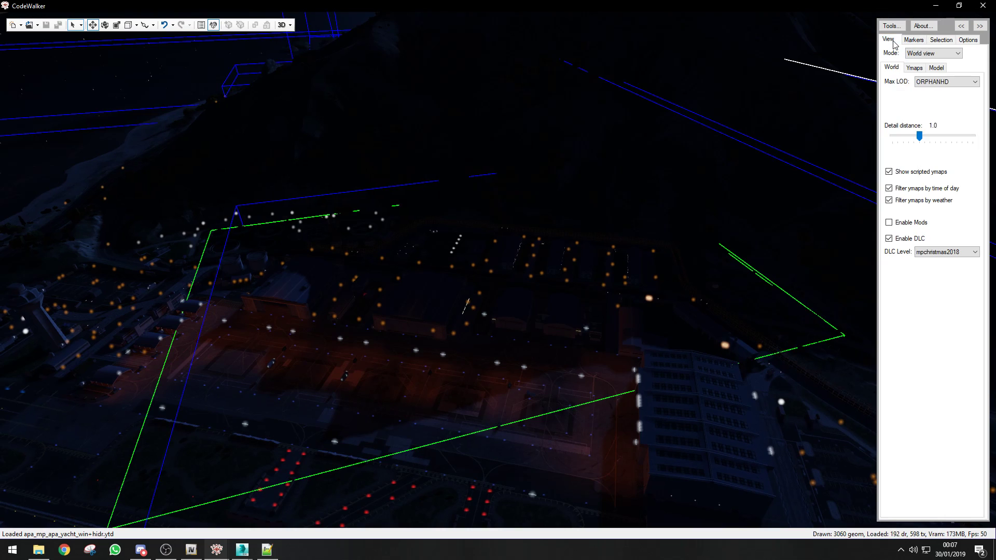
pyautogui.click(933, 42)
pyautogui.click(922, 41)
pyautogui.click(933, 42)
# Select the distant LOD lights around the airfield to identify their ymap files, and inspect the lights left at the removed hangars.
pyautogui.moveTo(688, 180); pyautogui.dragTo(650, 178)
pyautogui.rightClick(360, 185)
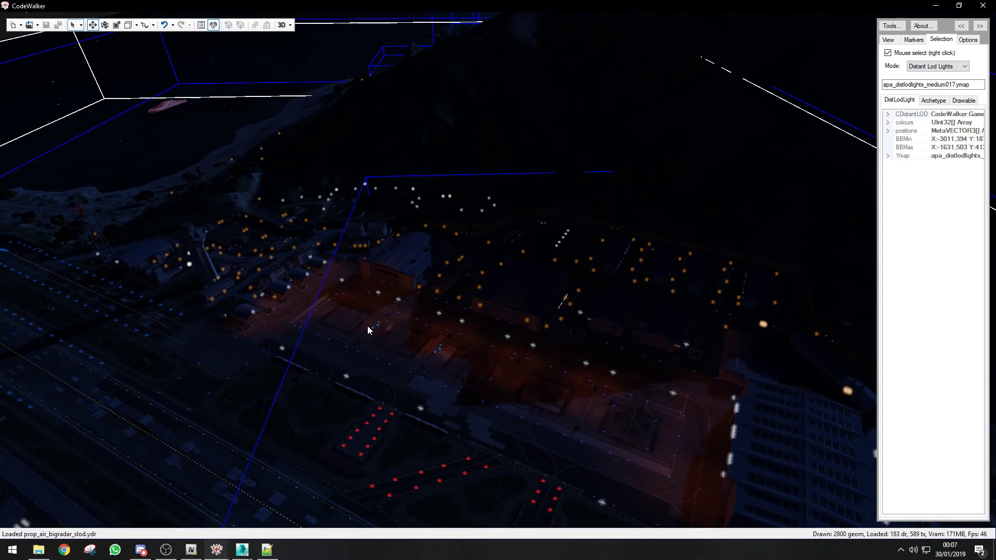
pyautogui.scroll(-3, 367, 327)
pyautogui.moveTo(367, 326); pyautogui.dragTo(359, 323)
pyautogui.moveTo(354, 279); pyautogui.dragTo(504, 147)
pyautogui.scroll(5, 354, 290)
pyautogui.scroll(5, 351, 282)
pyautogui.rightClick(406, 277)
pyautogui.scroll(-3, 422, 280)
pyautogui.scroll(-8, 464, 276)
pyautogui.rightClick(359, 84)
pyautogui.scroll(4, 505, 148)
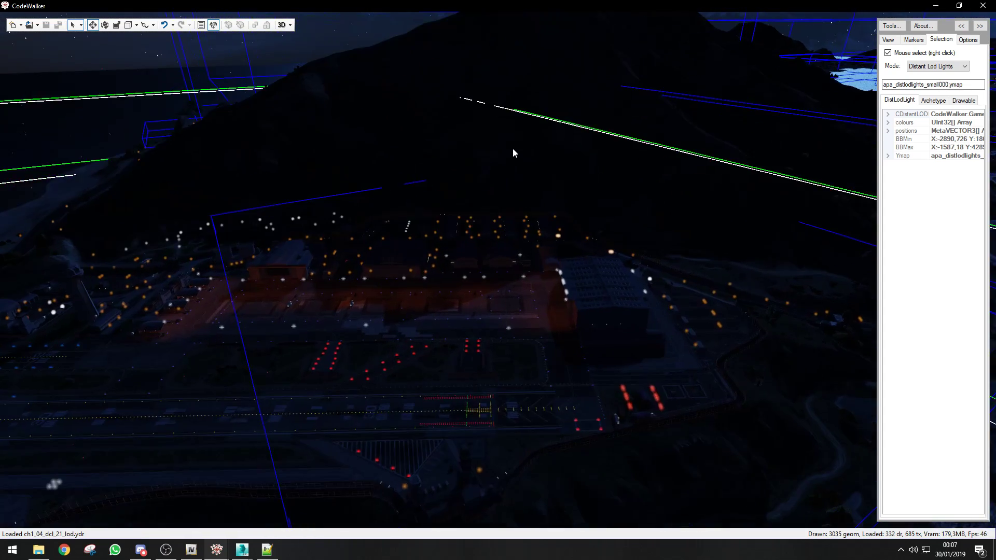
pyautogui.scroll(8, 513, 149)
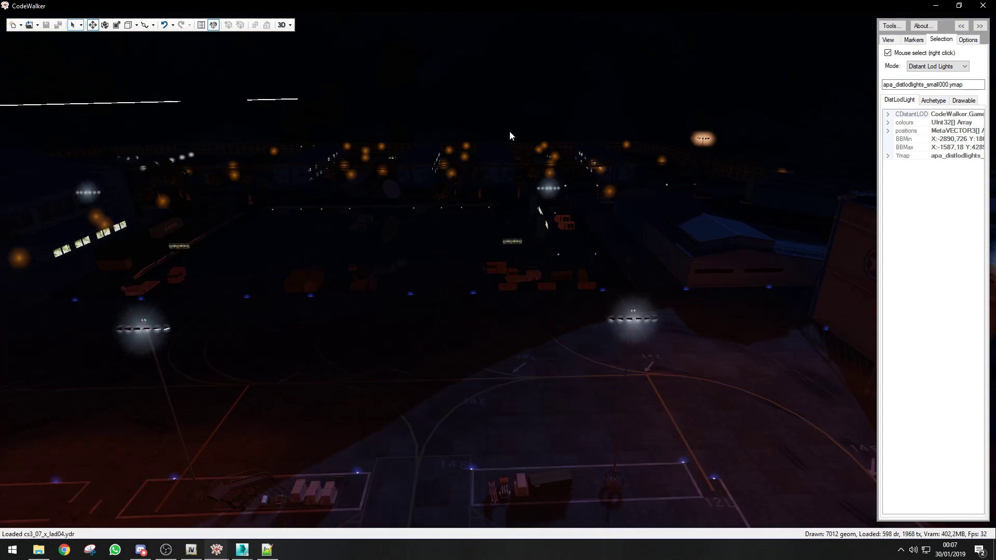
pyautogui.scroll(8, 510, 136)
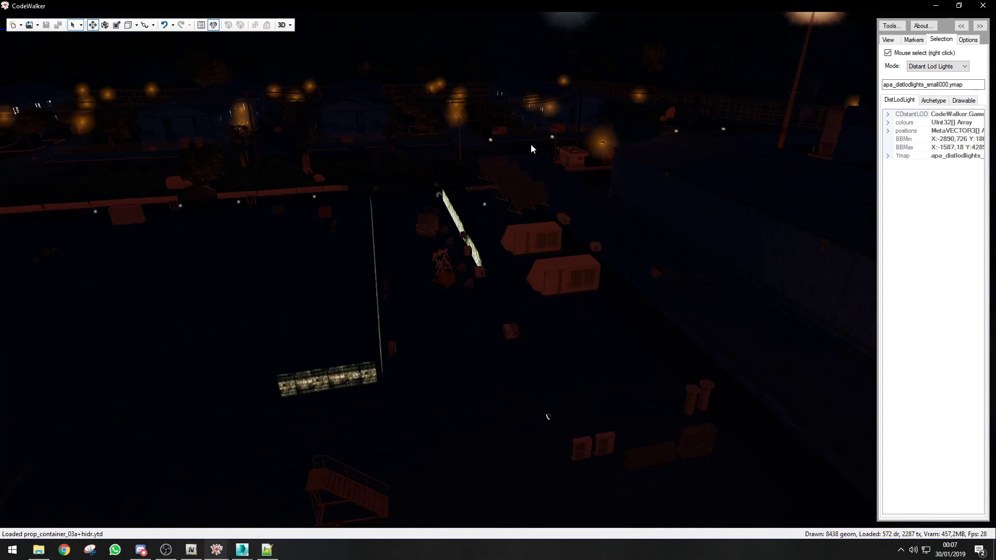
pyautogui.scroll(-2, 531, 149)
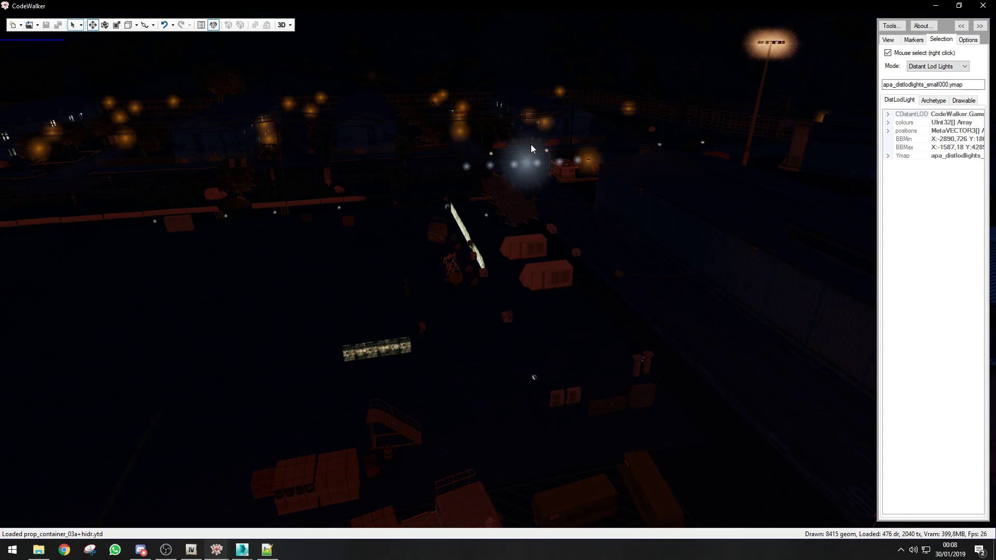
# Switch to OpenIV and open the lodlights.rpf archive in the mpheist gta5 levels folder.
pyautogui.click(191, 550)
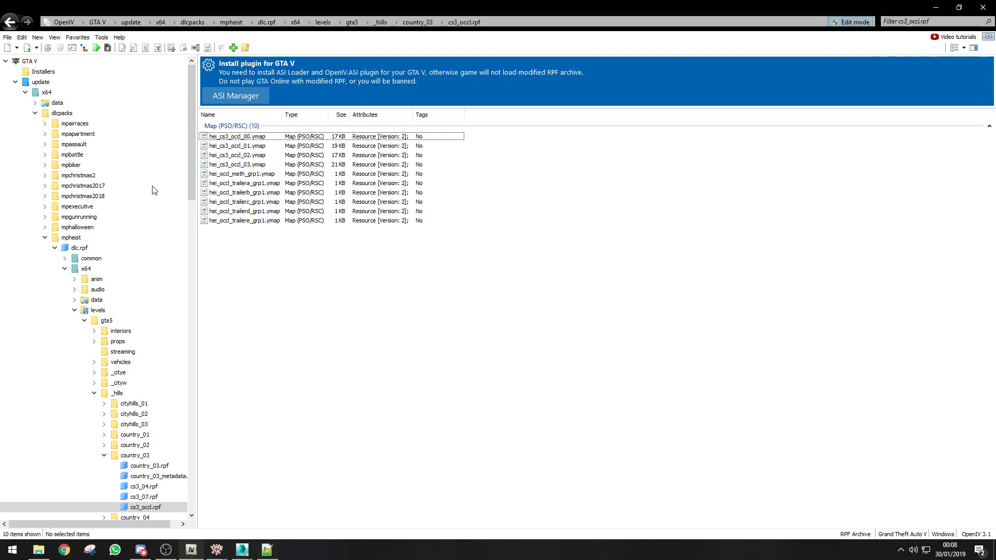
pyautogui.scroll(-6, 154, 208)
pyautogui.click(126, 352)
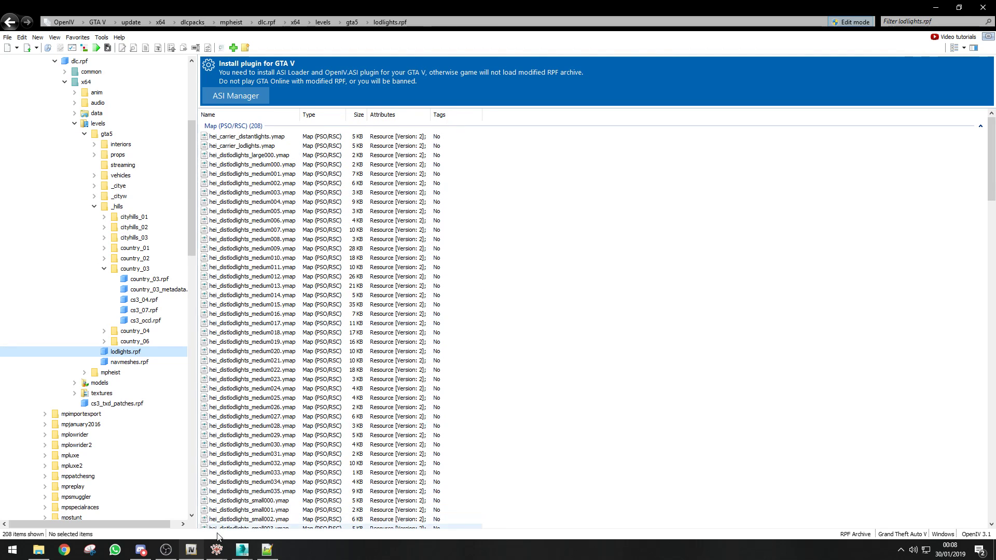
pyautogui.click(198, 552)
pyautogui.click(192, 551)
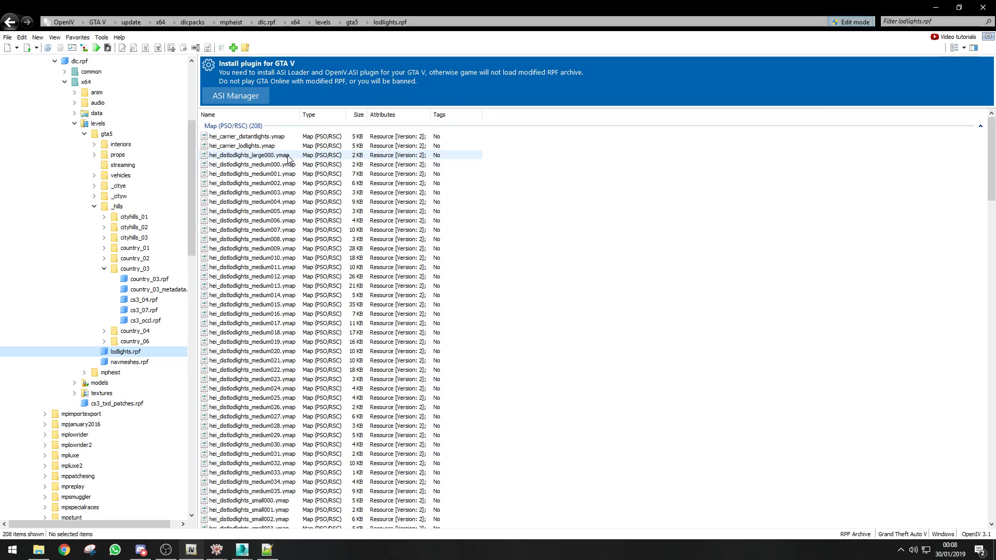
# Export hei_distlodlights_small000.ymap as META/XML to the G:\Tutorial folder.
pyautogui.scroll(-4, 289, 159)
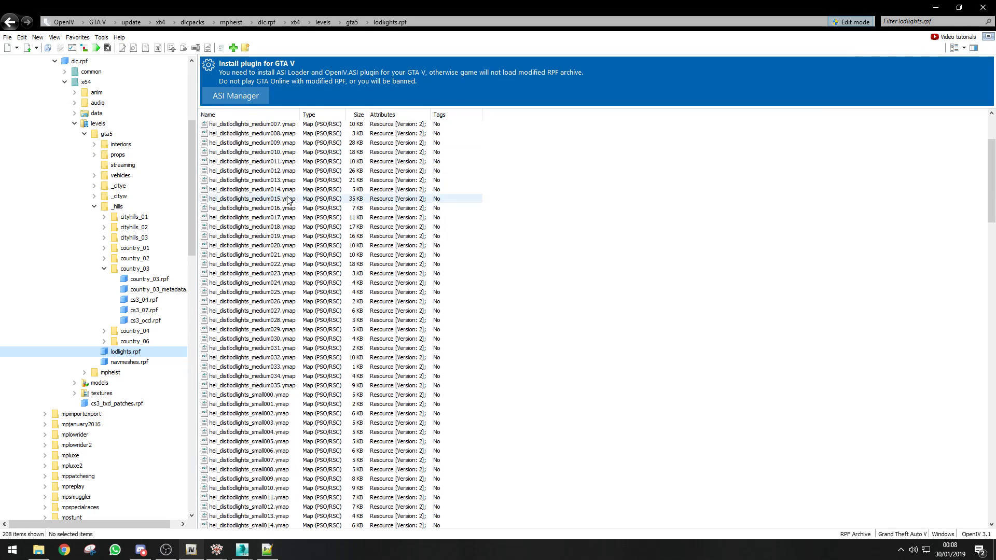
pyautogui.rightClick(281, 396)
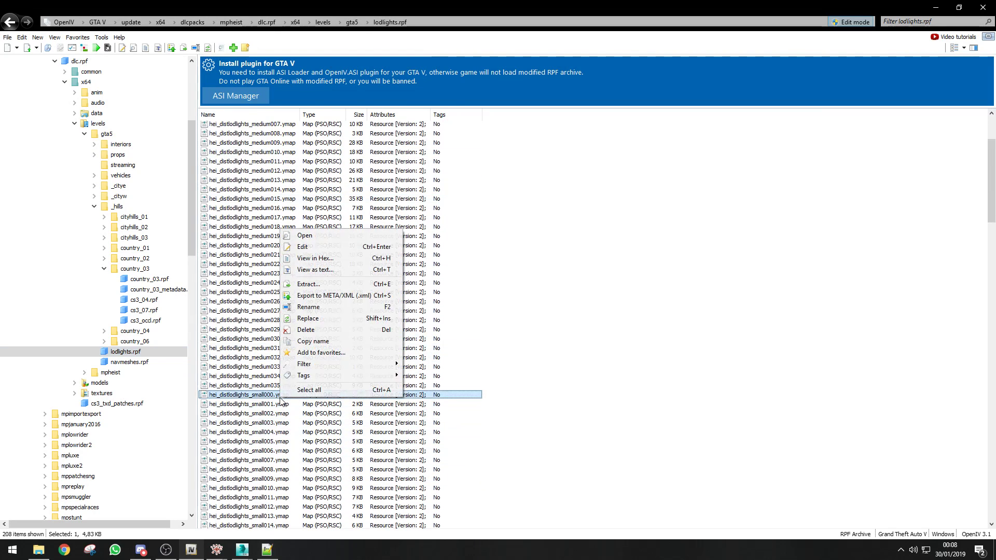
pyautogui.click(346, 296)
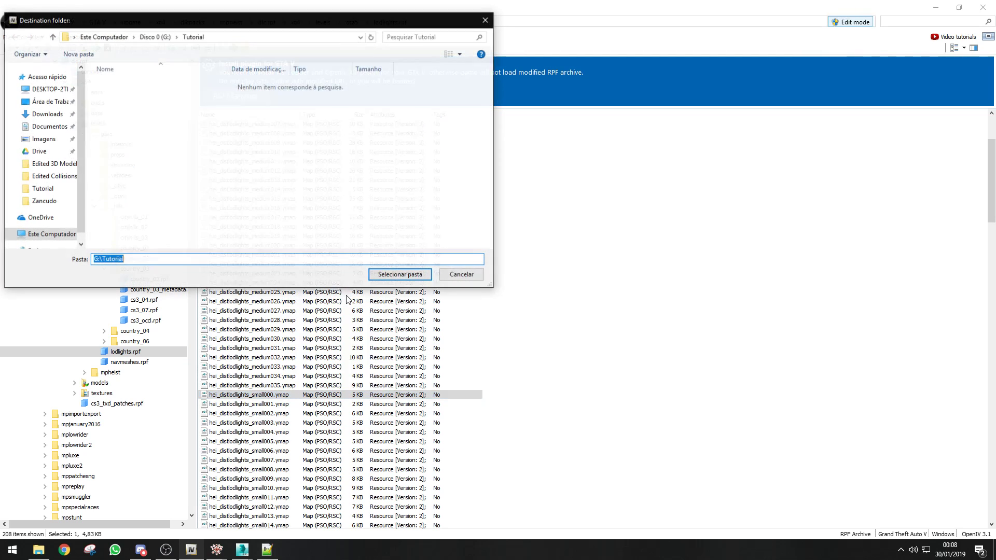
pyautogui.click(402, 276)
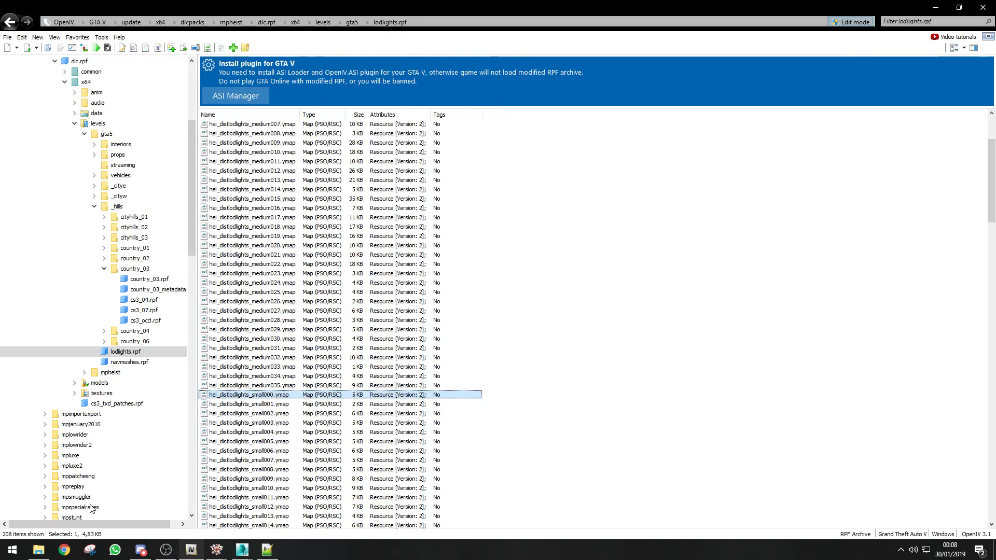
# Close the occlusion XML in Notepad++ and open hei_distlodlights_small000.ymap.xml from the Tutorial folder.
pyautogui.click(38, 550)
pyautogui.click(267, 550)
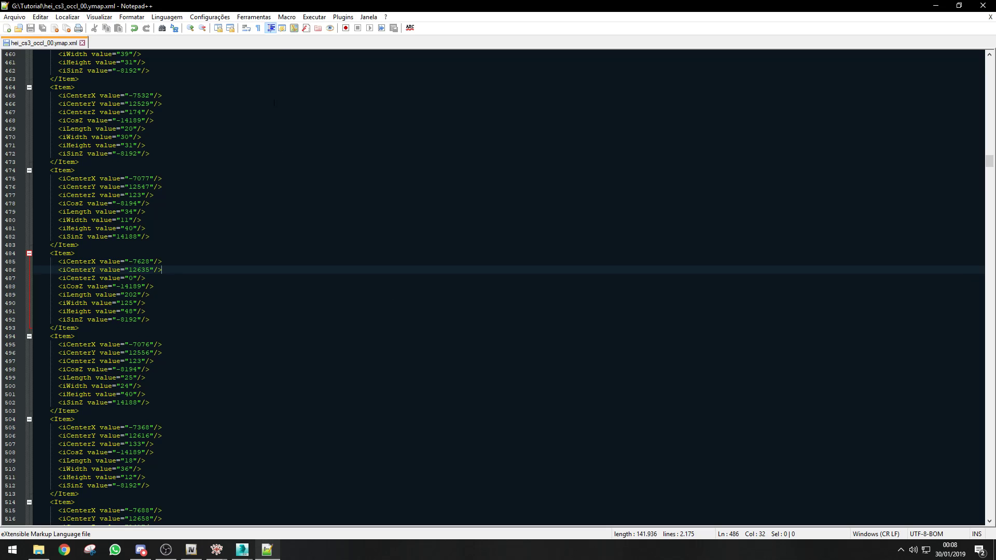
pyautogui.click(82, 44)
pyautogui.hotkey('alt', 'Tab')
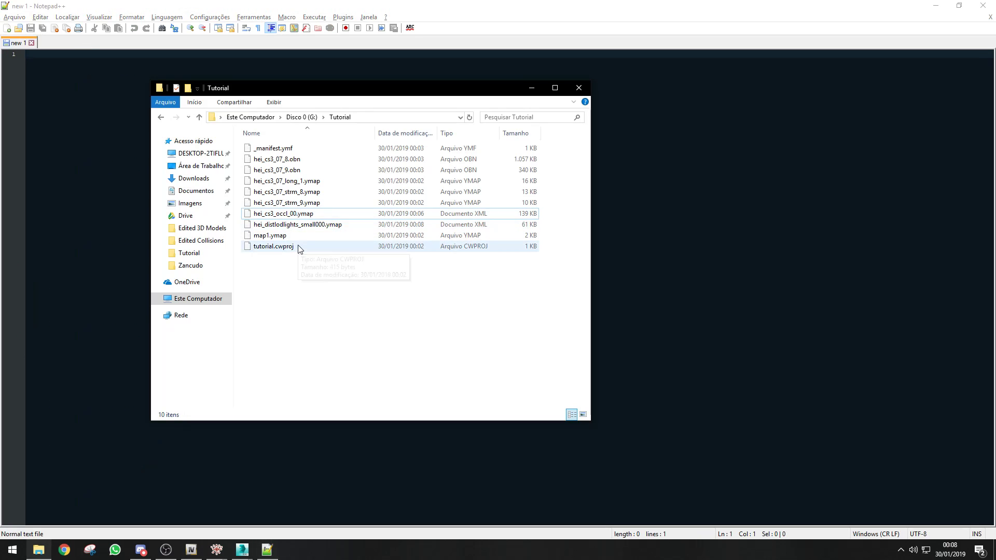
pyautogui.click(335, 222)
pyautogui.rightClick(335, 223)
pyautogui.click(381, 252)
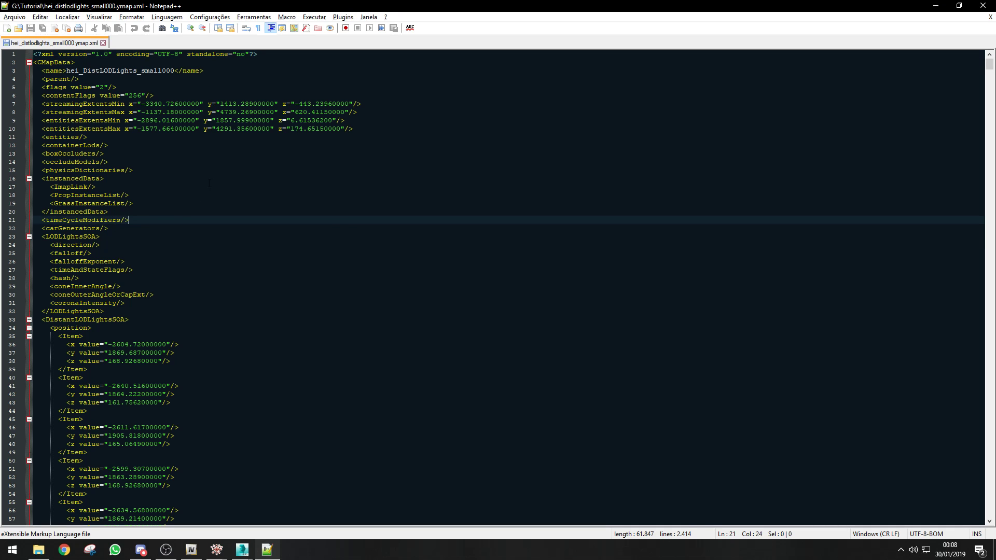
# Try to replace every "55. with "0. in all open documents to zero the lights' heights.
pyautogui.hotkey('ctrl', 'f')
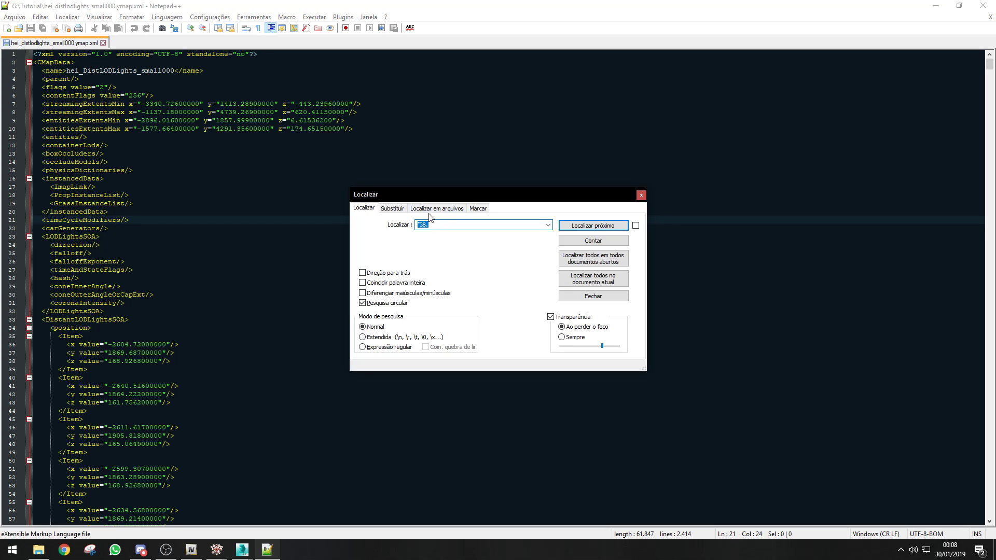
pyautogui.click(399, 209)
pyautogui.click(423, 225)
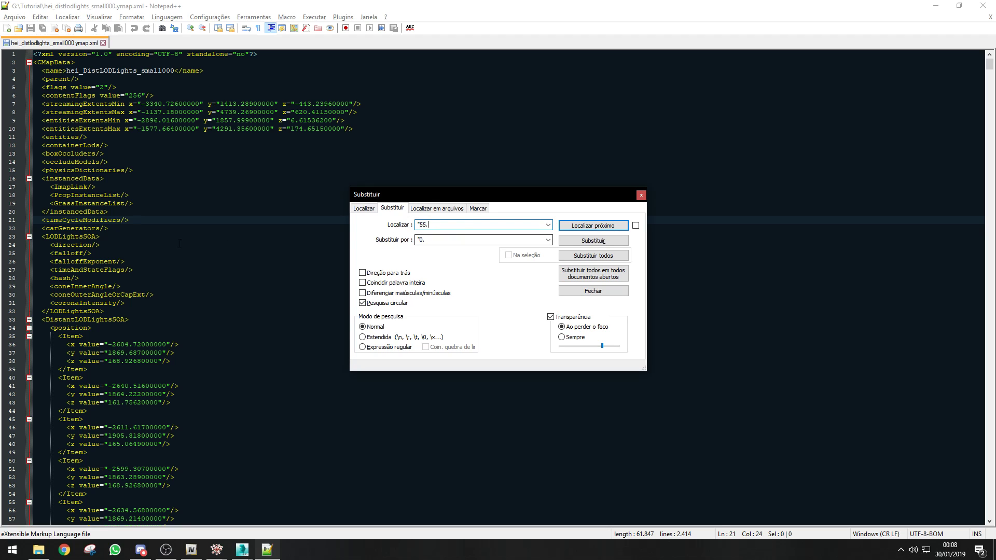
pyautogui.scroll(-2, 189, 243)
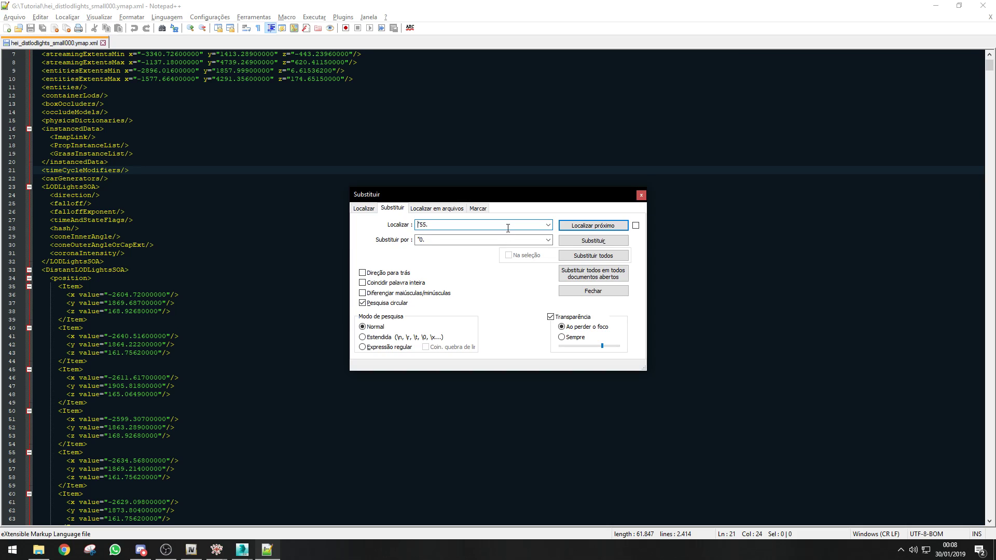
pyautogui.doubleClick(430, 227)
pyautogui.click(97, 311)
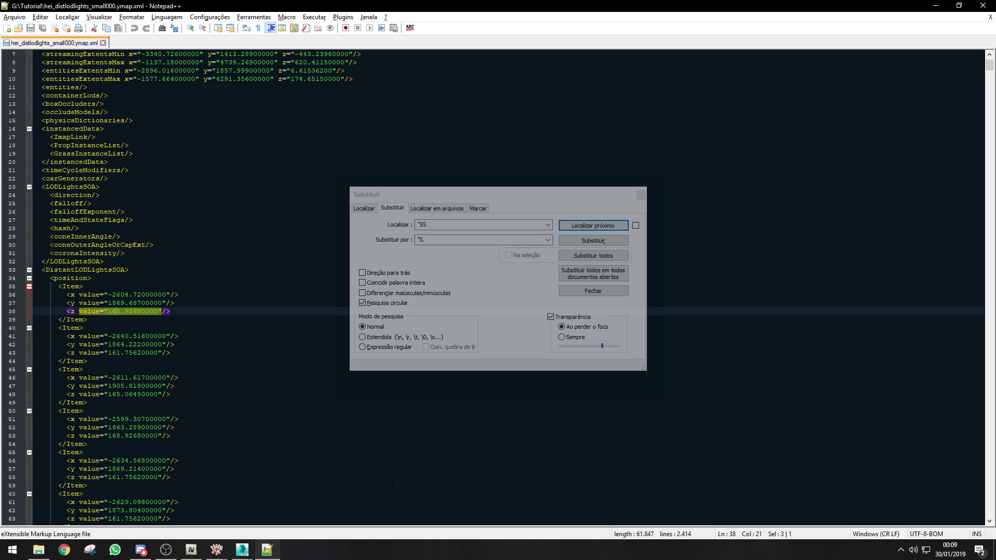
pyautogui.click(440, 223)
pyautogui.click(453, 224)
pyautogui.click(435, 240)
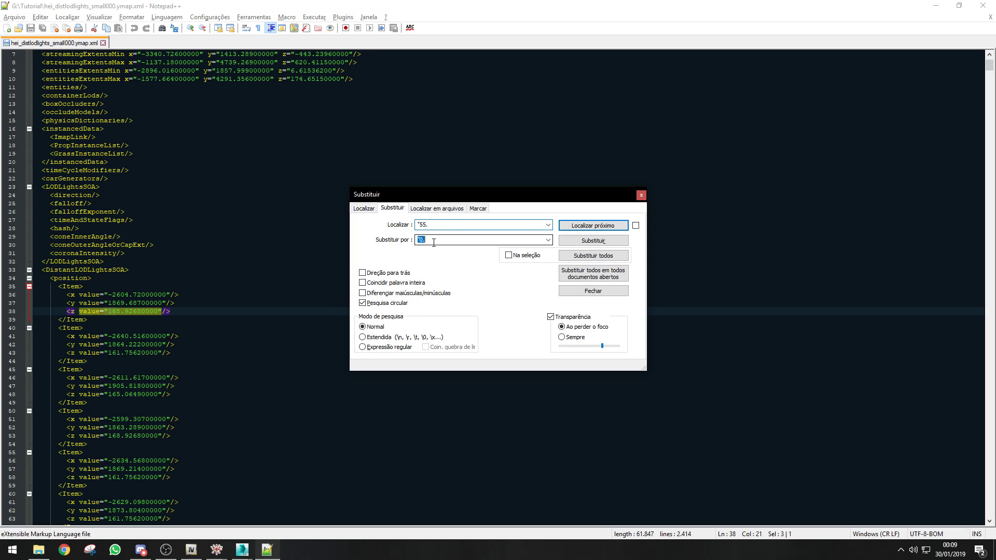
pyautogui.click(430, 224)
pyautogui.press('Tab')
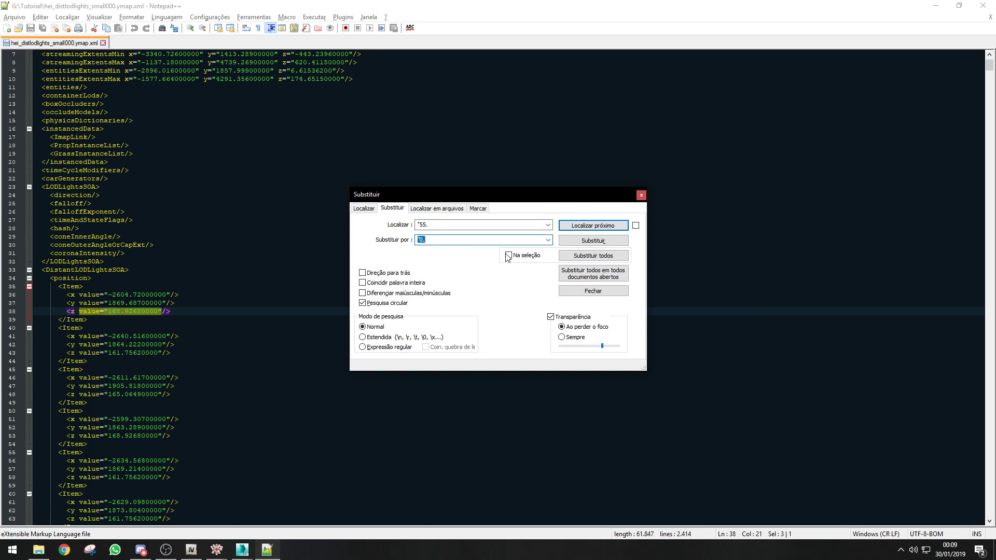
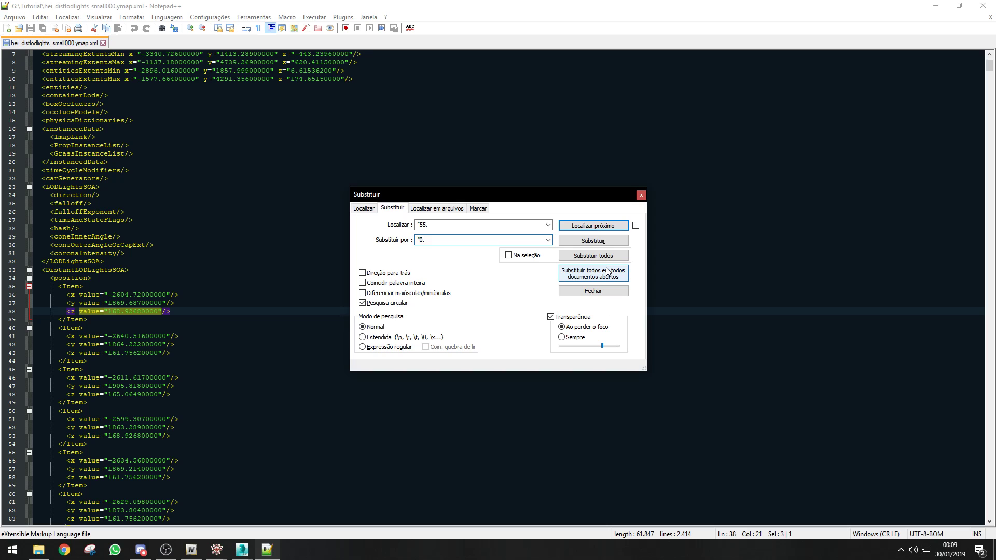
pyautogui.click(593, 278)
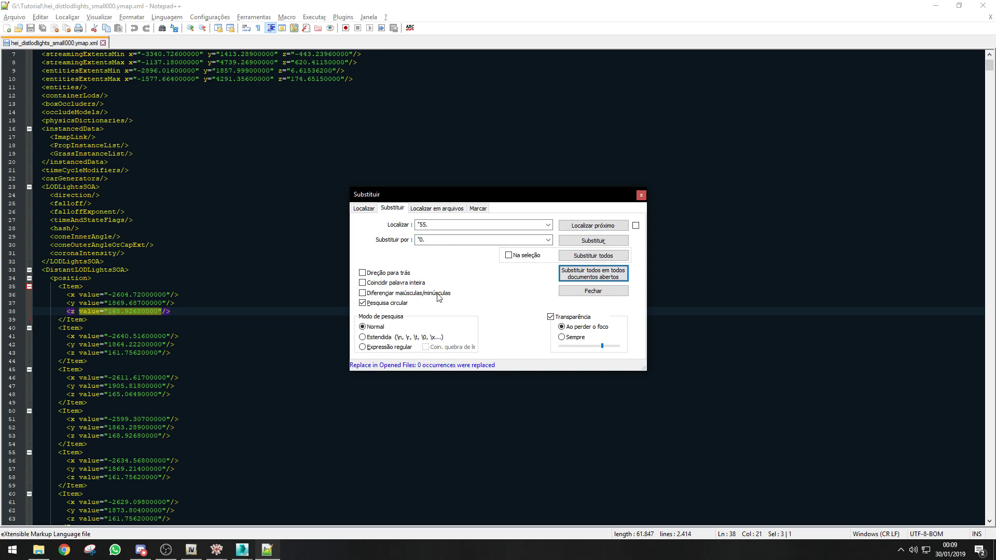
# Try to replace every "56. with "0. in all open documents, and close the replace dialog.
pyautogui.click(428, 224)
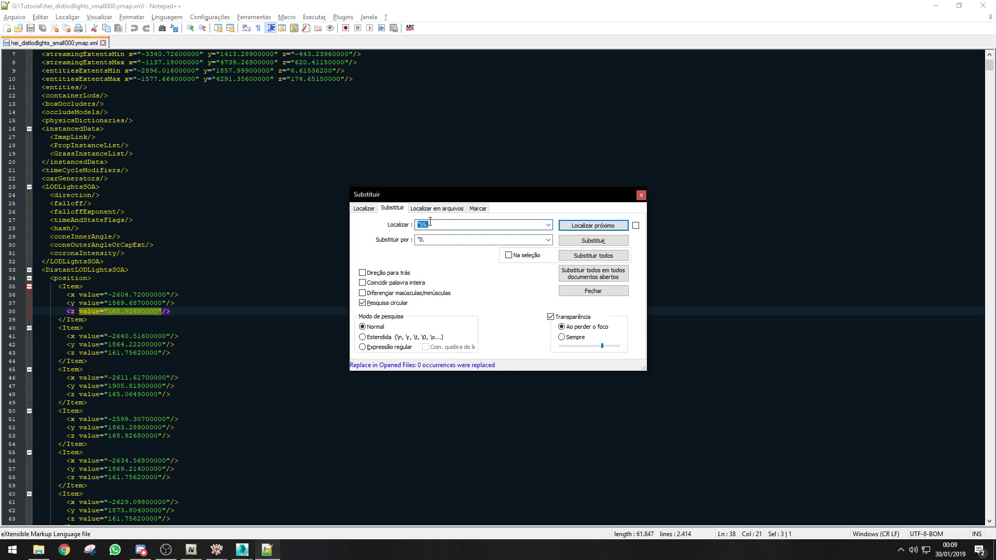
pyautogui.click(428, 224)
pyautogui.click(430, 224)
pyautogui.click(427, 224)
pyautogui.write('.')
pyautogui.click(615, 281)
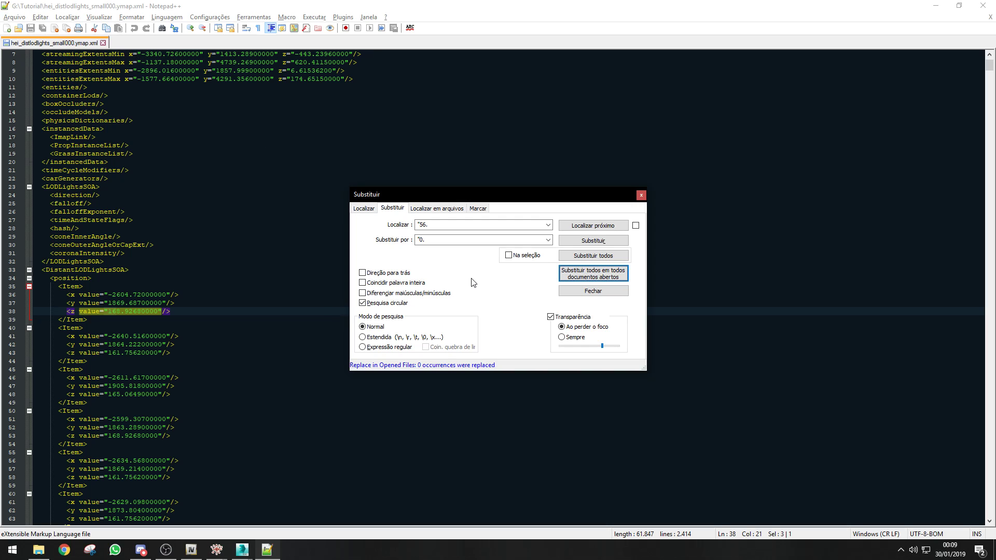
pyautogui.click(642, 195)
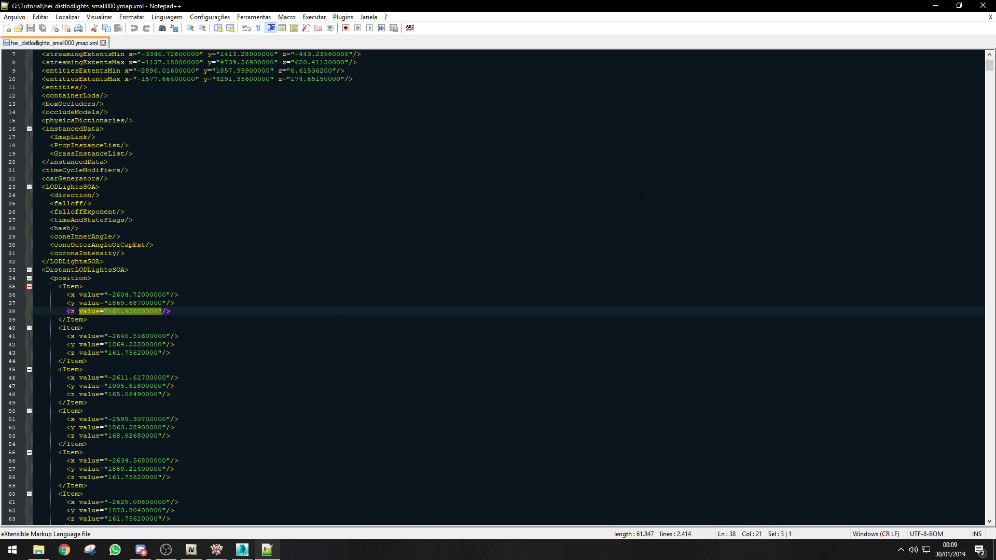
# Close Notepad++ and open the Installers folder of GTA V in OpenIV.
pyautogui.doubleClick(158, 7)
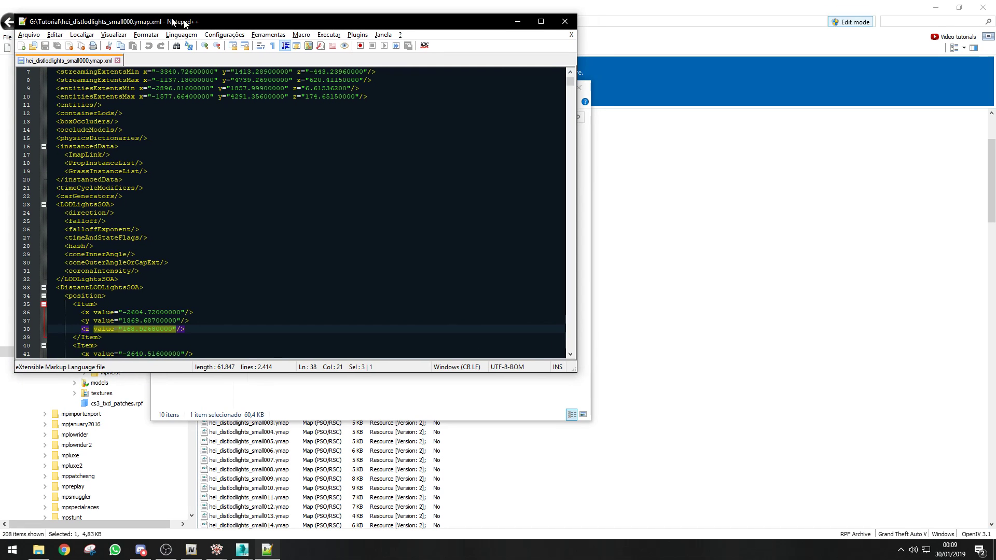
pyautogui.click(584, 25)
pyautogui.click(375, 308)
pyautogui.click(321, 4)
pyautogui.scroll(6, 112, 201)
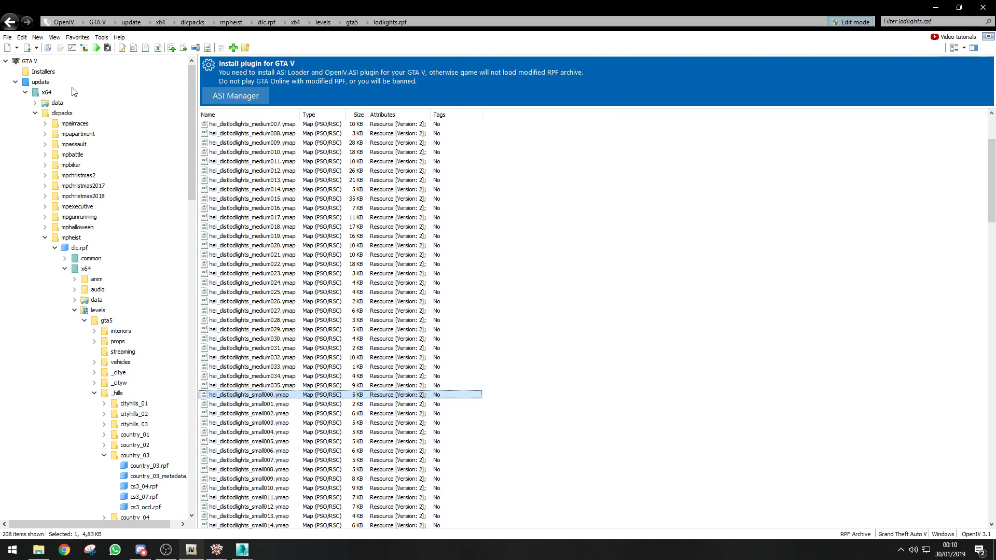
pyautogui.click(40, 83)
pyautogui.click(48, 74)
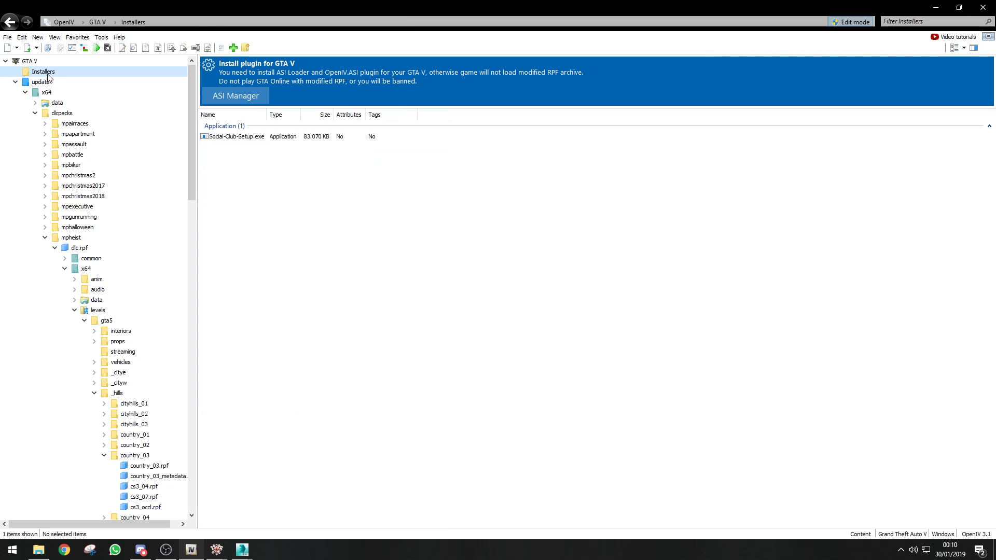
pyautogui.rightClick(284, 179)
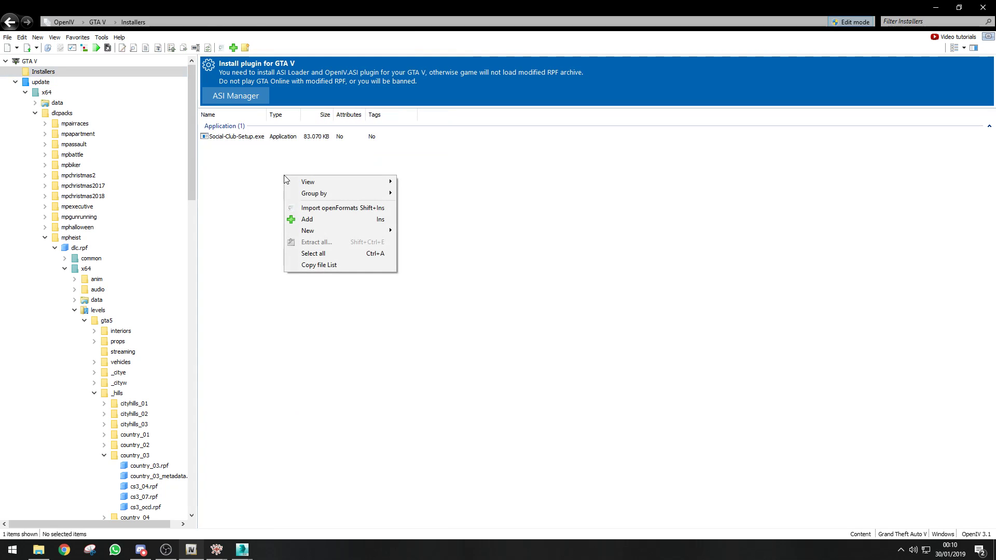
pyautogui.click(313, 220)
pyautogui.click(453, 275)
# Import hei_cs3_07_8.obn, hei_cs3_07_9.obn, hei_cs3_occl_00.ymap.xml and hei_distlodlights_small000.ymap.xml as openFormats files into the Installers folder.
pyautogui.rightClick(345, 167)
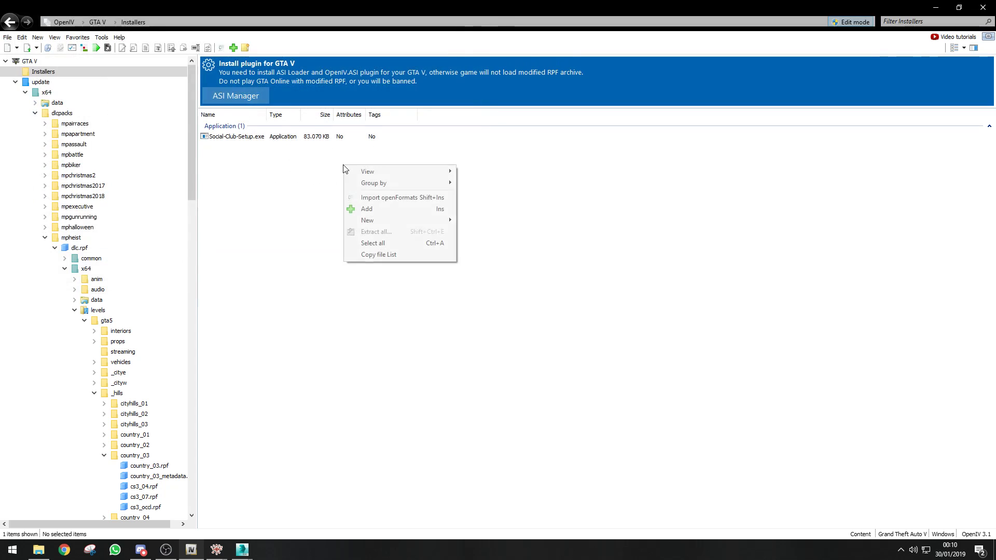
pyautogui.click(377, 197)
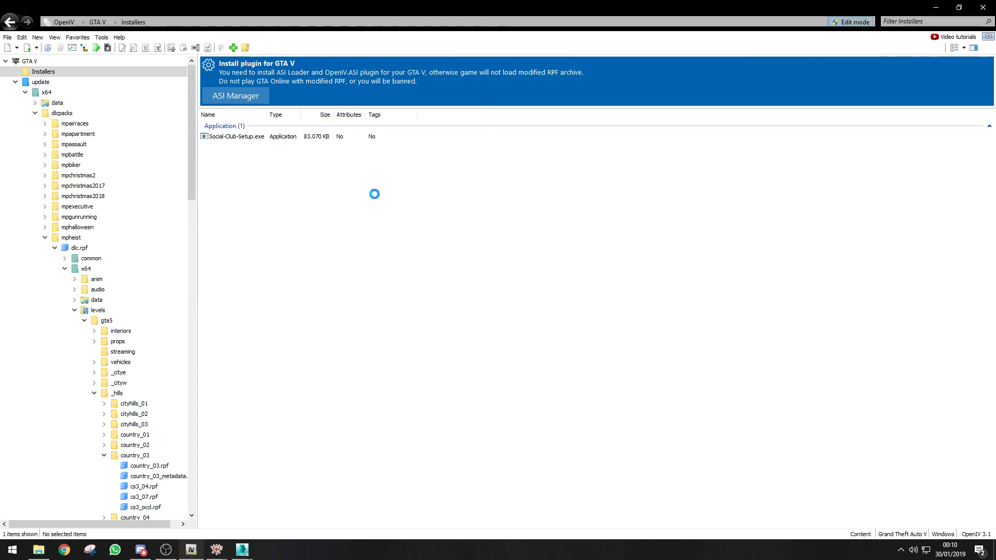
pyautogui.moveTo(204, 29); pyautogui.dragTo(562, 128)
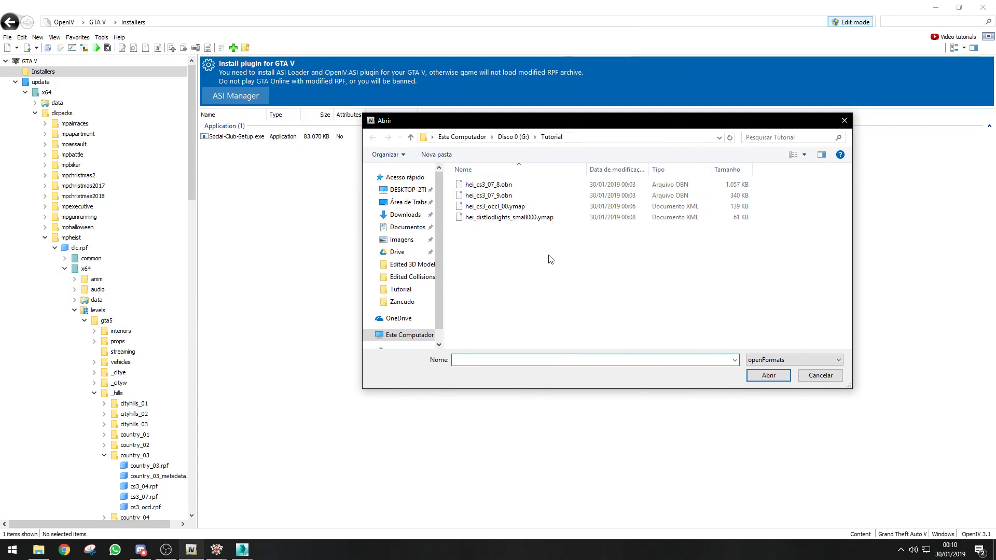
pyautogui.moveTo(551, 212); pyautogui.dragTo(571, 177)
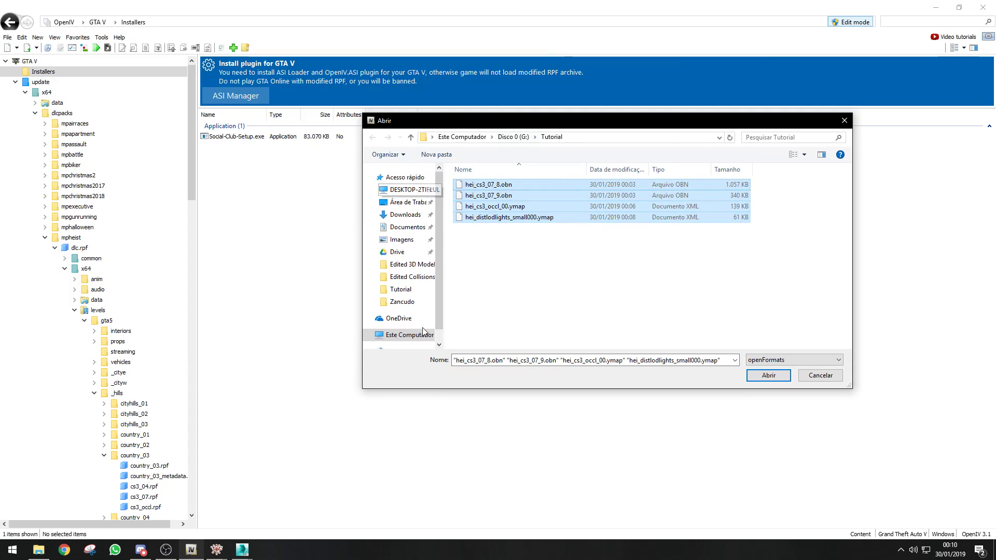
pyautogui.click(769, 376)
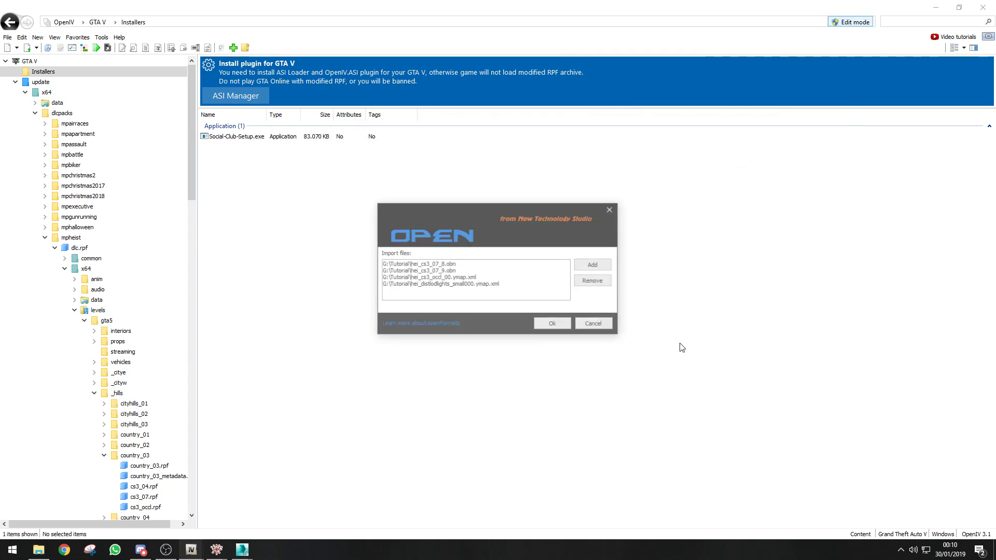
pyautogui.click(553, 323)
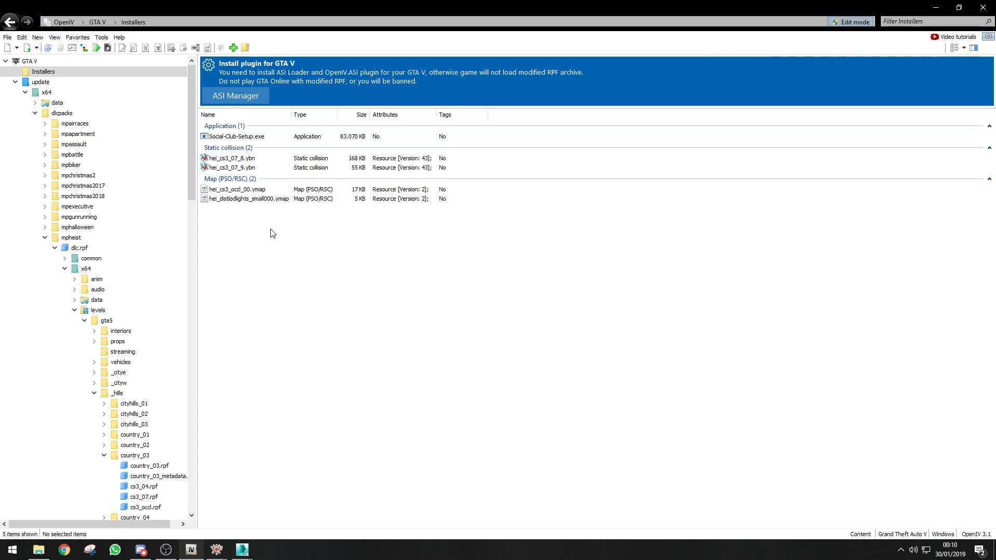
# Extract the two imported ybn collision files and the two imported ymap files to the Tutorial folder.
pyautogui.moveTo(284, 227); pyautogui.dragTo(312, 157)
pyautogui.rightClick(312, 158)
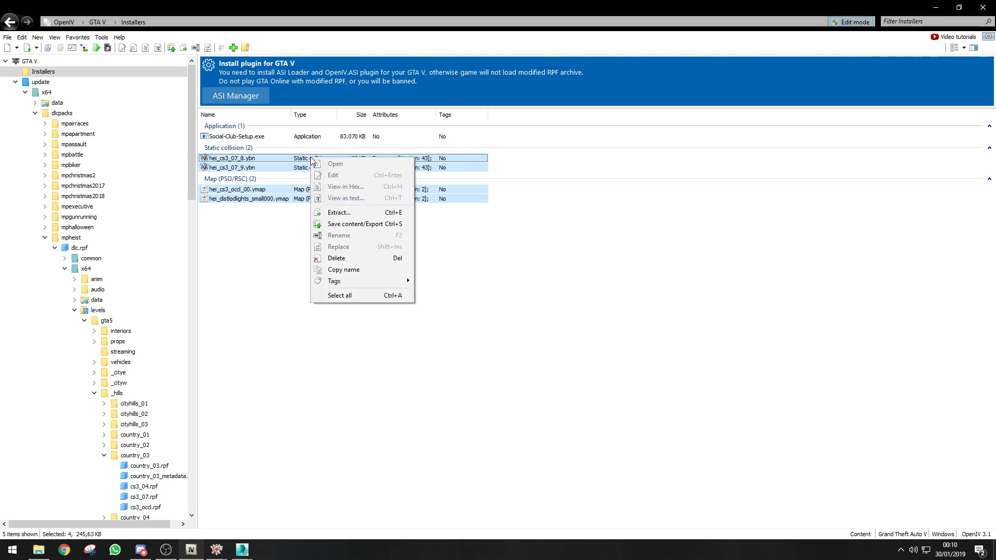
pyautogui.click(338, 213)
pyautogui.click(759, 375)
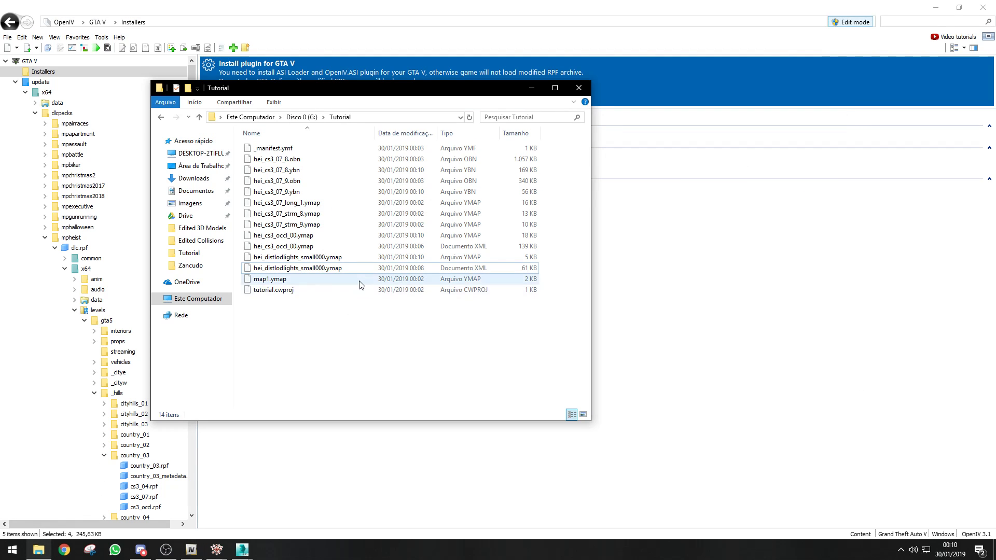
# Sort the Tutorial folder by file type and review its ybn, ymap, manifest, XML and project files.
pyautogui.click(459, 135)
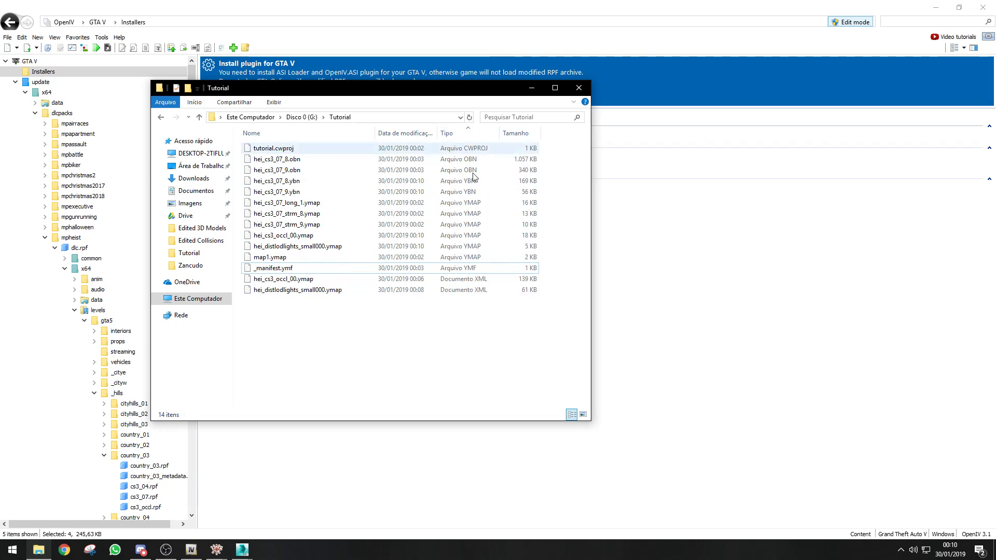
pyautogui.click(476, 181)
pyautogui.click(480, 193)
pyautogui.click(481, 202)
pyautogui.click(481, 268)
pyautogui.click(429, 290)
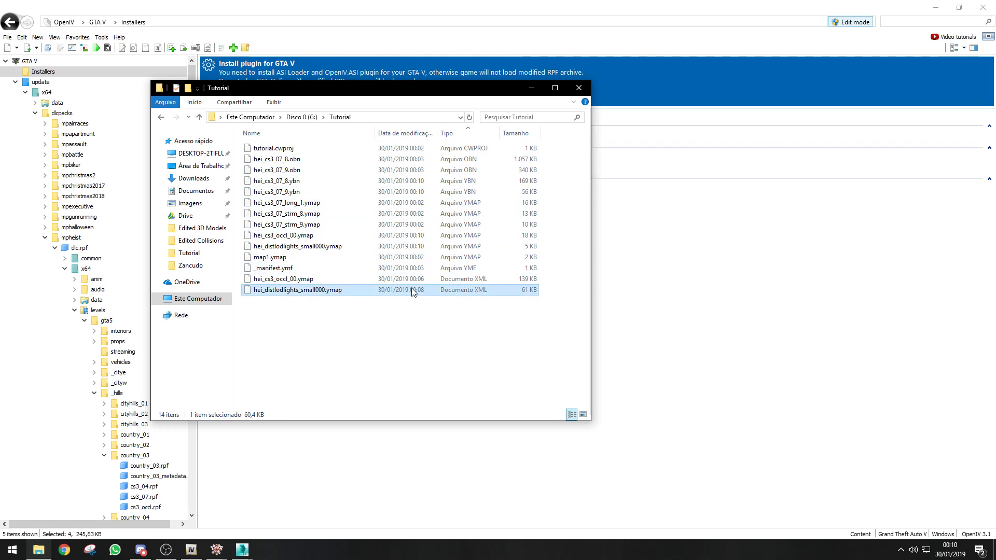
pyautogui.click(428, 278)
pyautogui.click(473, 149)
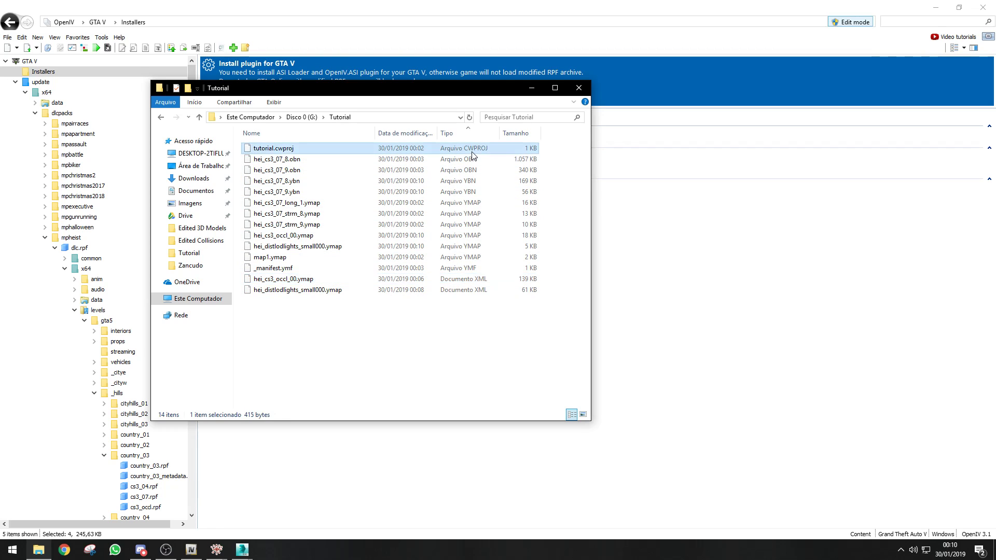
pyautogui.click(476, 270)
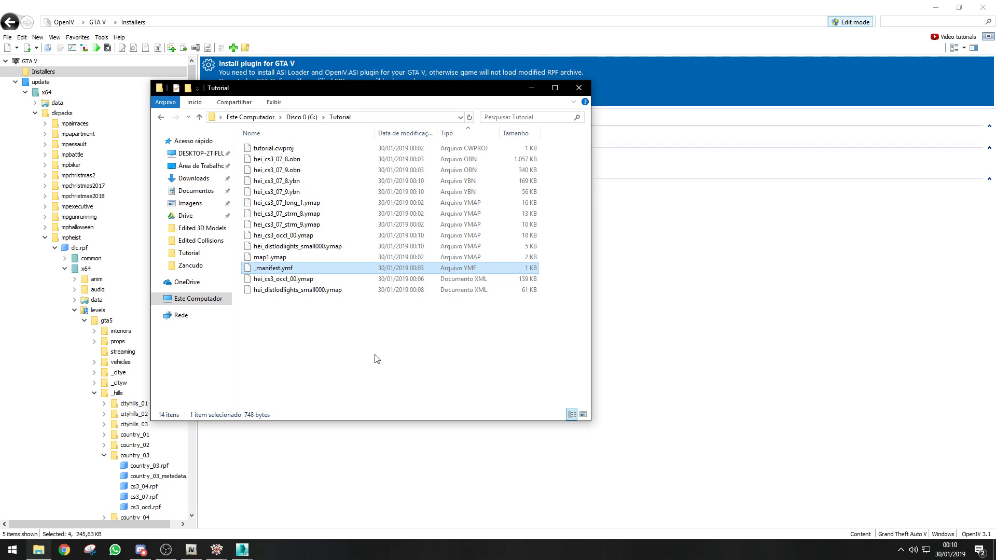
pyautogui.click(467, 393)
# Switch to CodeWalker's world view, look over the cleared hangar site and set the mouse selection mode to Entity.
pyautogui.click(216, 550)
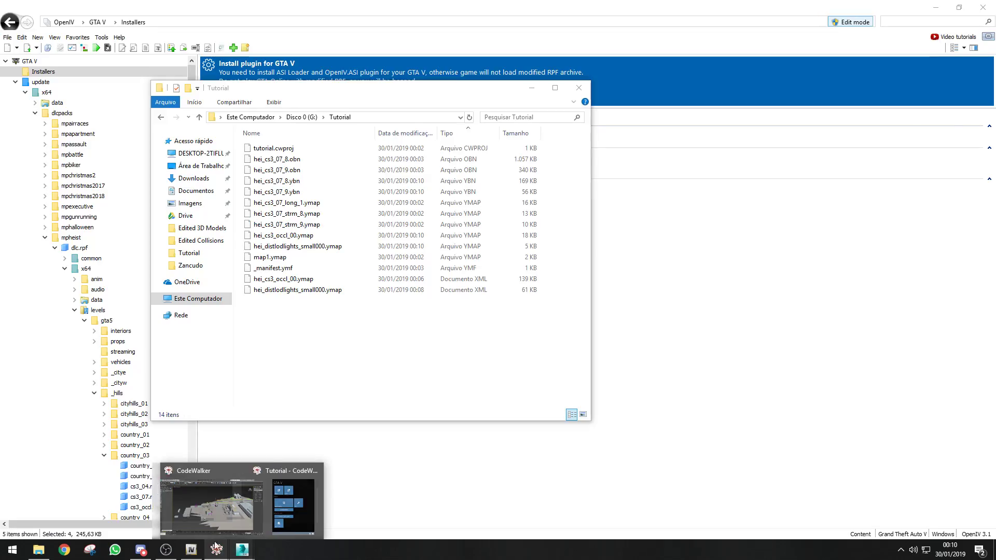
pyautogui.click(244, 482)
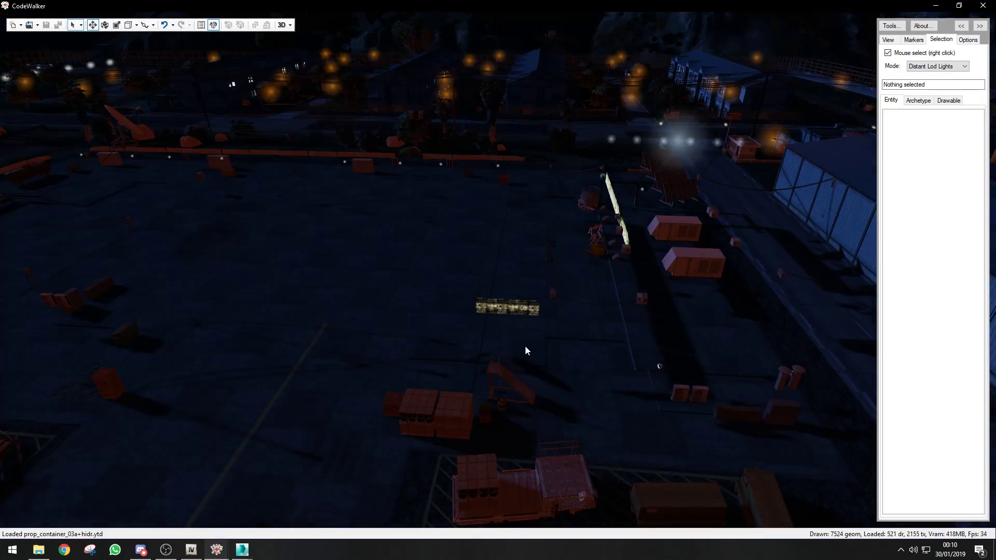
pyautogui.moveTo(525, 347); pyautogui.dragTo(571, 325, button='right')
pyautogui.press('w')
pyautogui.moveTo(572, 326); pyautogui.dragTo(567, 347)
pyautogui.press('s')
pyautogui.press('s')
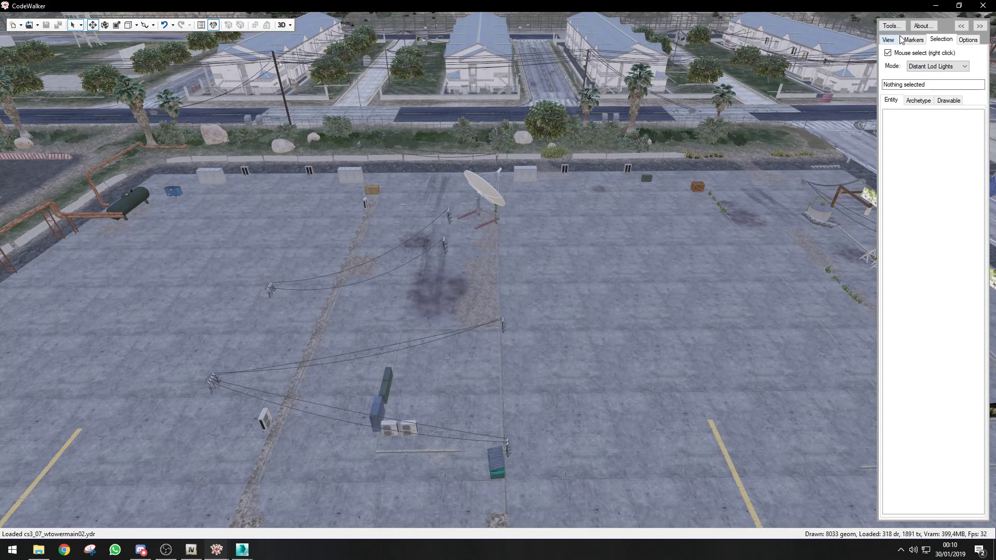
pyautogui.click(923, 66)
pyautogui.click(927, 81)
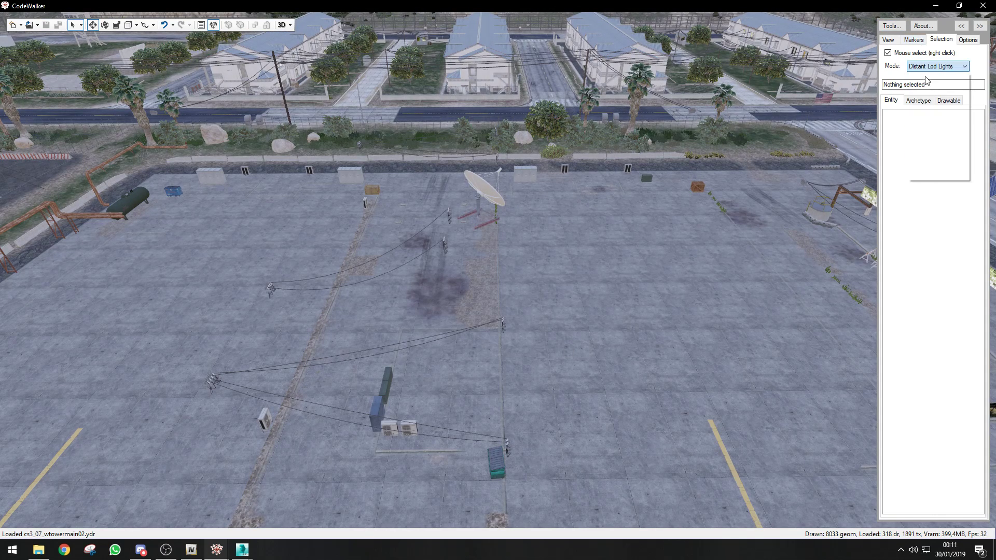
pyautogui.click(889, 40)
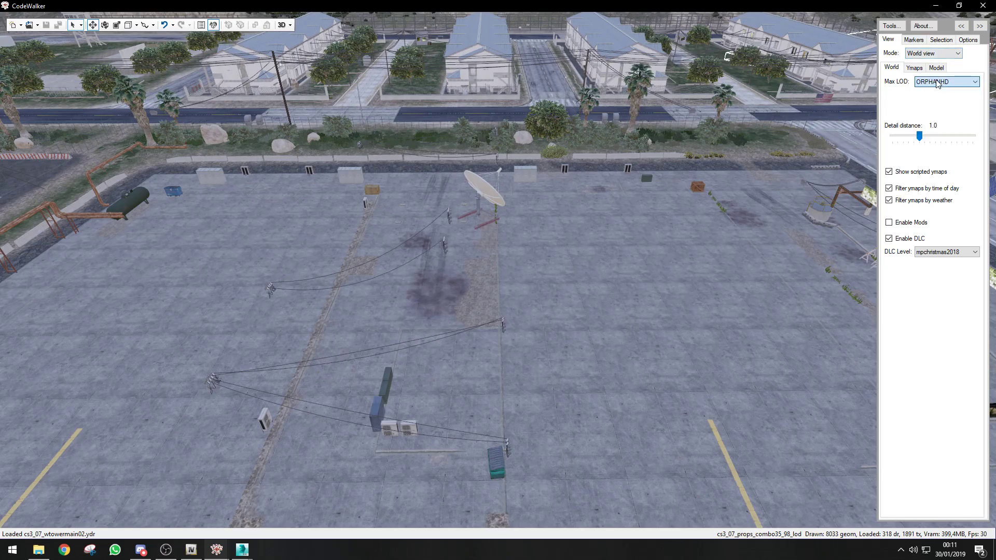
pyautogui.click(934, 41)
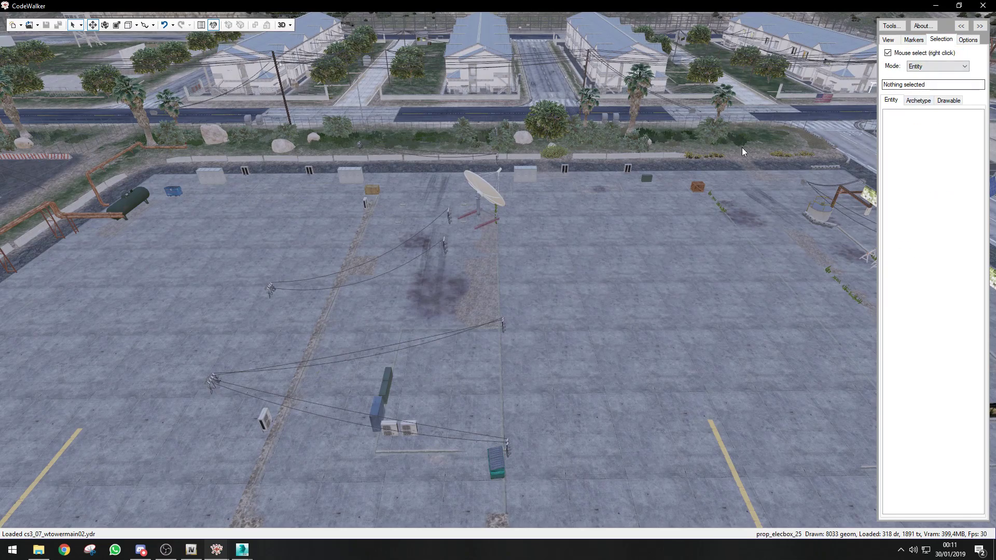
# Move the cs3_07_emissive100 entity downward on the hangar site and select the cables entity cs3_07_props_newcables13.
pyautogui.scroll(-5, 535, 272)
pyautogui.scroll(5, 546, 262)
pyautogui.rightClick(530, 208)
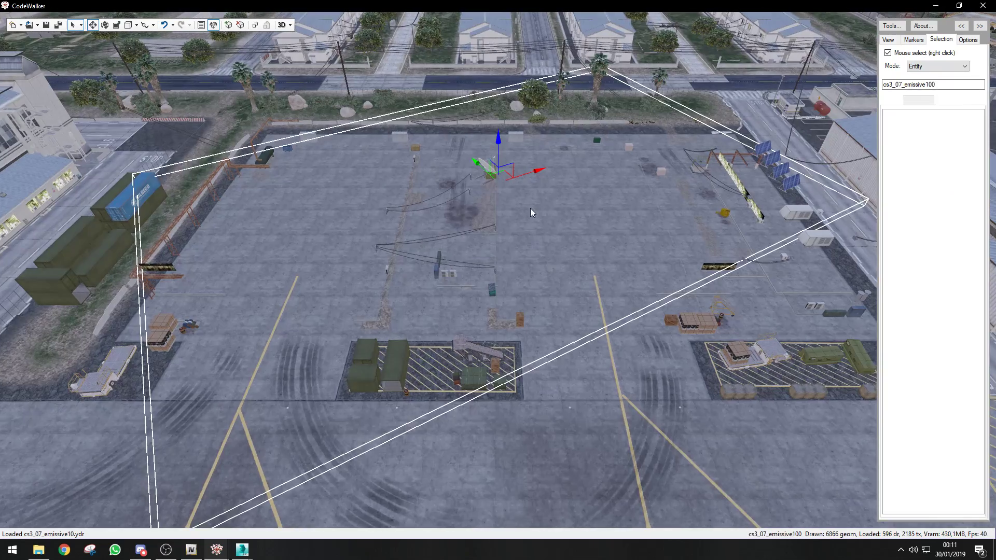
pyautogui.moveTo(500, 155); pyautogui.dragTo(500, 190)
pyautogui.rightClick(426, 182)
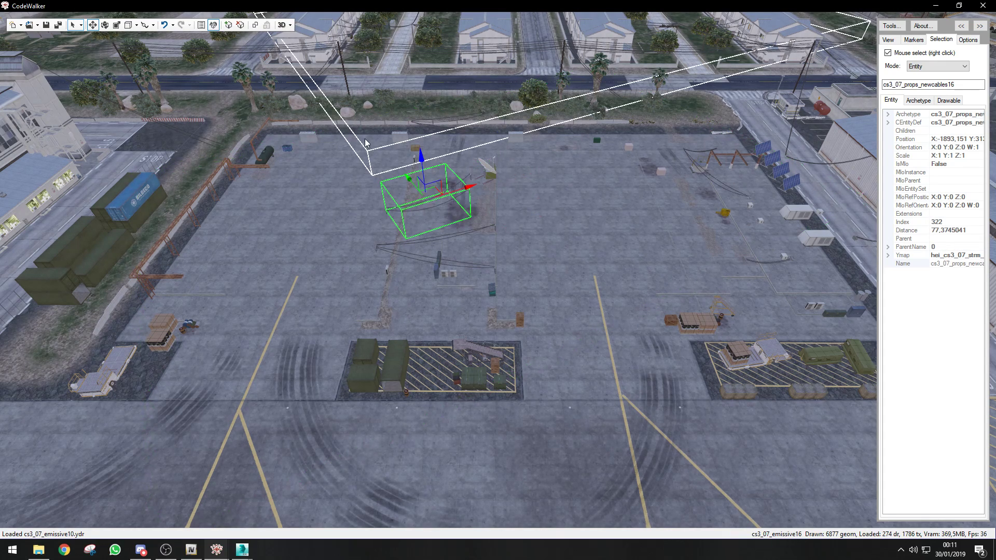
pyautogui.rightClick(223, 156)
pyautogui.rightClick(436, 249)
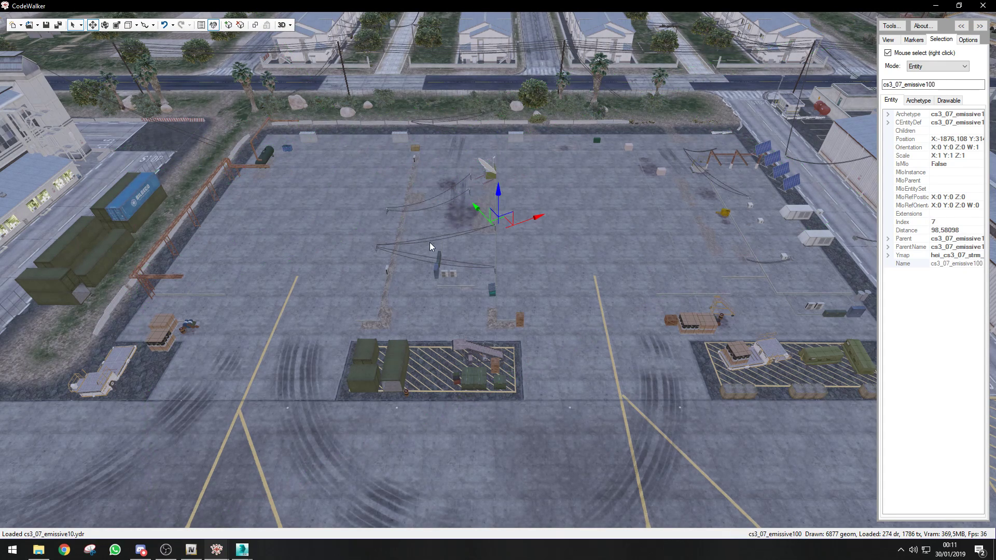
# Bring up the Tutorial project window and collapse the entity list of hei_cs3_07_strm_8.ymap.
pyautogui.click(214, 547)
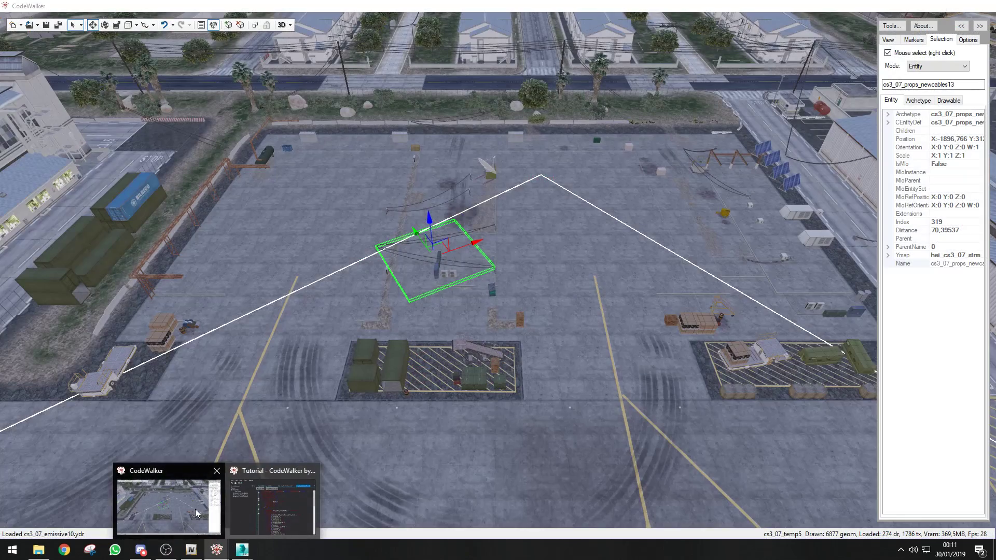
pyautogui.click(196, 514)
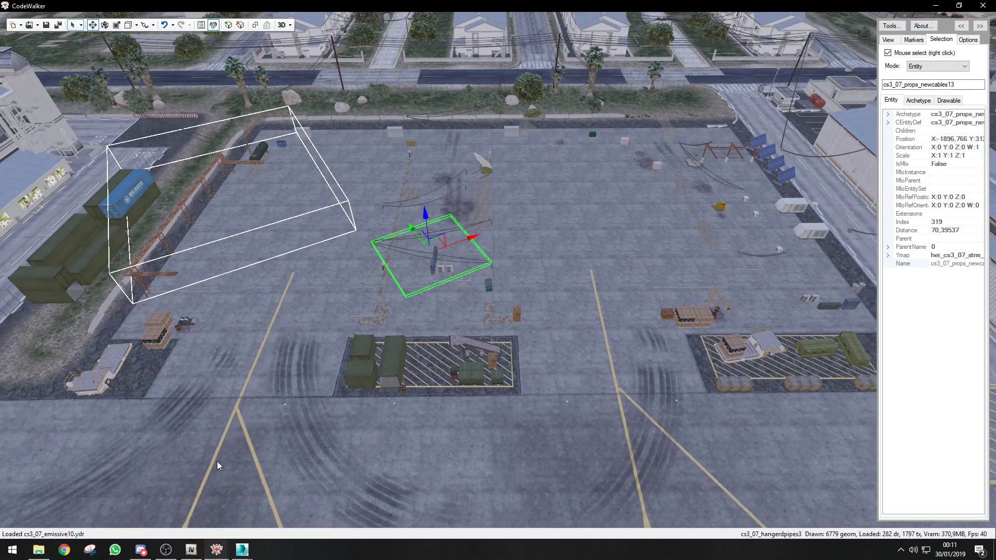
pyautogui.click(217, 549)
pyautogui.click(256, 516)
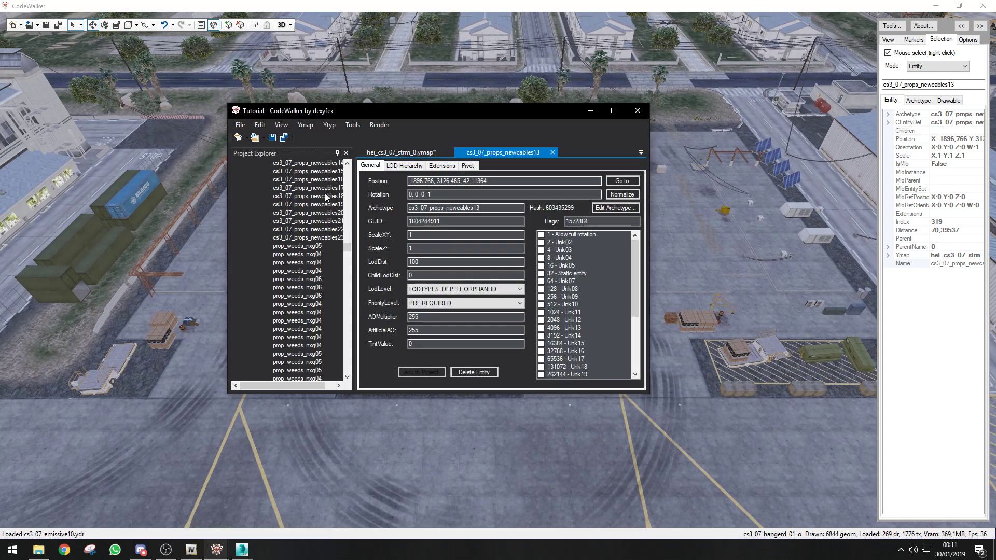
pyautogui.moveTo(351, 245); pyautogui.dragTo(342, 172)
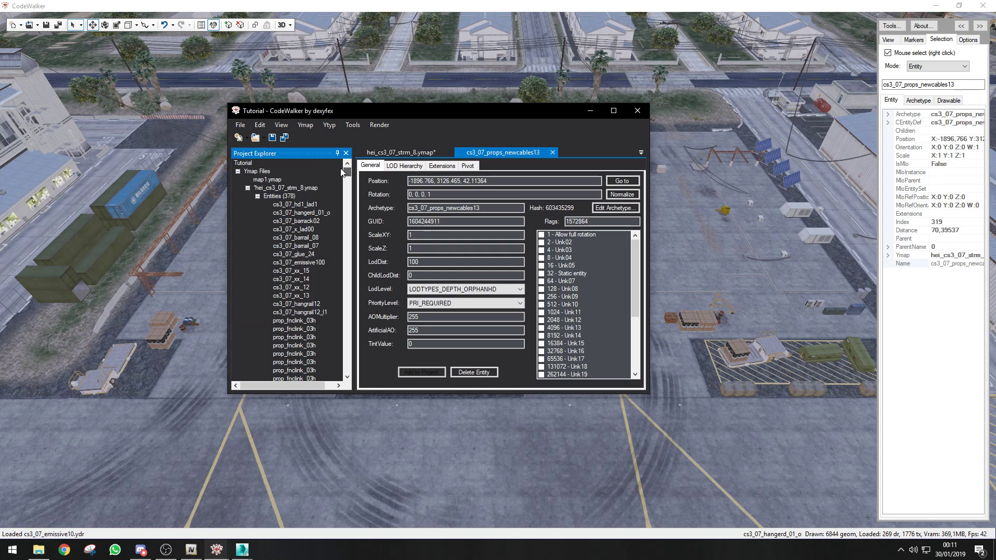
pyautogui.click(258, 196)
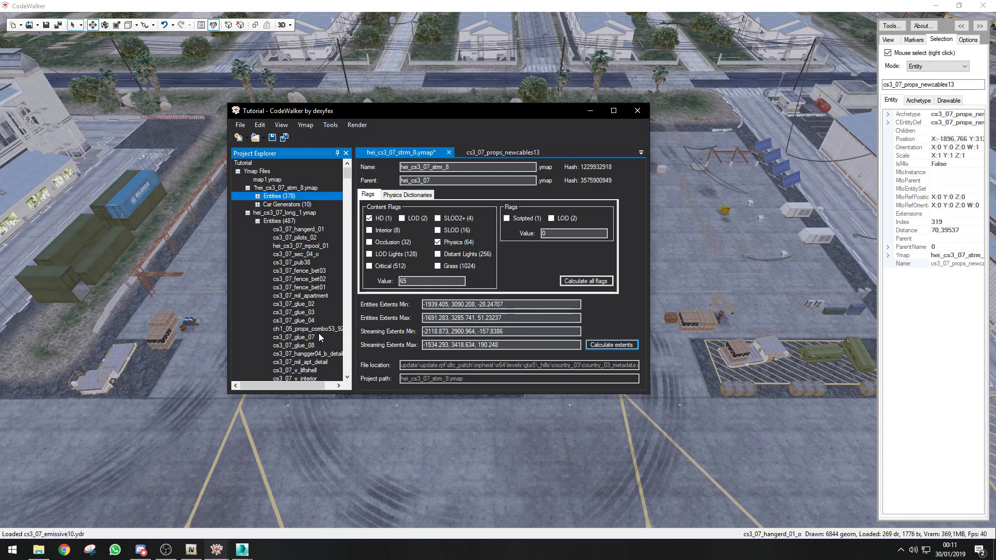
# Select cs3_07_mil_decals15 in hei_cs3_07_long_1.ymap, place the project window clear of the site and check the props there.
pyautogui.scroll(-20, 319, 334)
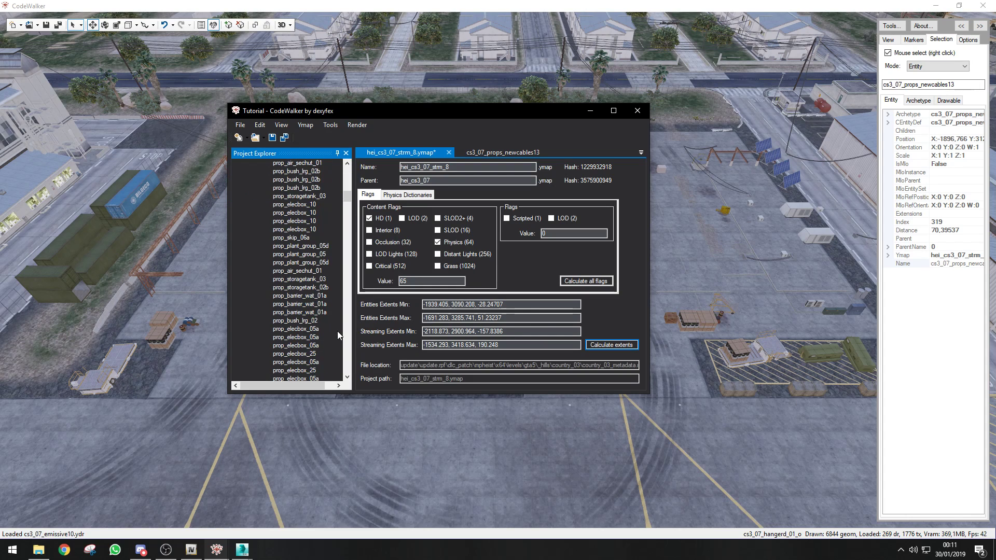
pyautogui.moveTo(348, 196); pyautogui.dragTo(346, 279)
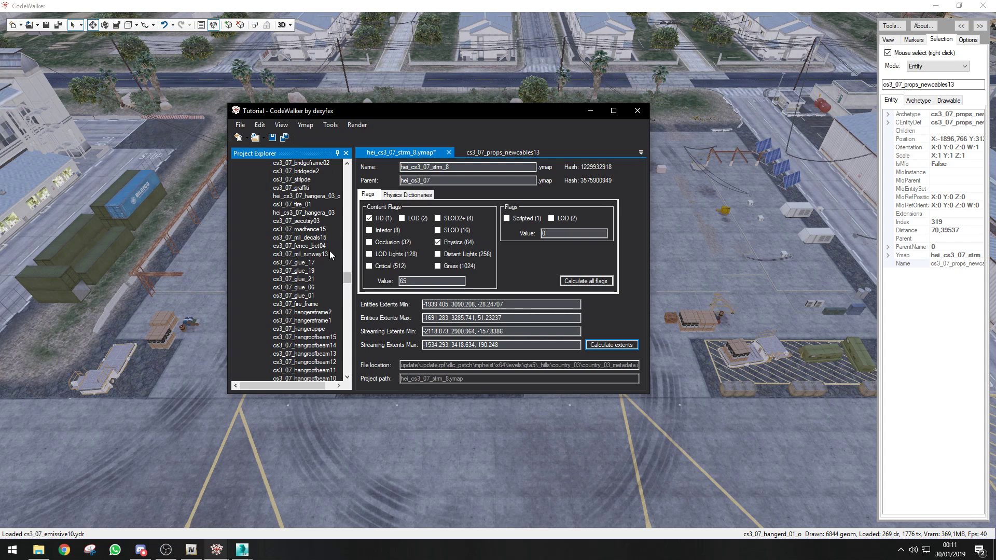
pyautogui.doubleClick(319, 236)
pyautogui.moveTo(397, 114); pyautogui.dragTo(691, 238)
pyautogui.moveTo(454, 157); pyautogui.dragTo(430, 120)
pyautogui.rightClick(433, 116)
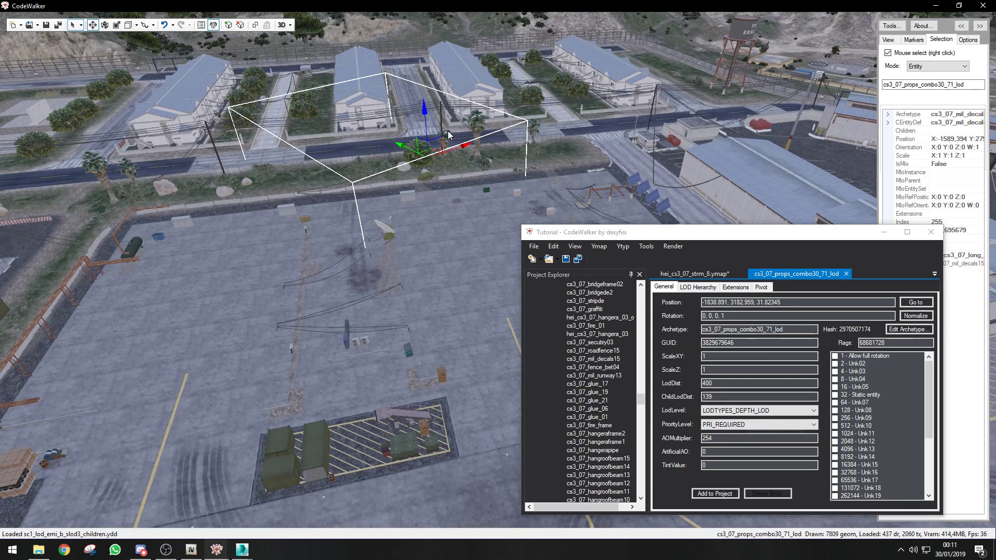
# Browse the hei_cs3_07_long_1.ymap entities around cs3_07_mil_runway13 and cs3_07_fire_01, and view the whole airfield from farther away.
pyautogui.moveTo(640, 396)
pyautogui.mouseDown()
pyautogui.moveTo(642, 288)
pyautogui.moveTo(655, 356)
pyautogui.moveTo(655, 394)
pyautogui.moveTo(647, 391)
pyautogui.mouseUp()
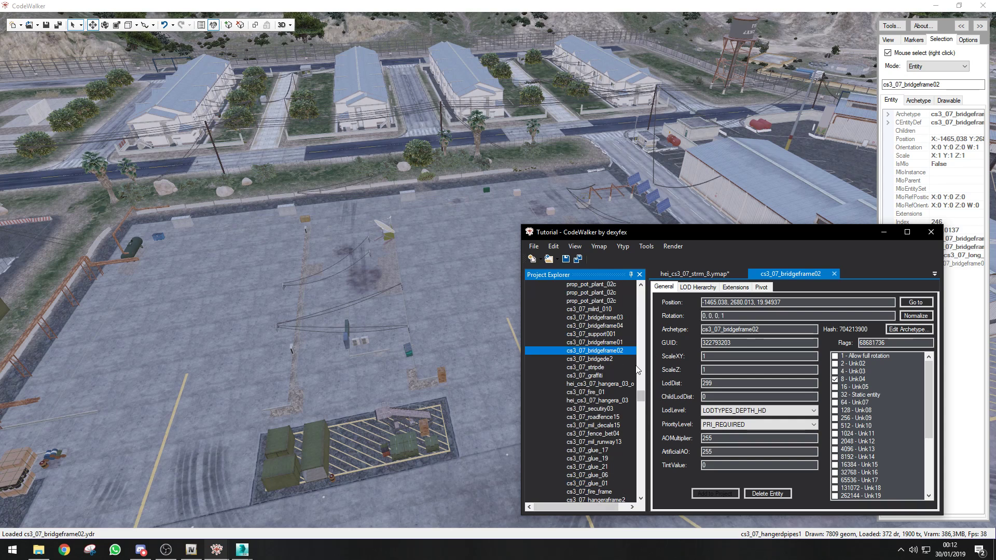
pyautogui.scroll(-1, 637, 369)
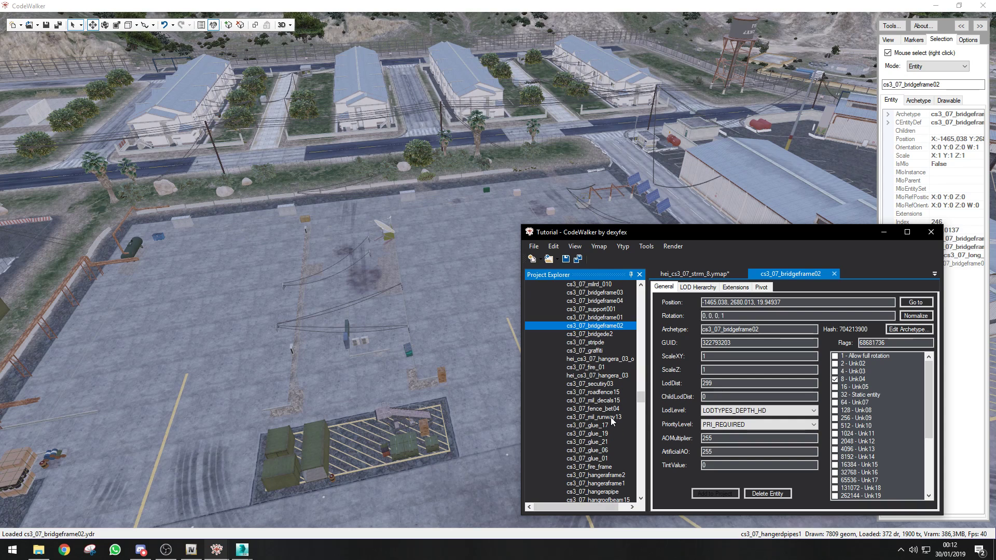
pyautogui.click(613, 418)
pyautogui.click(614, 401)
pyautogui.moveTo(490, 345); pyautogui.dragTo(422, 399)
pyautogui.rightClick(429, 379)
pyautogui.moveTo(436, 357); pyautogui.dragTo(401, 250)
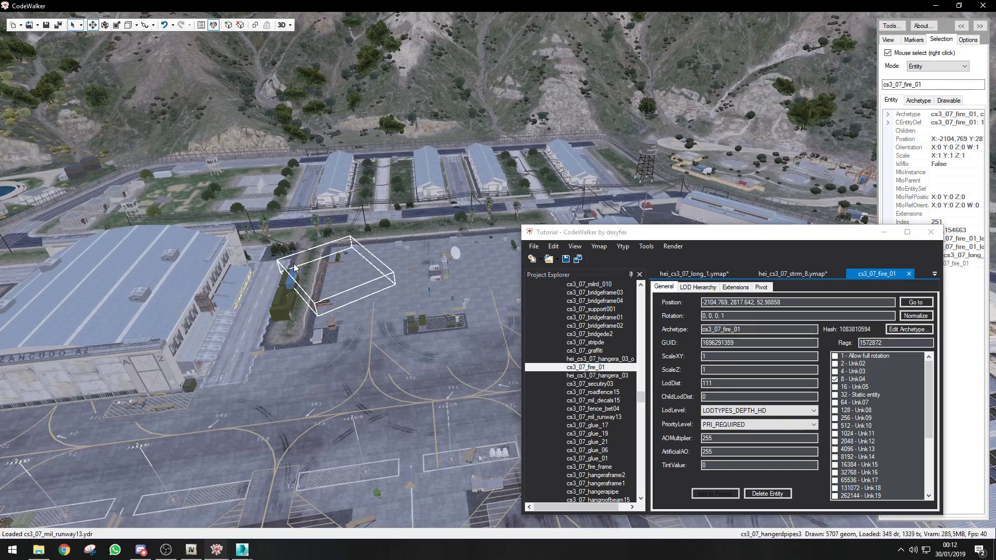
# Minimize the project window and switch to the Tutorial folder in File Explorer.
pyautogui.click(884, 233)
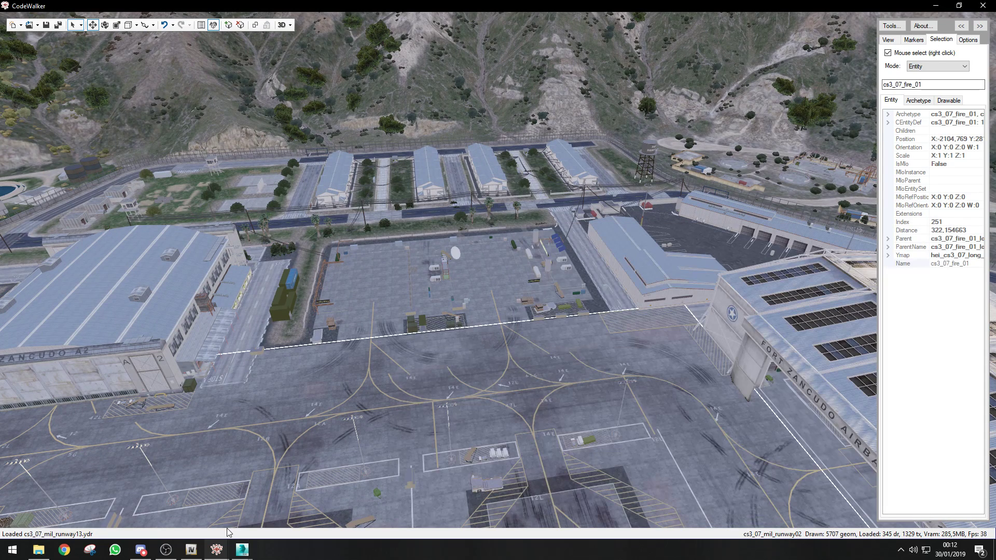
pyautogui.click(39, 550)
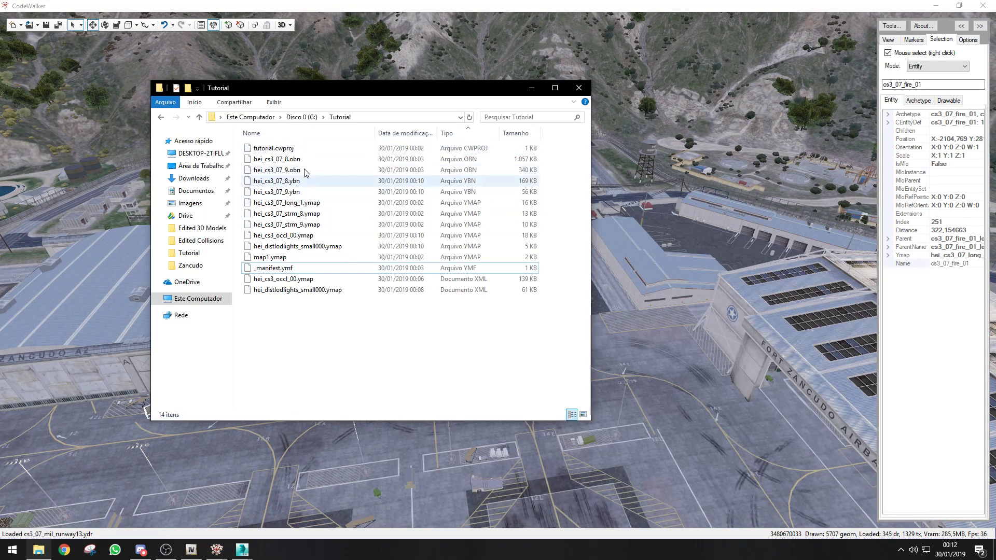
# Browse to the FlightsMap\Zancudo\Edited 3D Models folder, look over its odr files, and put File Explorer away.
pyautogui.click(303, 118)
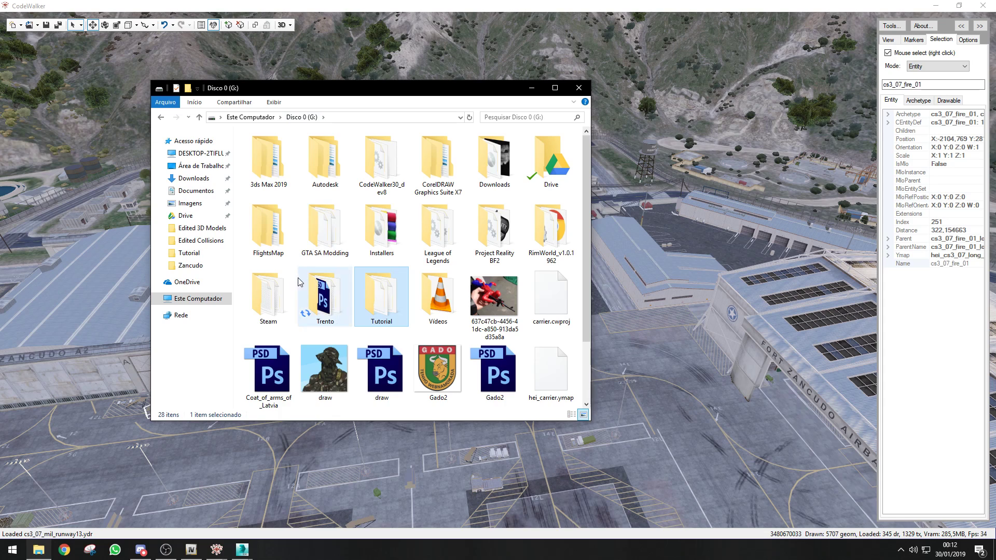
pyautogui.doubleClick(268, 228)
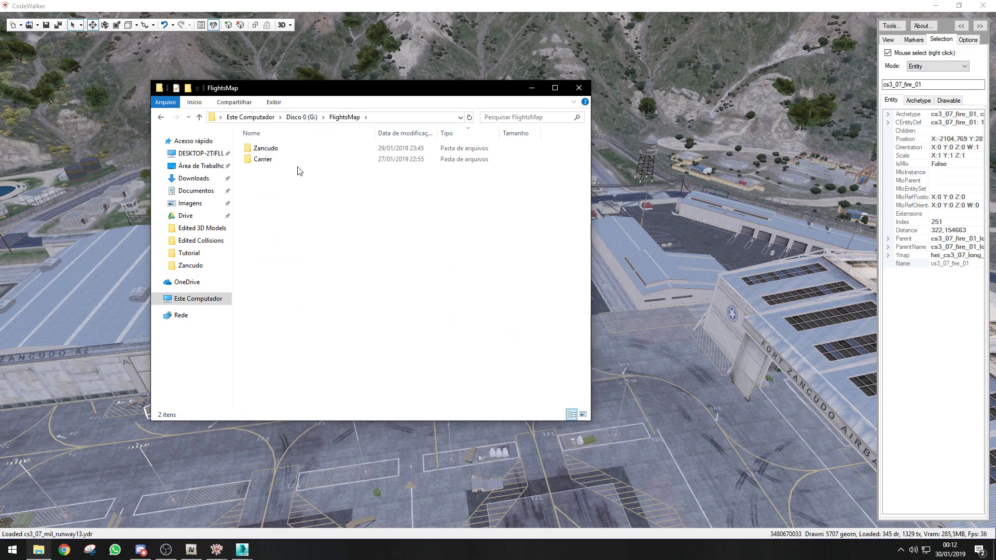
pyautogui.moveTo(295, 169); pyautogui.dragTo(292, 155)
pyautogui.doubleClick(291, 152)
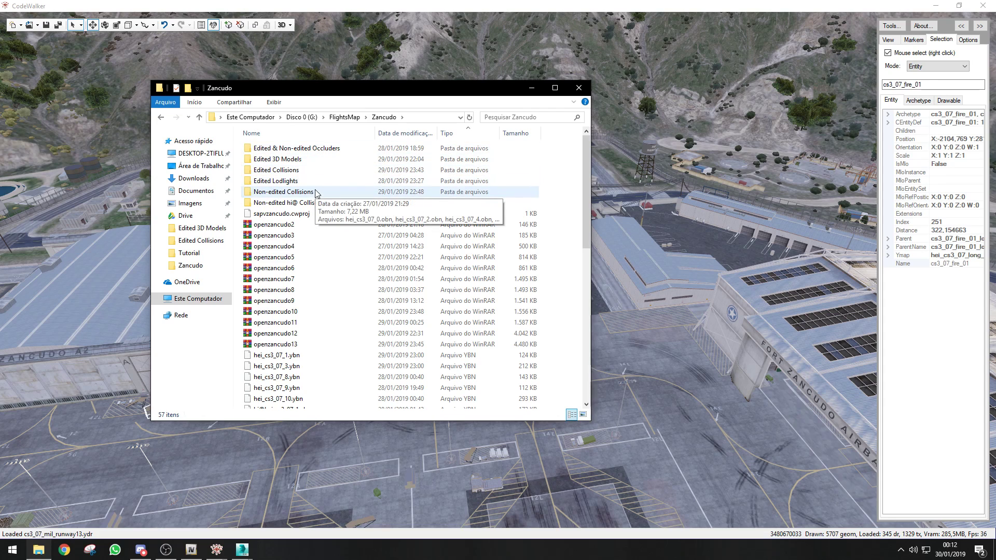
pyautogui.click(309, 161)
pyautogui.doubleClick(311, 161)
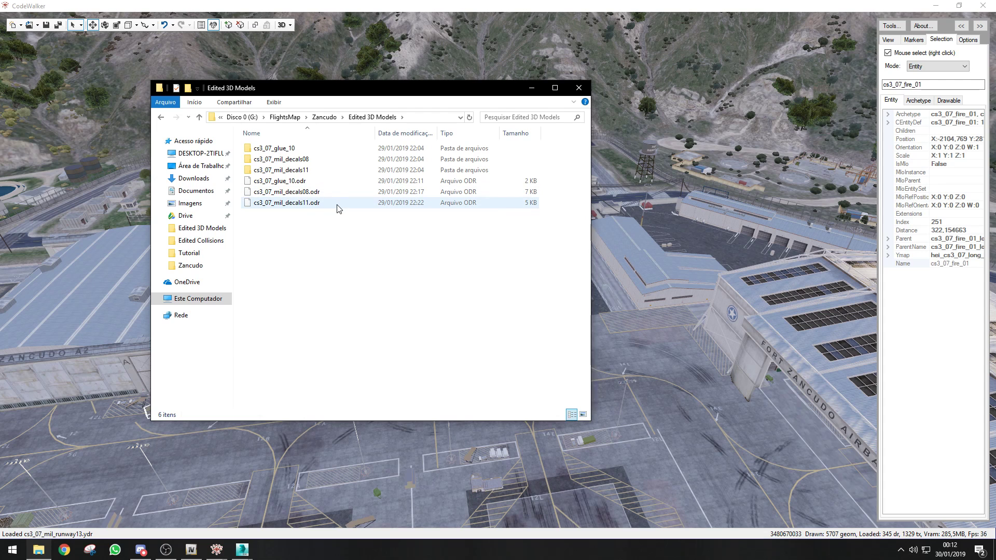
pyautogui.click(532, 89)
# Examine the cleared concrete ground and its remaining decals up close in the CodeWalker world view.
pyautogui.moveTo(532, 93); pyautogui.dragTo(217, 511)
pyautogui.scroll(-4, 378, 289)
pyautogui.scroll(8, 379, 293)
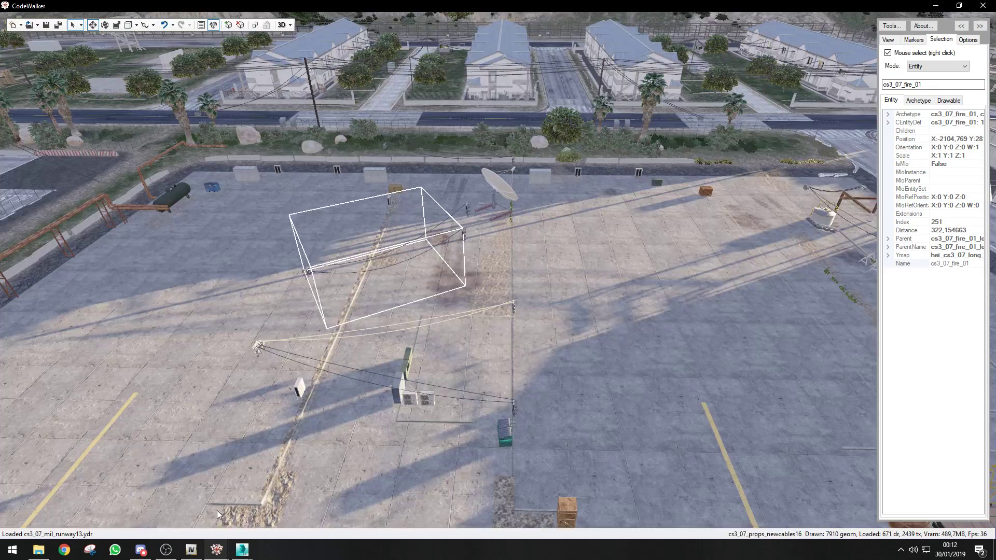
pyautogui.click(218, 551)
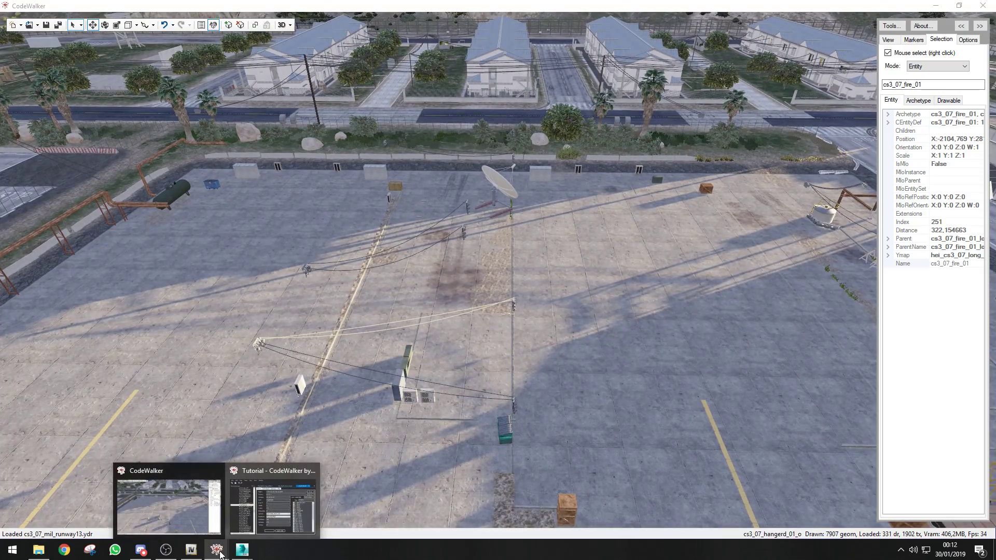
# Switch to OpenIV and open cs3_07.rpf in the country_03 folder of the mpheist dlc.rpf.
pyautogui.click(191, 551)
pyautogui.click(232, 226)
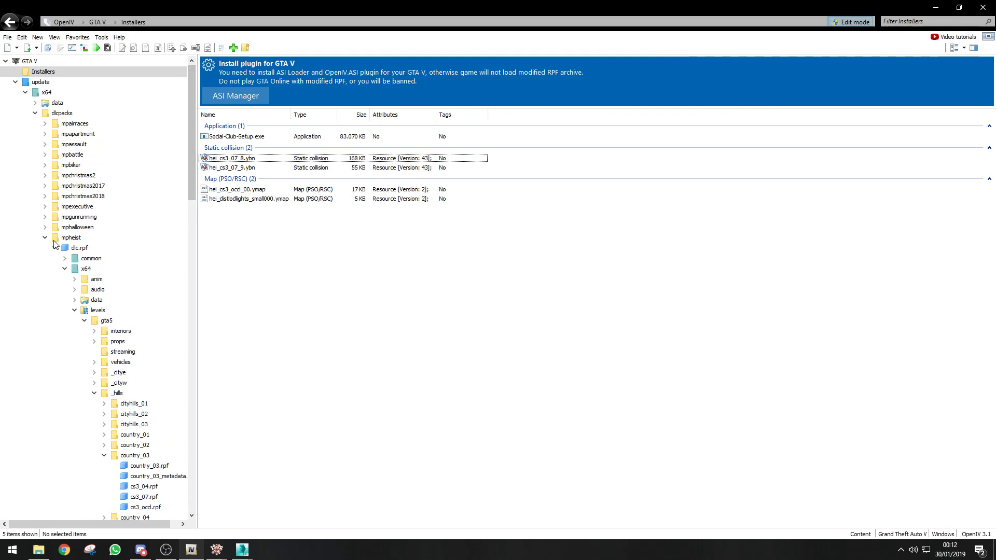
pyautogui.scroll(-2, 105, 312)
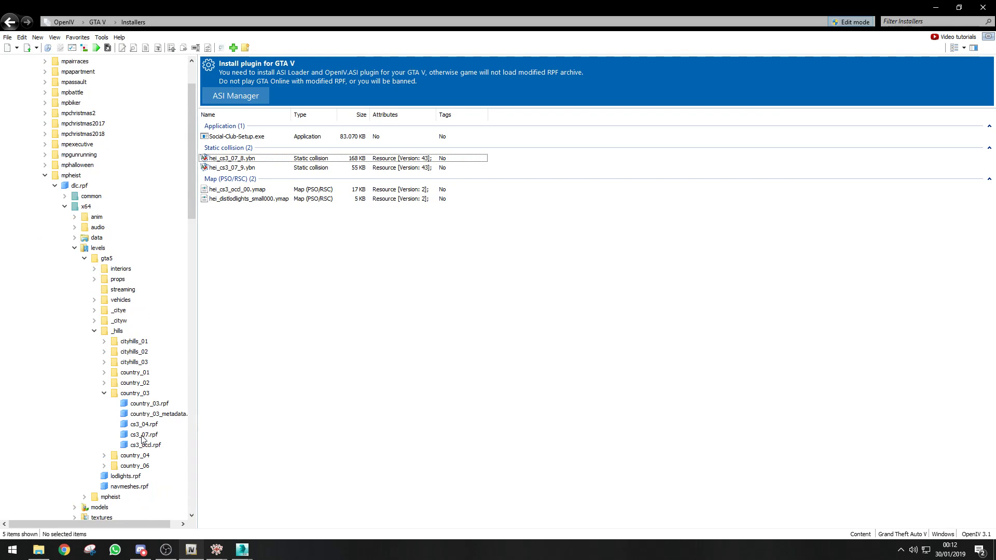
pyautogui.click(144, 435)
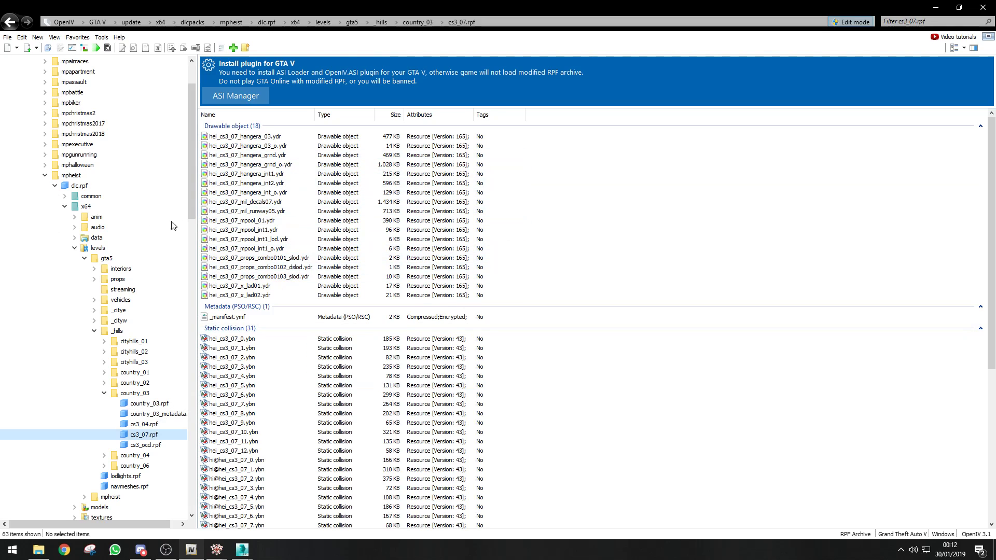
# Export hei_cs3_07_mil_decals07.ydr to openFormats (.odr) in the G:\Tutorial folder.
pyautogui.rightClick(246, 205)
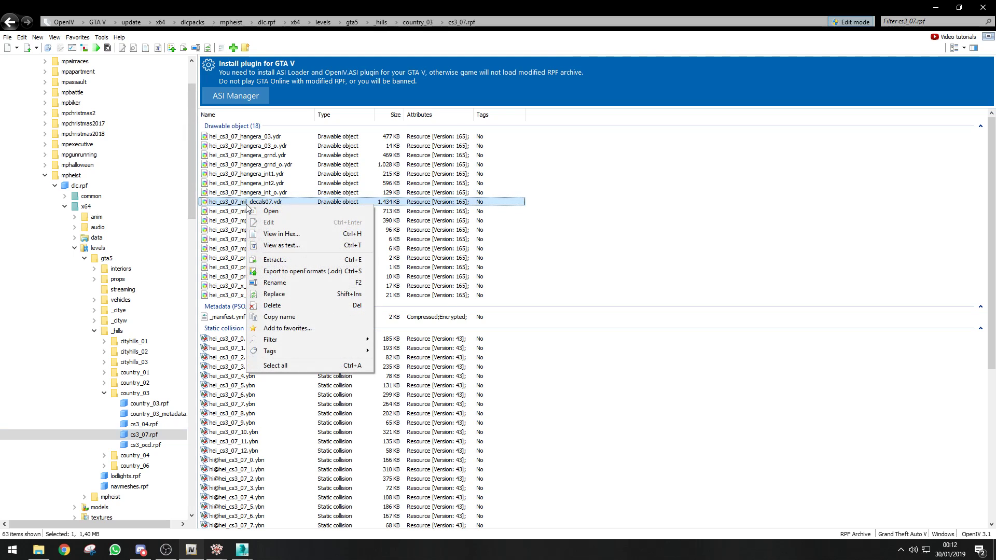
pyautogui.click(298, 272)
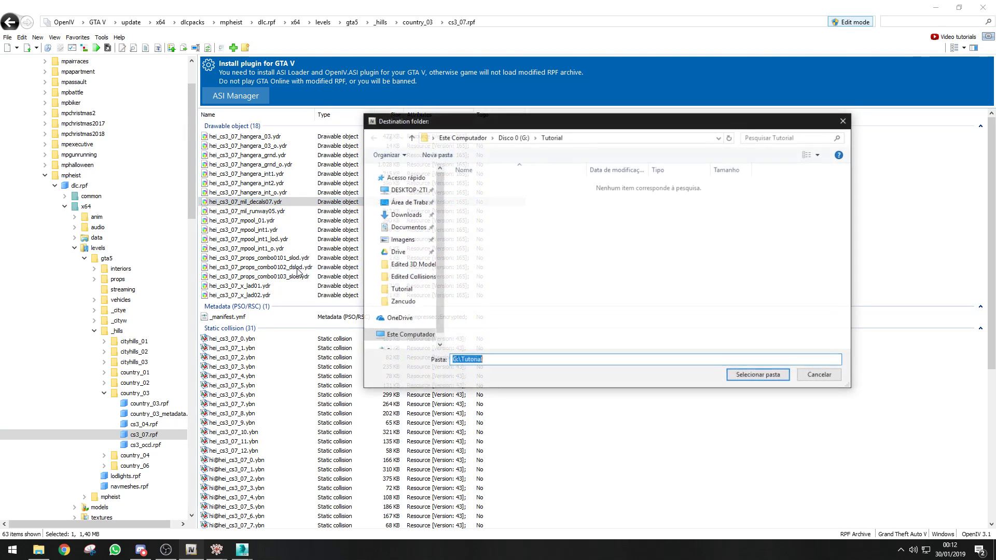
pyautogui.click(758, 376)
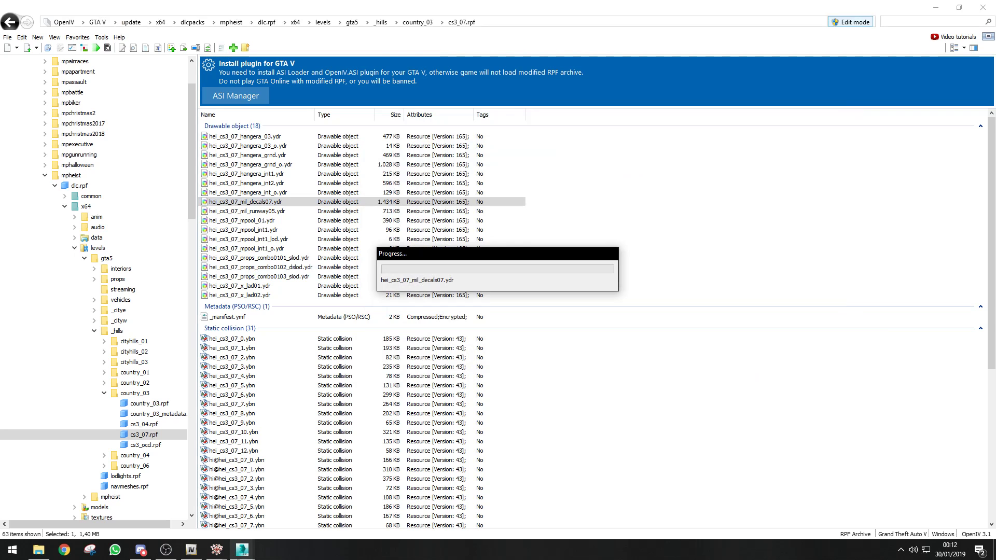
# Switch to 3ds Max, clear the collision models hei_cs3_07_8 and hei_cs3_07_9 from the scene, and show the utilities.
pyautogui.moveTo(242, 550)
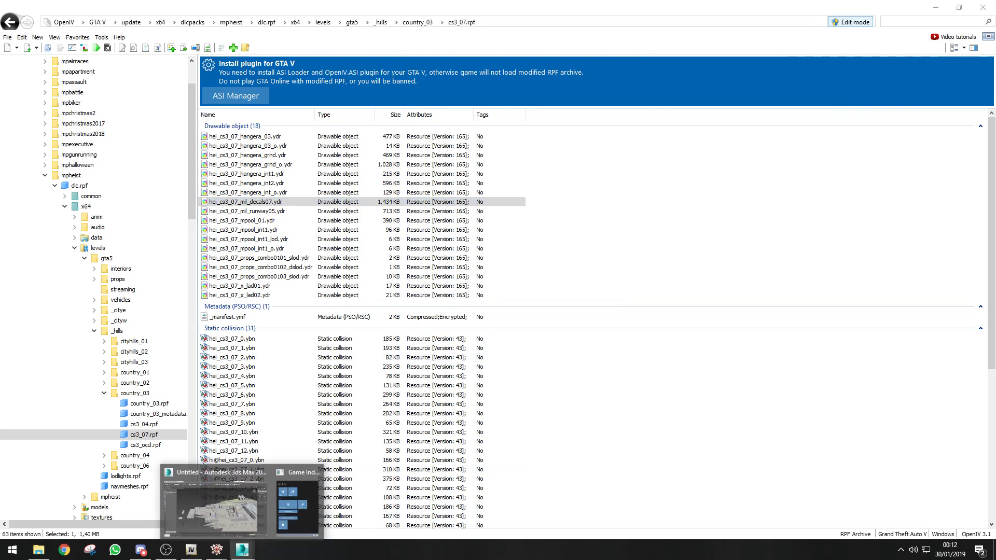
pyautogui.click(244, 487)
pyautogui.click(405, 146)
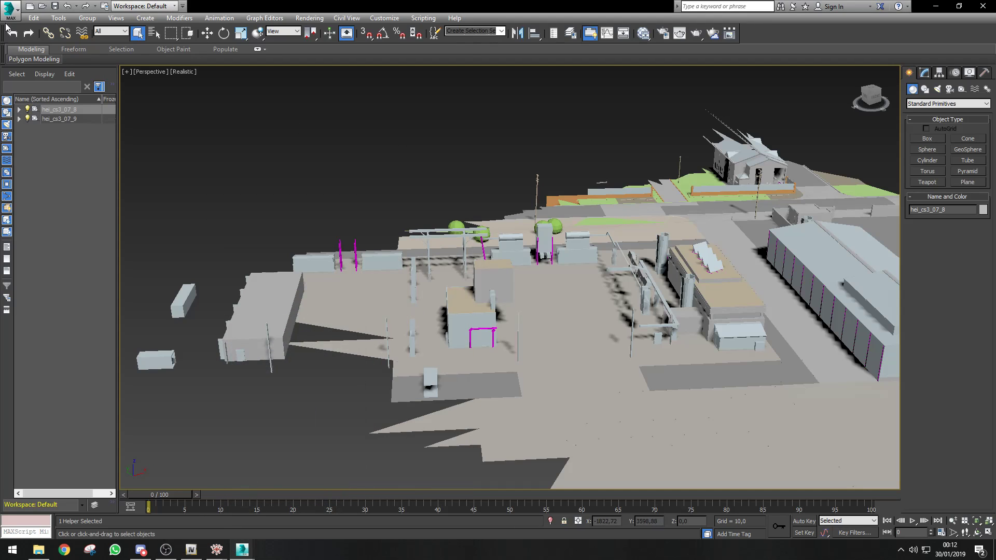
pyautogui.click(7, 19)
pyautogui.press('Escape')
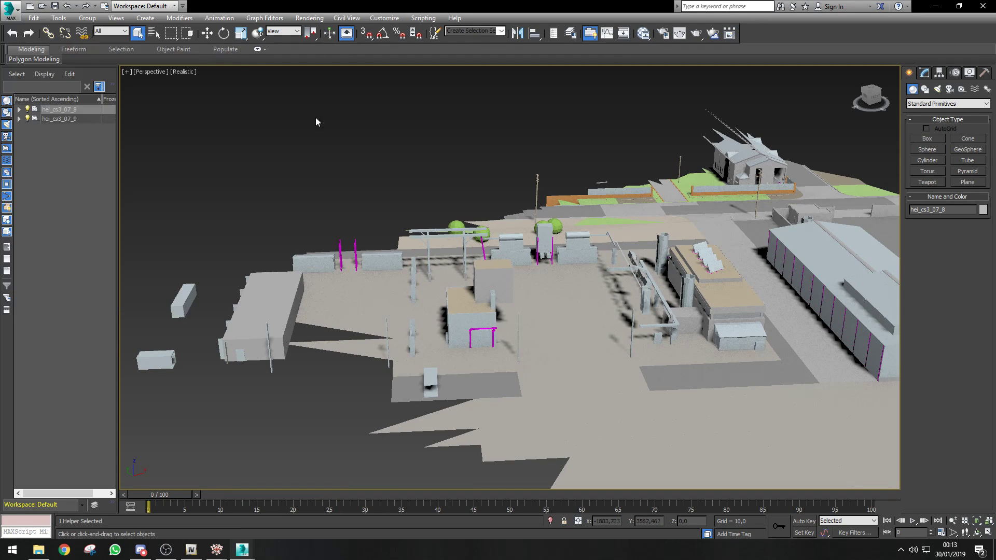
pyautogui.click(505, 296)
pyautogui.click(985, 73)
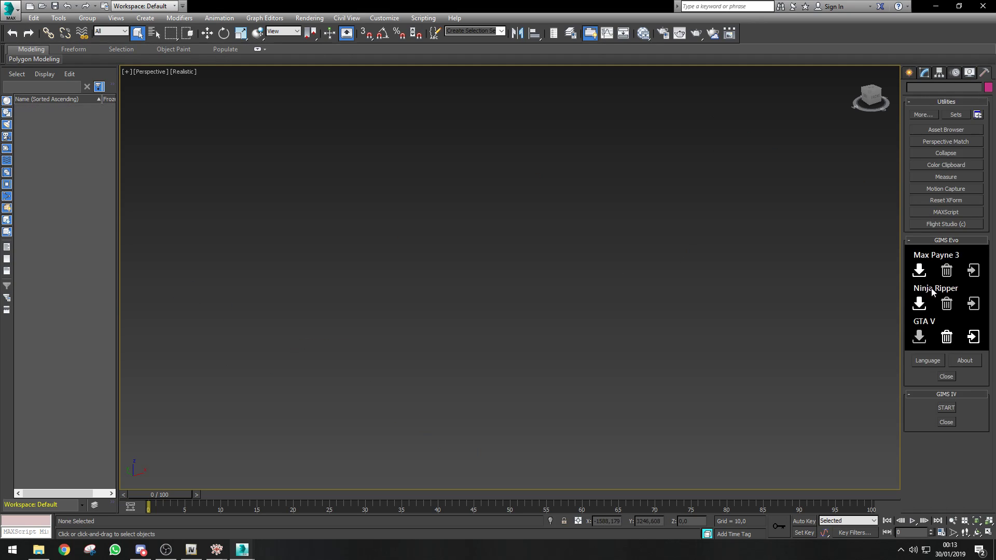
# Import hei_cs3_07_mil_decals07.odr with GIMS Evo, using Tutorial as the external textures directory, and review the import report.
pyautogui.moveTo(242, 549)
pyautogui.click(266, 530)
pyautogui.click(251, 213)
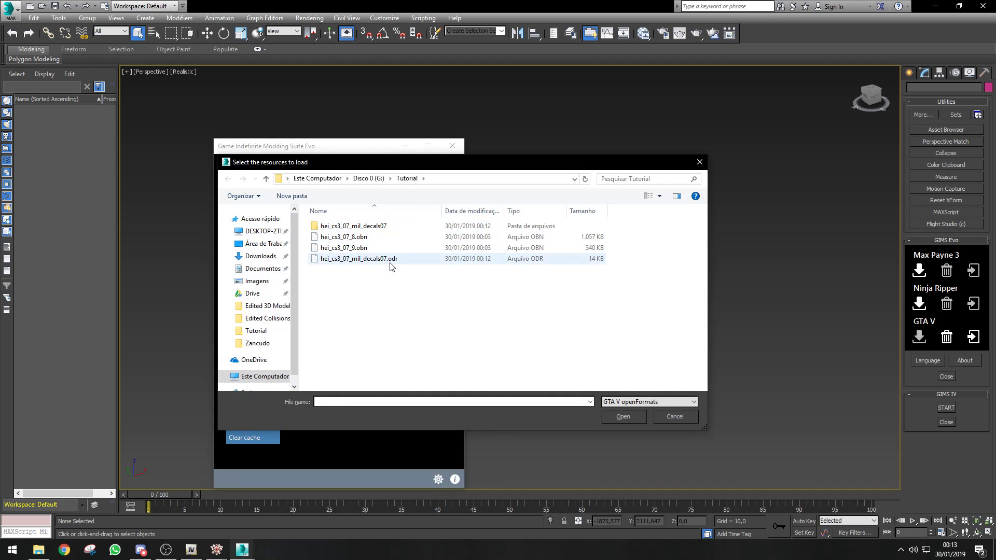
pyautogui.click(390, 261)
pyautogui.keyDown('ctrl'); pyautogui.click(394, 227); pyautogui.keyUp('ctrl')
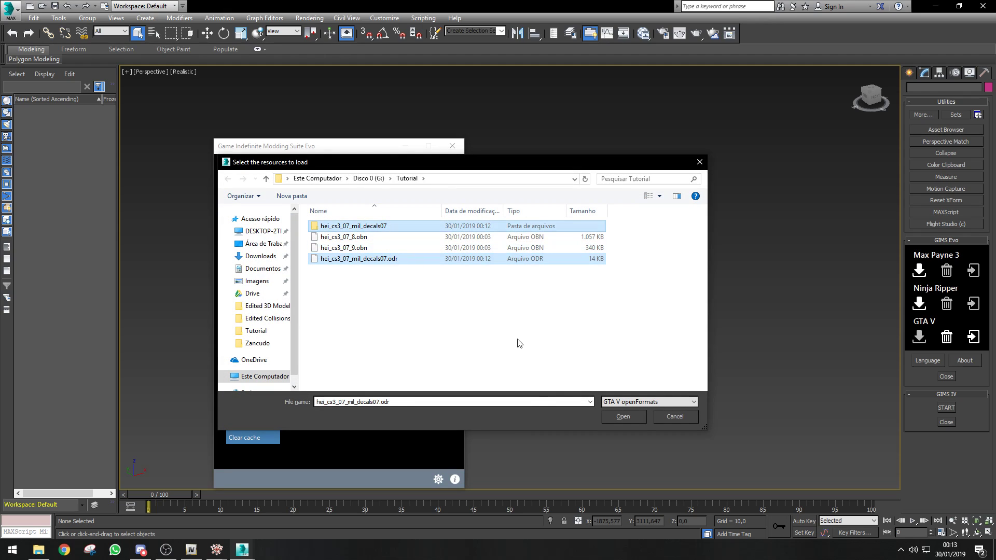
pyautogui.click(614, 415)
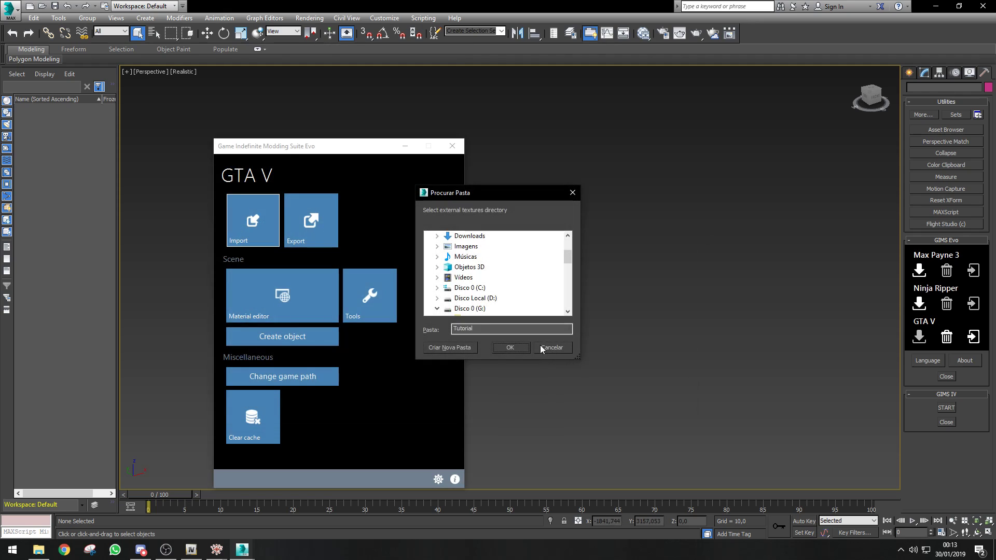
pyautogui.click(511, 348)
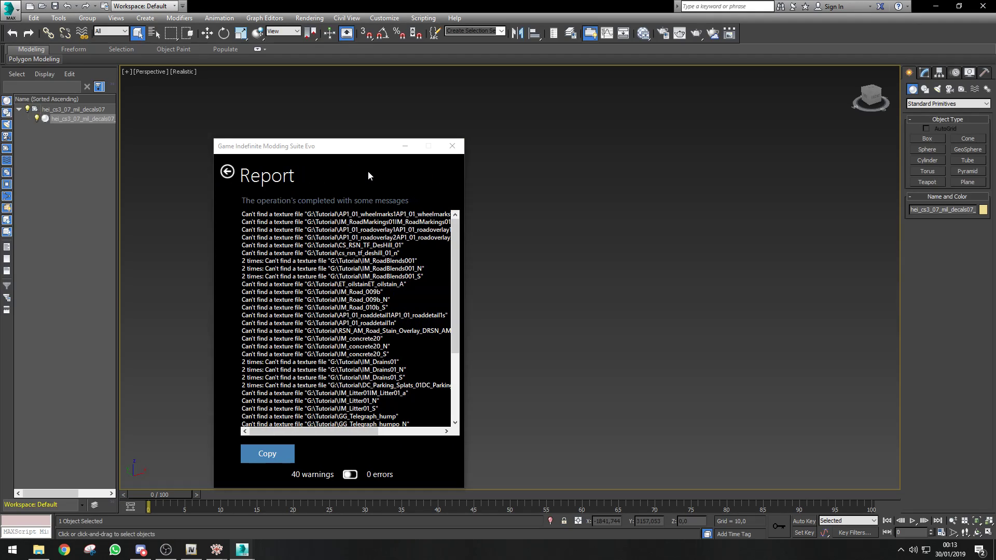
pyautogui.scroll(-4, 342, 296)
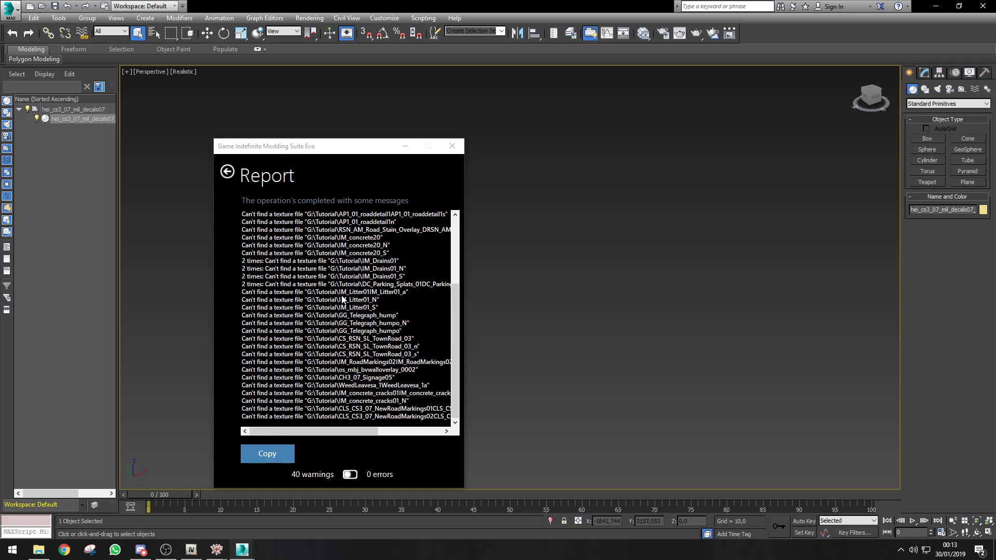
pyautogui.scroll(4, 342, 299)
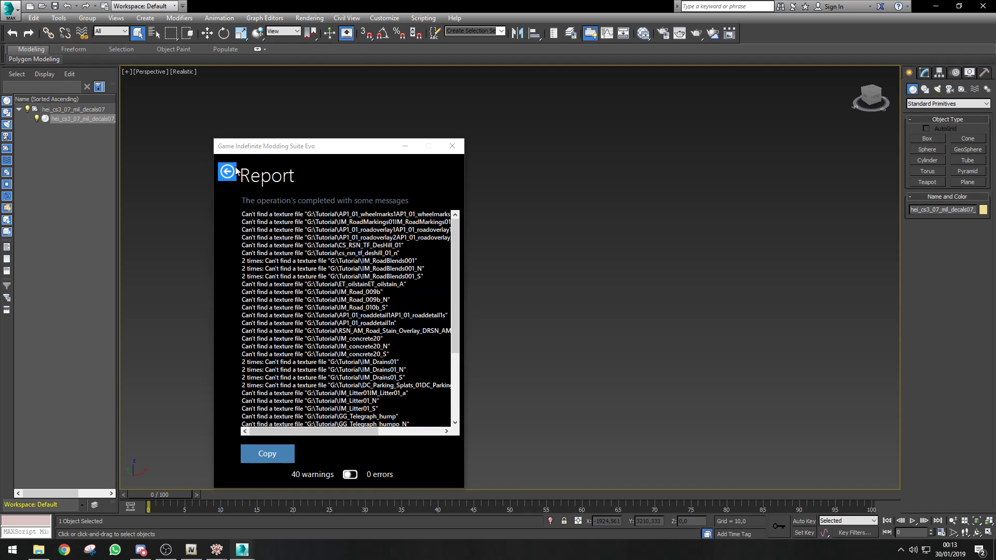
pyautogui.click(405, 146)
# Frame the whole imported decals model in a single Perspective view and examine its layout from above.
pyautogui.click(554, 318)
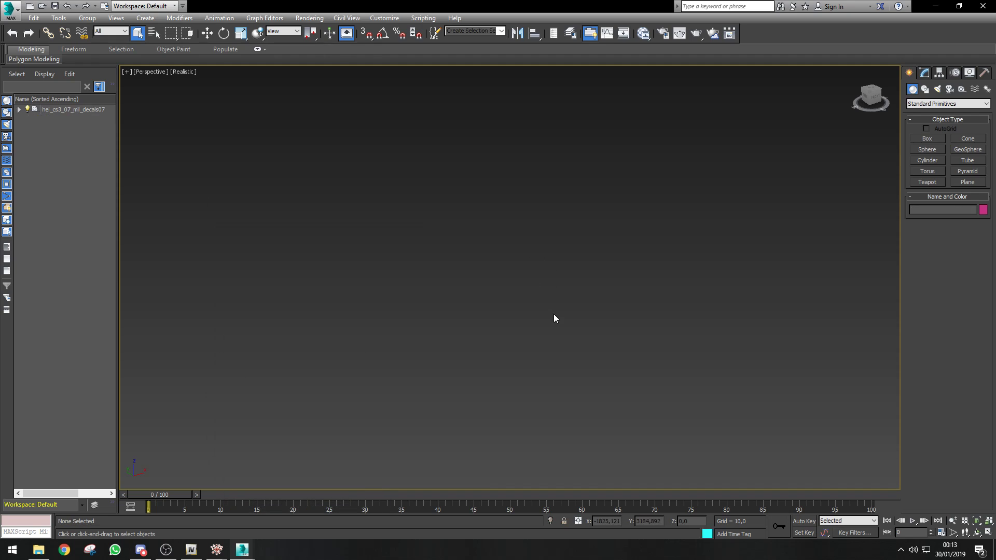
pyautogui.press('z')
pyautogui.scroll(6, 481, 270)
pyautogui.click(535, 297)
pyautogui.click(676, 390)
pyautogui.click(988, 533)
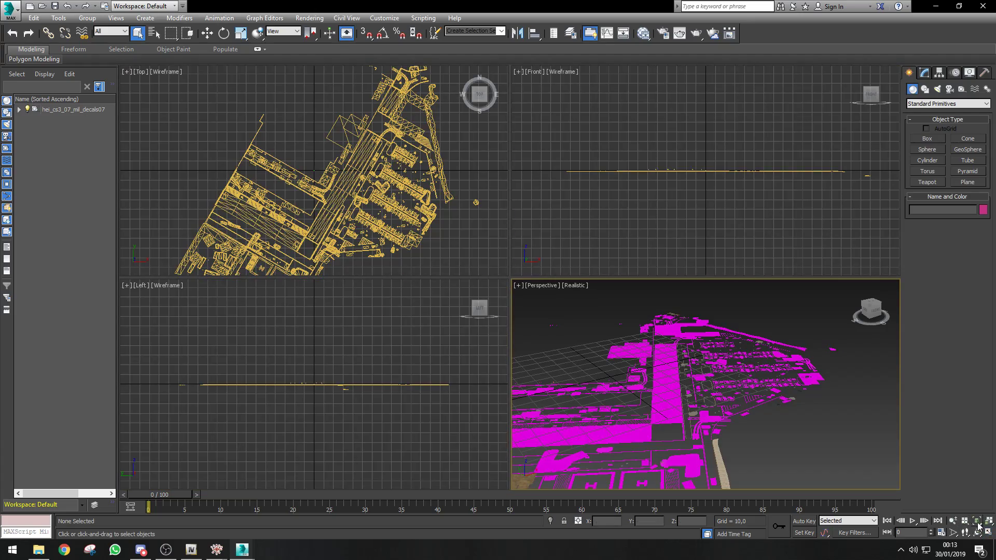
pyautogui.click(989, 532)
pyautogui.click(978, 534)
pyautogui.moveTo(554, 352); pyautogui.dragTo(509, 283)
pyautogui.scroll(-4, 475, 317)
pyautogui.press('Escape')
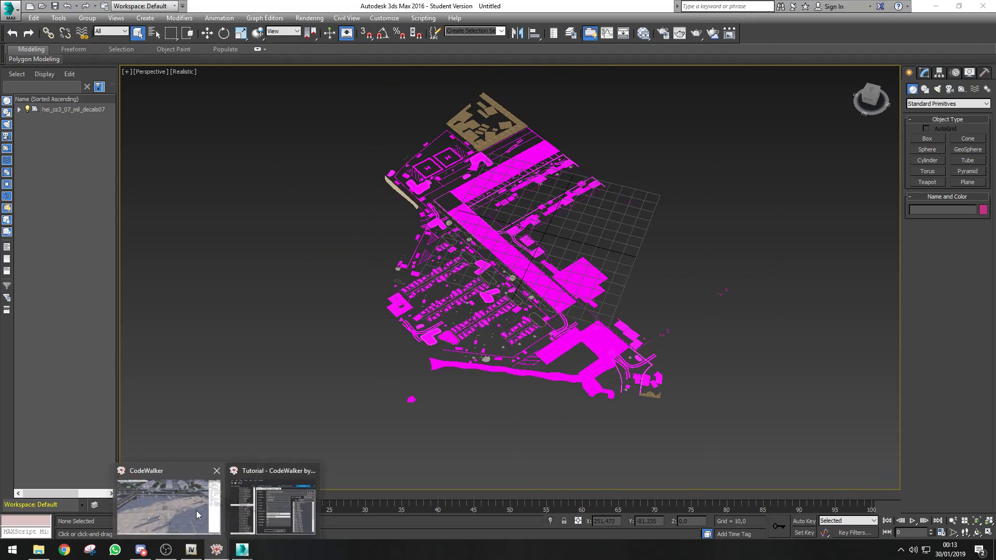
# Switch to CodeWalker and examine the helipad markings beside the parking area for comparison.
pyautogui.click(197, 511)
pyautogui.moveTo(375, 311); pyautogui.dragTo(300, 292)
pyautogui.press('w')
pyautogui.press('s')
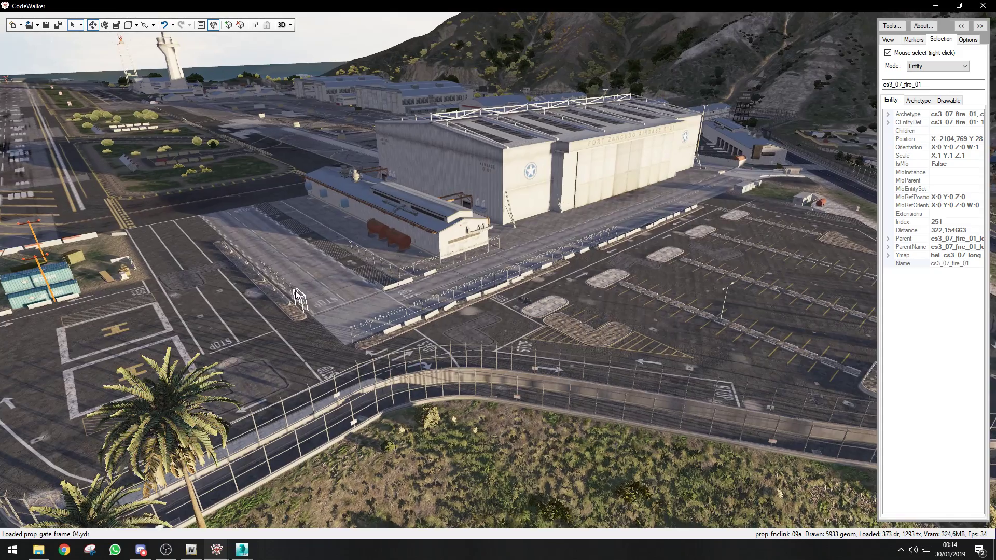
# Return to 3ds Max, select the hei_cs3_07_mil_decals07 mesh and open its Editable Mesh for element selection.
pyautogui.hotkey('alt', 'Tab')
pyautogui.scroll(4, 446, 259)
pyautogui.moveTo(446, 259); pyautogui.dragTo(444, 367, button='middle')
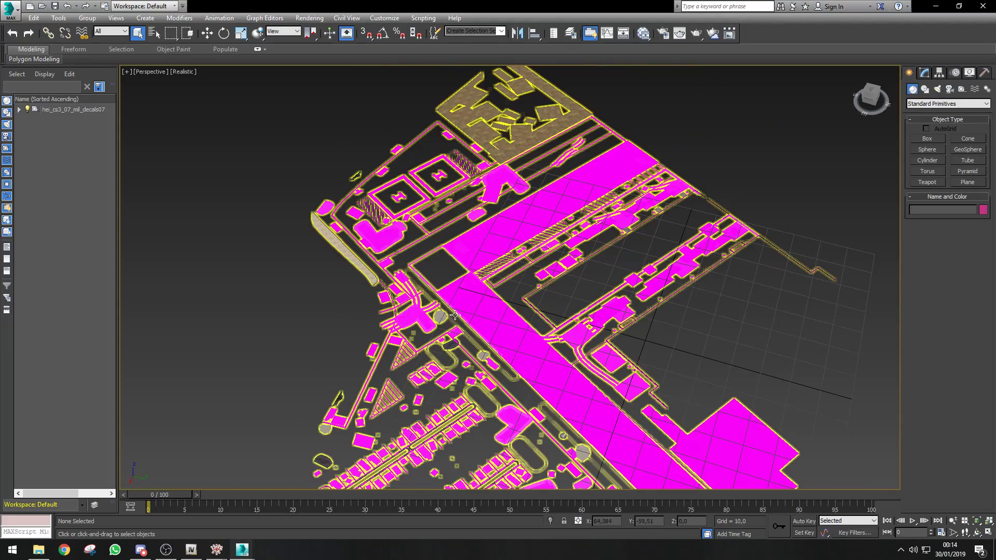
pyautogui.click(464, 222)
pyautogui.scroll(4, 369, 166)
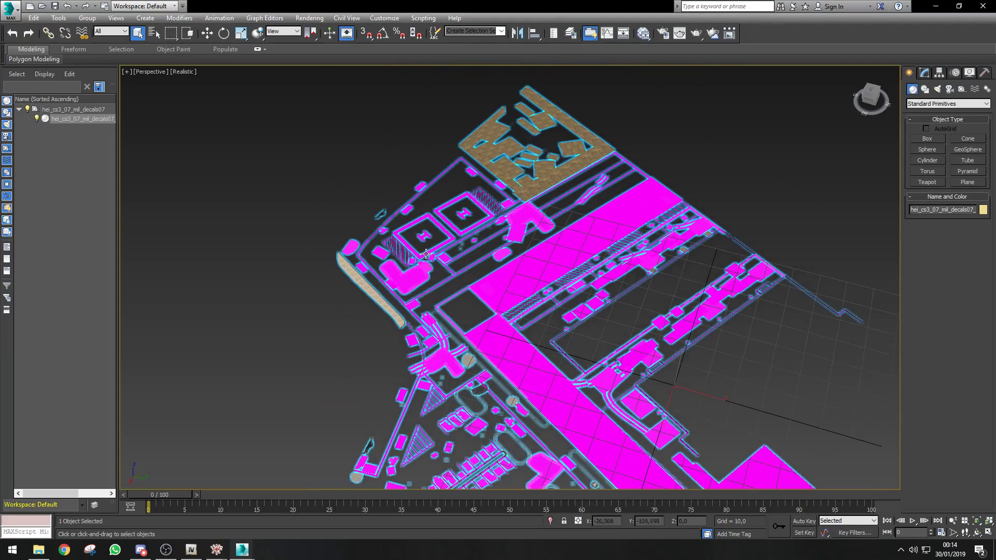
pyautogui.click(925, 78)
pyautogui.scroll(4, 497, 257)
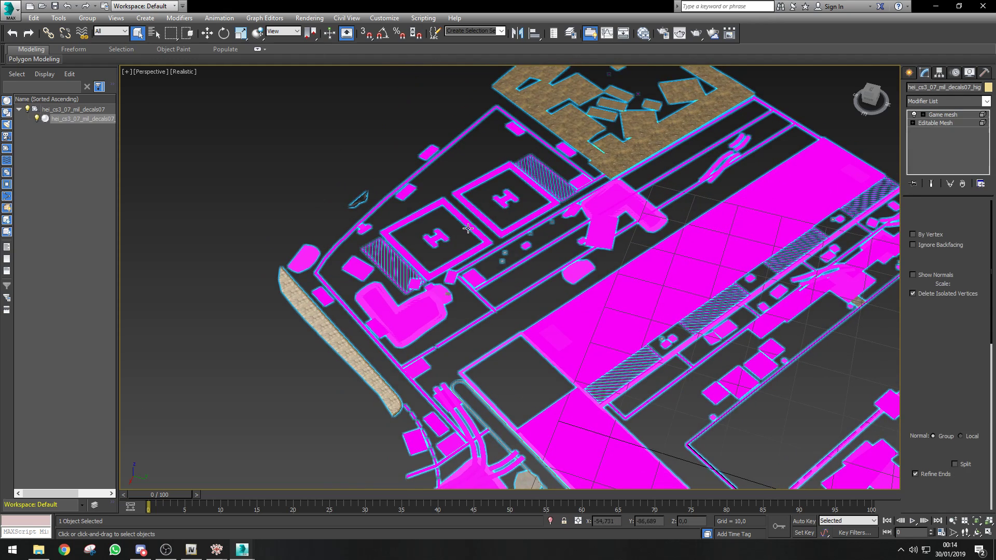
# Delete the border lines and H marking of the helipad nearest the L-shaped patch.
pyautogui.click(477, 259)
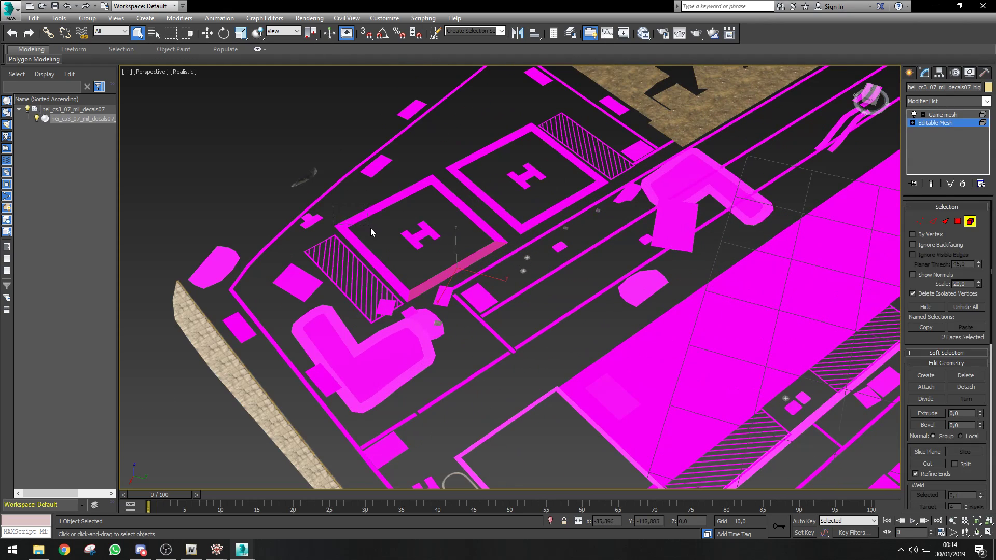
pyautogui.click(445, 251)
pyautogui.press('Delete')
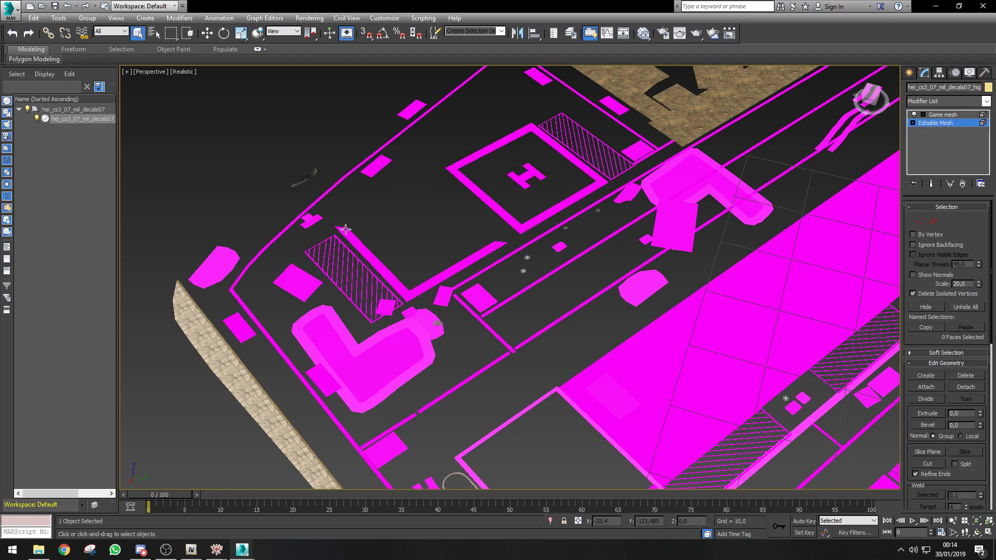
pyautogui.click(455, 272)
pyautogui.press('Delete')
# Delete the remaining helipad's border lines and H marking from the decals mesh.
pyautogui.click(506, 214)
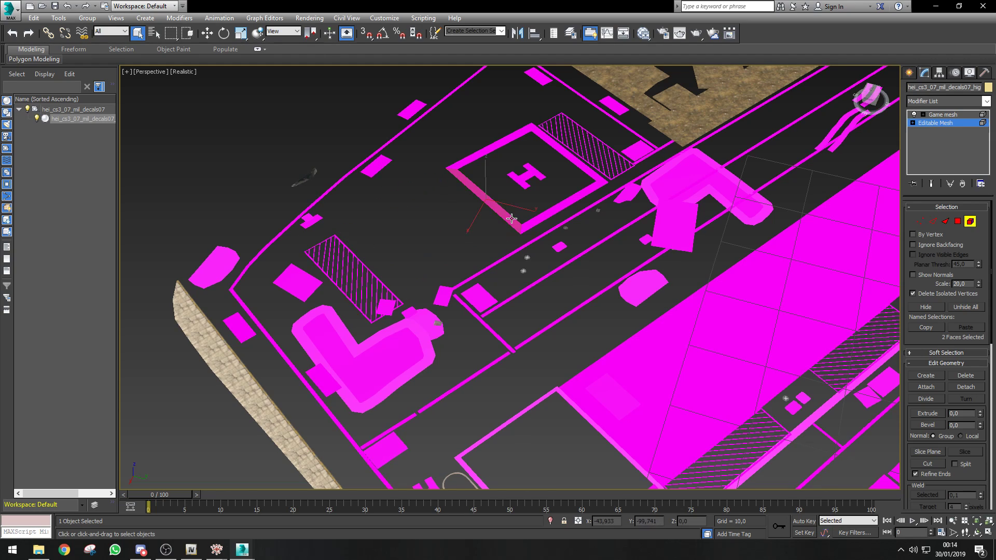
pyautogui.press('Delete')
pyautogui.moveTo(435, 121); pyautogui.dragTo(512, 205)
pyautogui.press('Delete')
pyautogui.click(530, 168)
pyautogui.press('Delete')
pyautogui.click(519, 182)
pyautogui.press('Delete')
pyautogui.click(524, 130)
pyautogui.press('Delete')
pyautogui.click(537, 134)
pyautogui.press('Delete')
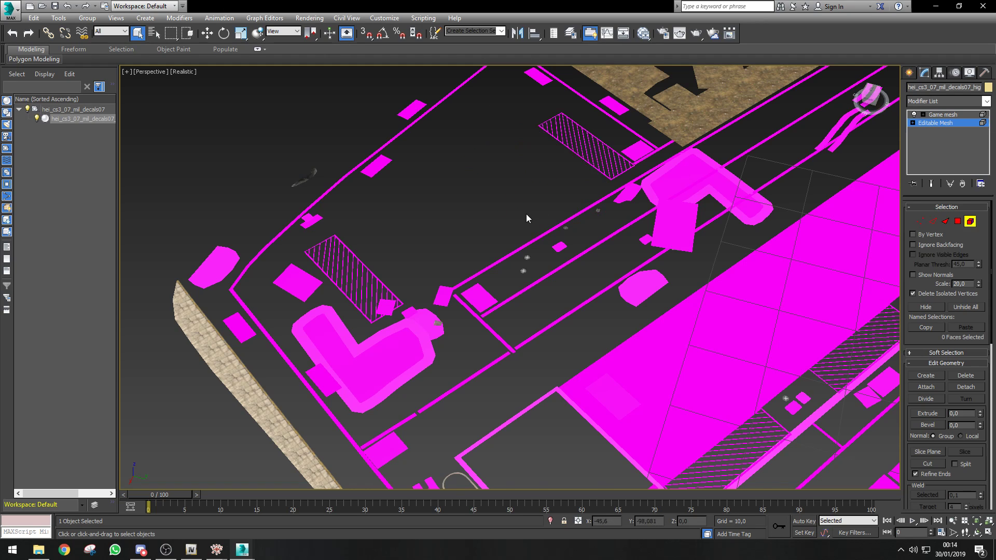
# Leave element editing and deselect the decals mesh.
pyautogui.scroll(-2, 522, 213)
pyautogui.rightClick(497, 196)
pyautogui.click(483, 187)
pyautogui.click(475, 190)
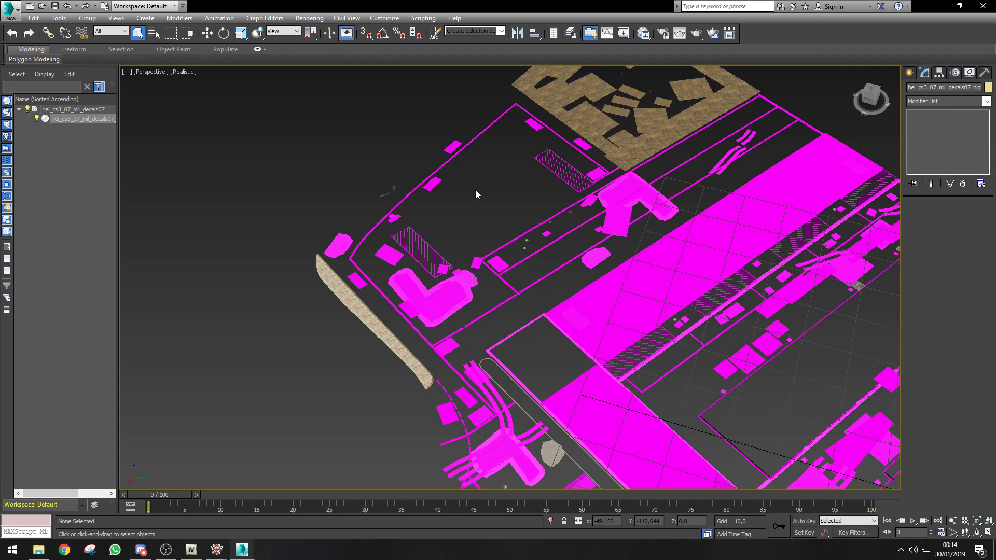
pyautogui.moveTo(476, 190); pyautogui.dragTo(443, 249, button='middle')
# Export the hei_cs3_07_mil_decals07 model with GIMS Evo to the Tutorial folder.
pyautogui.moveTo(242, 550)
pyautogui.click(301, 501)
pyautogui.click(311, 219)
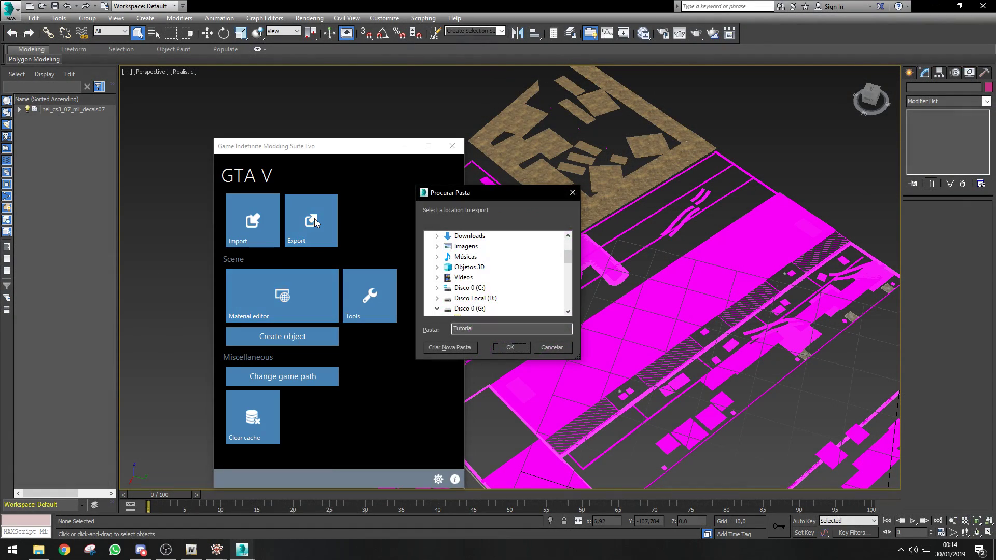
pyautogui.click(510, 348)
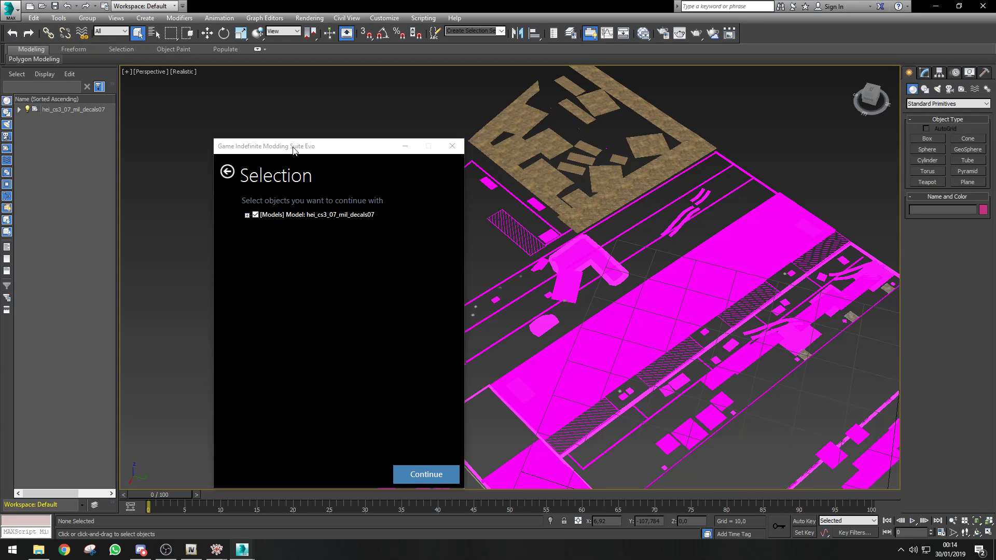
pyautogui.moveTo(293, 149); pyautogui.dragTo(135, 147)
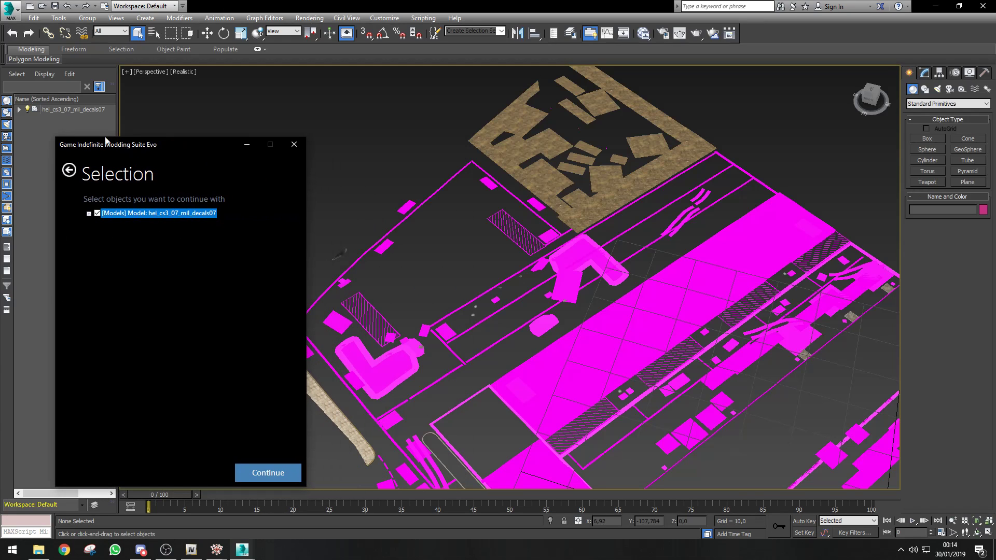
pyautogui.click(246, 475)
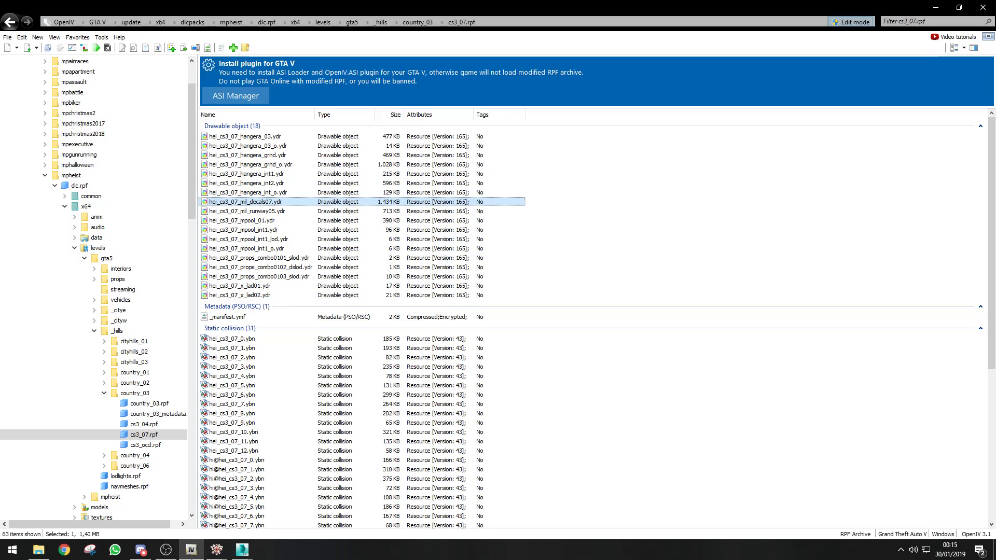
# Switch to OpenIV and import hei_cs3_07_mil_decals07.odr from the Tutorial folder into Installers as openFormats.
pyautogui.scroll(2, 335, 303)
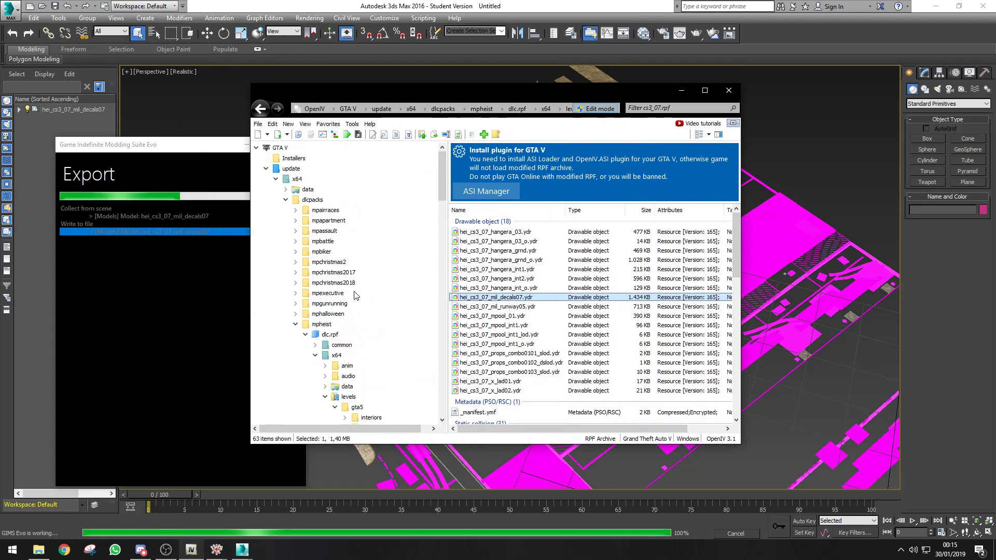
pyautogui.click(294, 158)
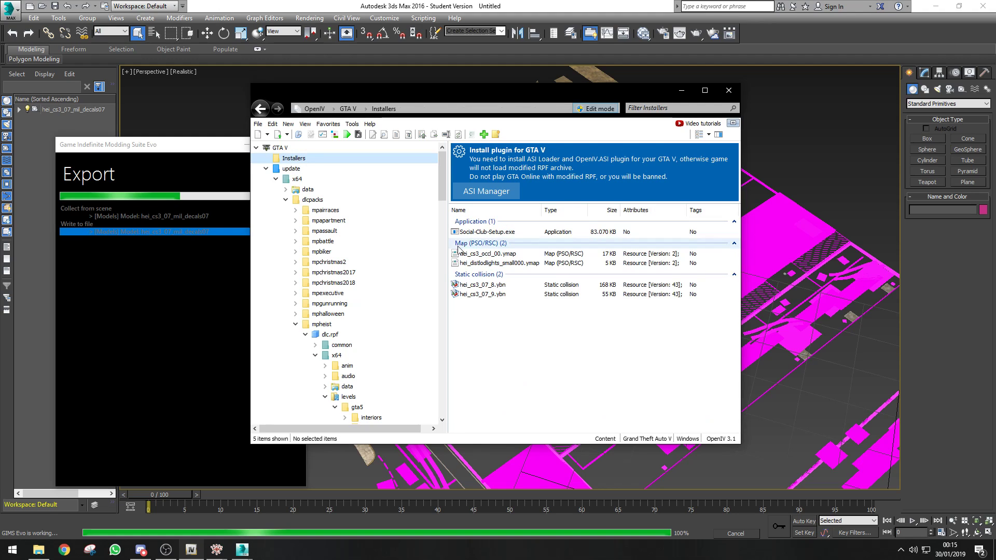
pyautogui.moveTo(456, 88); pyautogui.dragTo(528, 94)
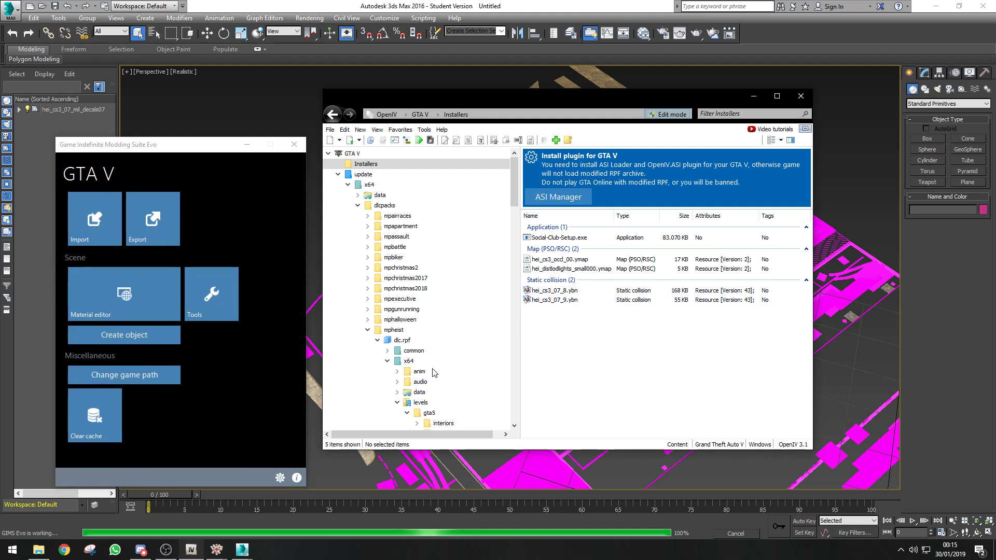
pyautogui.rightClick(578, 338)
pyautogui.click(622, 370)
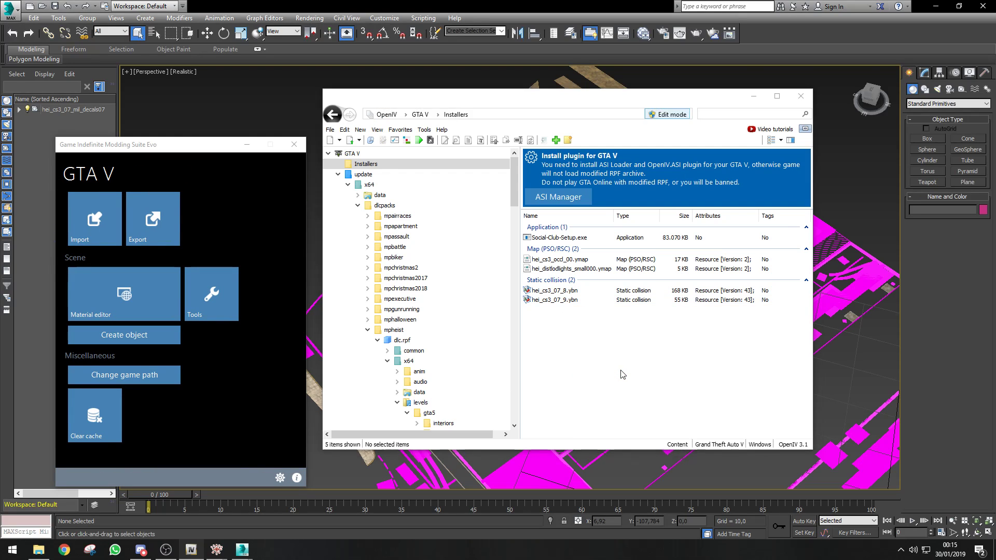
pyautogui.click(477, 209)
pyautogui.keyDown('ctrl'); pyautogui.click(507, 177); pyautogui.keyUp('ctrl')
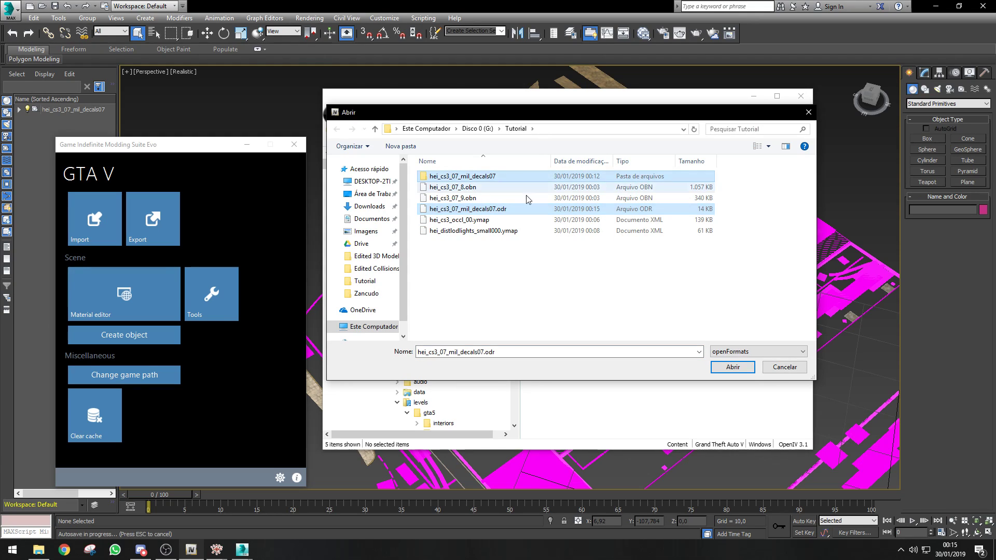
pyautogui.click(732, 368)
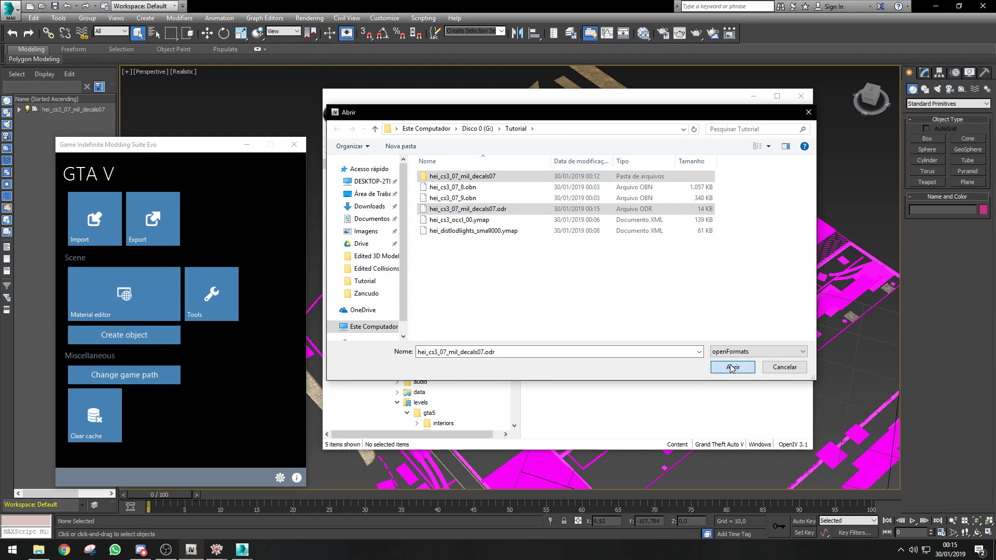
pyautogui.click(624, 326)
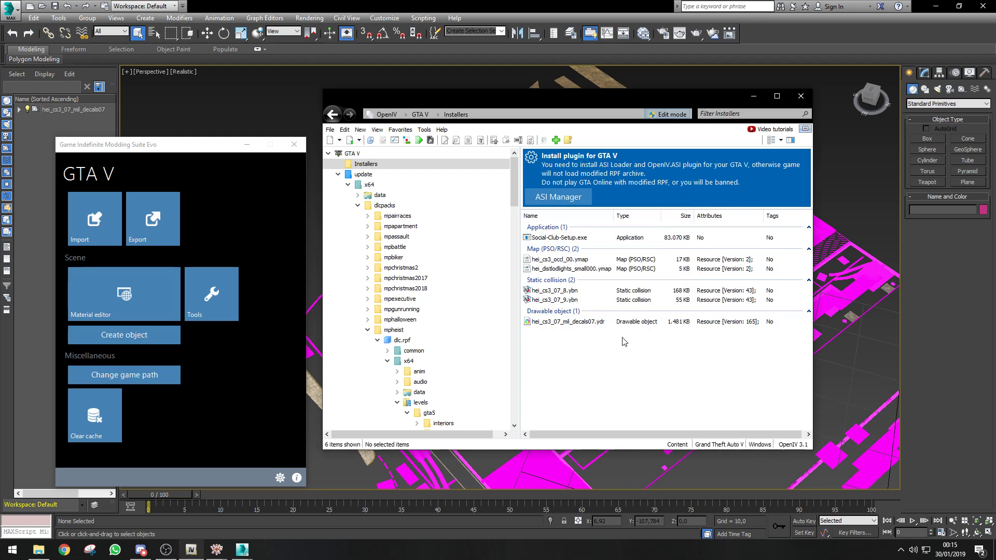
# Extract hei_cs3_07_mil_decals07.ydr from Installers to G:\Tutorial.
pyautogui.click(601, 327)
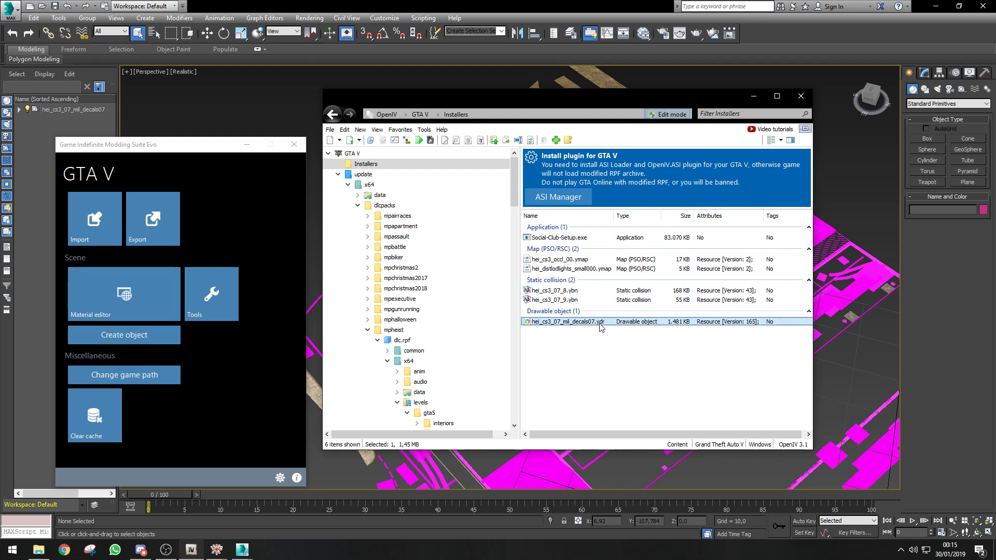
pyautogui.rightClick(601, 327)
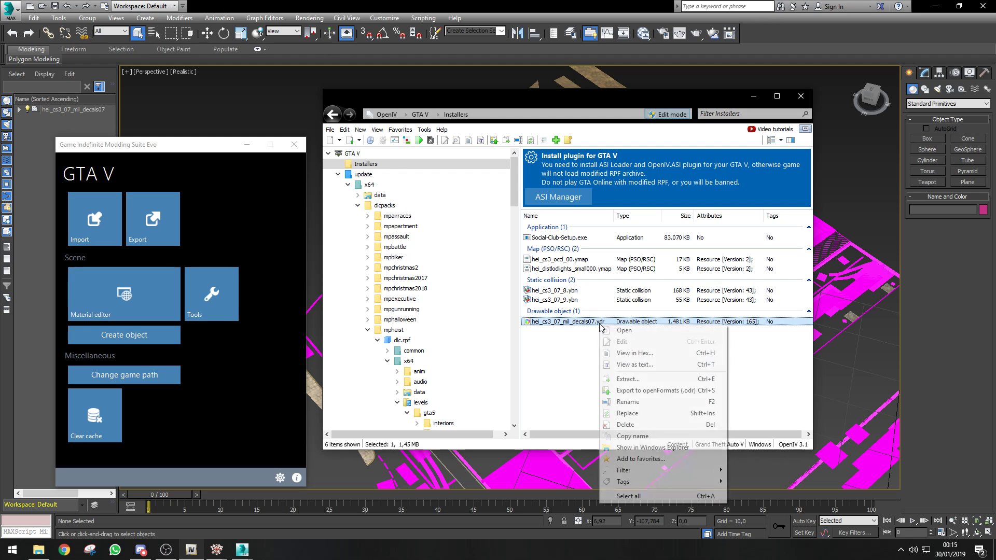
pyautogui.click(638, 388)
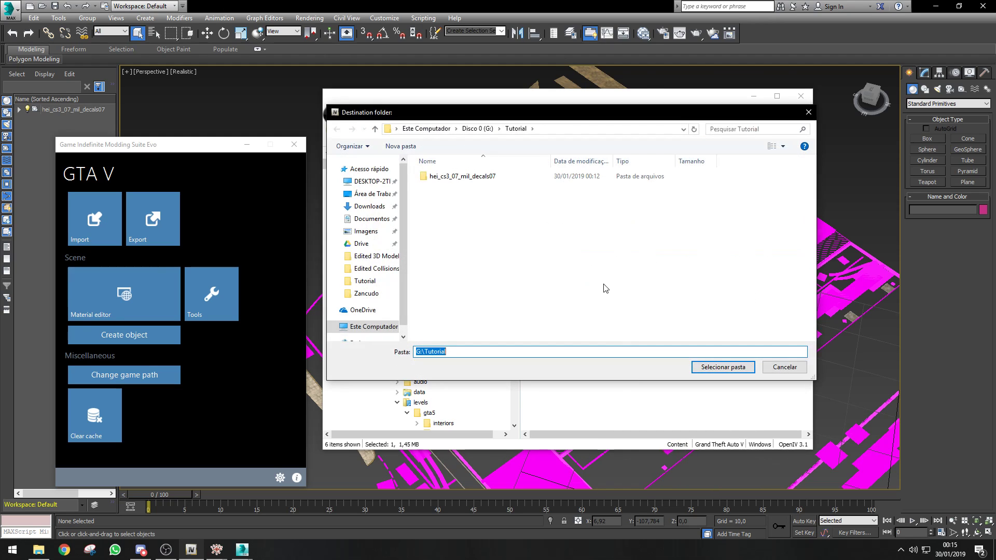
pyautogui.click(722, 365)
# Switch to File Explorer, open the Tutorial folder and sort its contents by type.
pyautogui.click(38, 550)
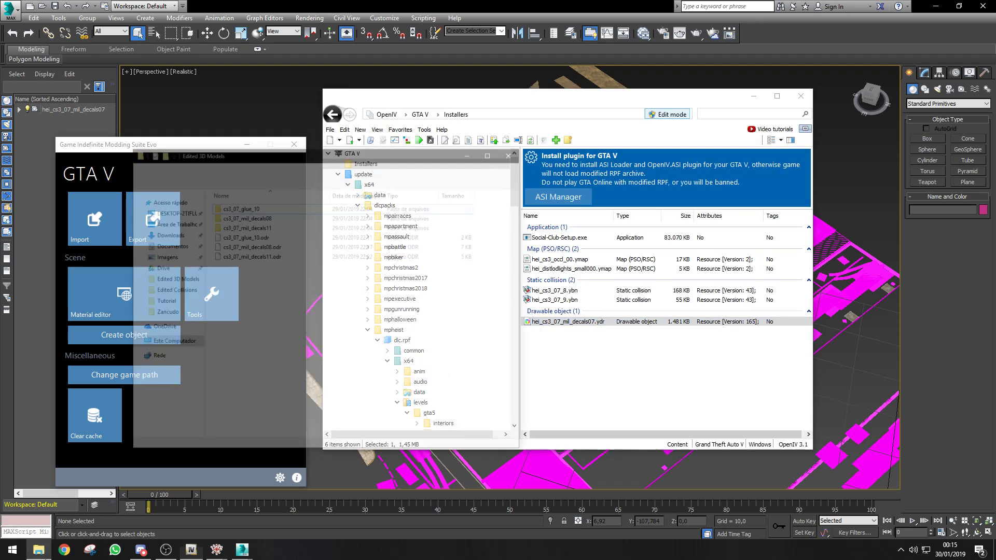
pyautogui.click(189, 253)
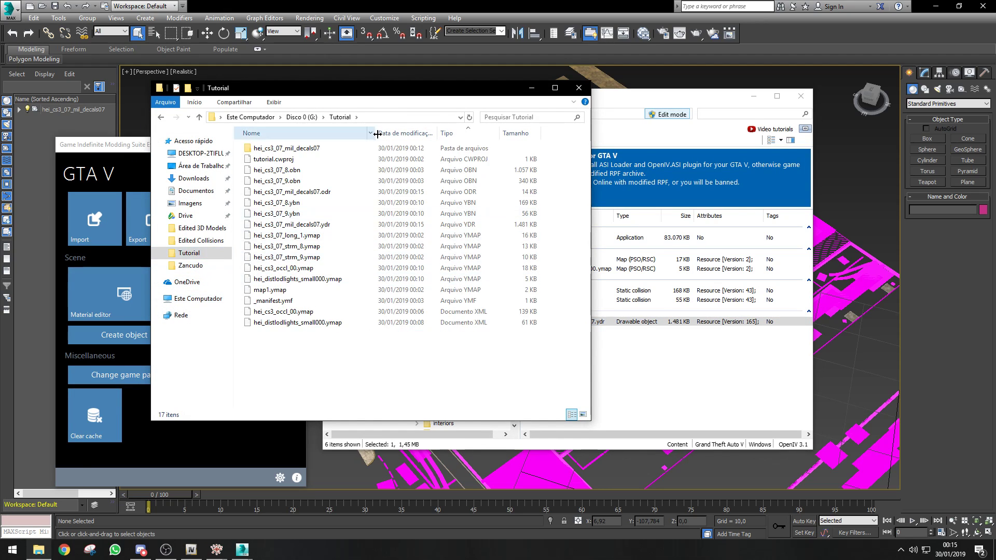
pyautogui.click(451, 133)
pyautogui.click(450, 133)
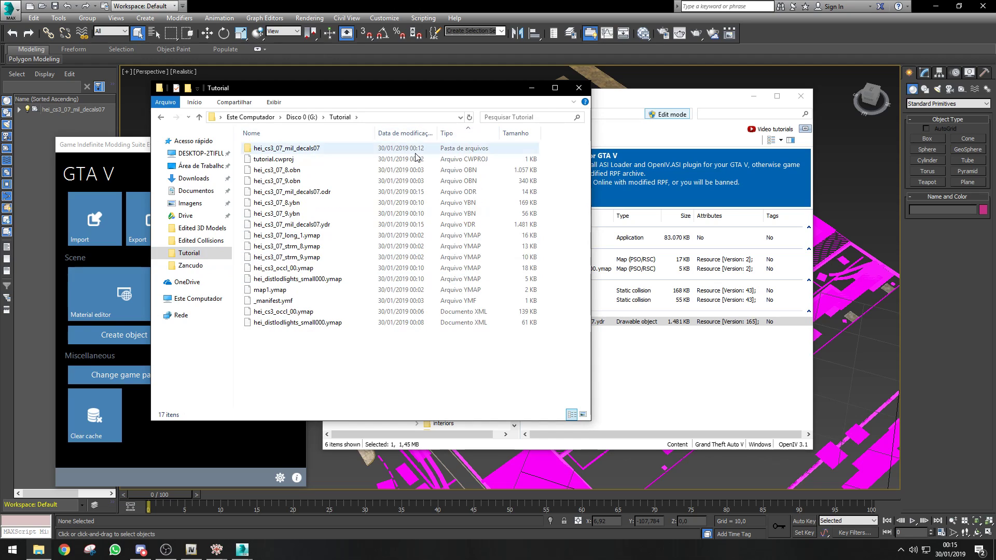
# Review the source files in the Tutorial folder: the decals folder, tutorial.cwproj, and the OBN, ODR and XML files.
pyautogui.click(458, 151)
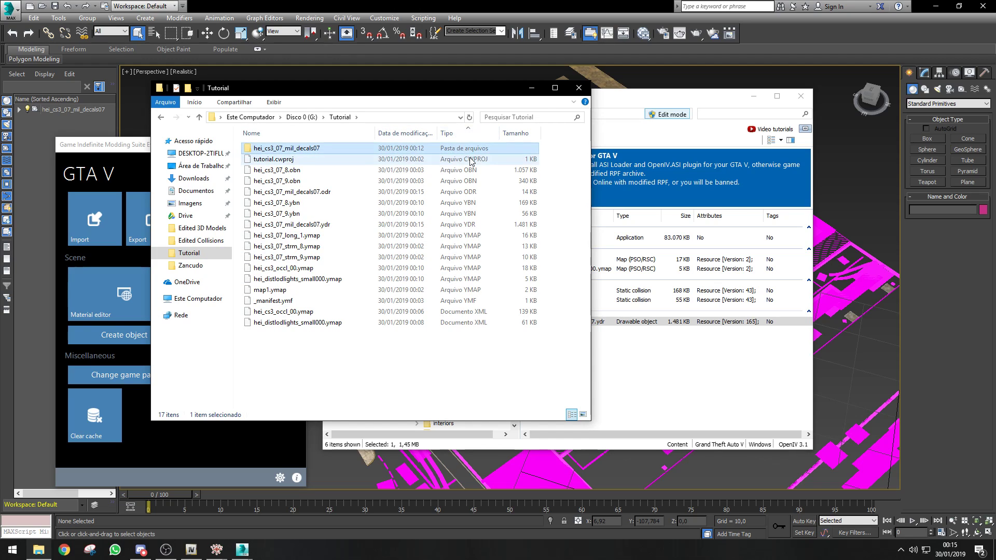
pyautogui.click(471, 160)
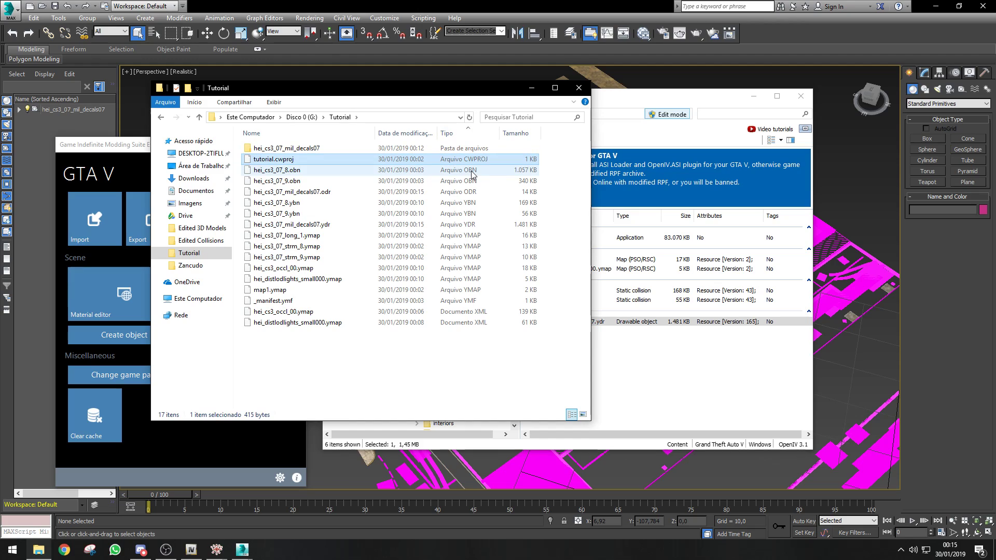
pyautogui.click(492, 172)
pyautogui.click(480, 180)
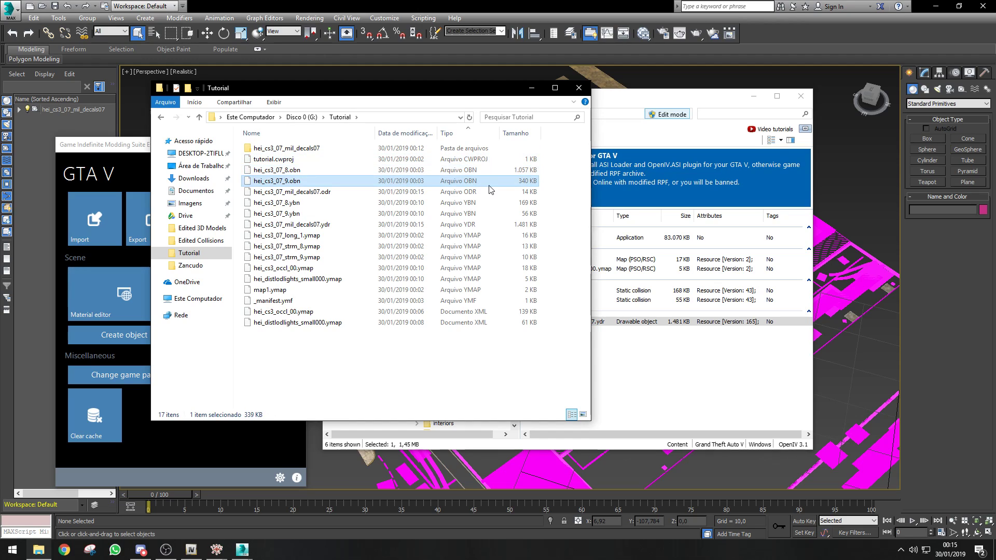
pyautogui.click(499, 193)
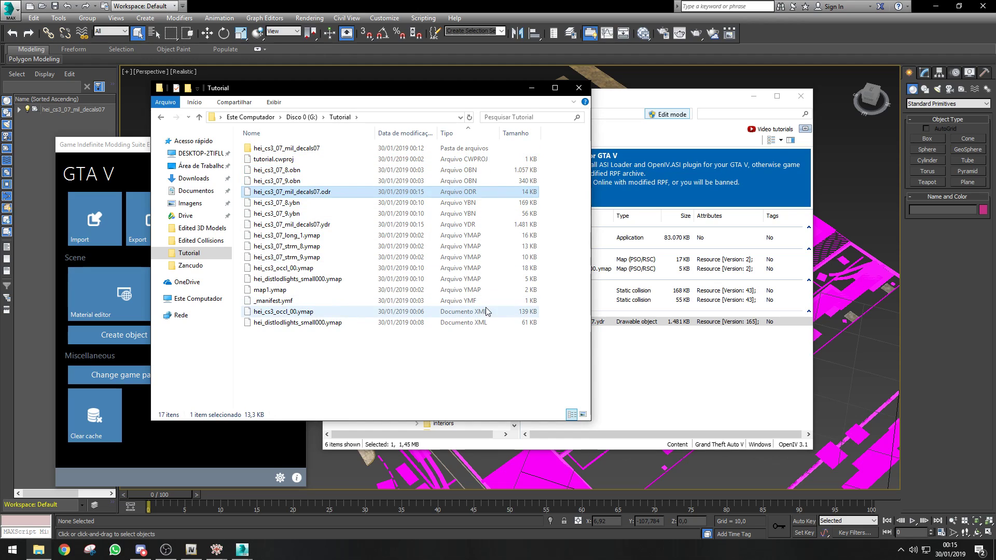
pyautogui.click(484, 325)
# Review the game-ready YBN, YDR, YMAP and YMF files in the Tutorial folder against the XML leftovers.
pyautogui.click(476, 300)
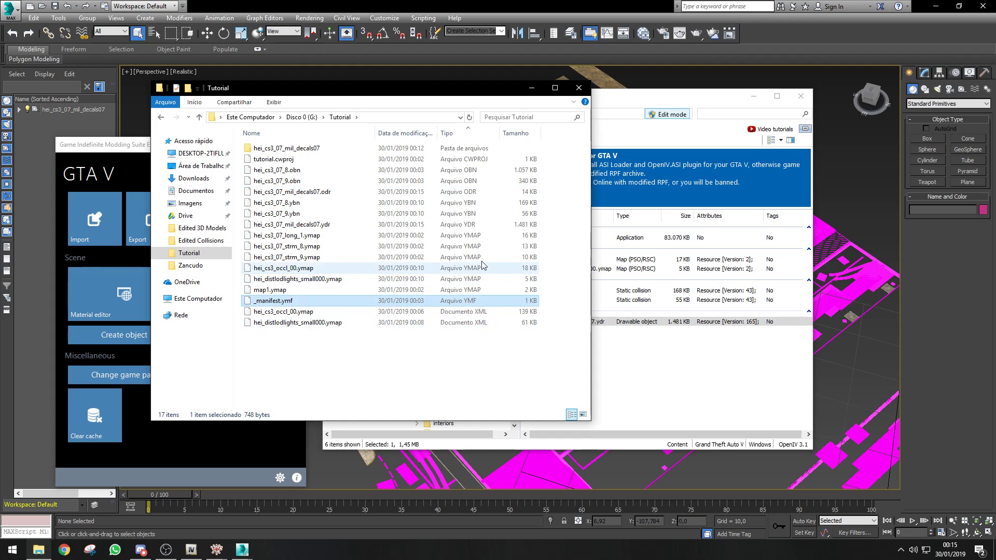
pyautogui.keyDown('shift'); pyautogui.click(478, 204); pyautogui.keyUp('shift')
pyautogui.click(337, 206)
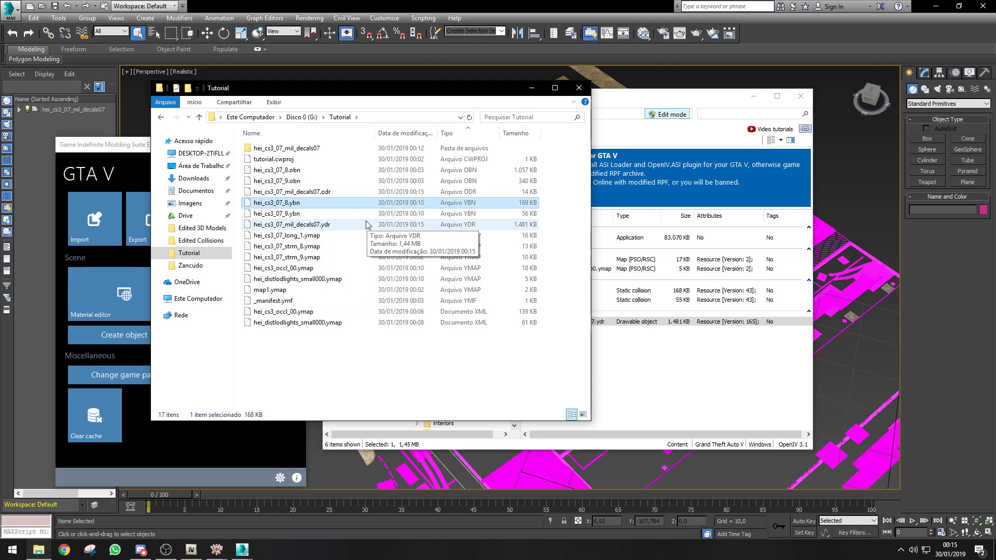
pyautogui.click(358, 214)
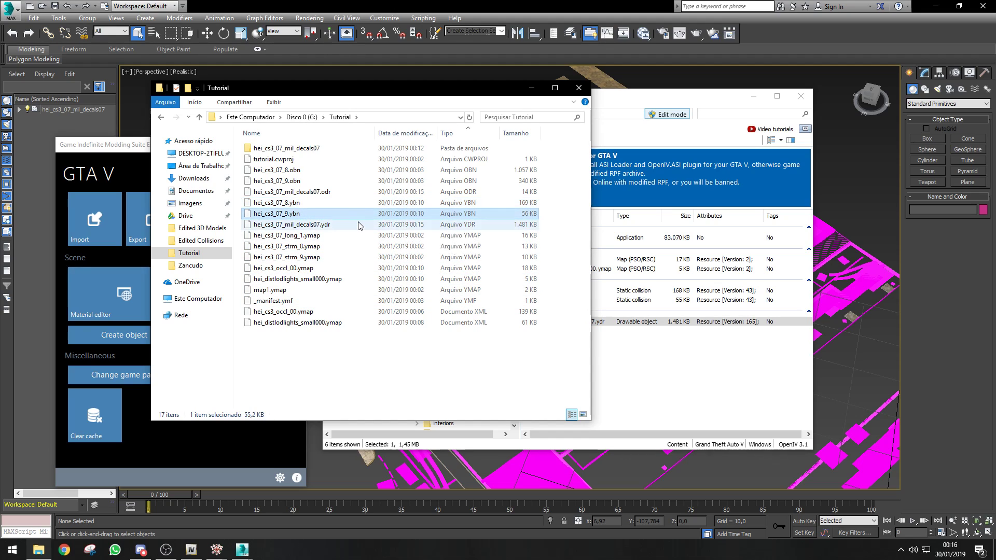
pyautogui.click(359, 225)
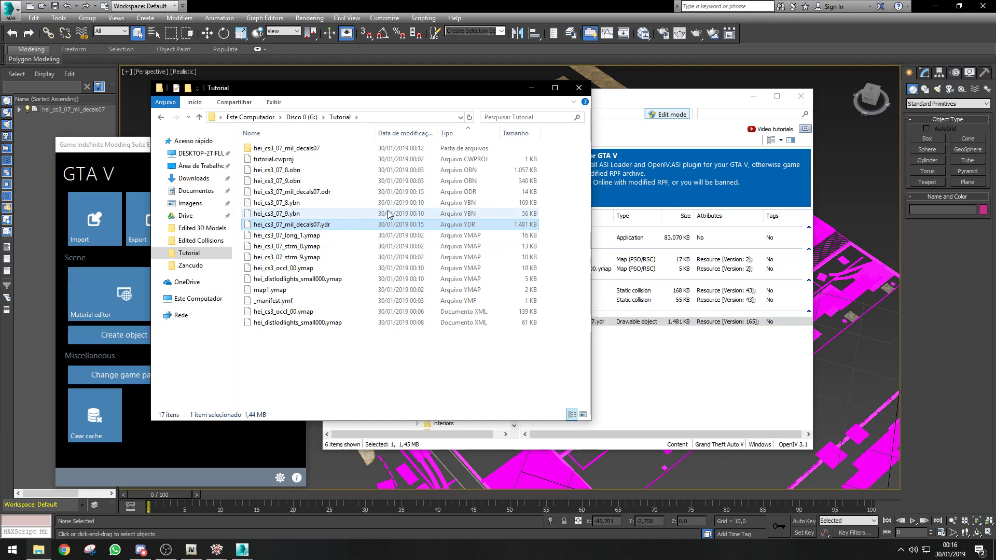
pyautogui.click(359, 235)
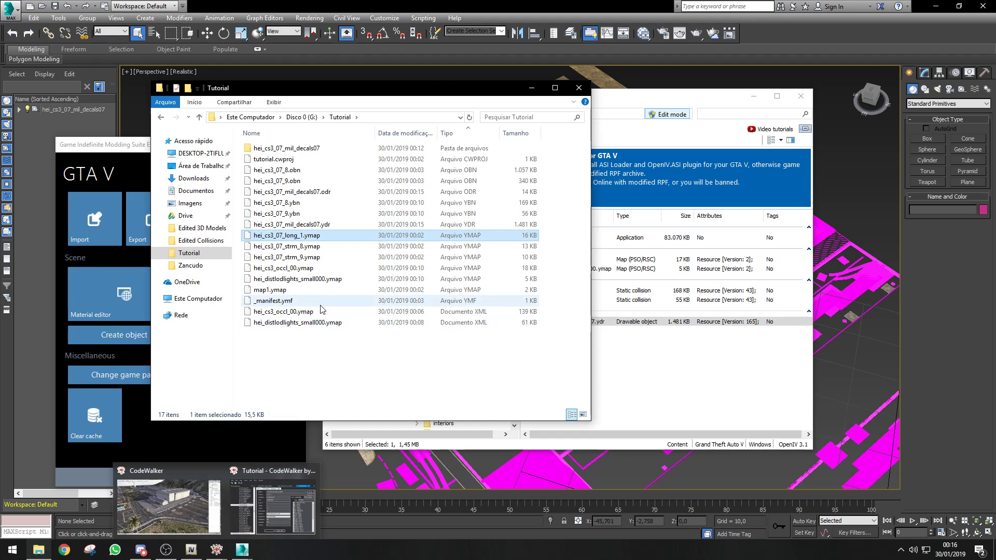
pyautogui.click(345, 269)
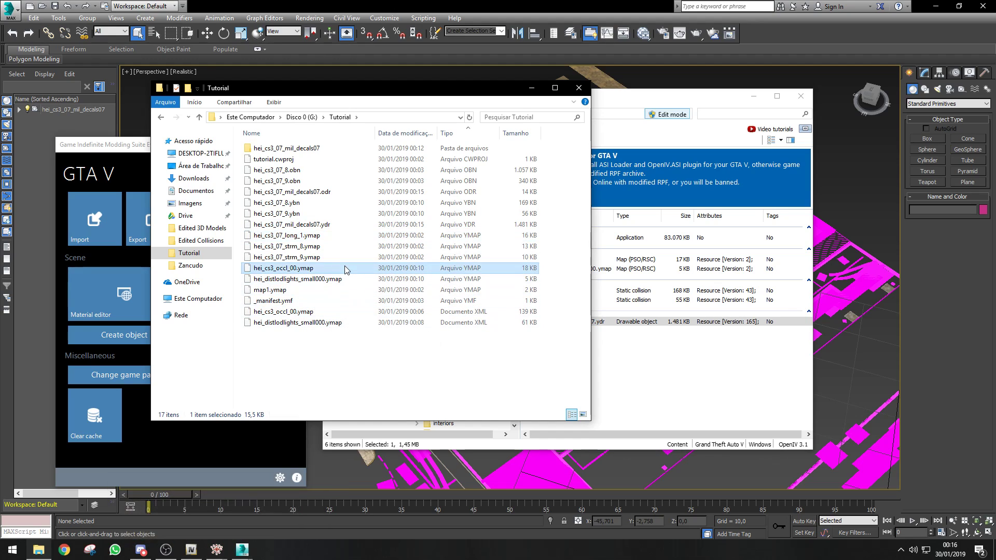
pyautogui.click(305, 280)
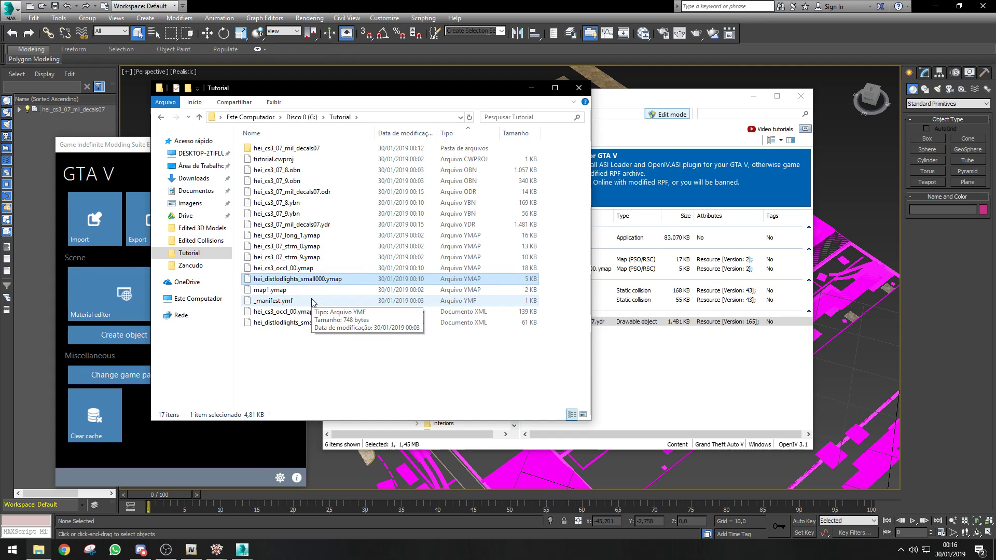
pyautogui.click(313, 303)
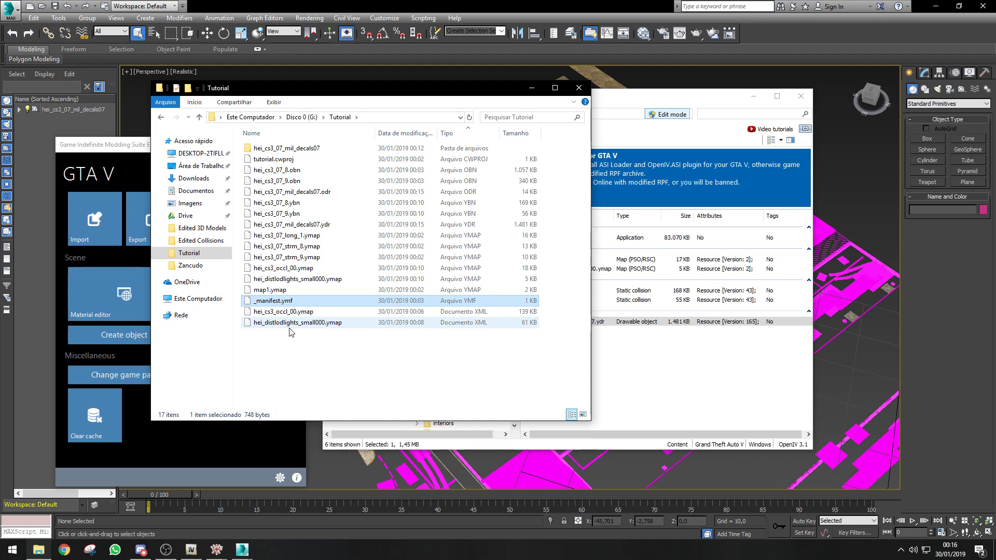
pyautogui.click(296, 322)
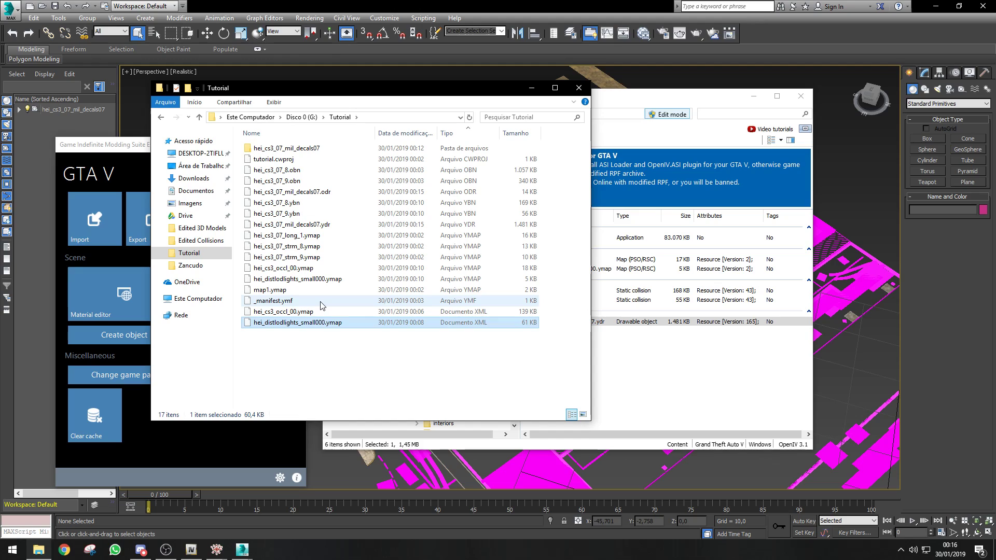
pyautogui.click(321, 302)
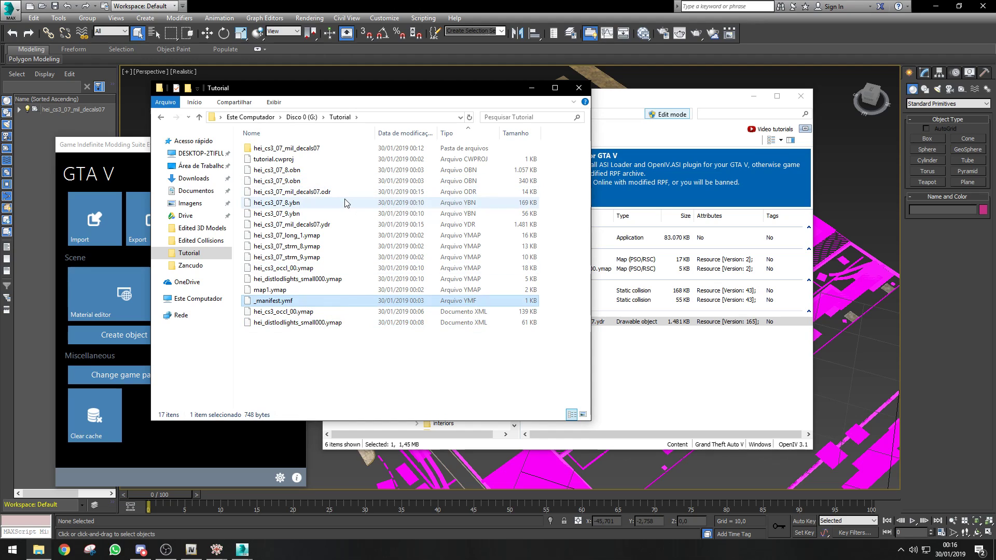
pyautogui.click(394, 362)
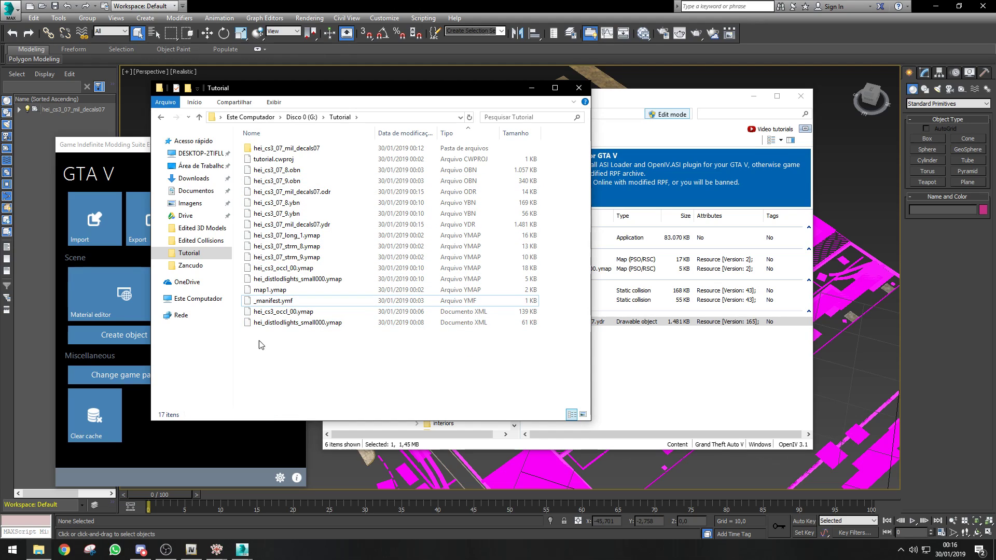
# Compress the files from hei_cs3_07_8.ybn through _manifest.ymf into Tutorial.rar.
pyautogui.click(288, 302)
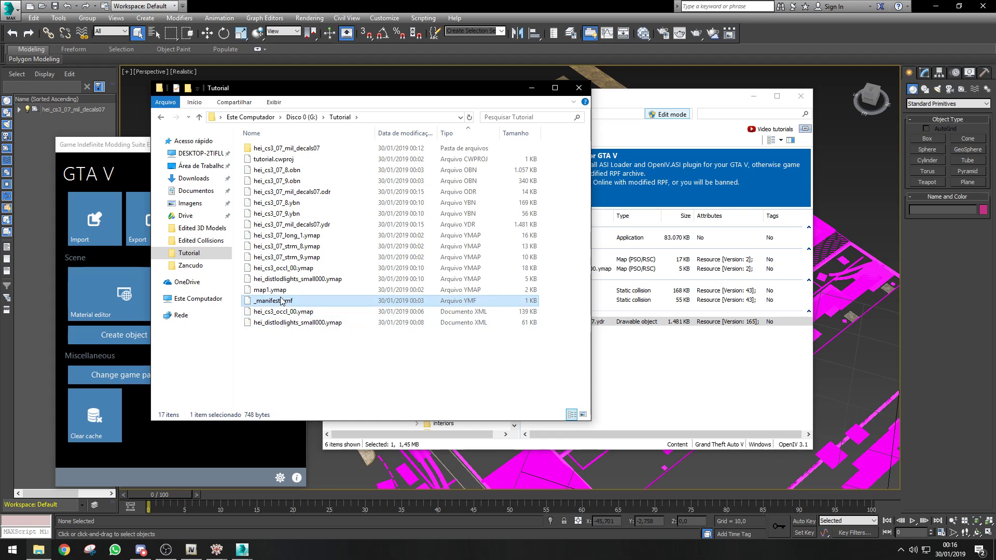
pyautogui.keyDown('shift'); pyautogui.click(320, 204); pyautogui.keyUp('shift')
pyautogui.rightClick(320, 205)
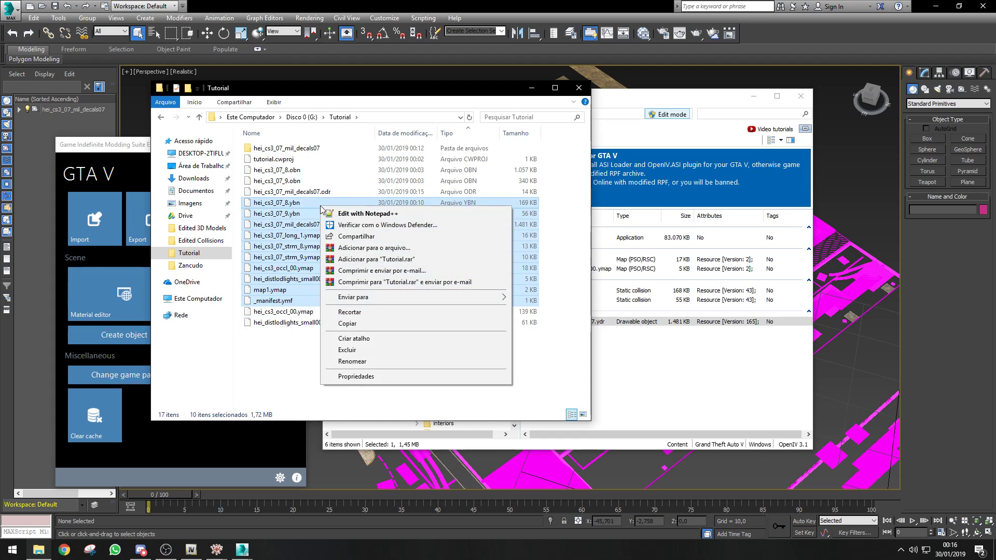
pyautogui.click(384, 258)
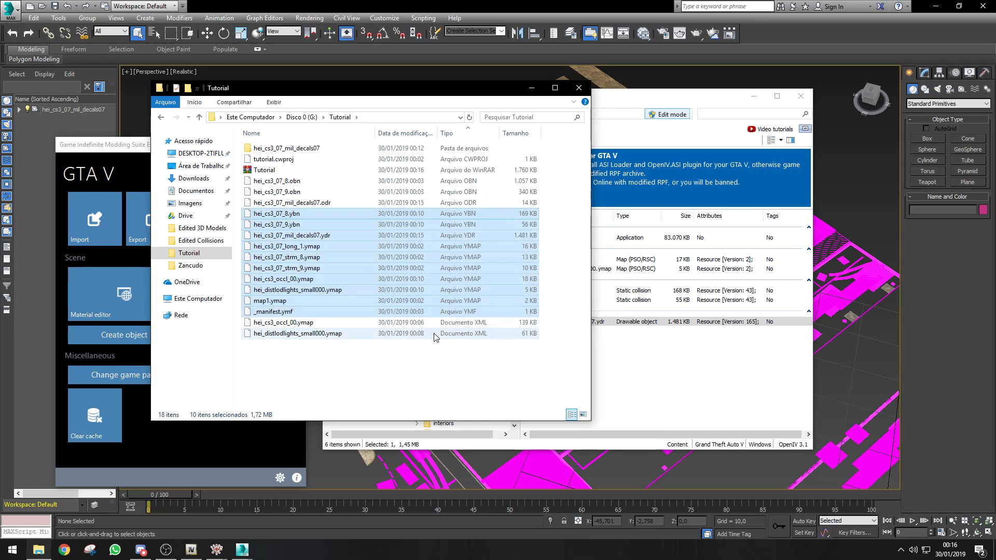
# Rename the new Tutorial archive as zancudo15.
pyautogui.click(339, 175)
pyautogui.press('F2')
pyautogui.write('za')
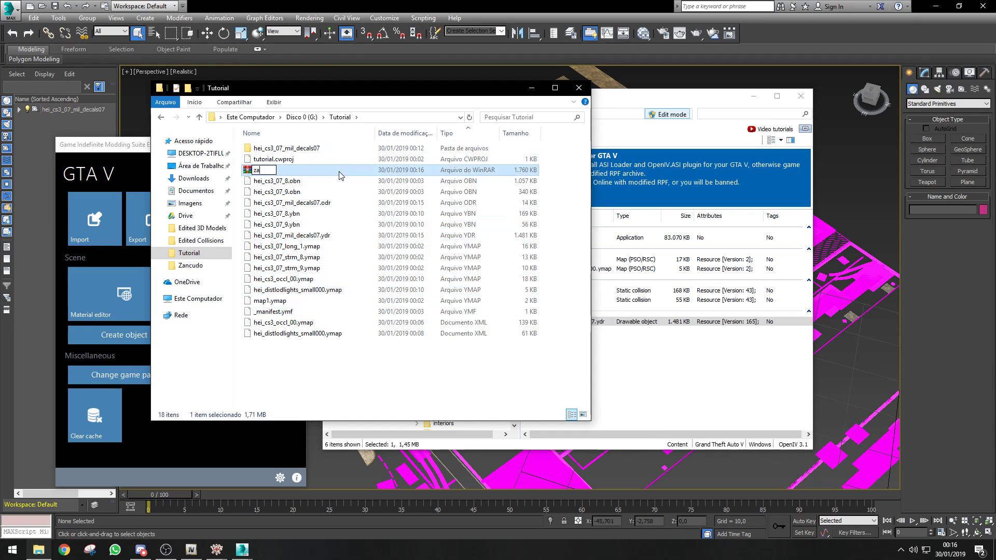
pyautogui.write('ncudo15')
pyautogui.press('Return')
# Rename the WinRAR archive as zancudo2543 and clear the file selection.
pyautogui.rightClick(339, 175)
pyautogui.click(396, 362)
pyautogui.press('End')
pyautogui.press('BackSpace')
pyautogui.press('BackSpace')
pyautogui.write('2543,')
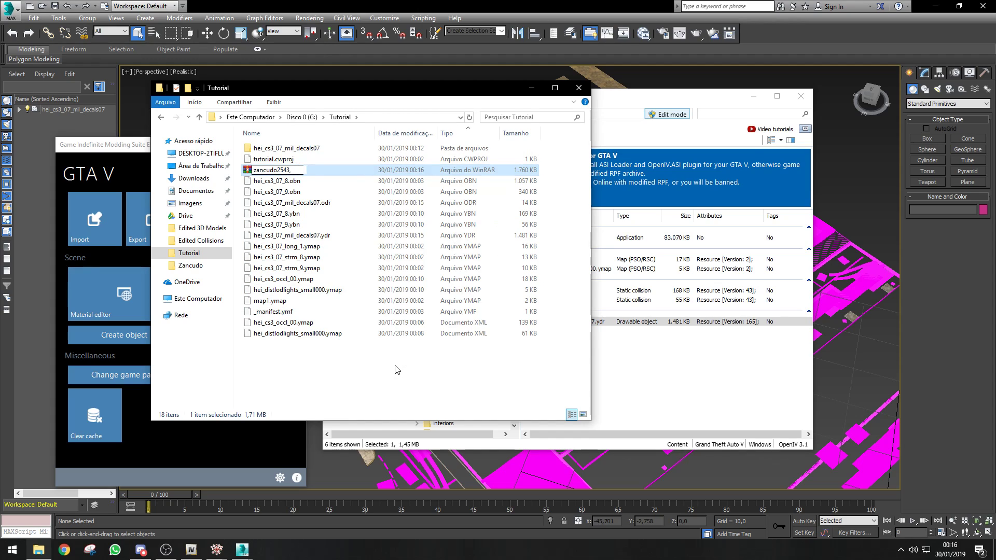
pyautogui.press('BackSpace')
pyautogui.press('Return')
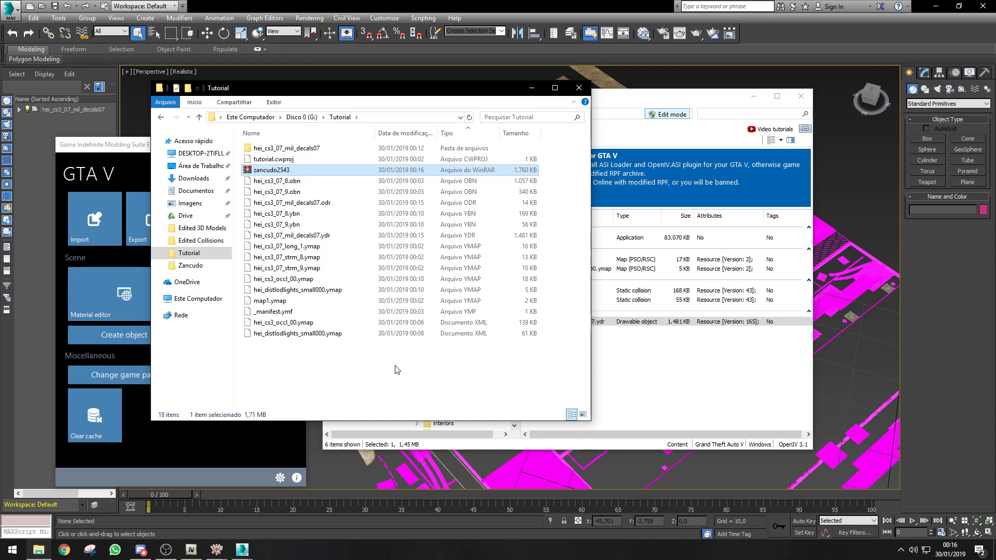
pyautogui.click(397, 369)
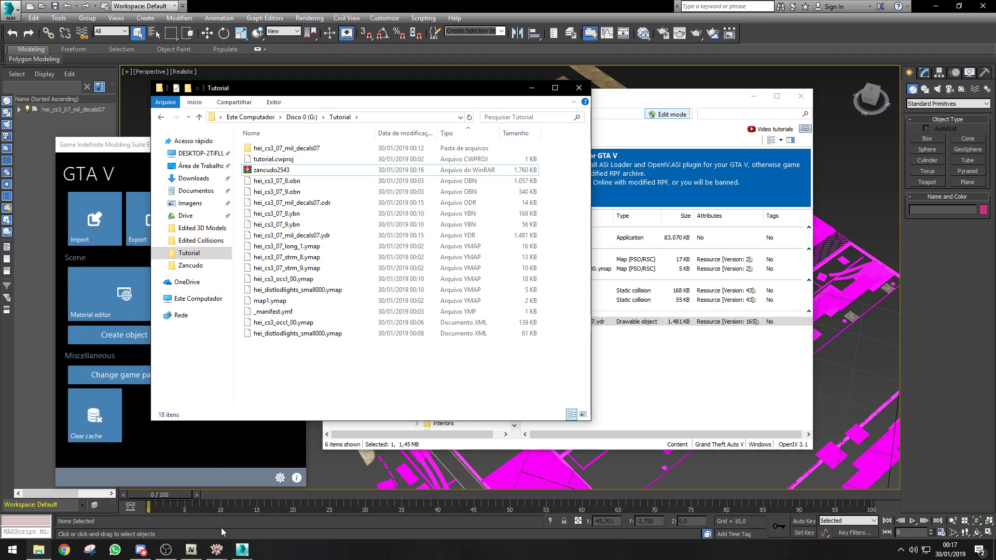
pyautogui.click(169, 552)
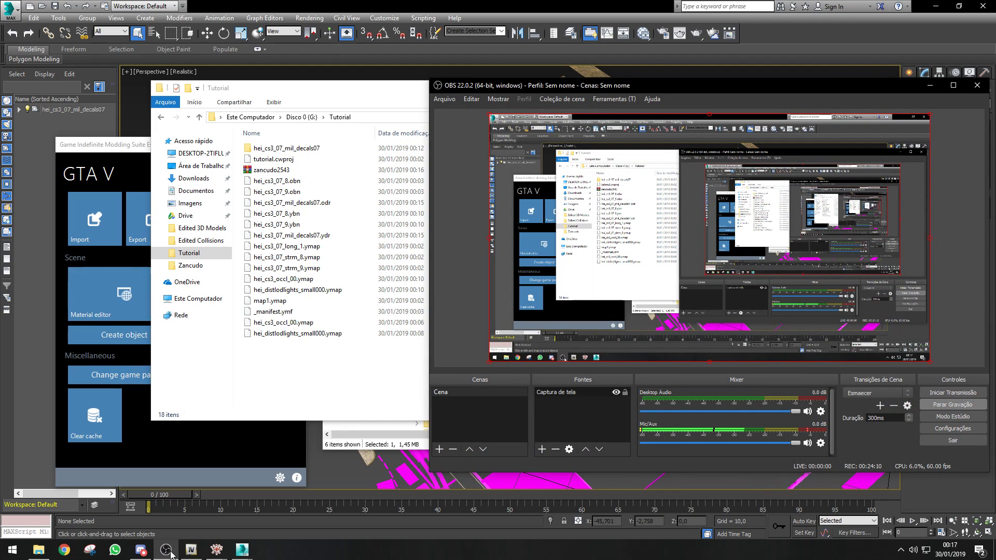